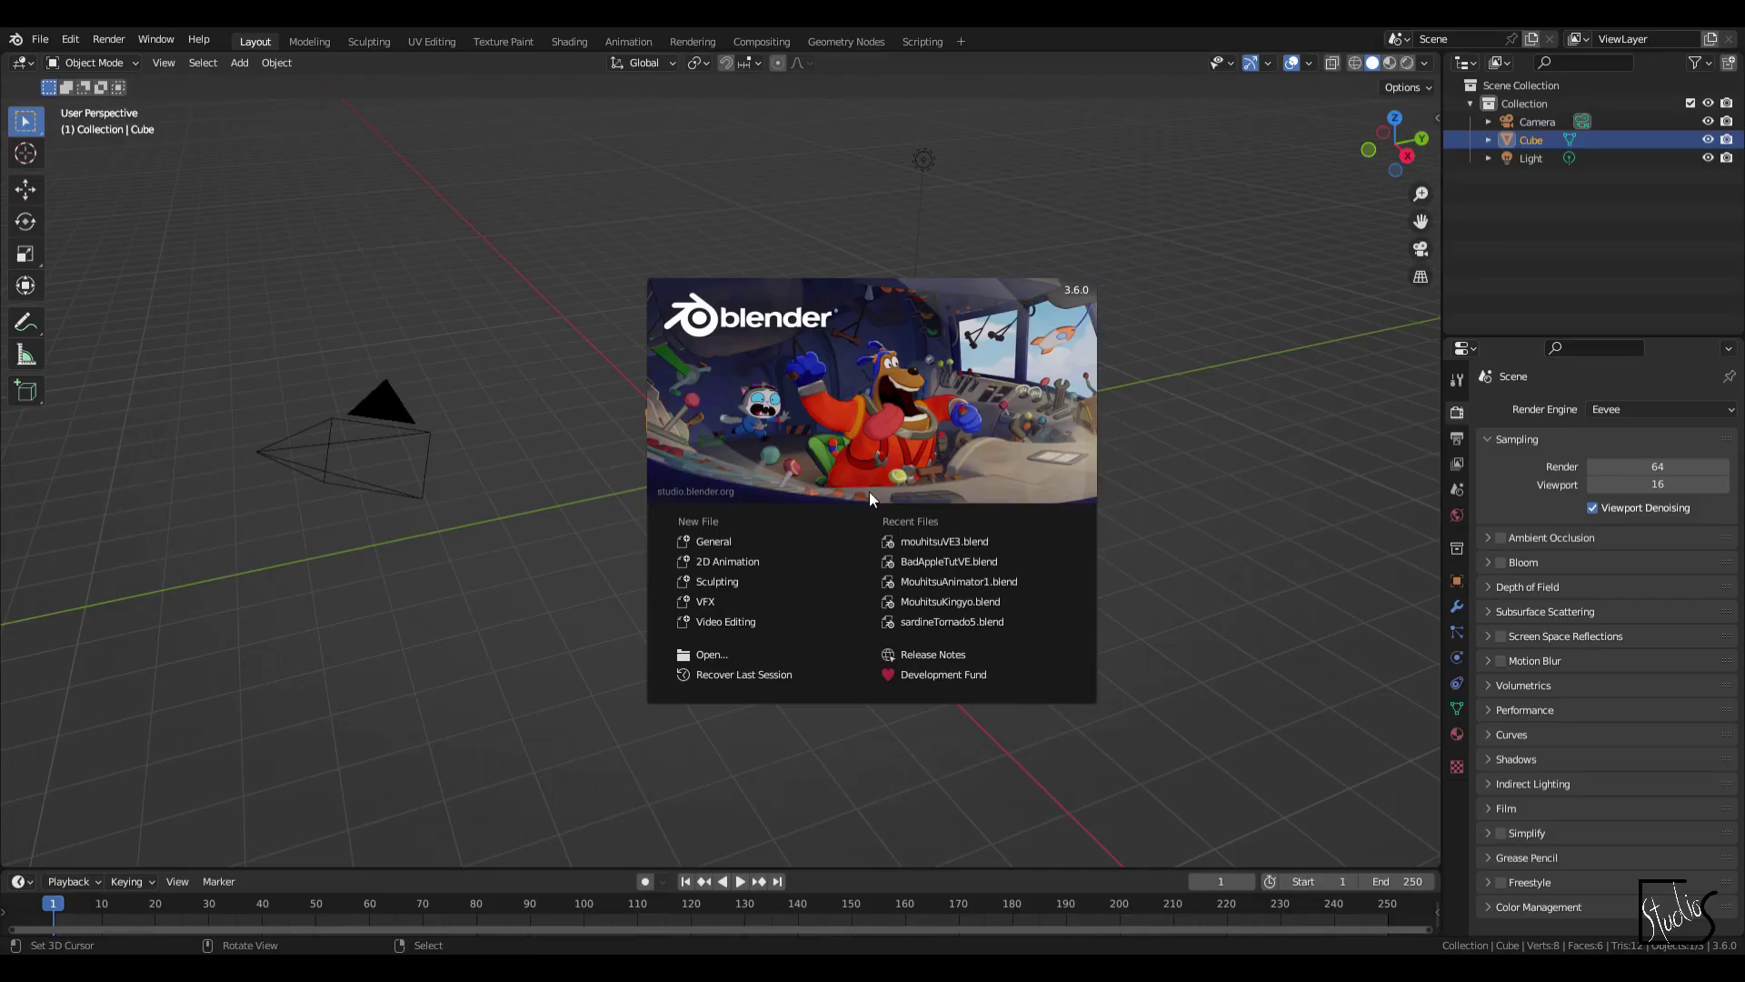
Step: Close the splash screen and create a new Geometry Nodes tree on the cube in the Geometry Nodes workspace
click(869, 493)
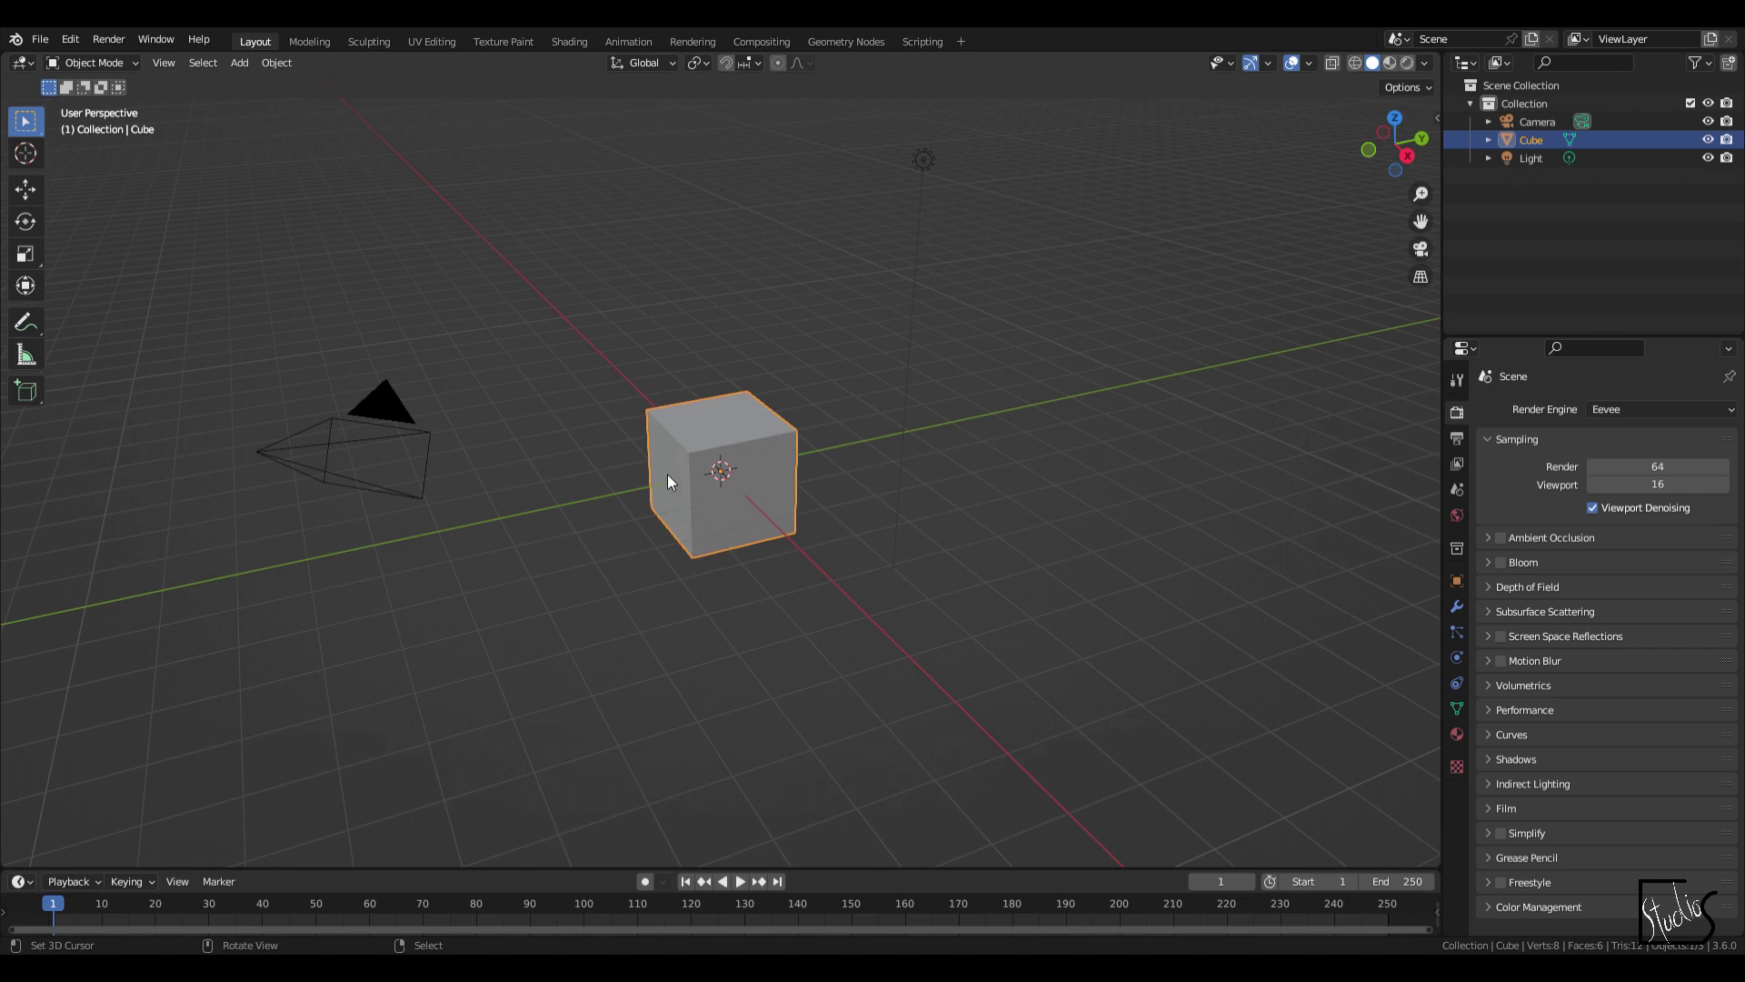
click(827, 48)
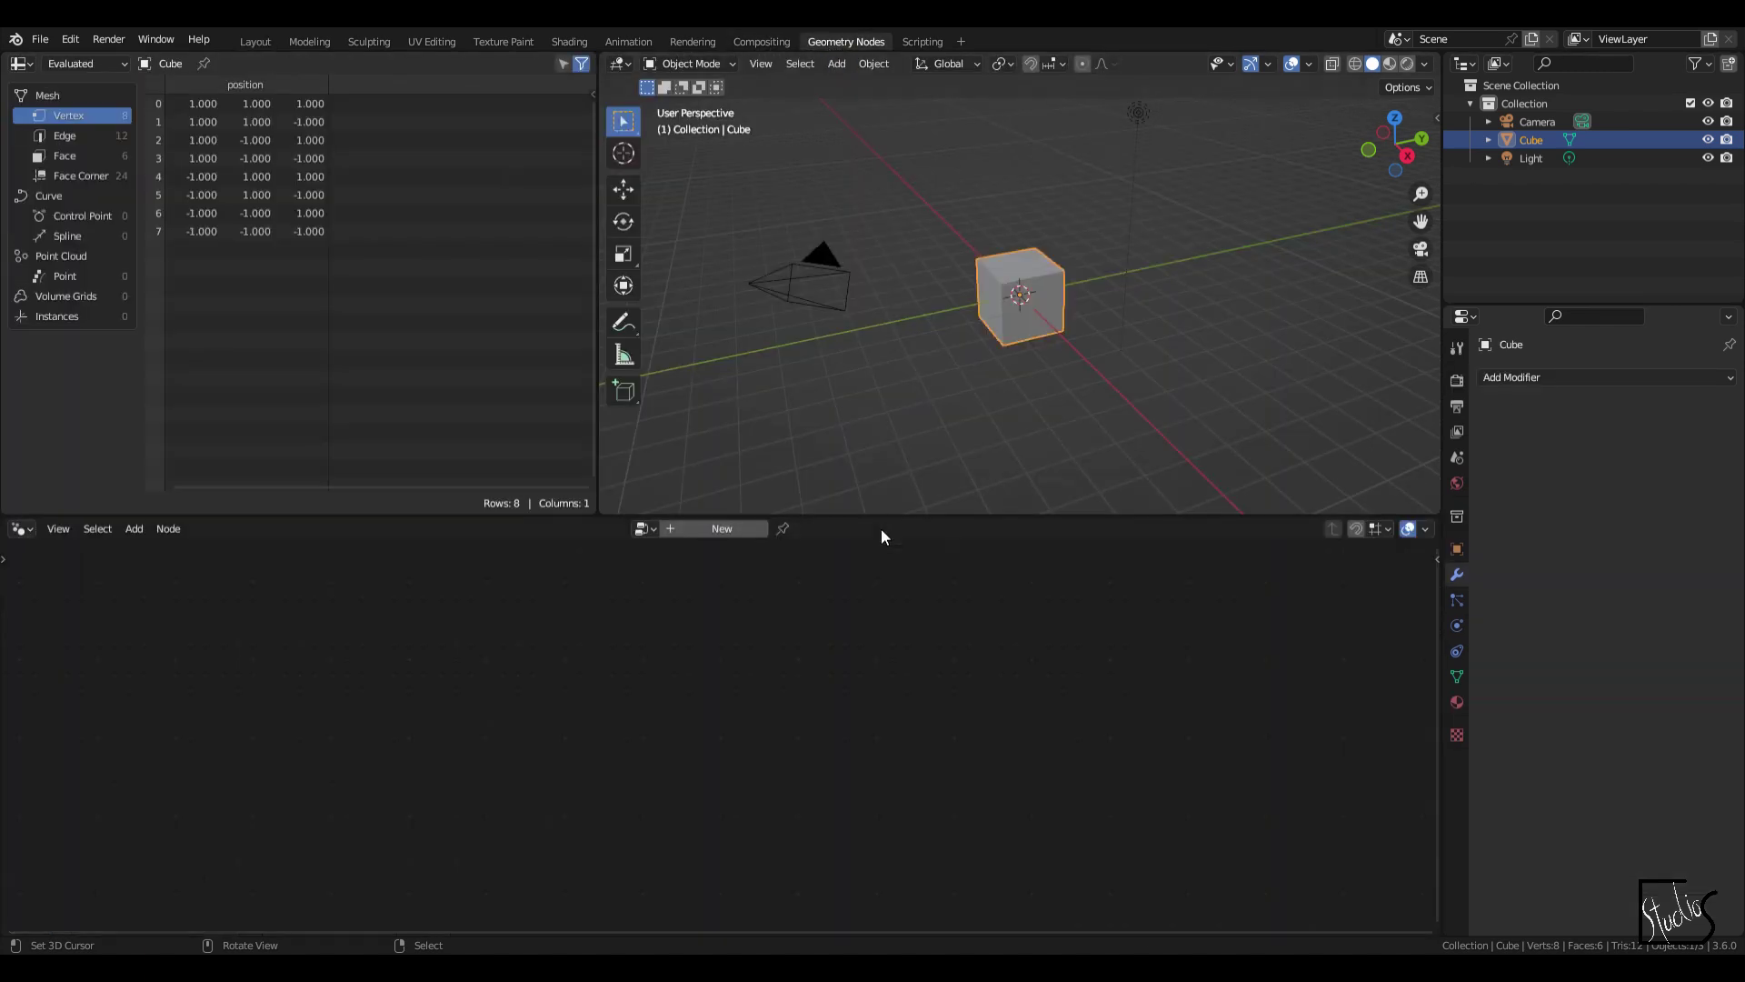
drag(878, 509, 674, 319)
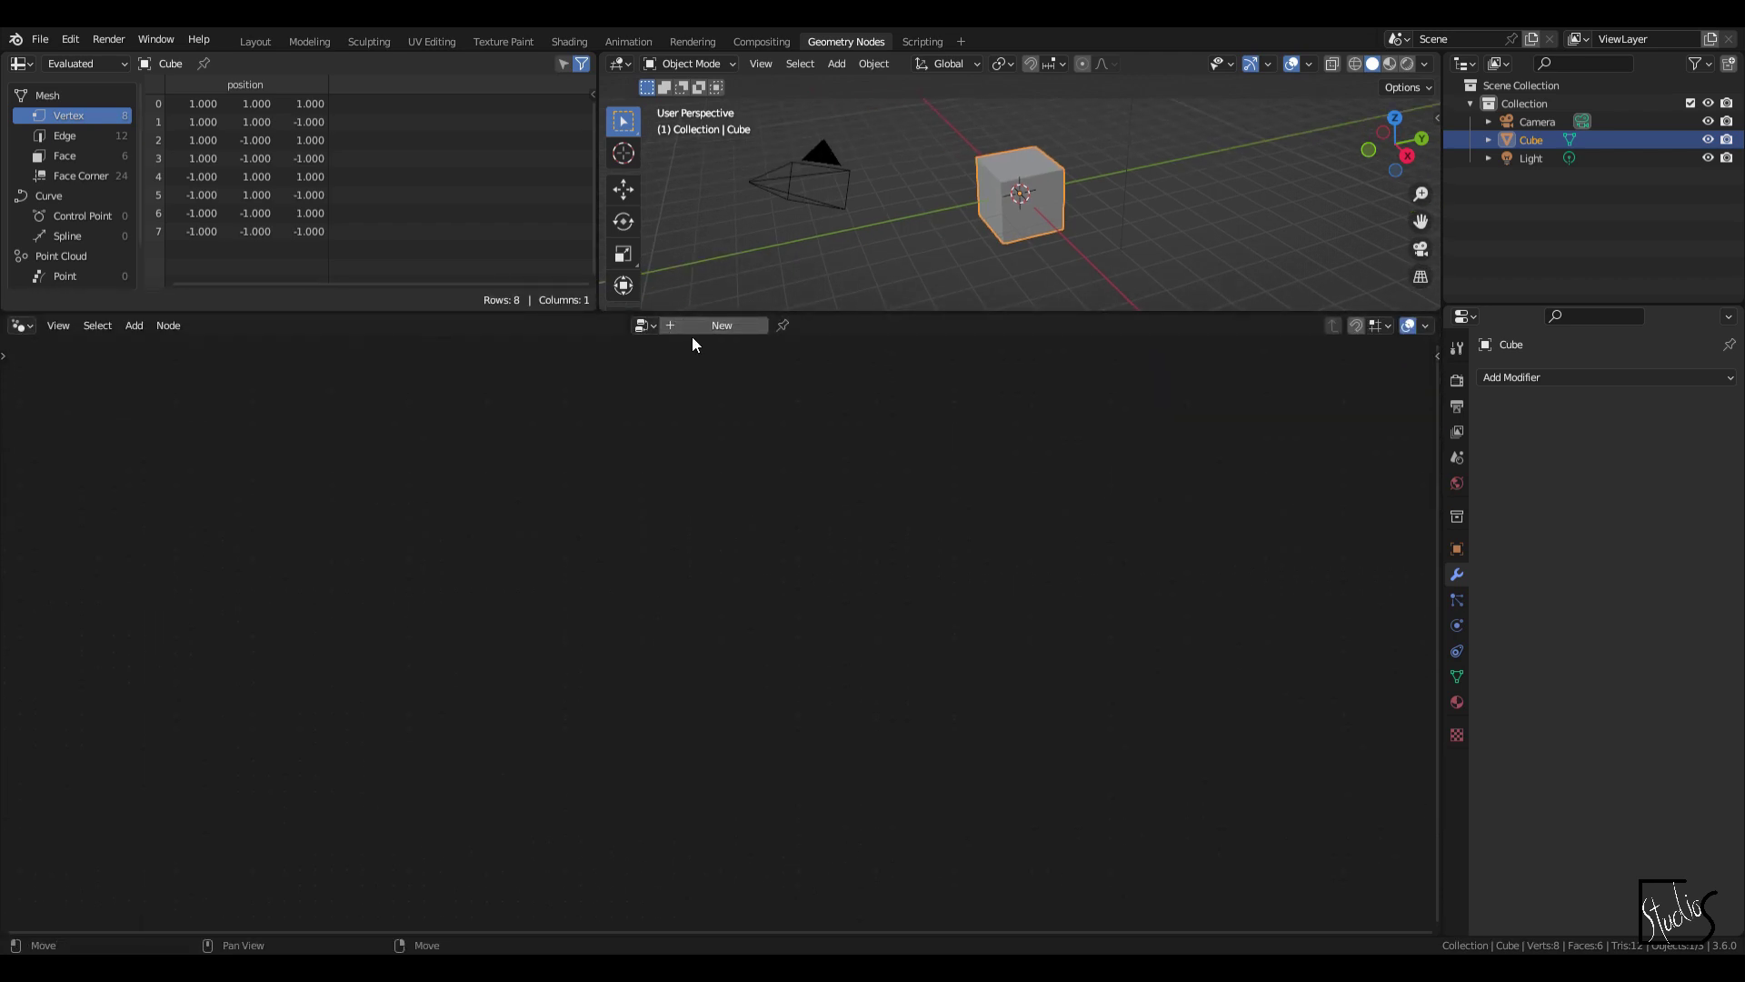
click(698, 327)
Step: Delete the Group Input node and add a Grid node
drag(287, 574, 679, 755)
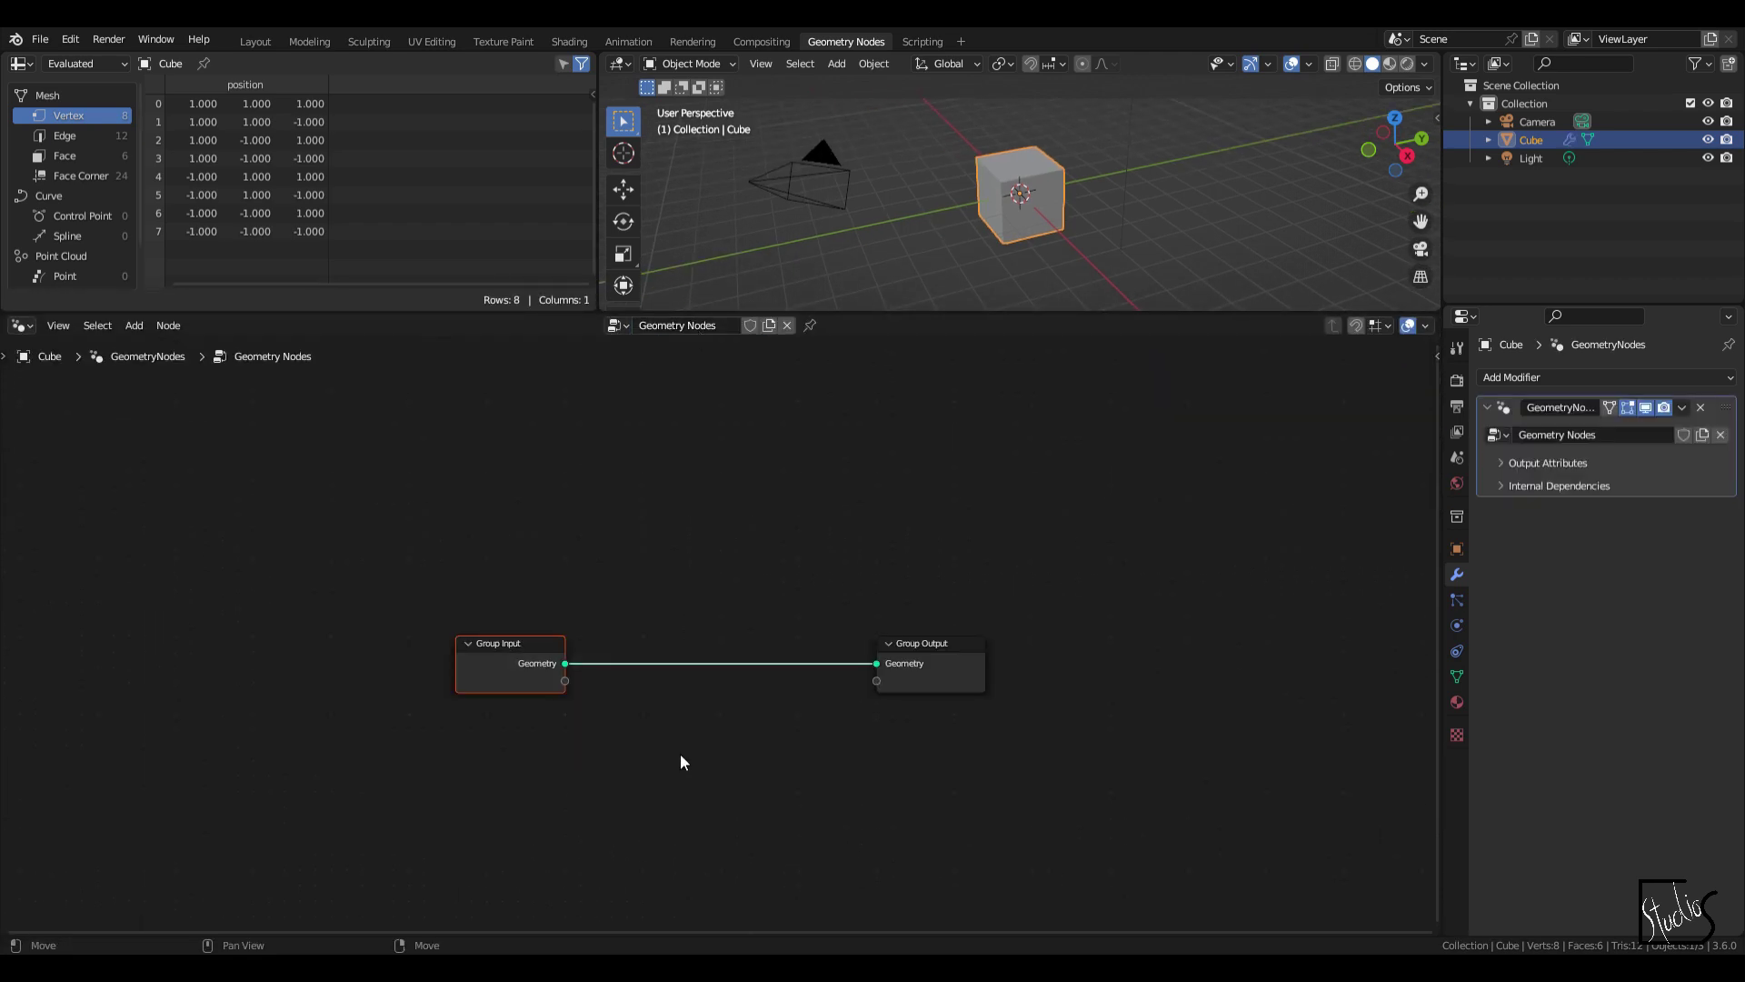
key(x)
middle_drag(570, 680, 581, 634)
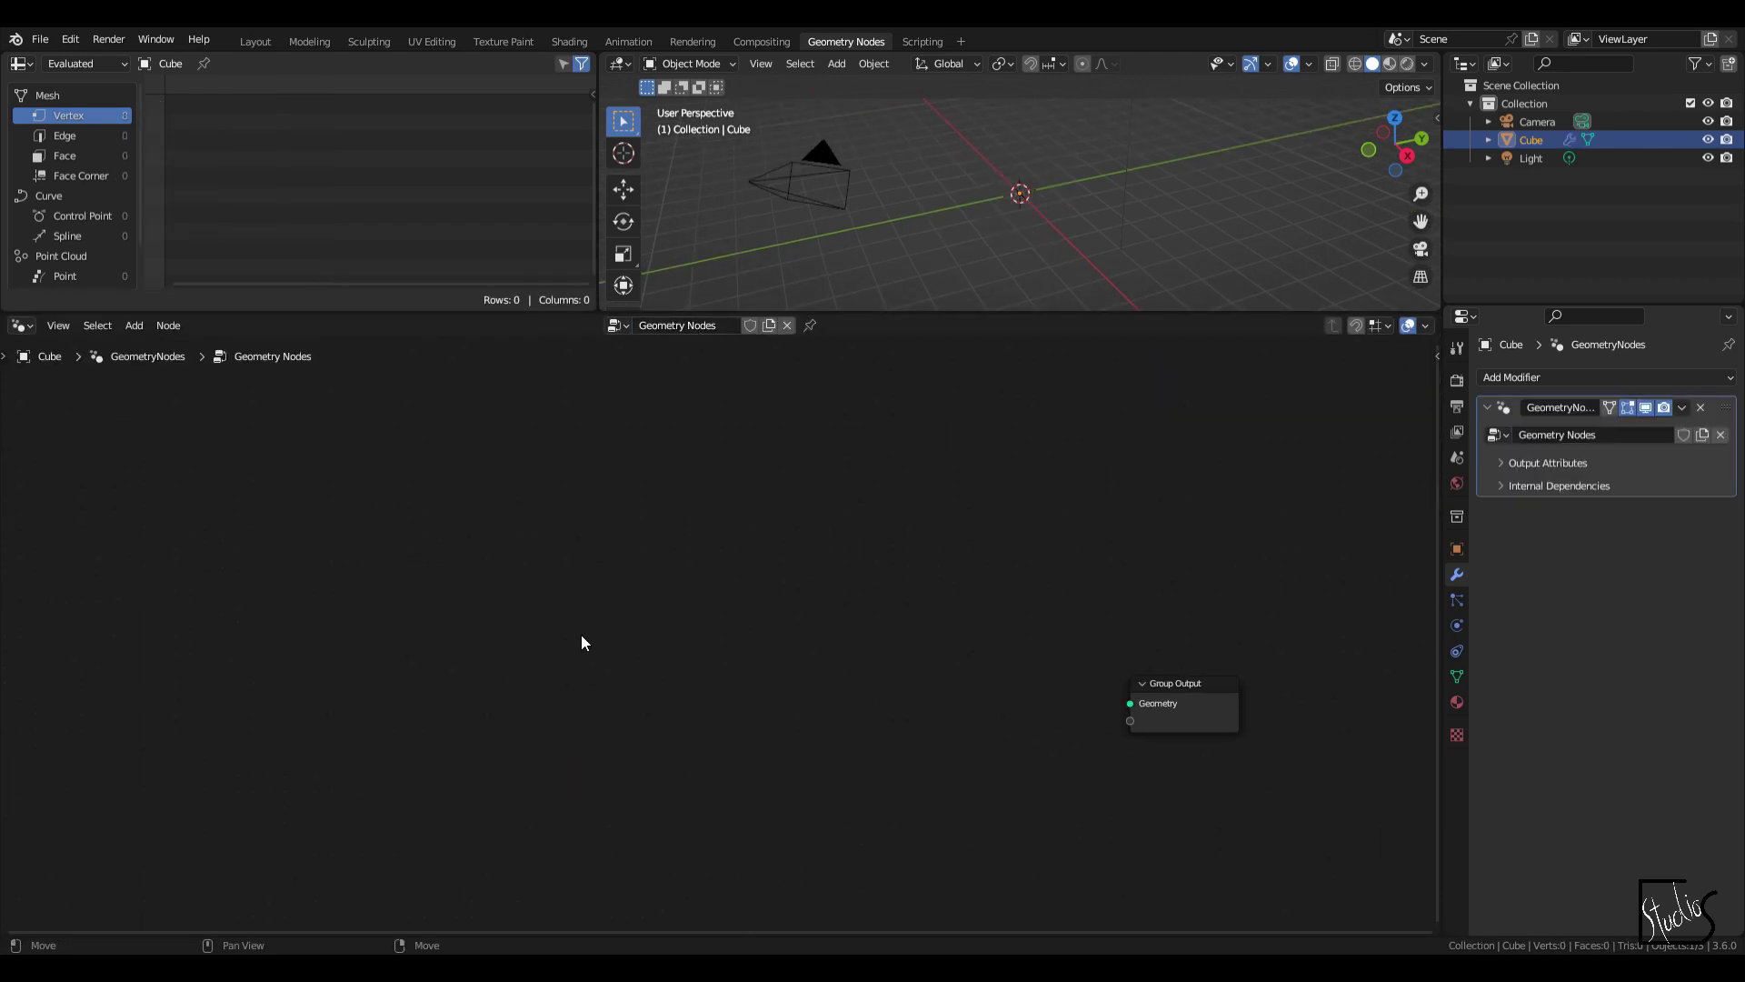
key(shift+Tab)
key(F3)
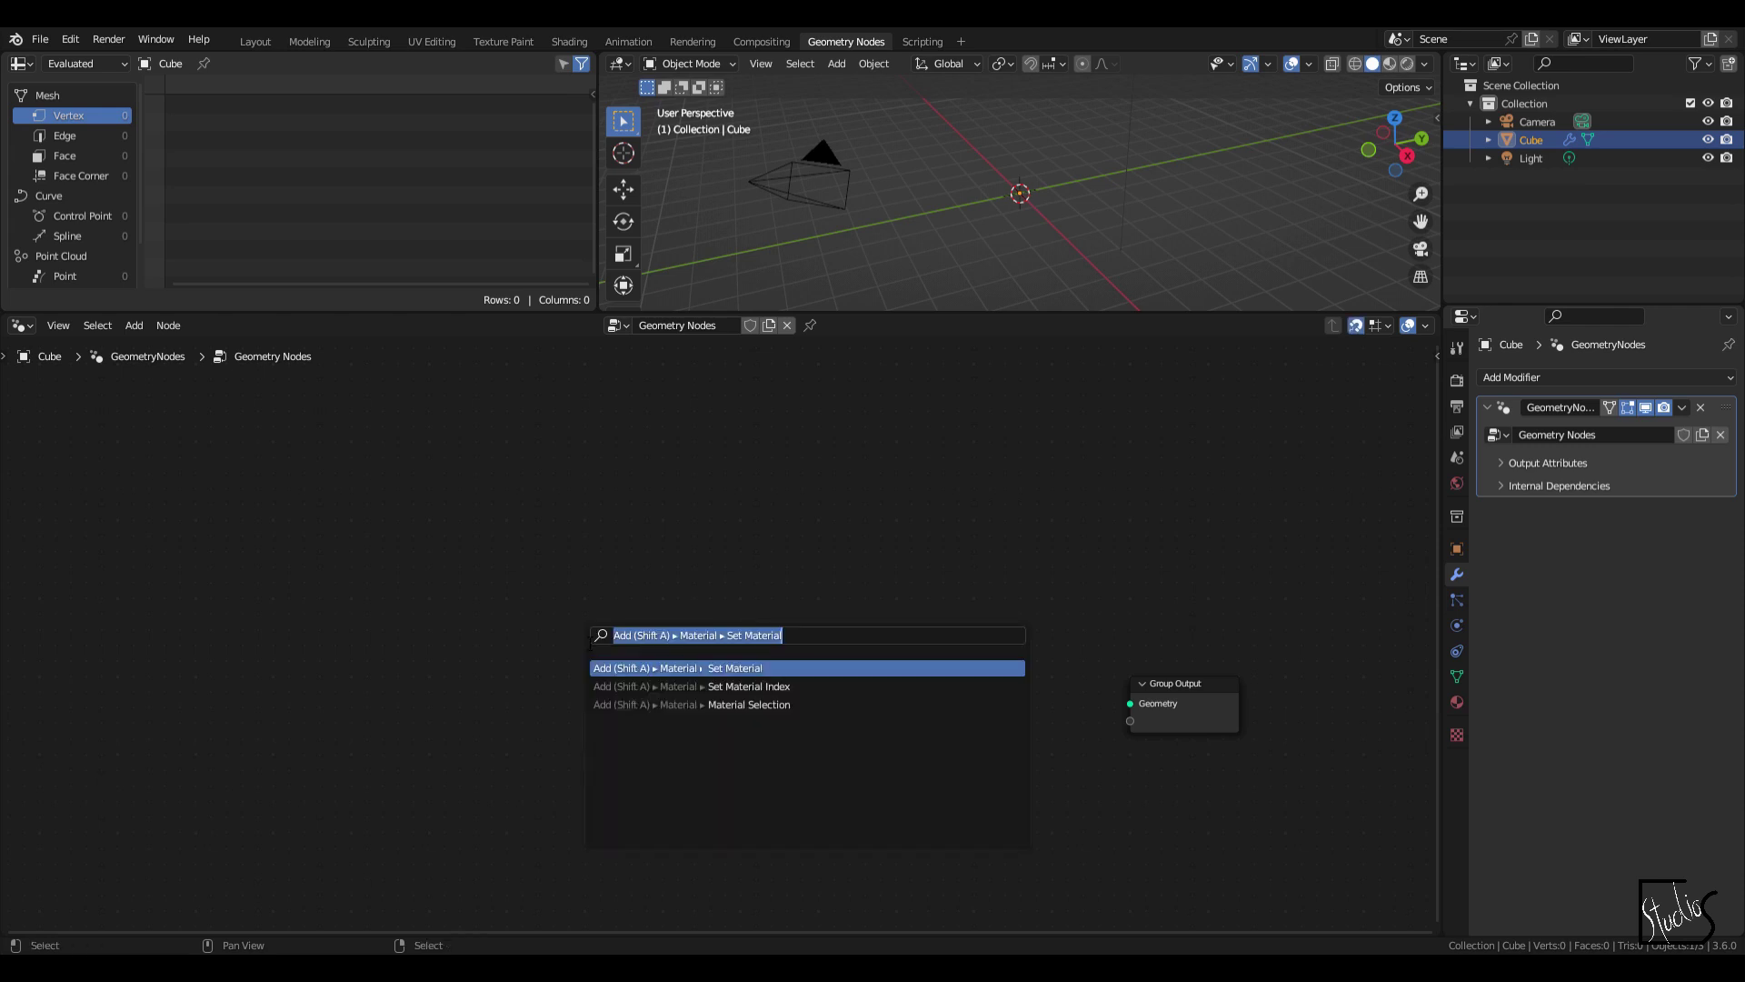
text(grid)
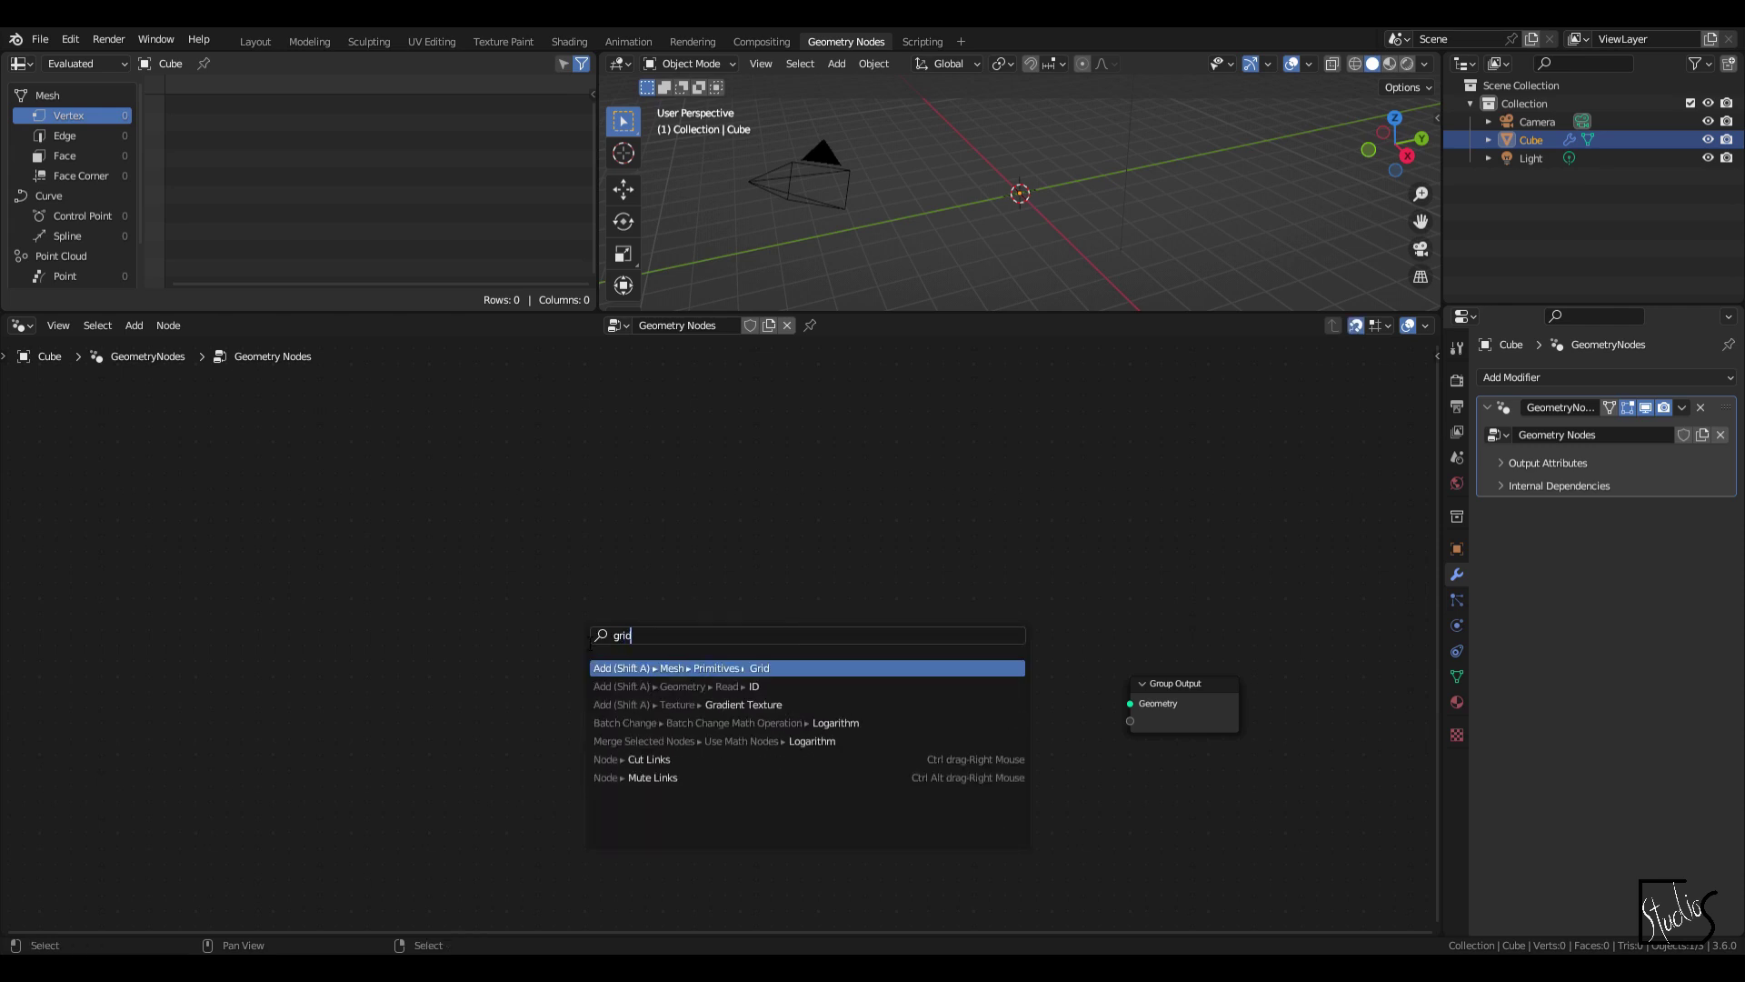
key(Return)
click(662, 644)
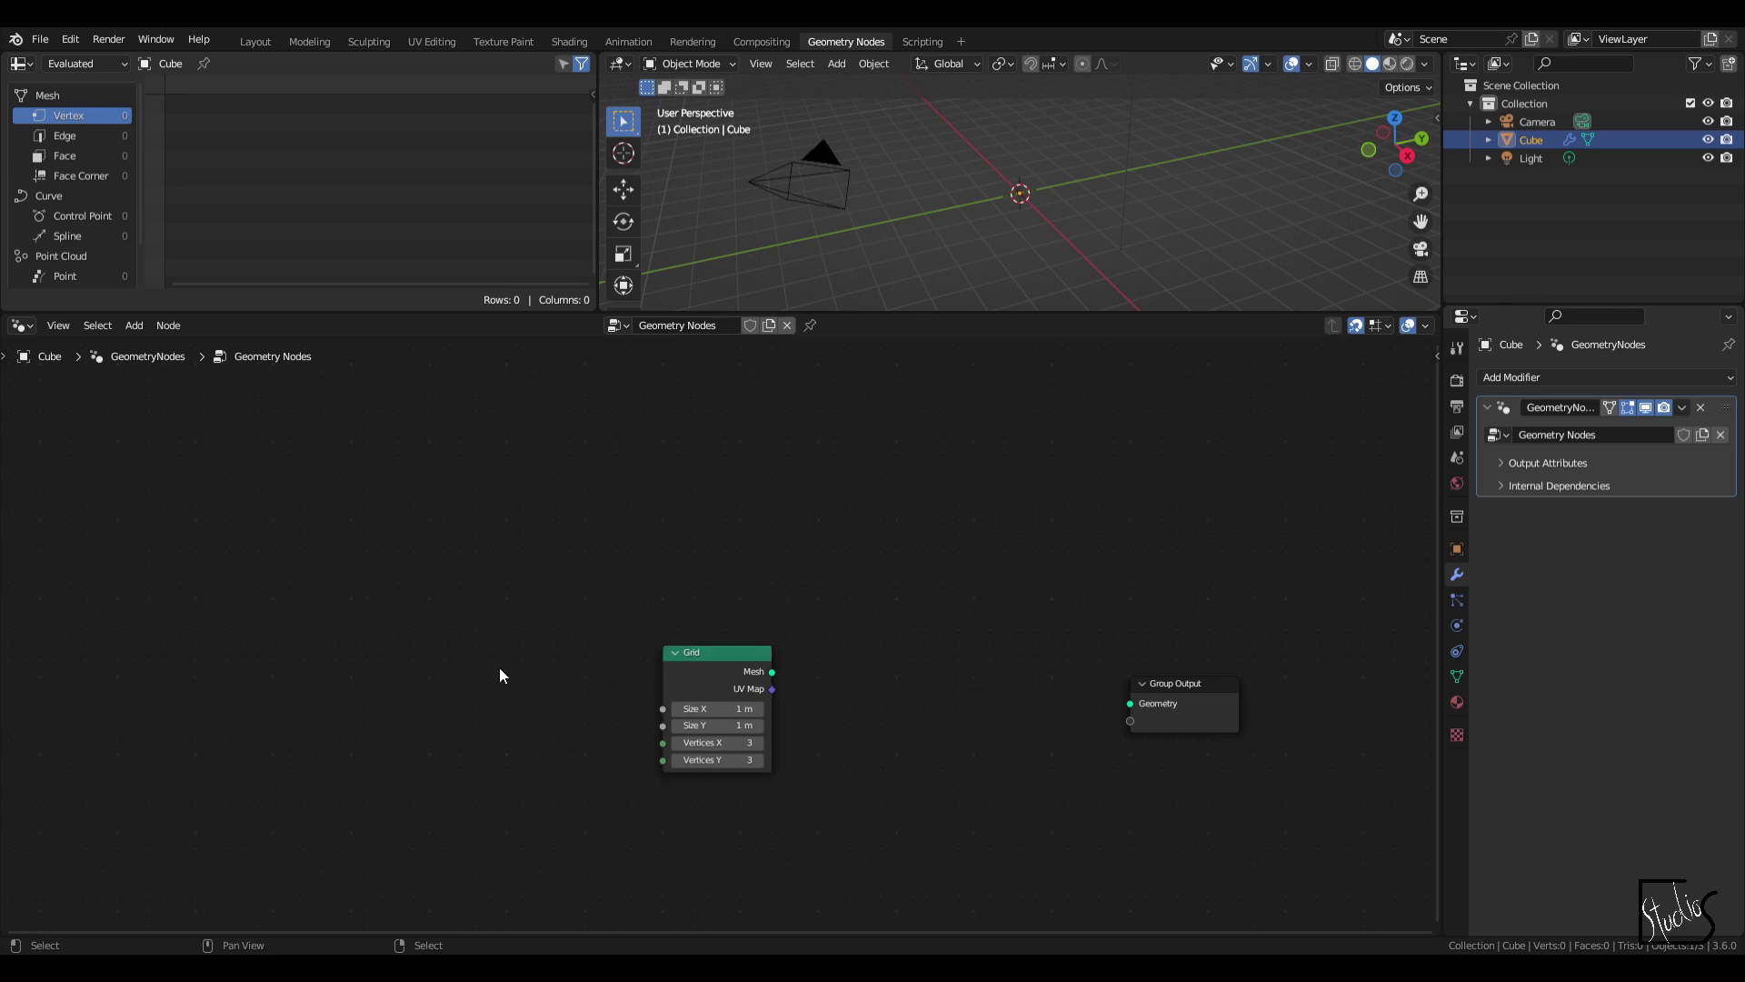
Step: Add an Image Info node left of Grid and drop in the Bad Apple video as an Image Texture node
key(F3)
text(image info)
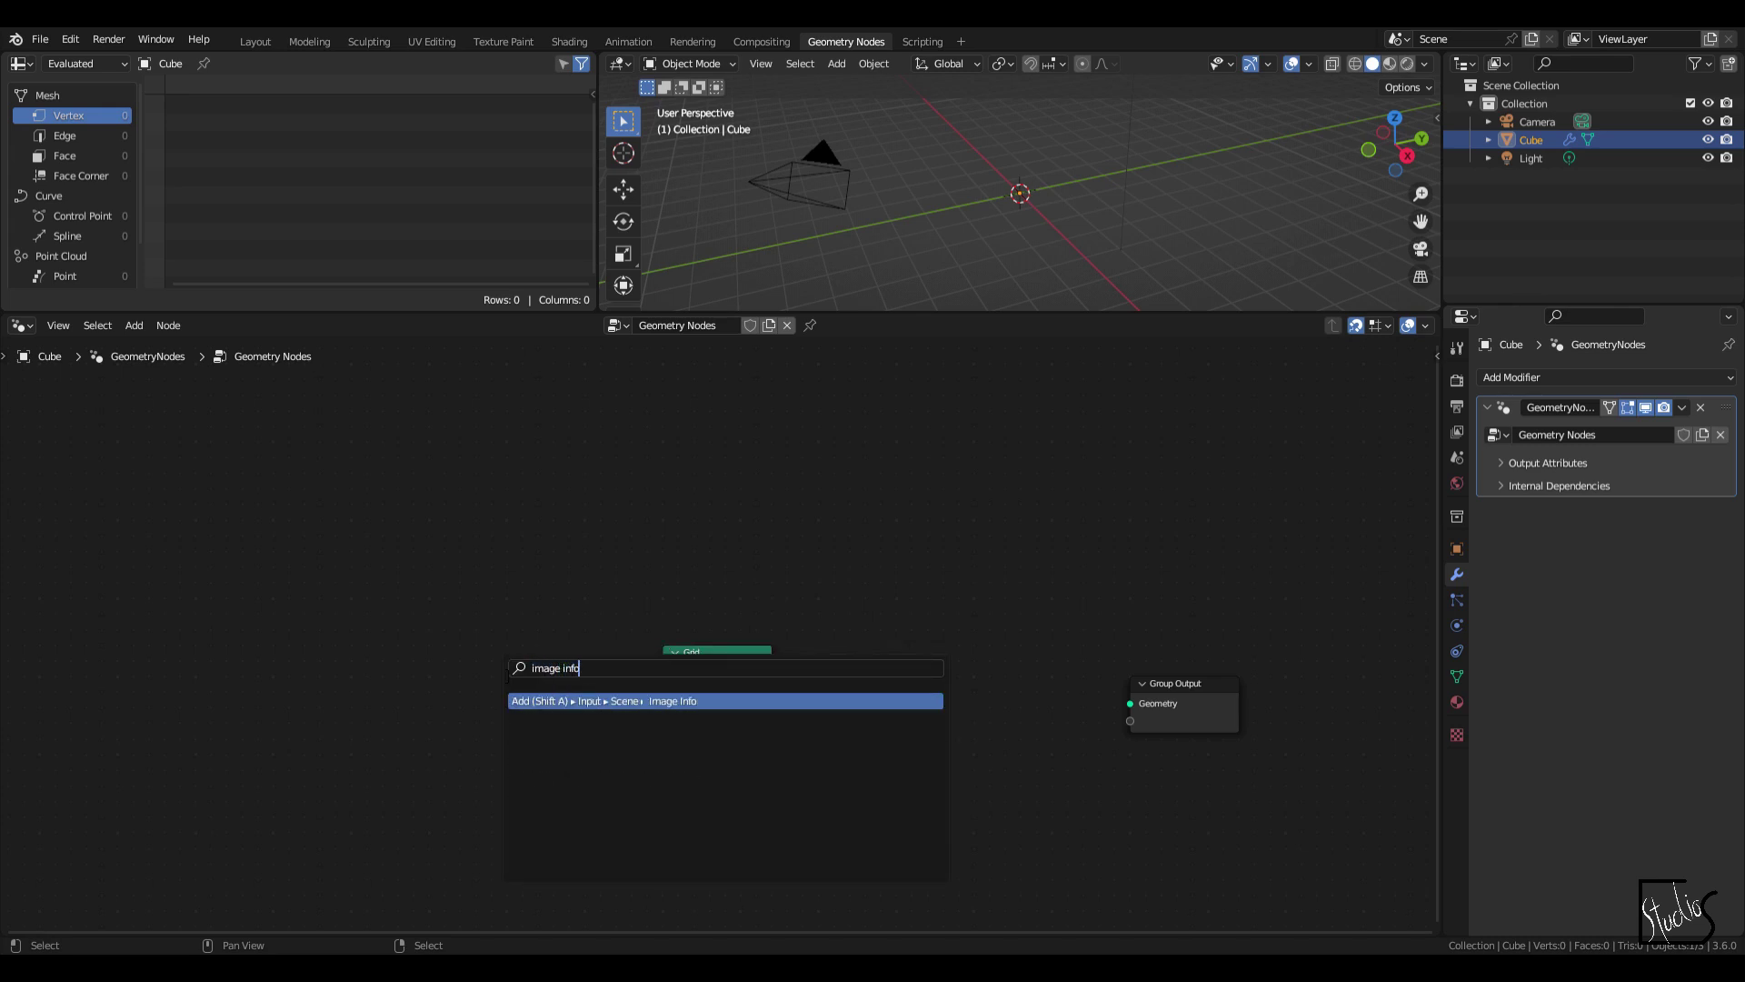
key(Return)
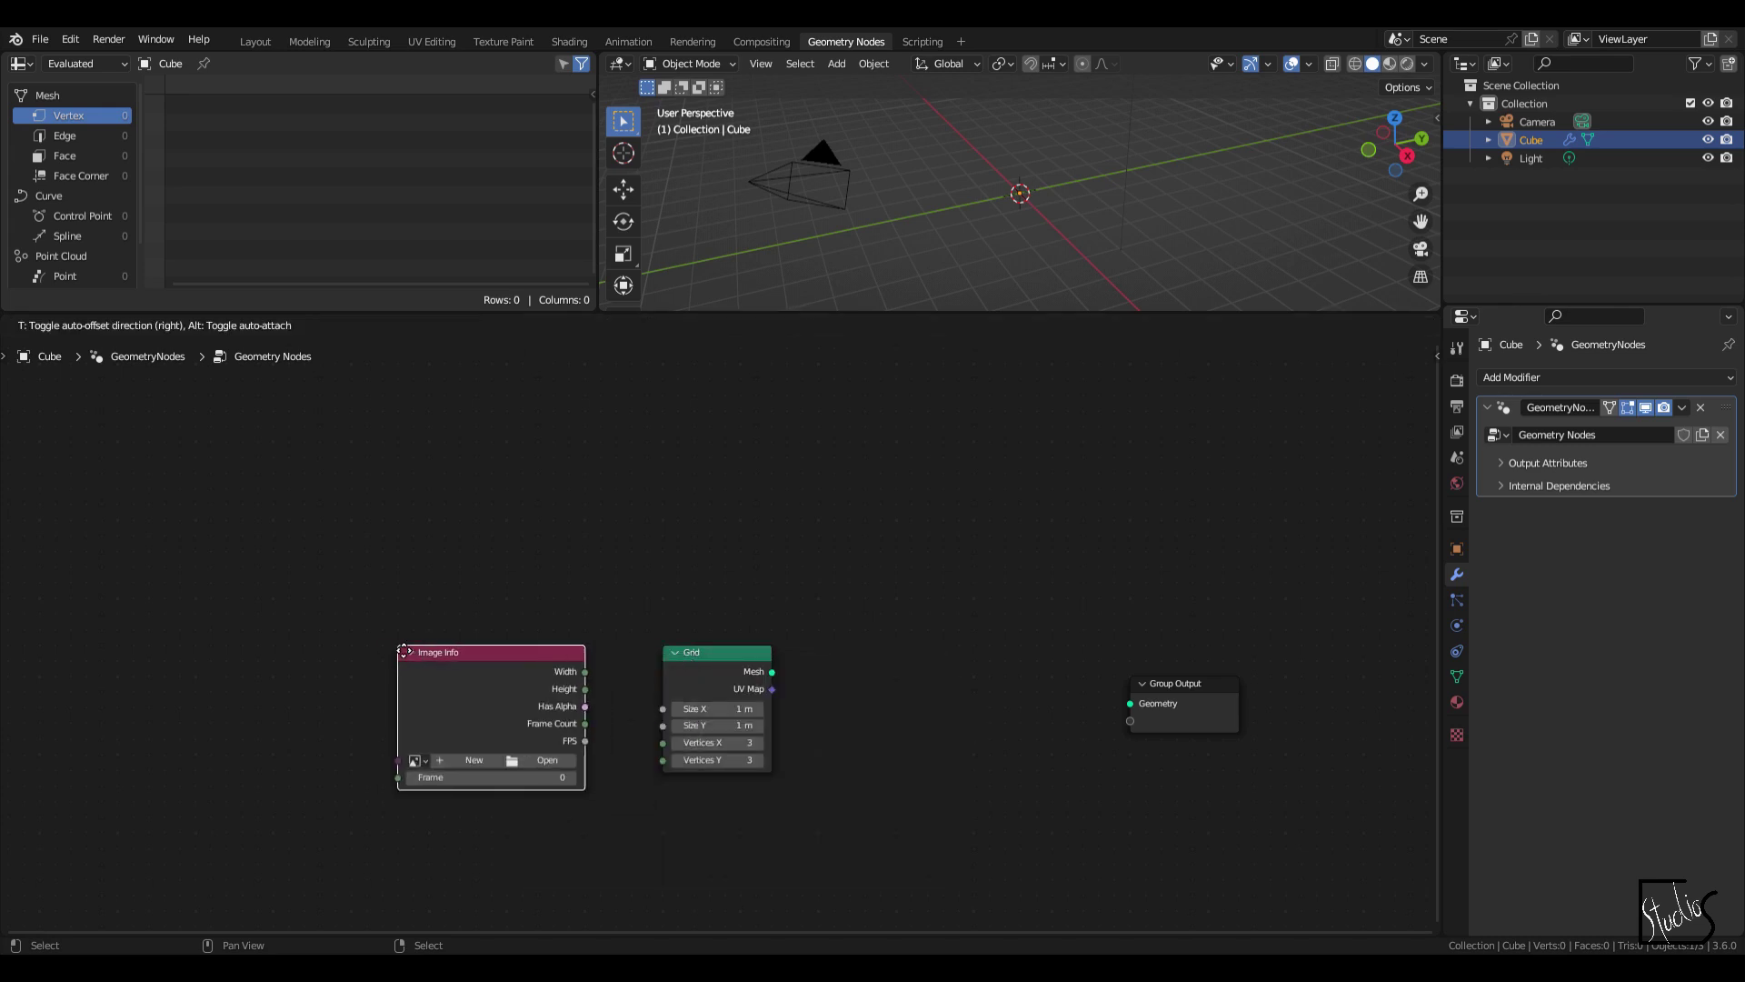
click(403, 659)
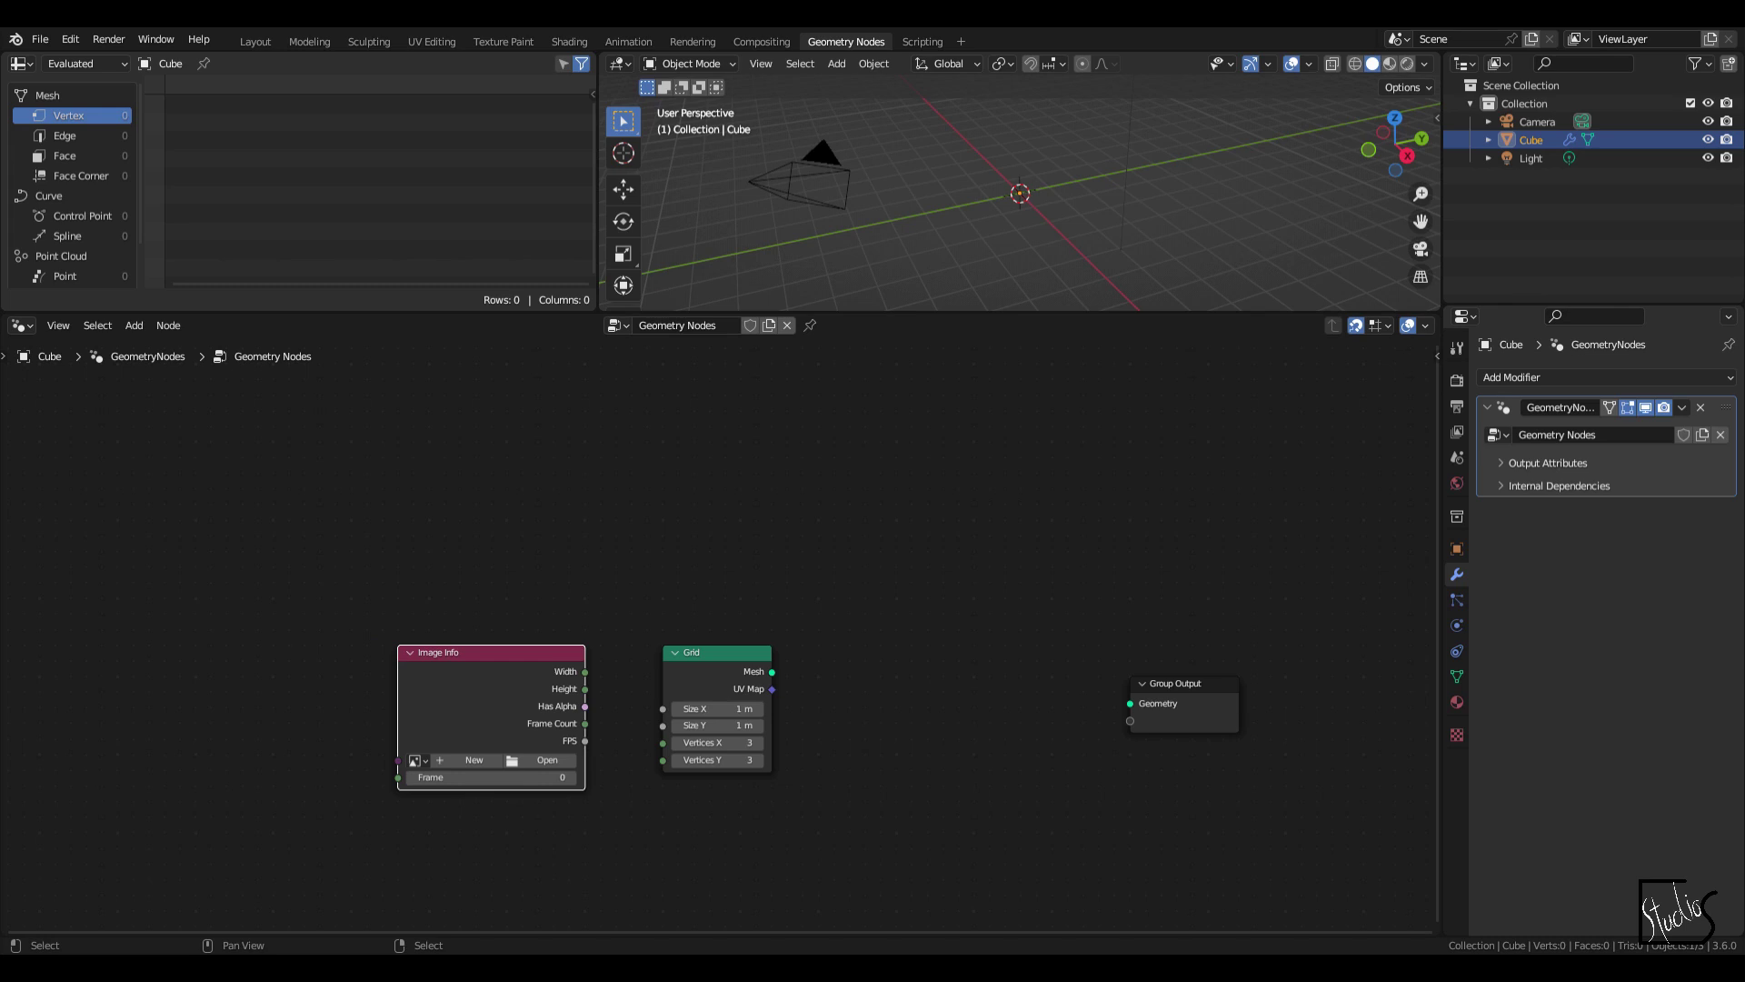
drag(913, 667, 913, 668)
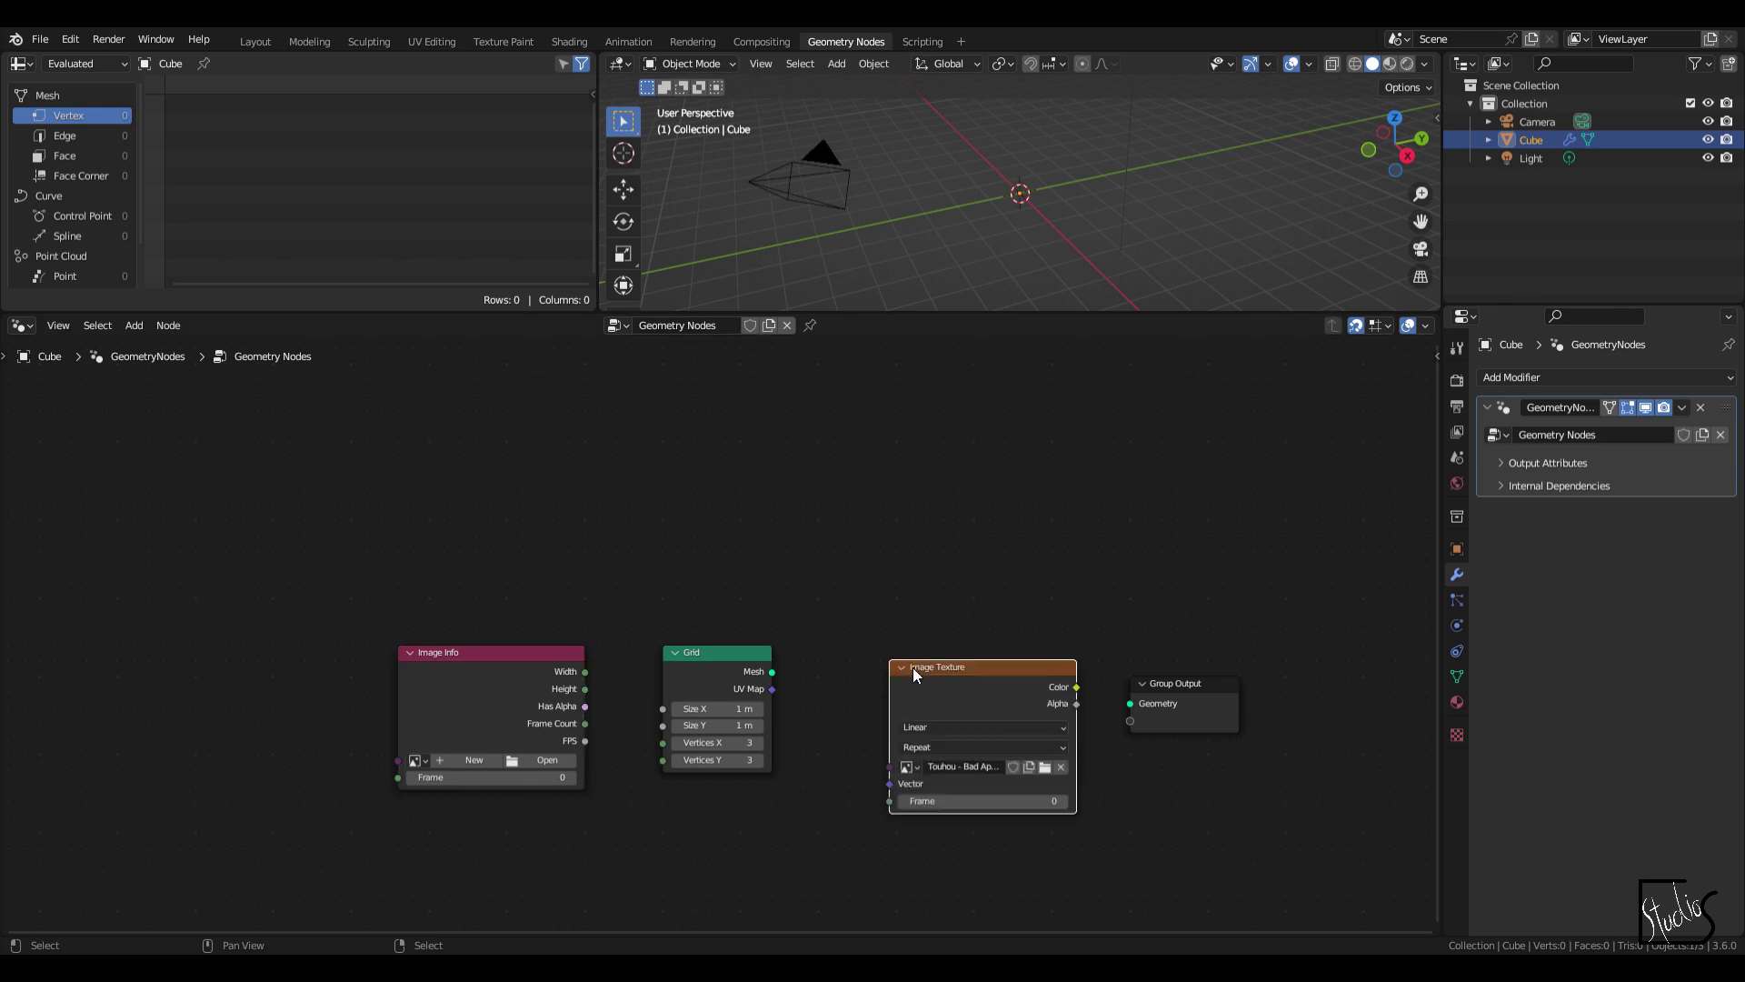
click(943, 635)
ctrl+middle_drag(942, 635, 996, 526)
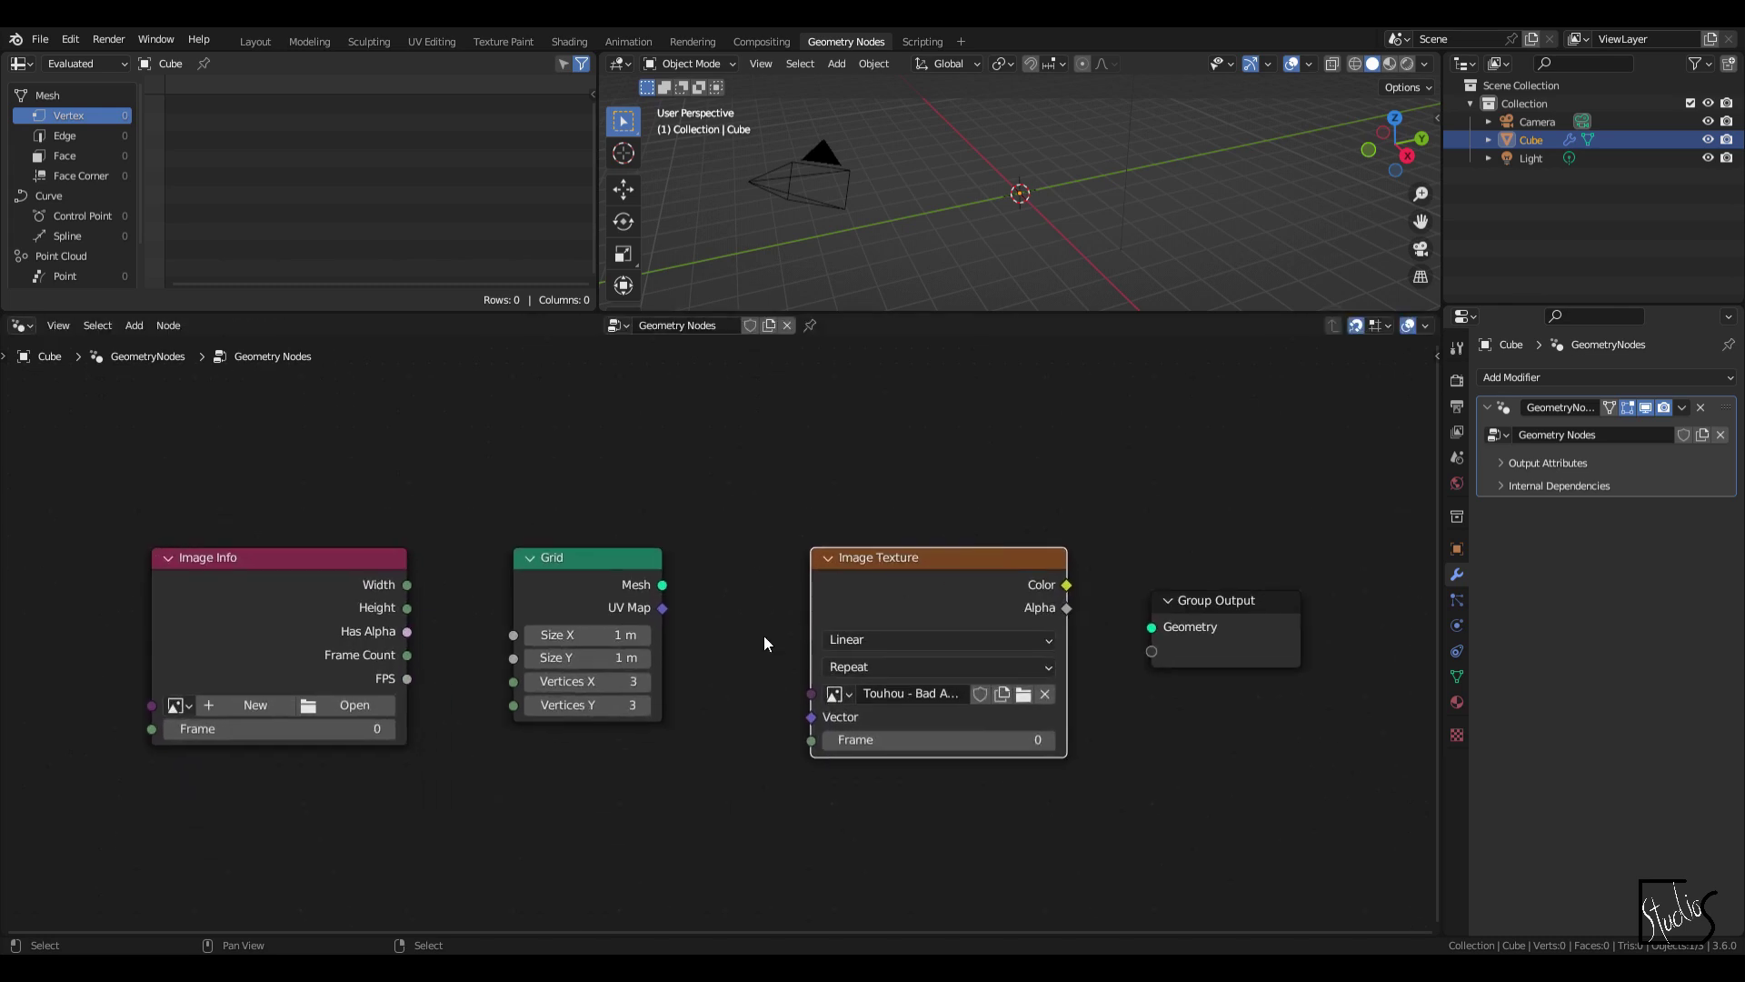
Step: Set the Image Texture extension to Extend and connect Grid's UV Map to its Vector input
click(874, 665)
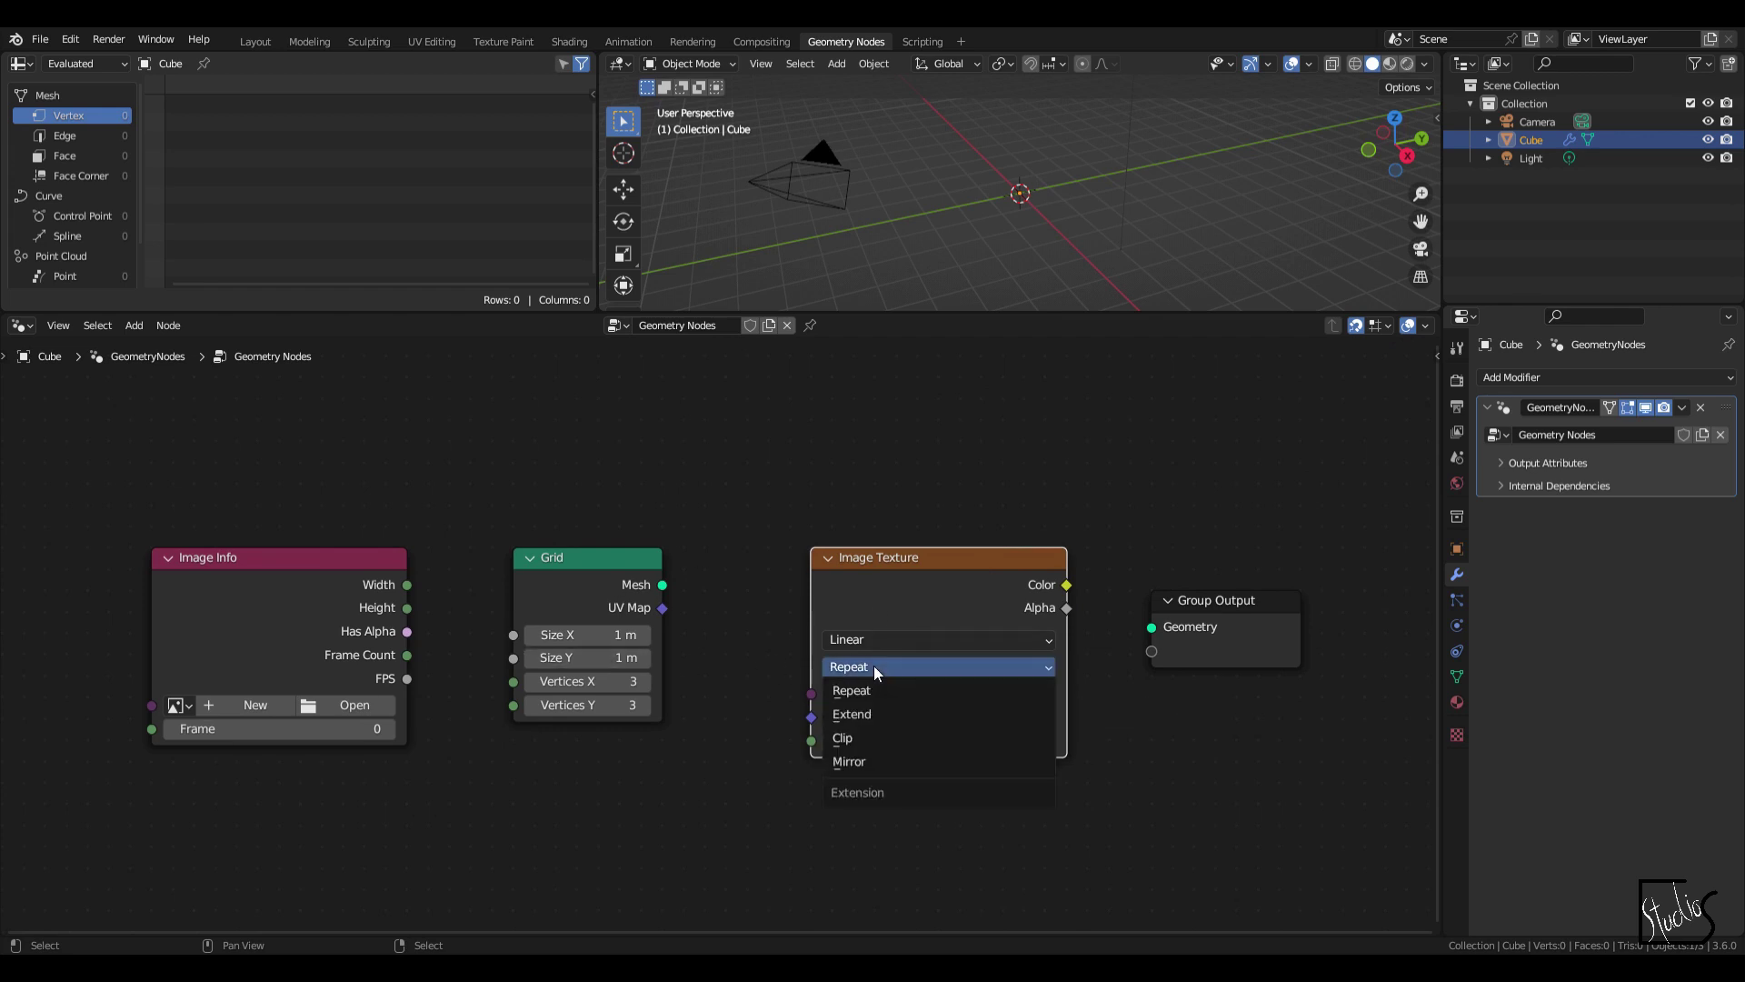
click(882, 714)
drag(663, 607, 814, 717)
middle_drag(576, 770, 654, 751)
Step: Add a Scene Time node and connect its Frame output to the texture's Frame input
key(F3)
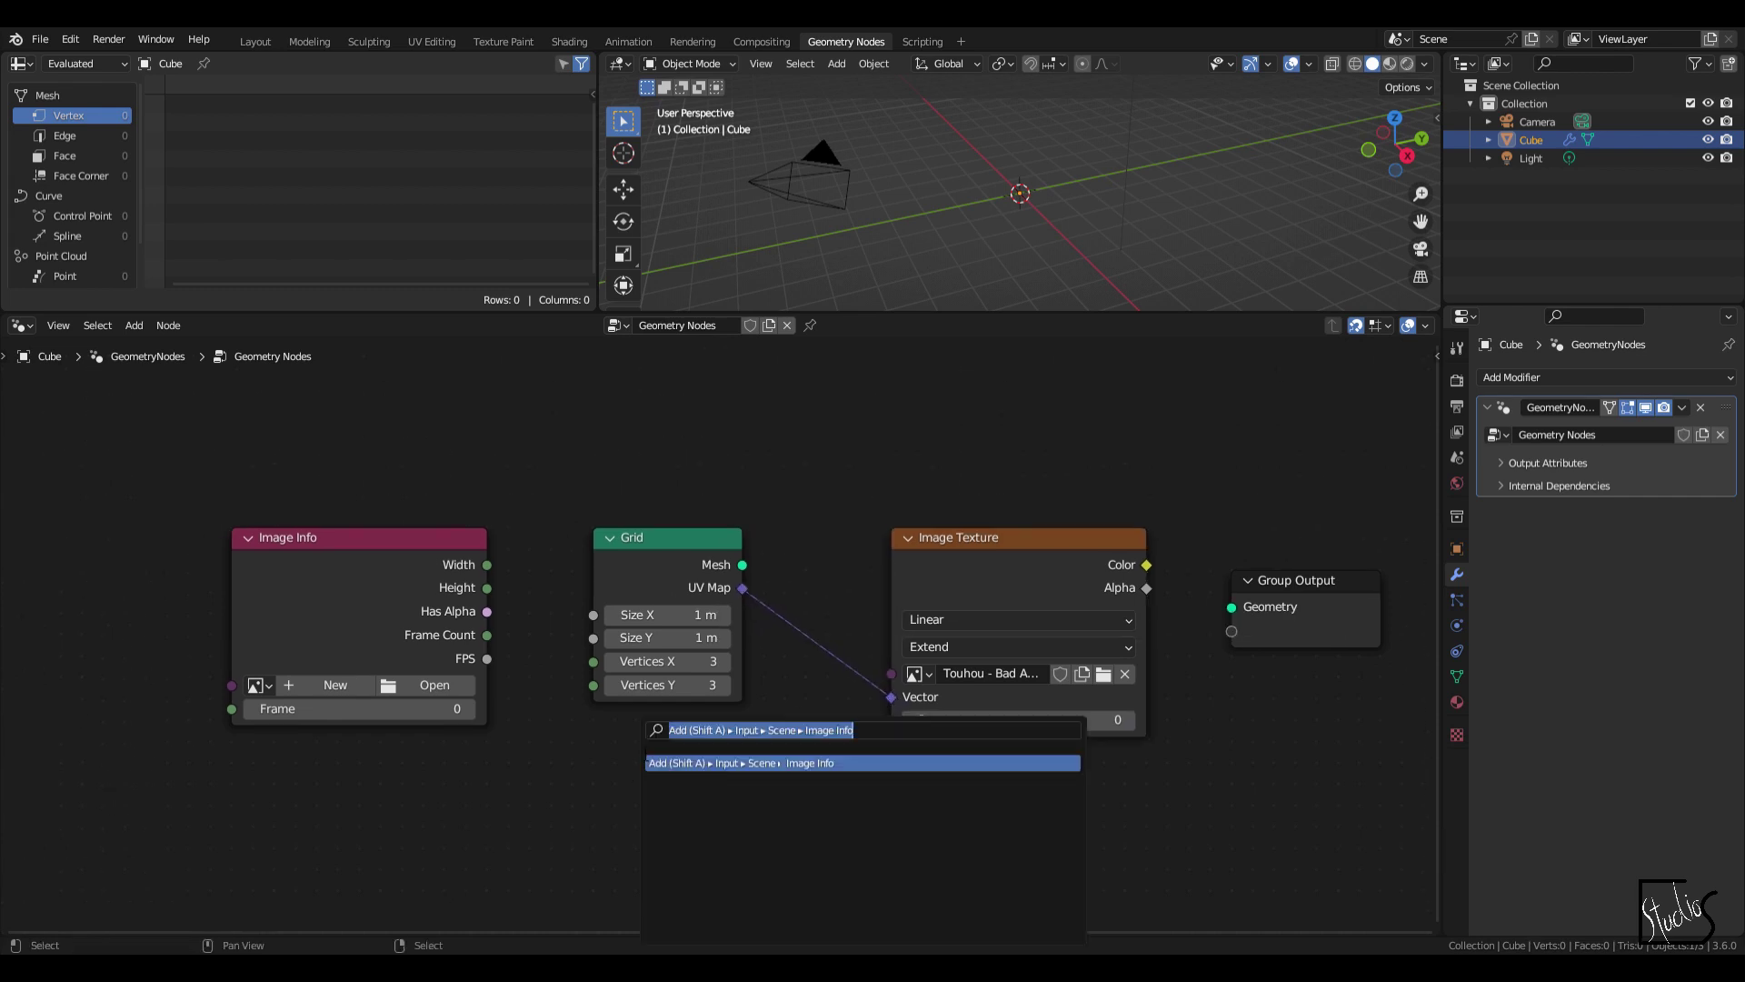
text(scen)
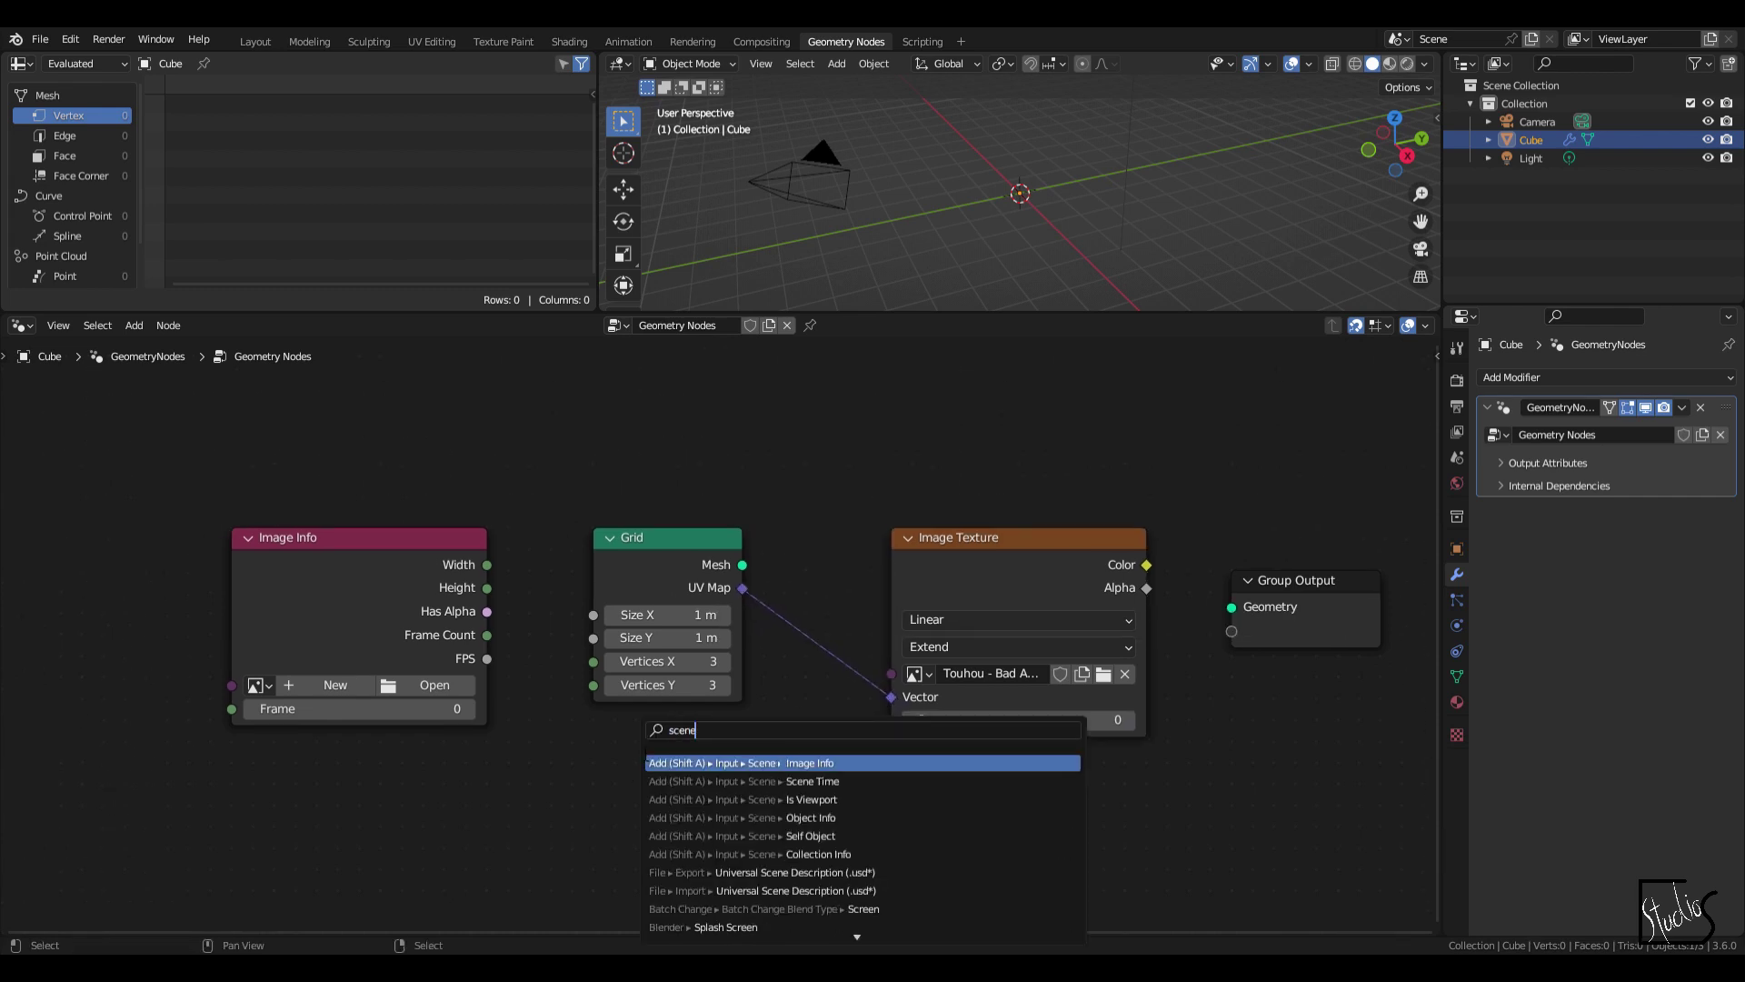
text(e)
key(Down)
key(Return)
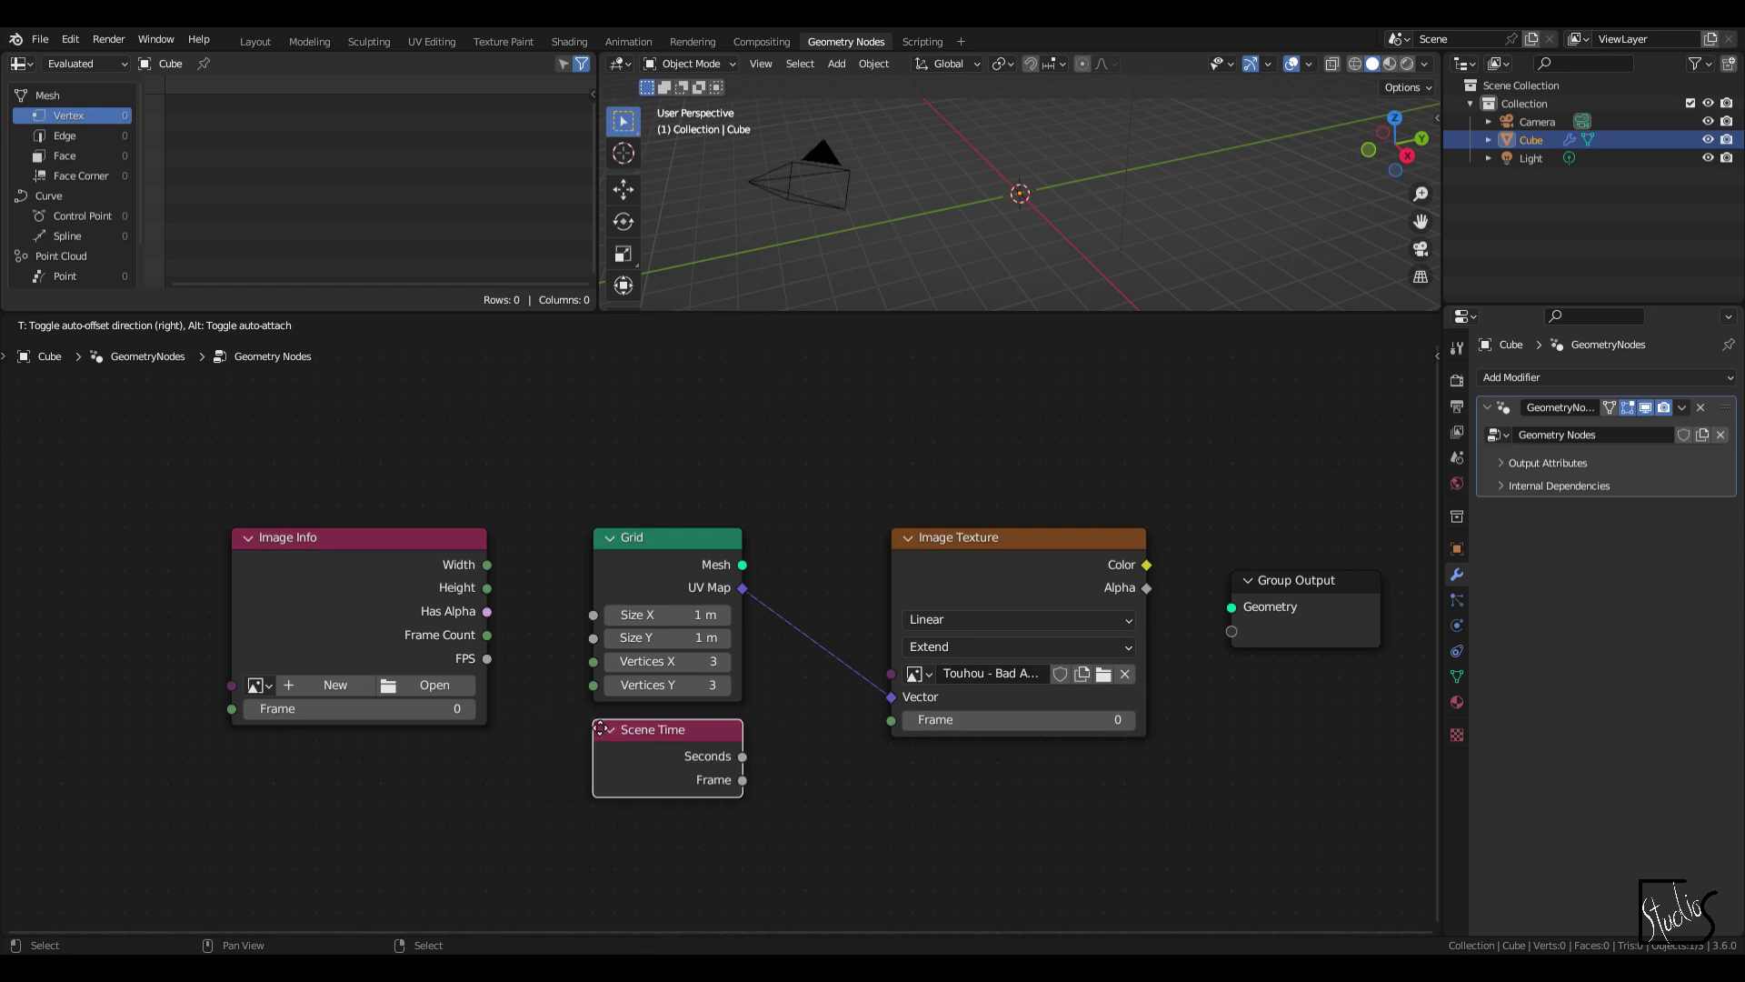
click(600, 728)
drag(743, 780, 892, 720)
Step: Assign Touhou - Bad Apple.mp4 to the Image Info node and move Group Output up and right
middle_drag(622, 582, 838, 582)
drag(559, 543, 495, 546)
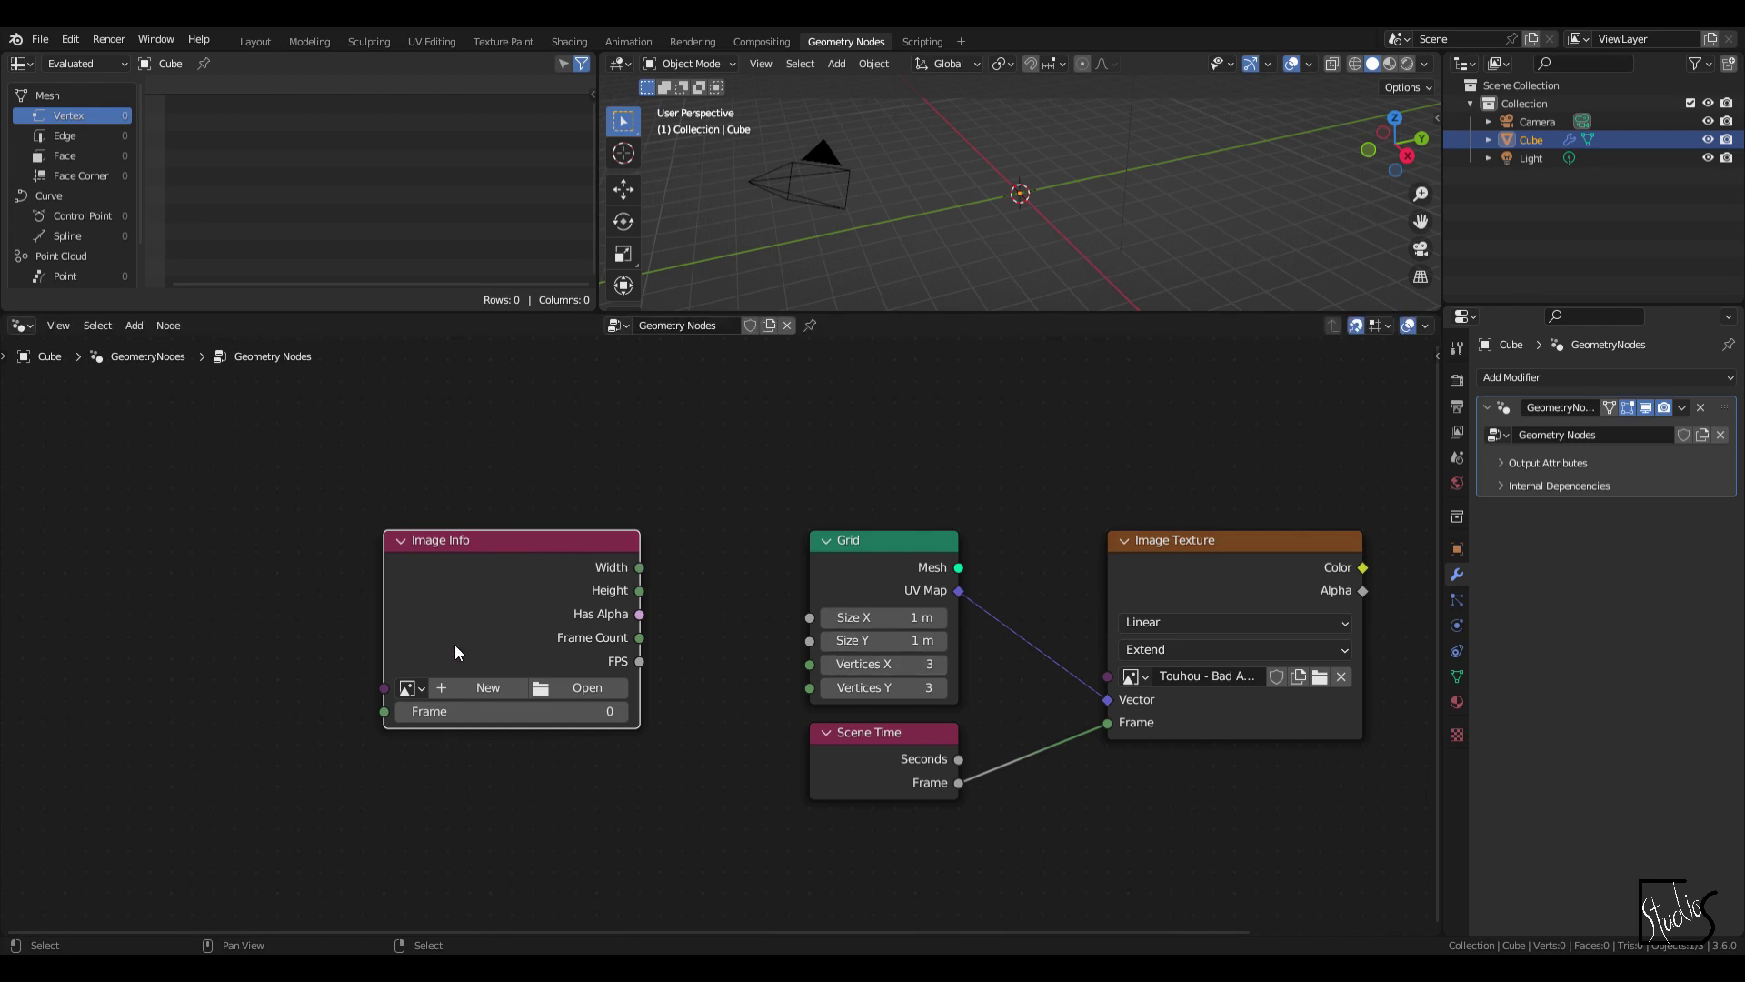
click(420, 690)
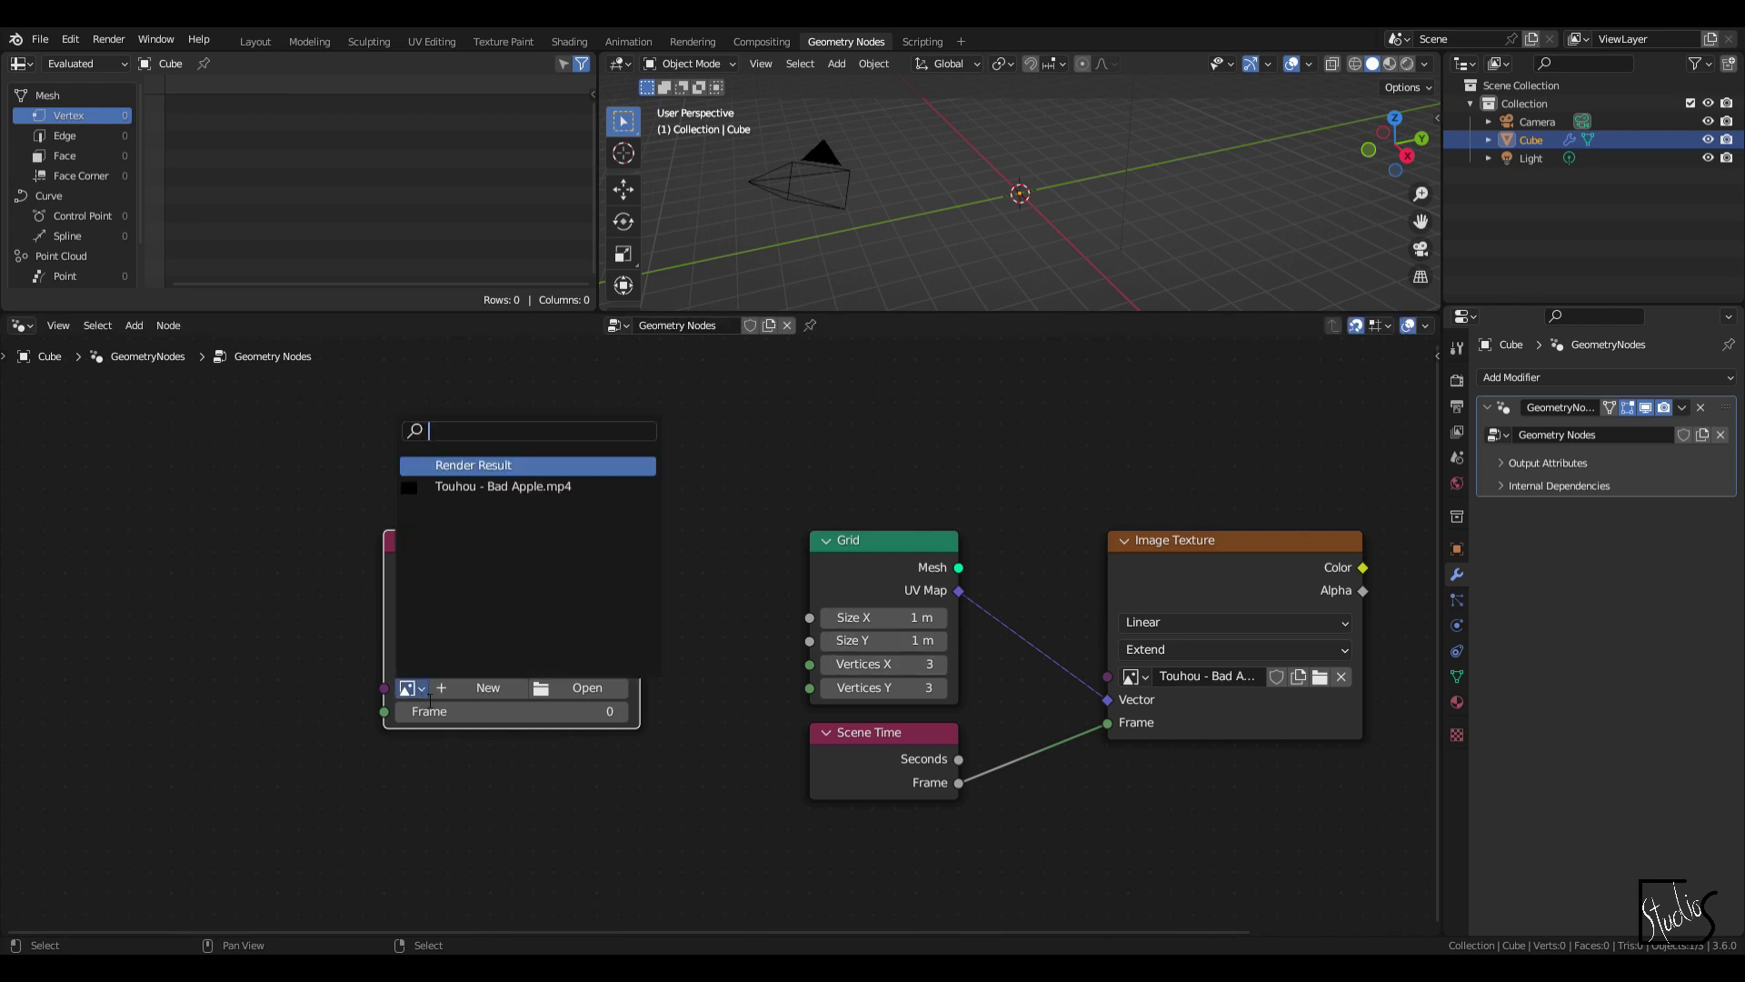
click(500, 488)
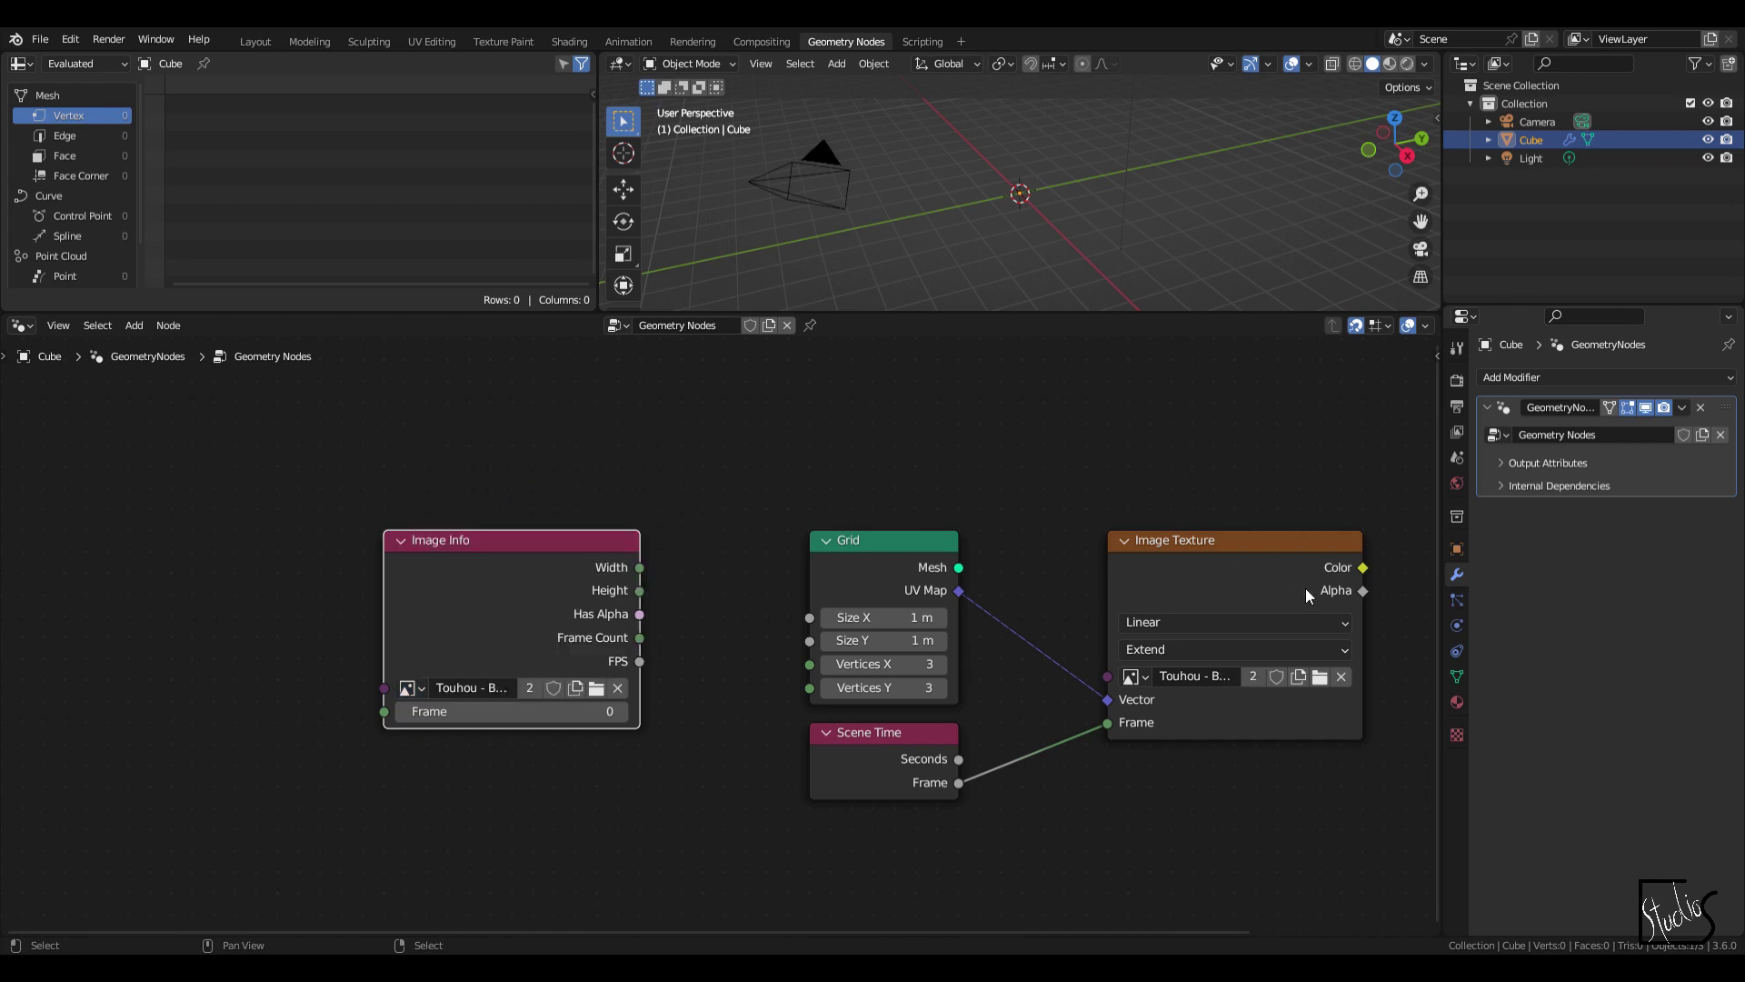
middle_drag(1079, 505, 497, 506)
drag(900, 587, 1197, 546)
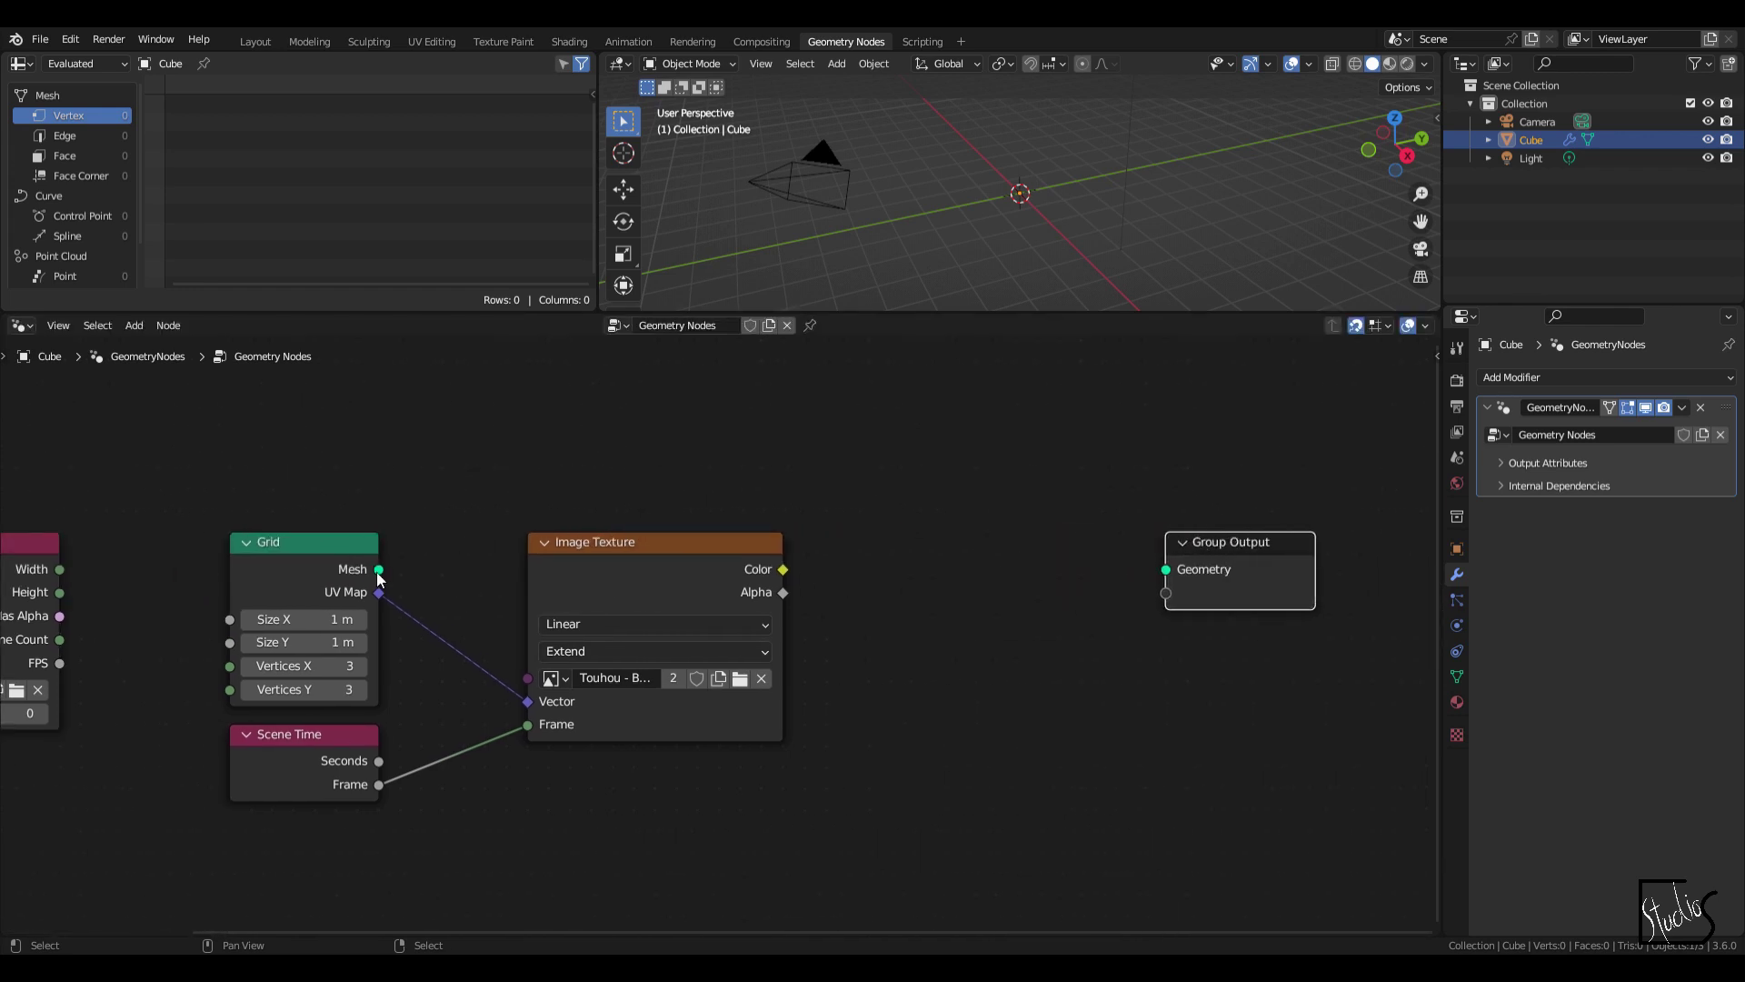
Step: Preview the grid shaded by the texture Color with a Viewer node, seen from top view
ctrl+shift+click(291, 560)
ctrl+shift+click(766, 573)
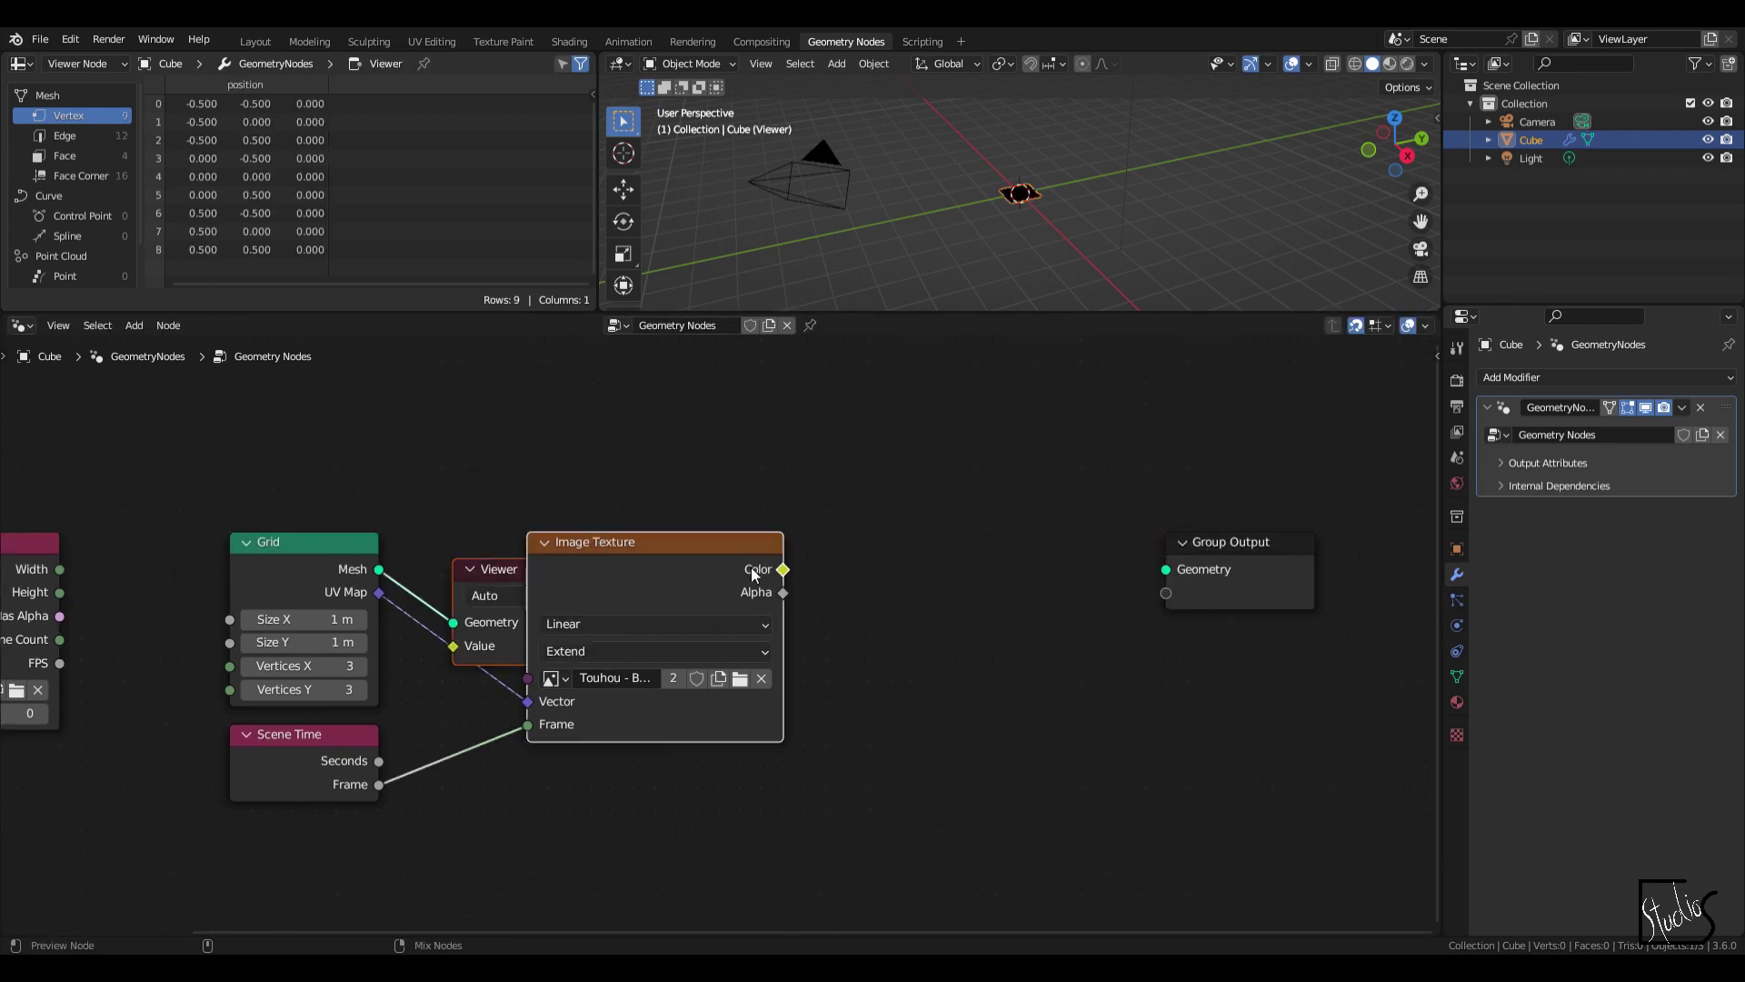
drag(498, 570, 970, 564)
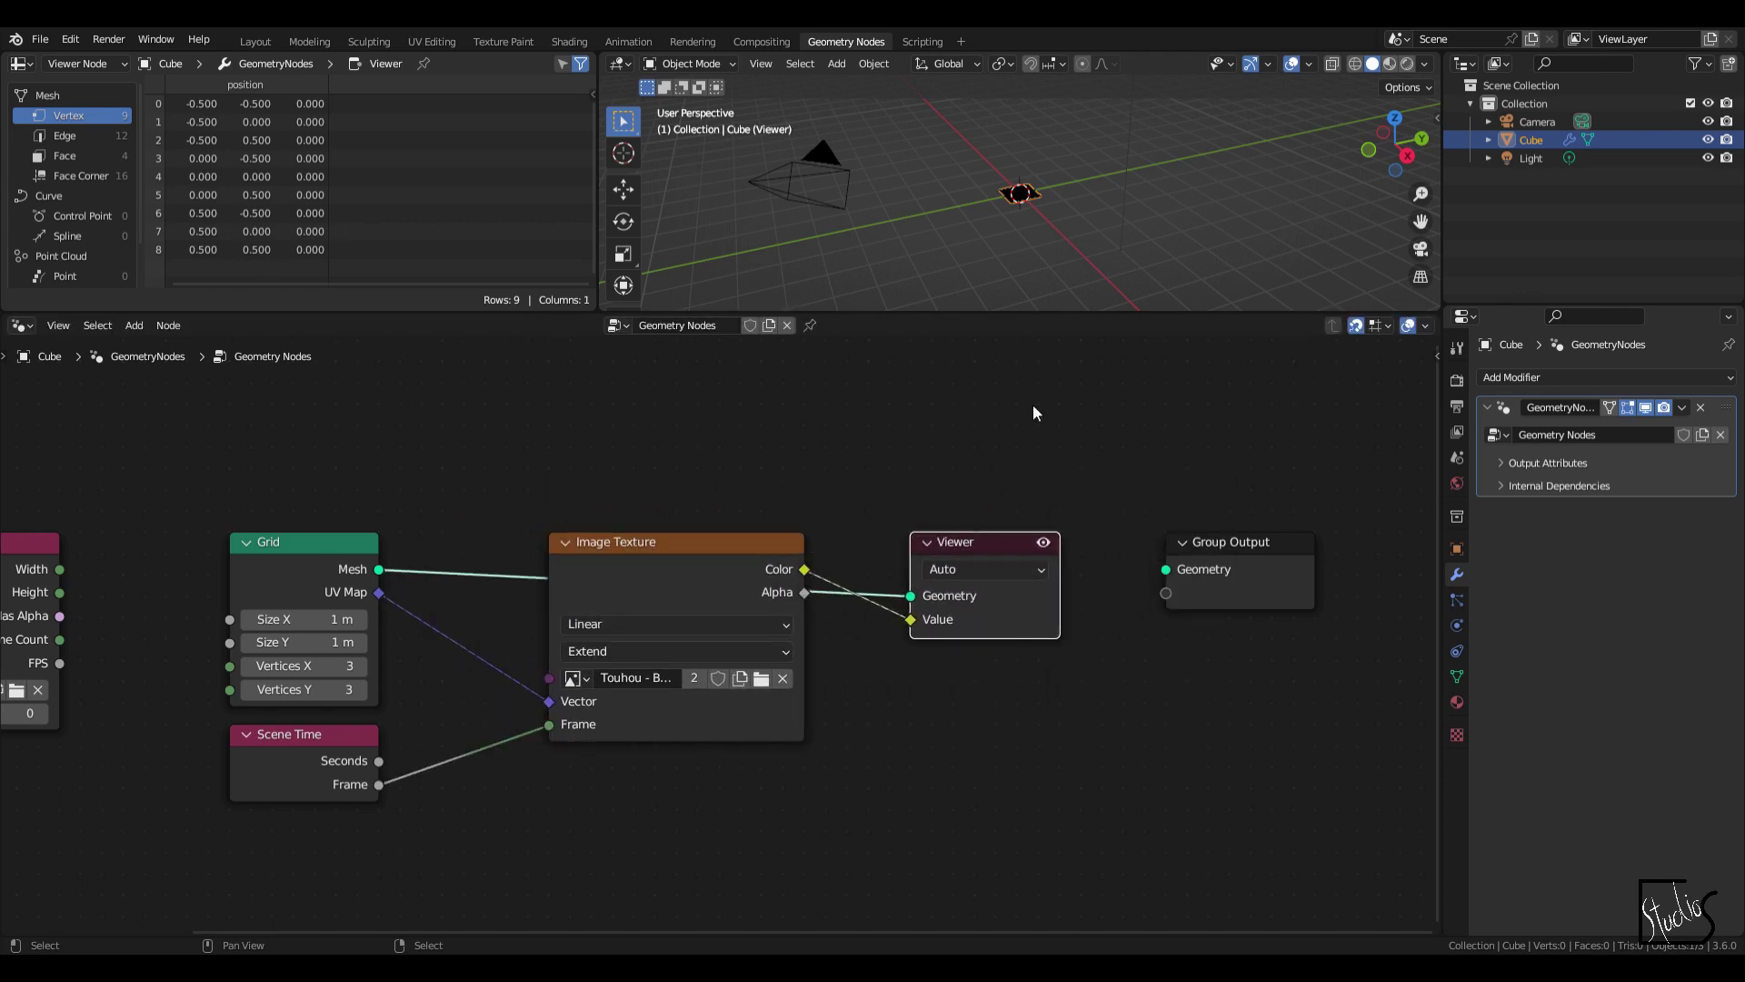
middle_drag(1054, 209, 1129, 118)
key(KP_7)
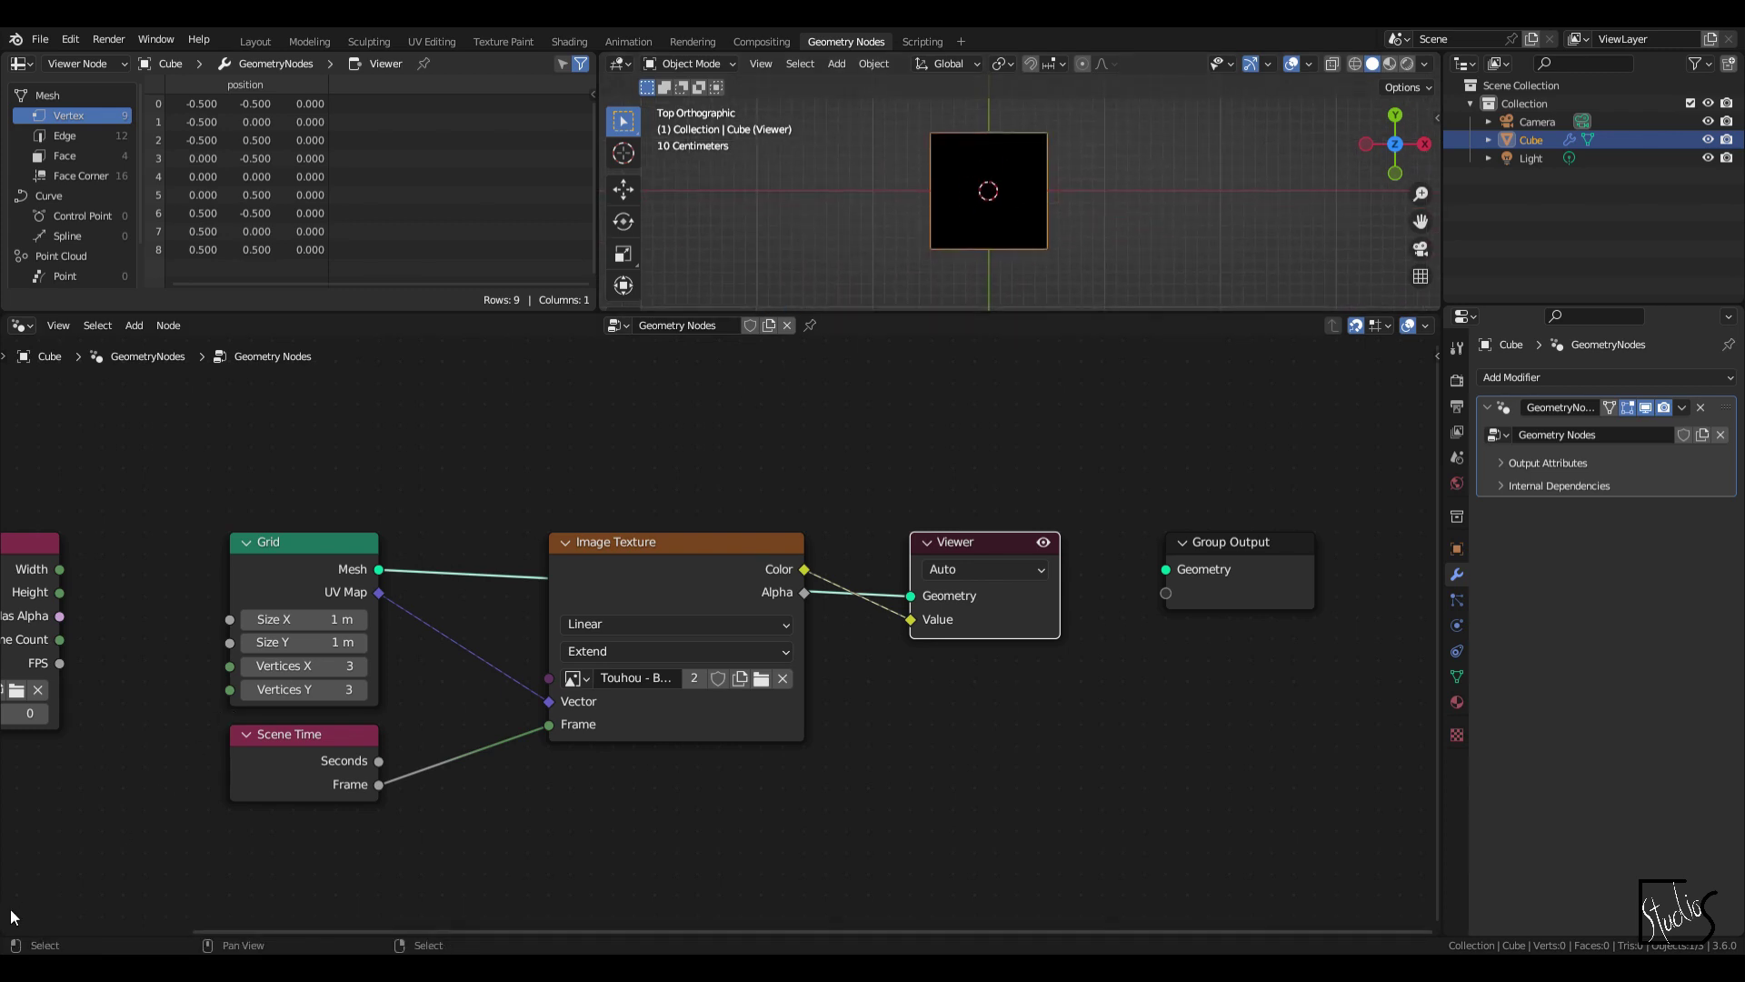
Step: Split off an area below the nodes, make it a Timeline, and step through frames
drag(15, 937, 18, 787)
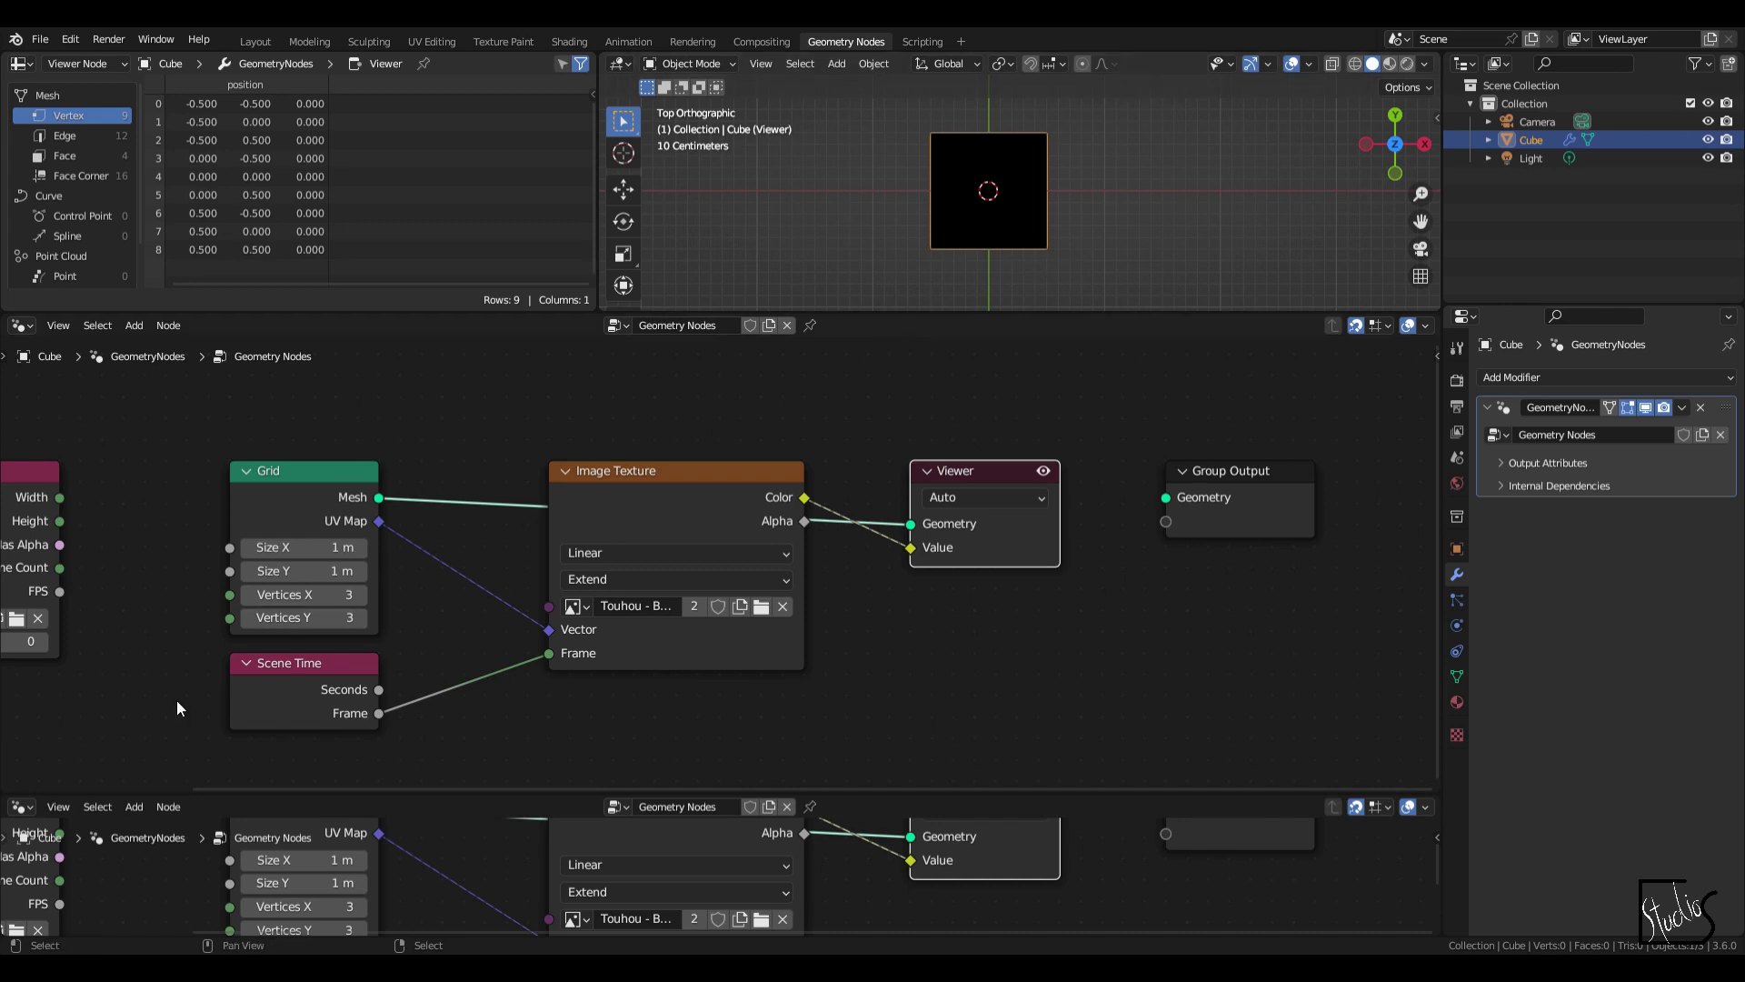
click(22, 808)
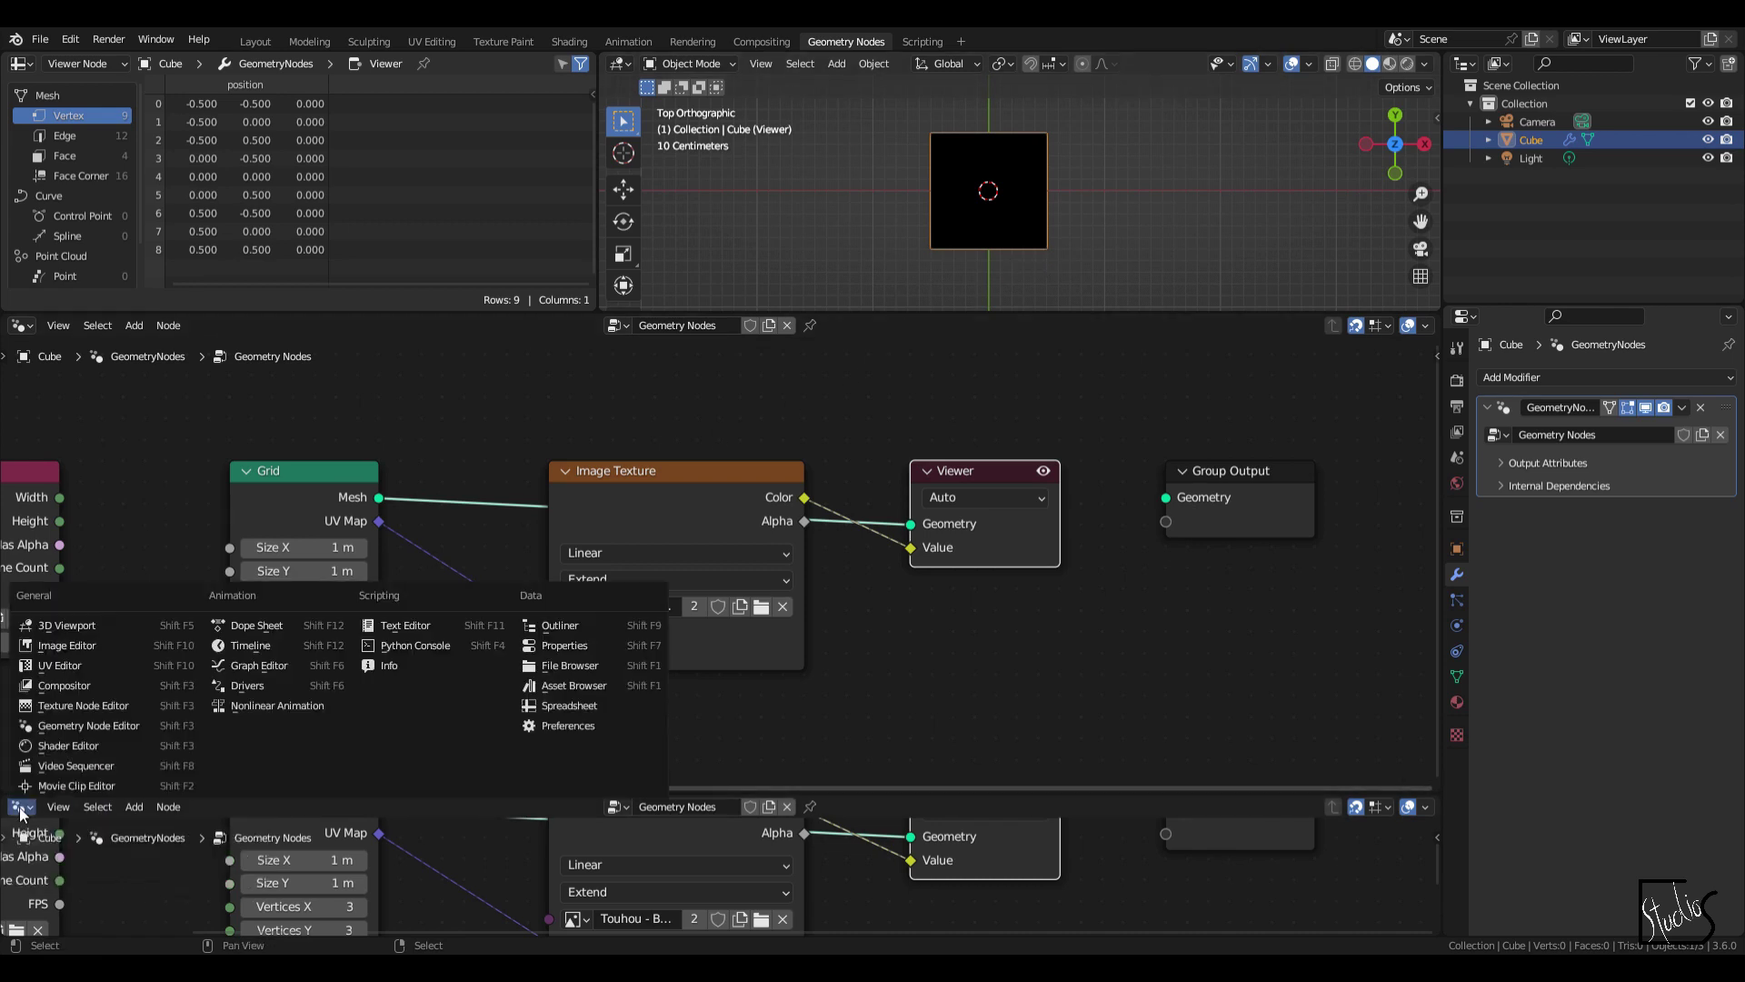
click(290, 644)
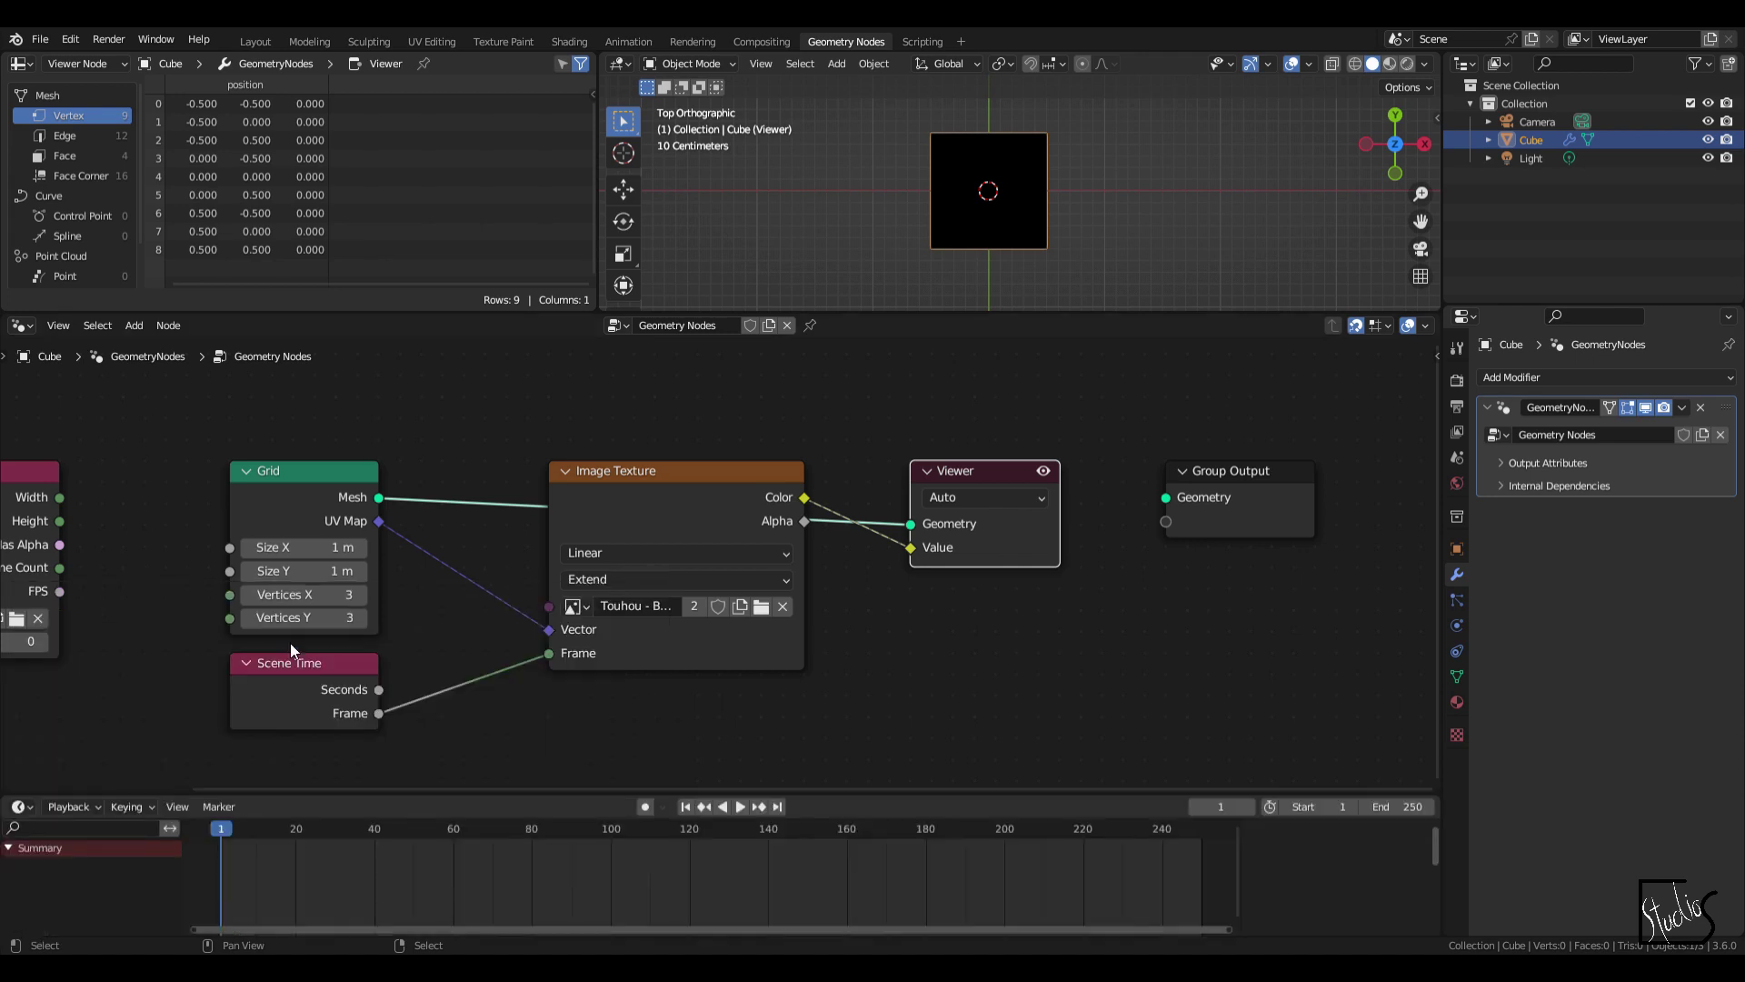
drag(226, 874, 690, 864)
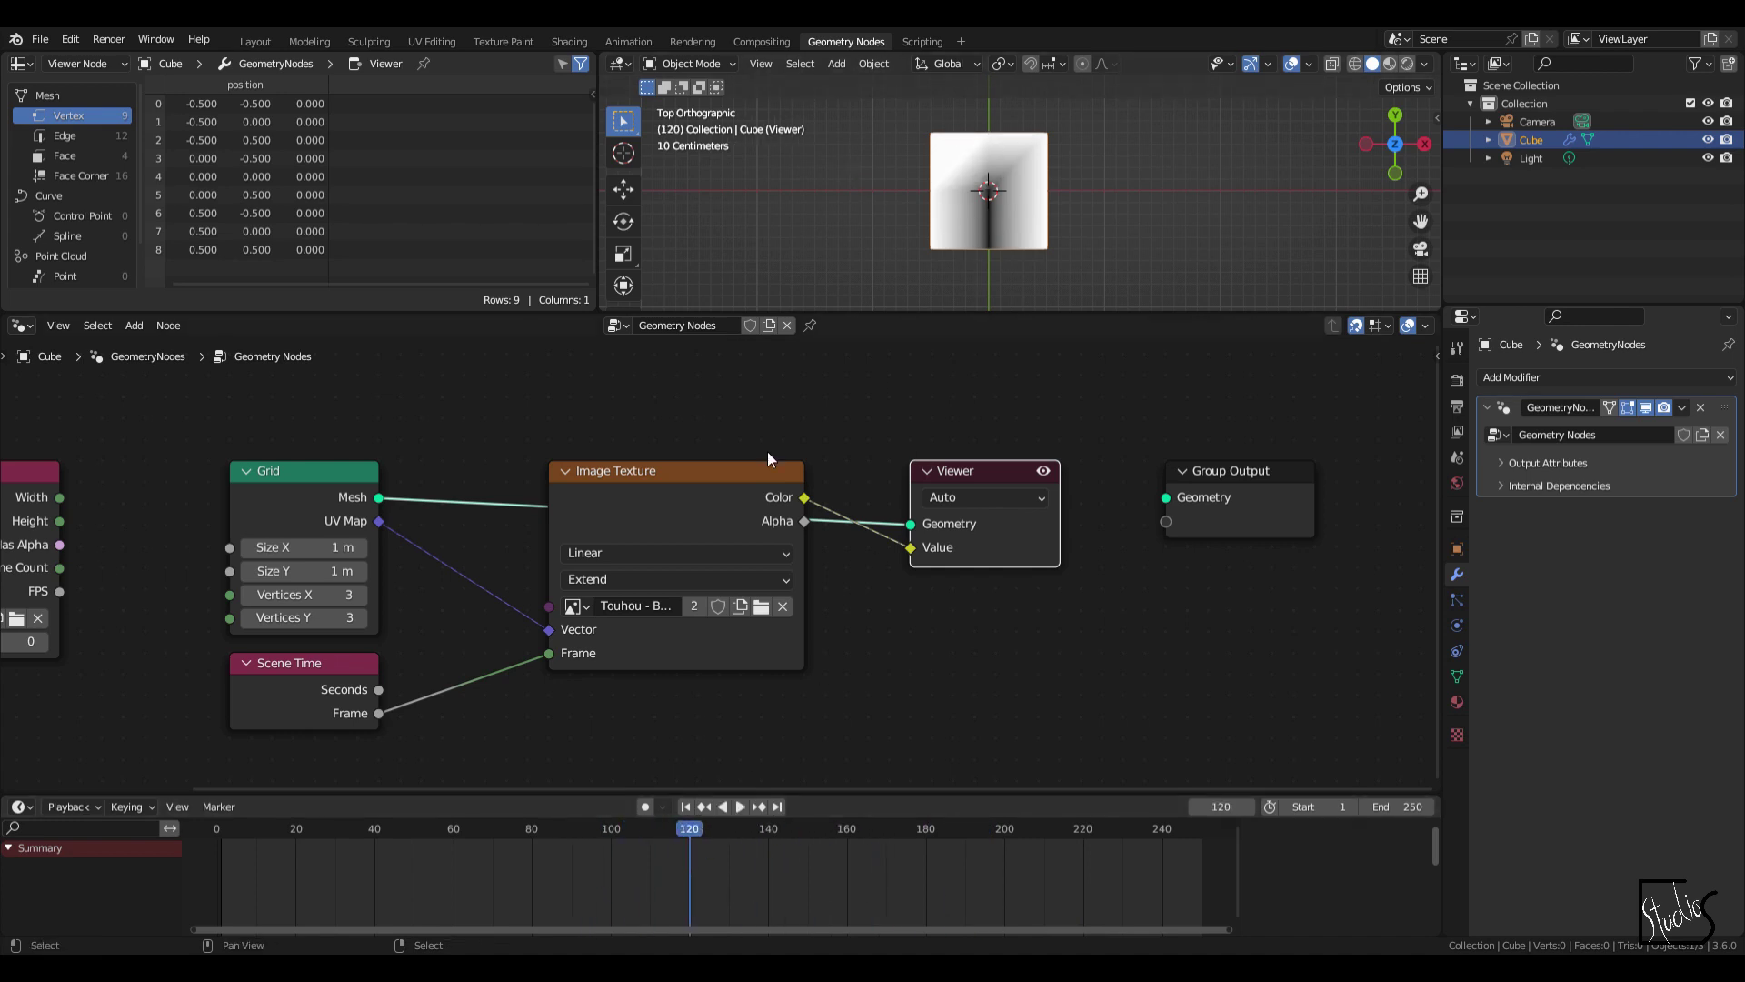
Step: Connect Image Info Width to Grid Vertices X and Height to Vertices Y, then scrub frames to check
middle_drag(350, 514, 760, 520)
middle_drag(533, 521, 674, 516)
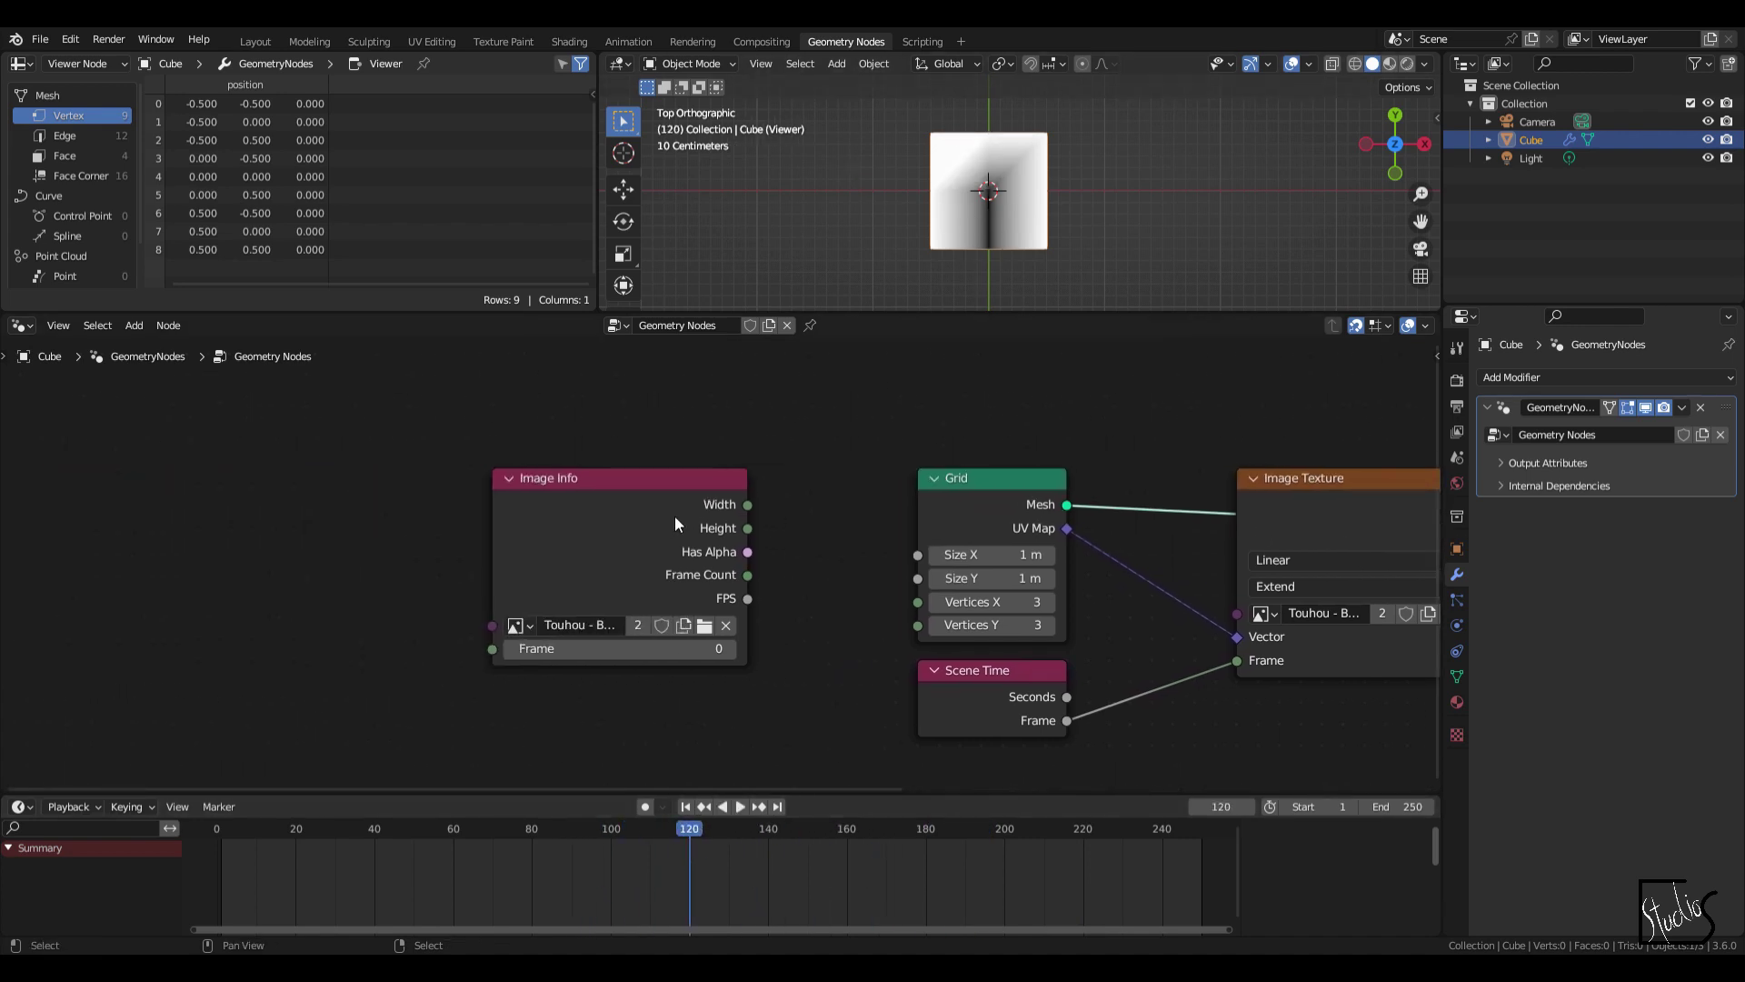
drag(651, 510, 568, 528)
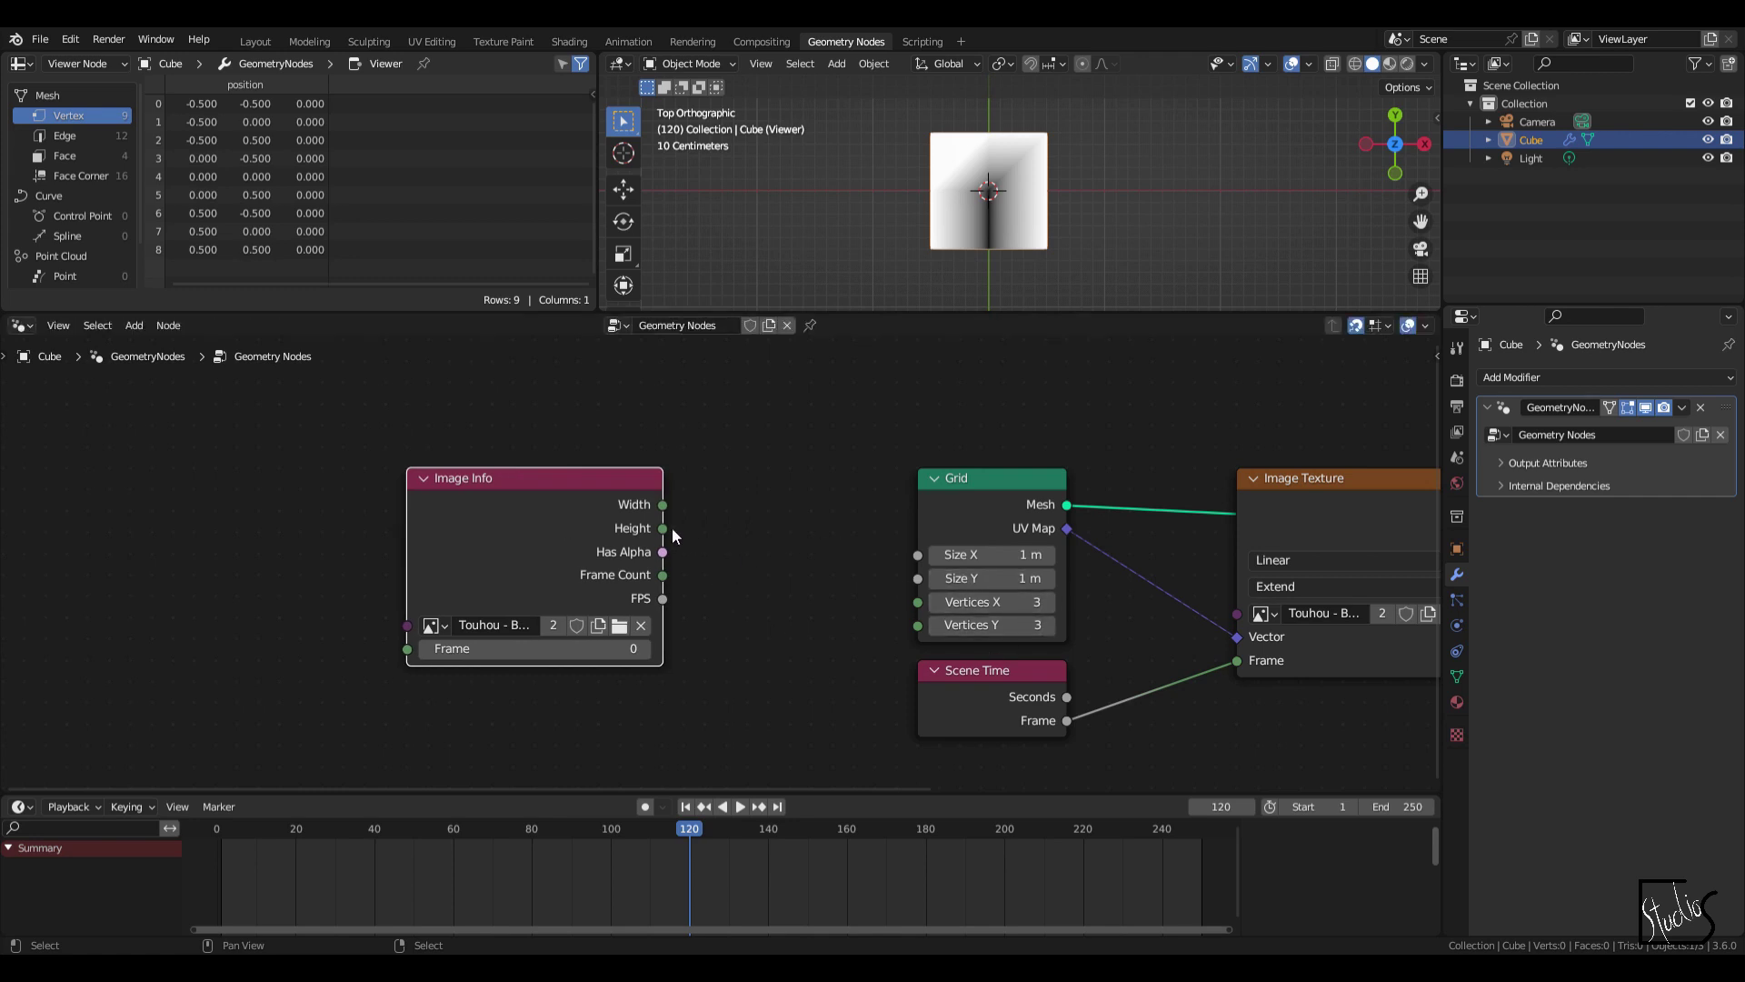
drag(663, 502, 917, 602)
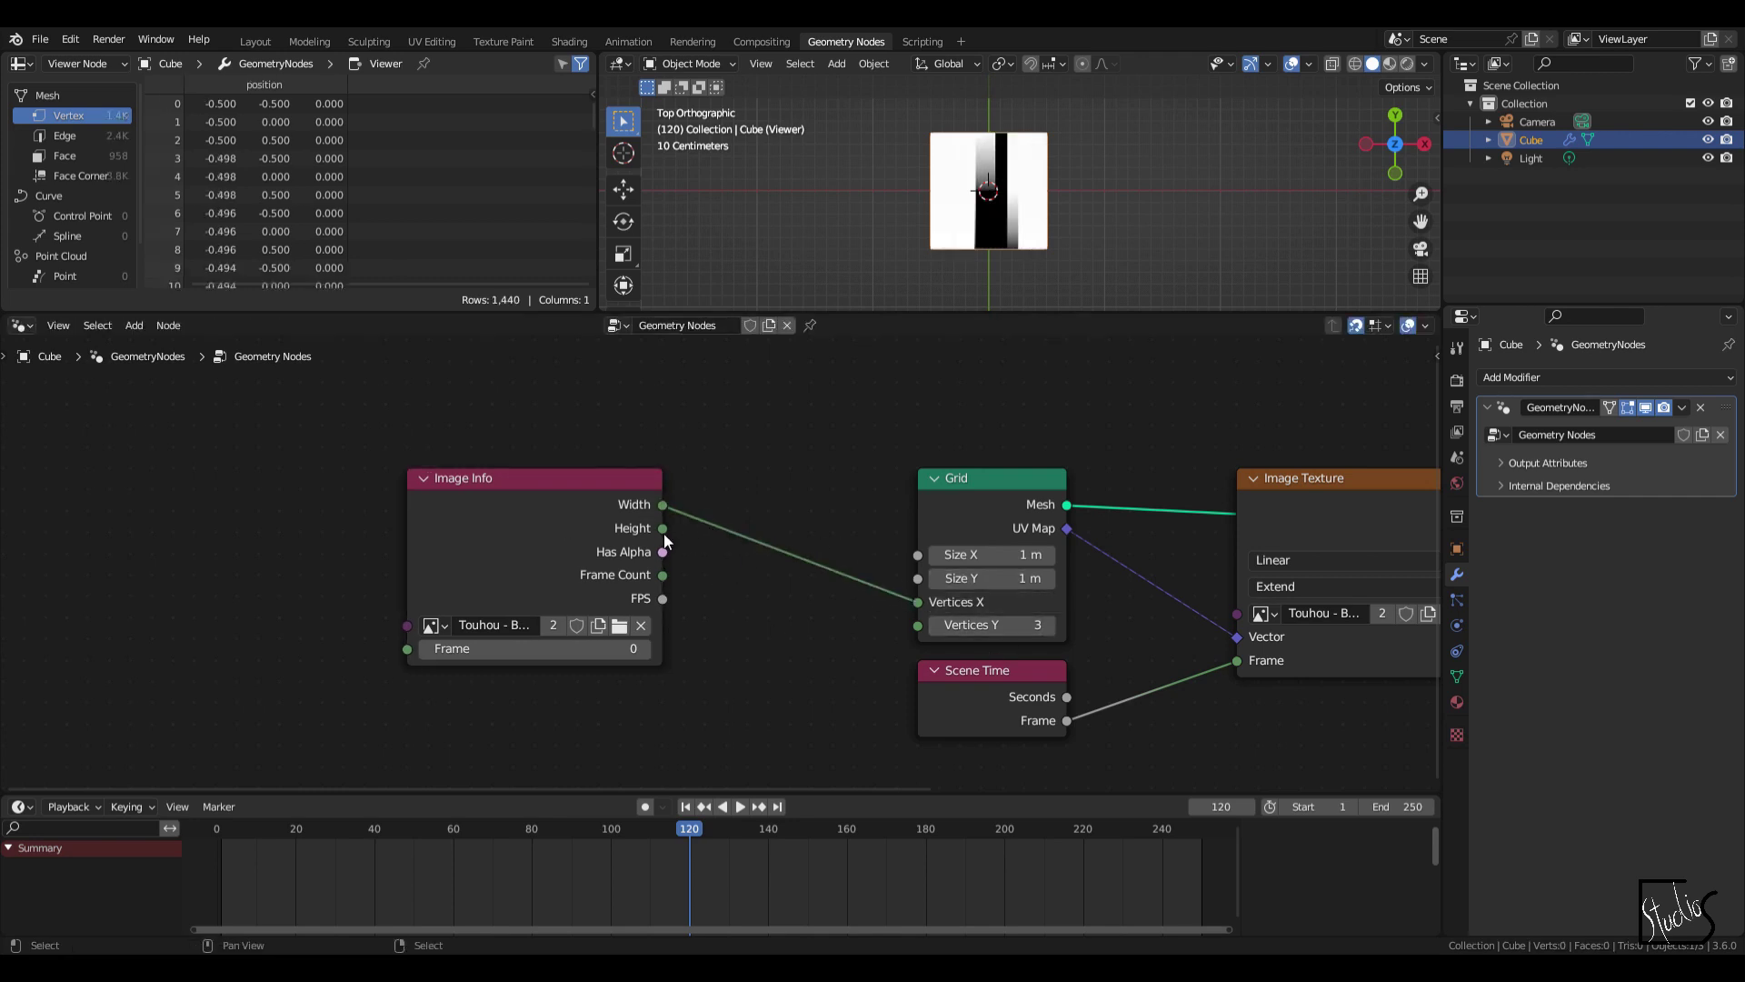
drag(663, 530, 919, 625)
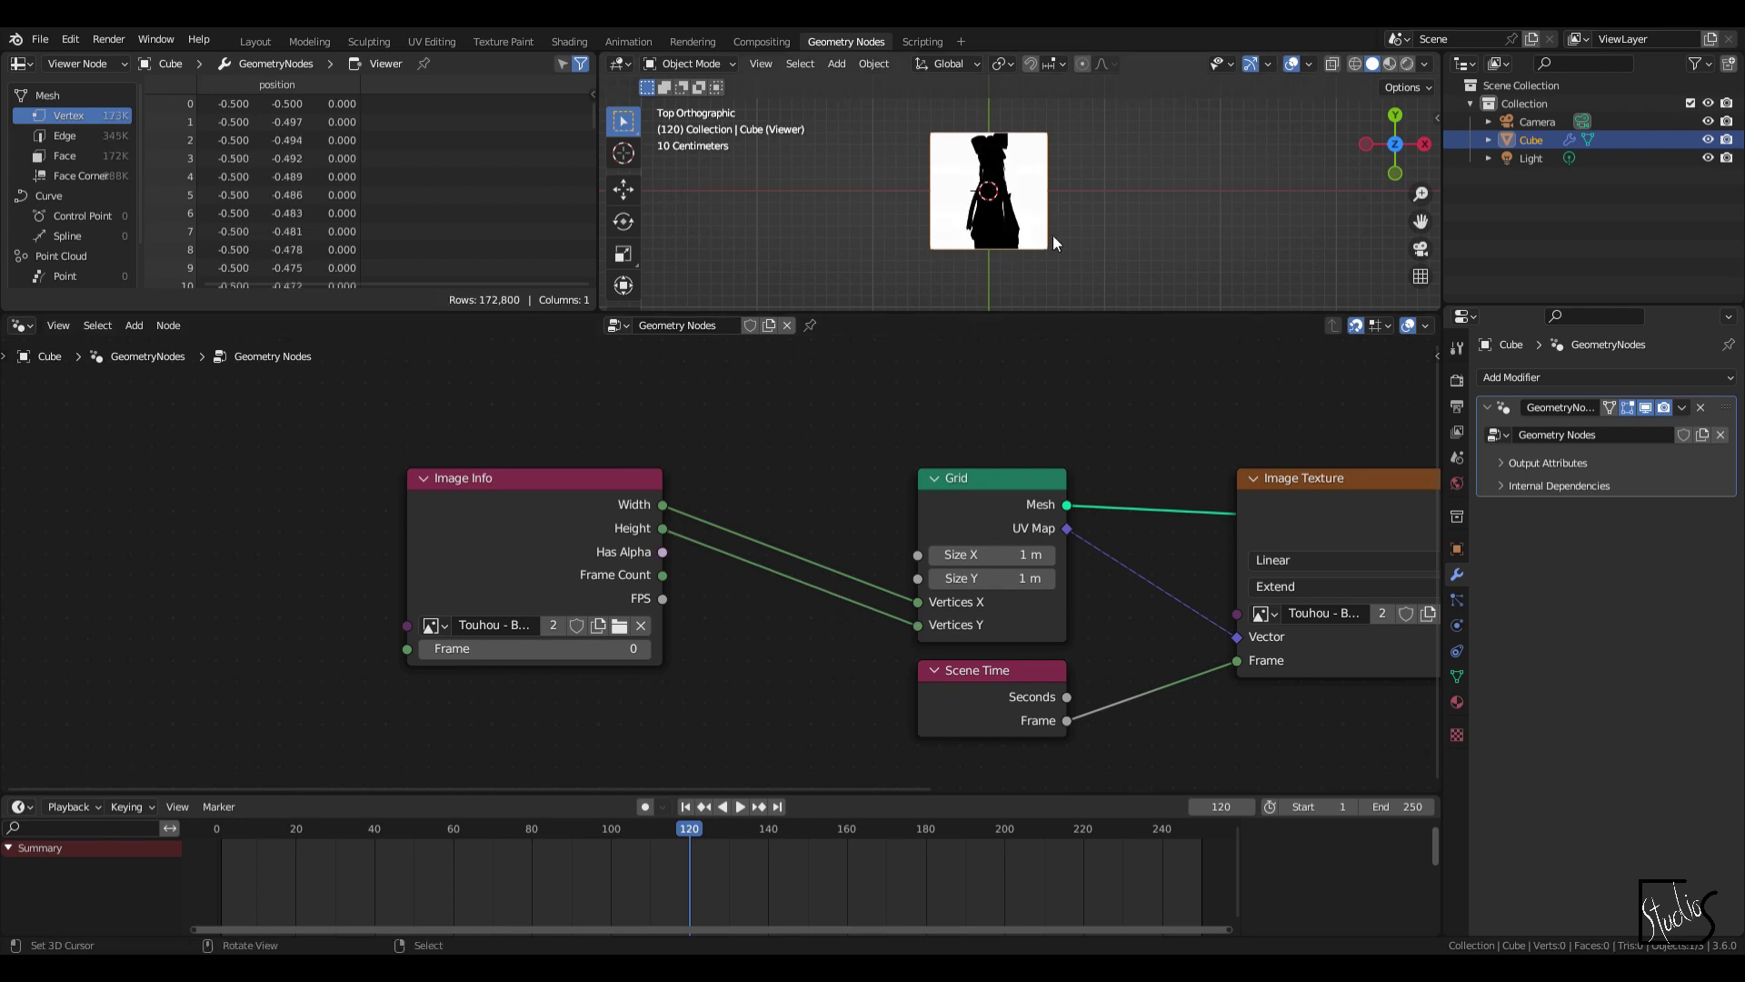
scroll(1055, 243, up, 4)
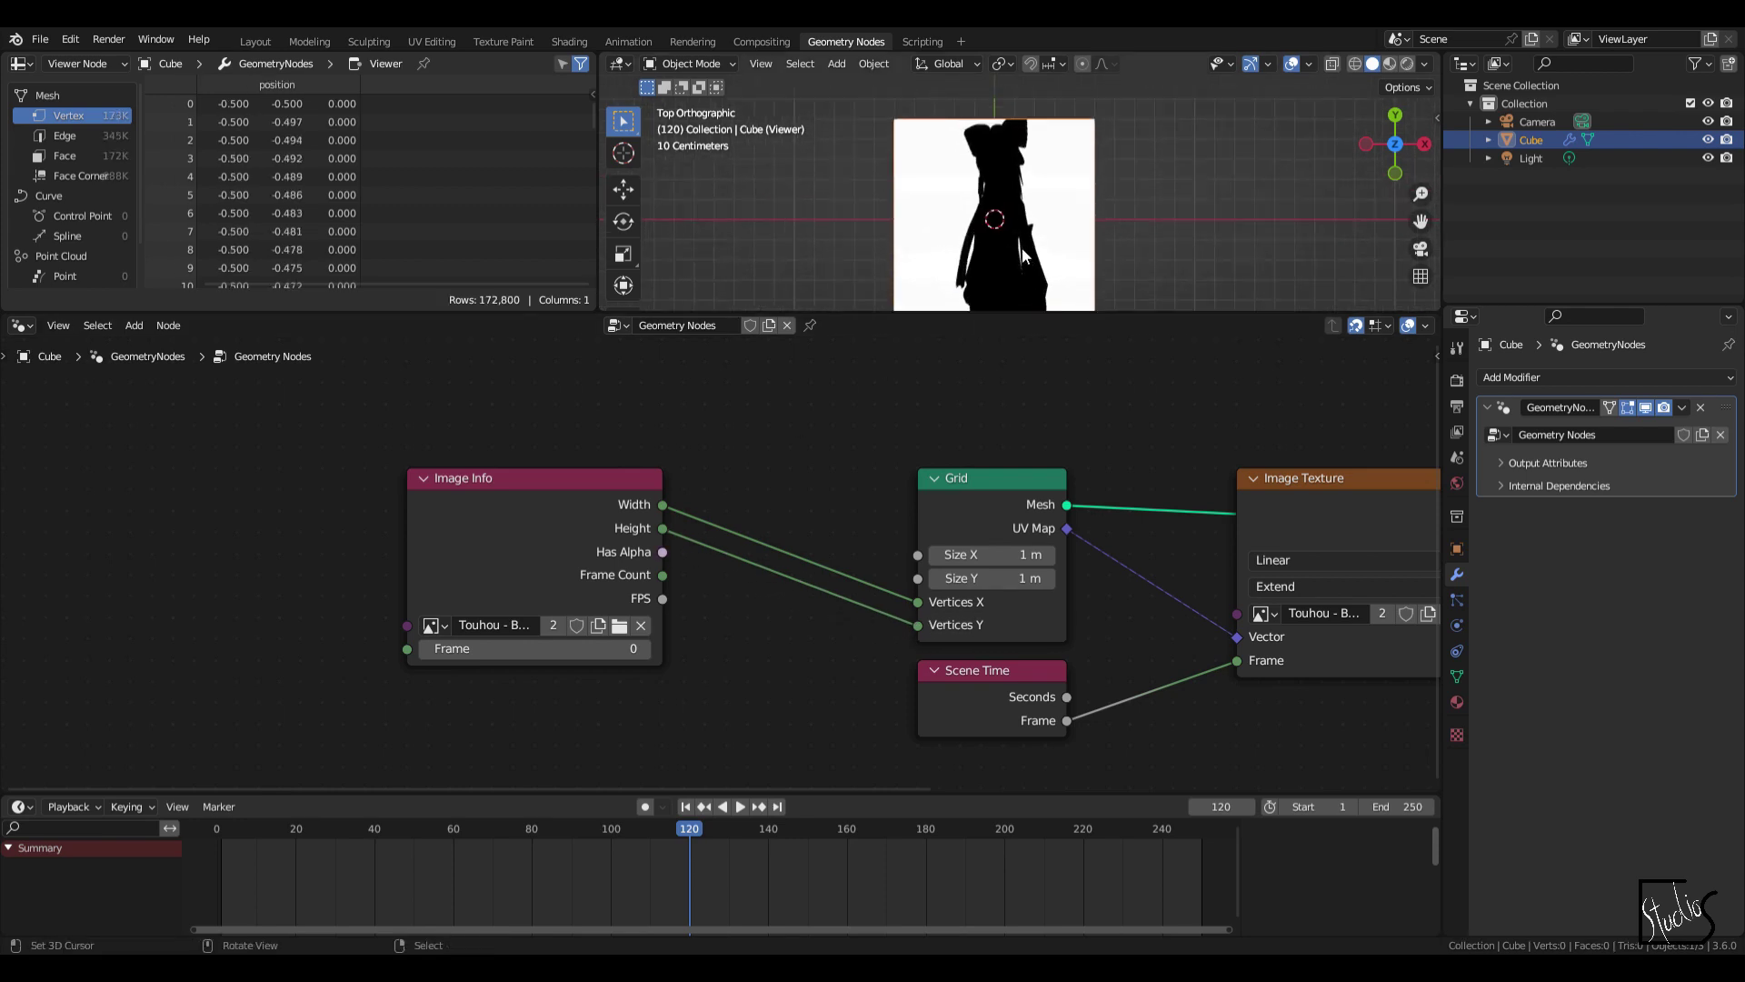
scroll(1025, 257, up, 1)
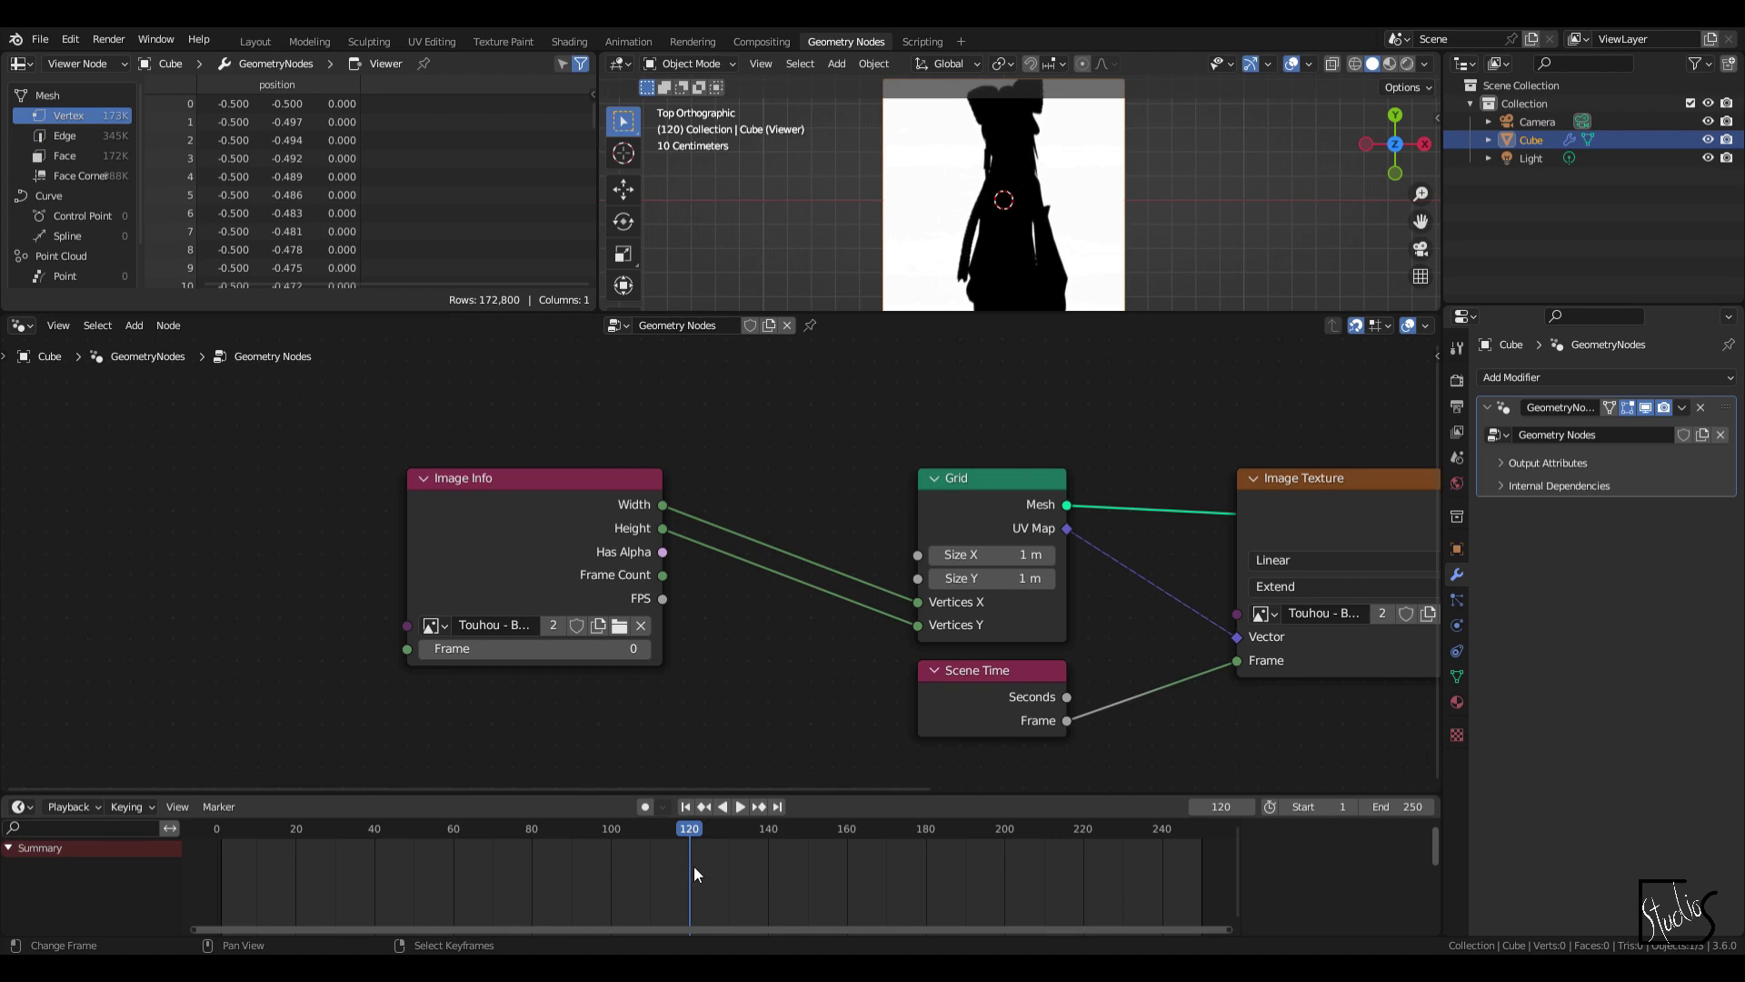
drag(694, 866, 827, 865)
Step: Preview Image Info's Width, Height, then Frame Count in the spreadsheet, which shows 6569
drag(589, 503, 463, 518)
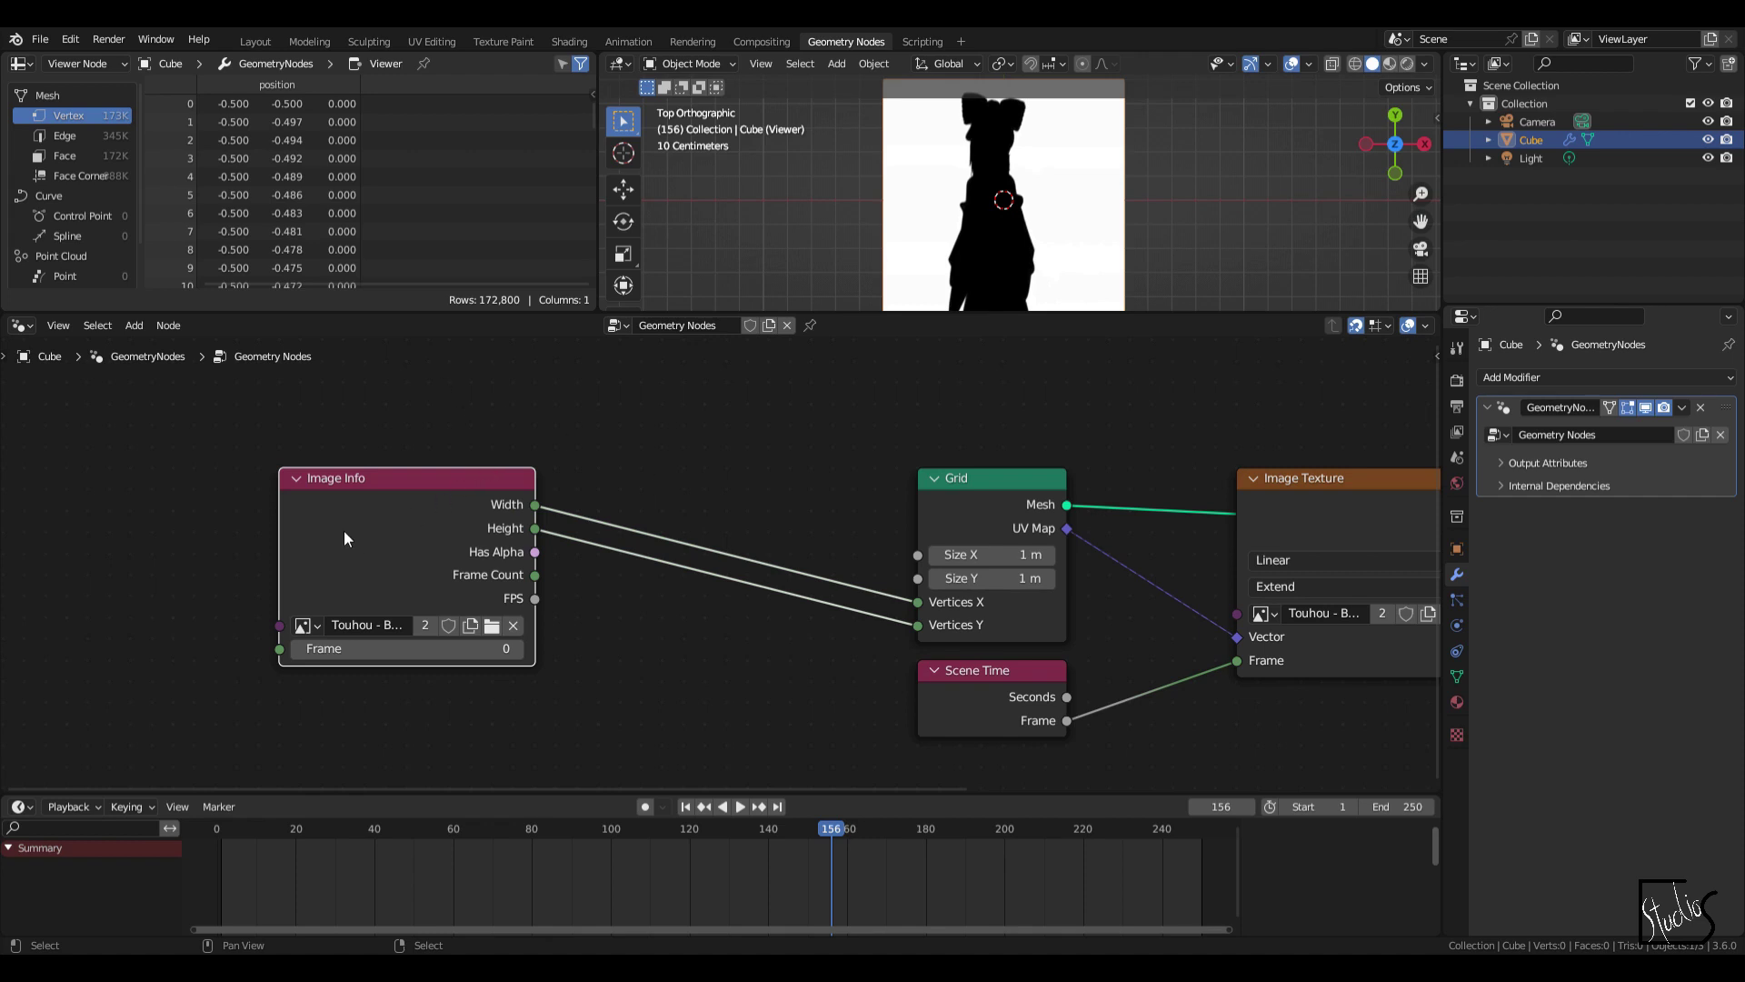
ctrl+shift+click(411, 523)
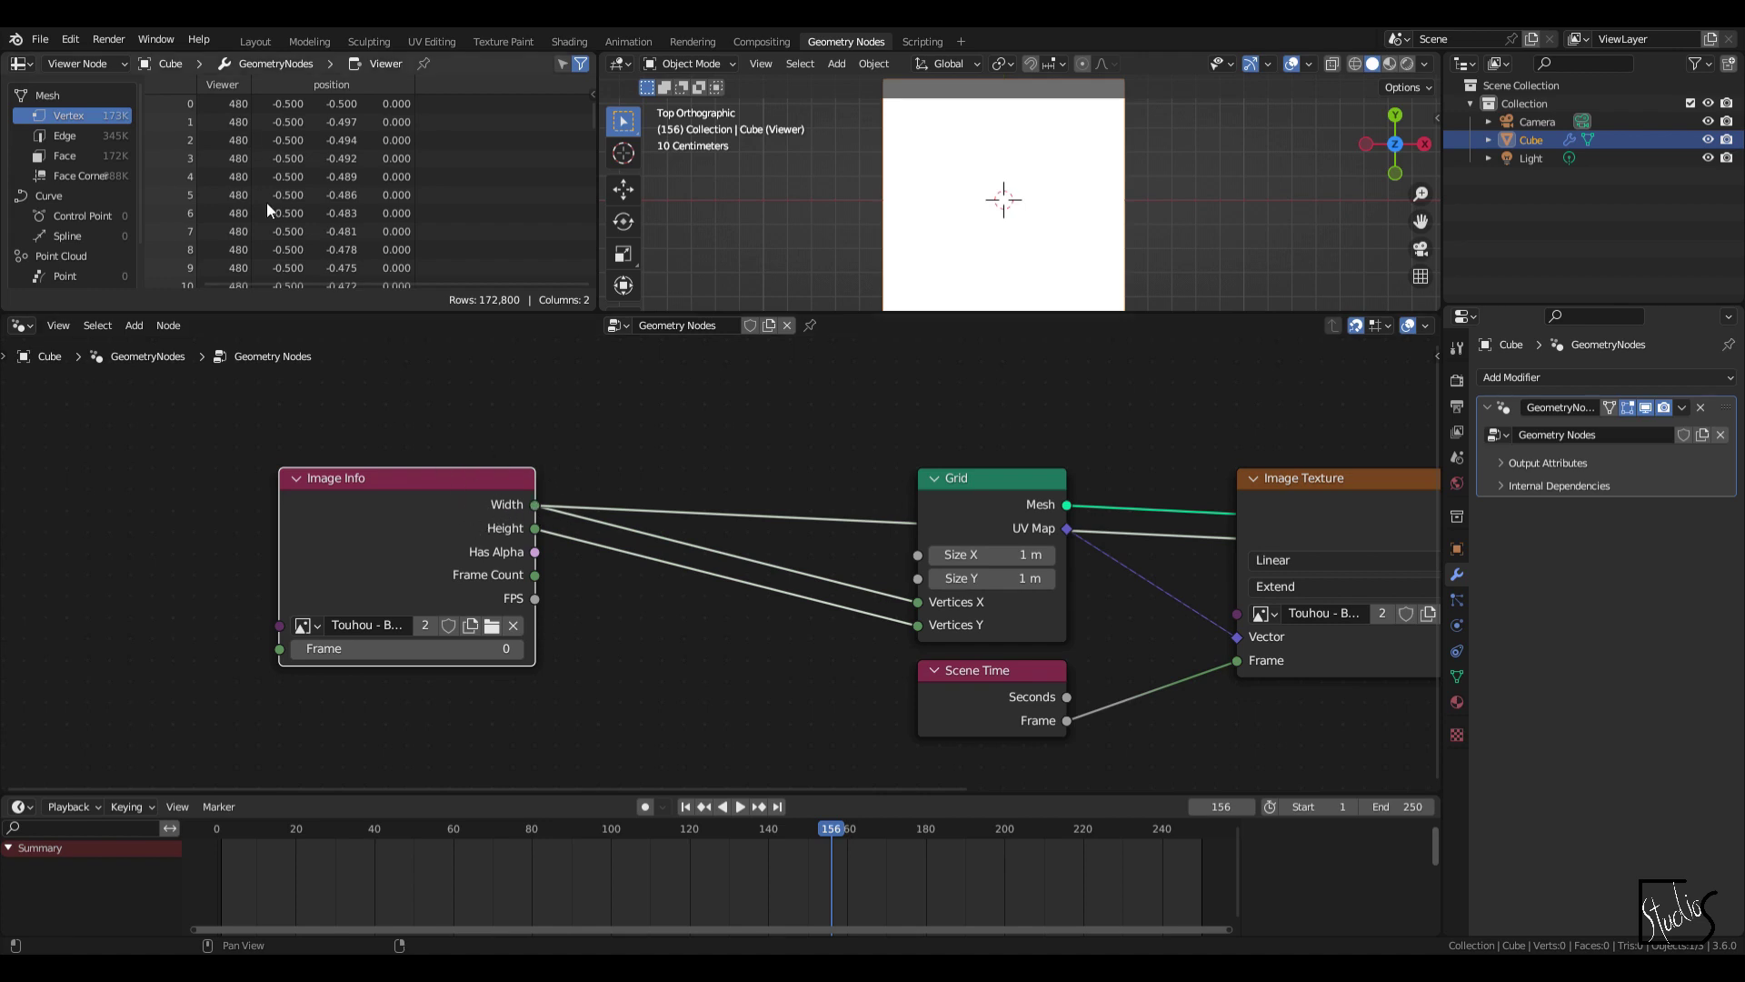
ctrl+drag(535, 504, 535, 528)
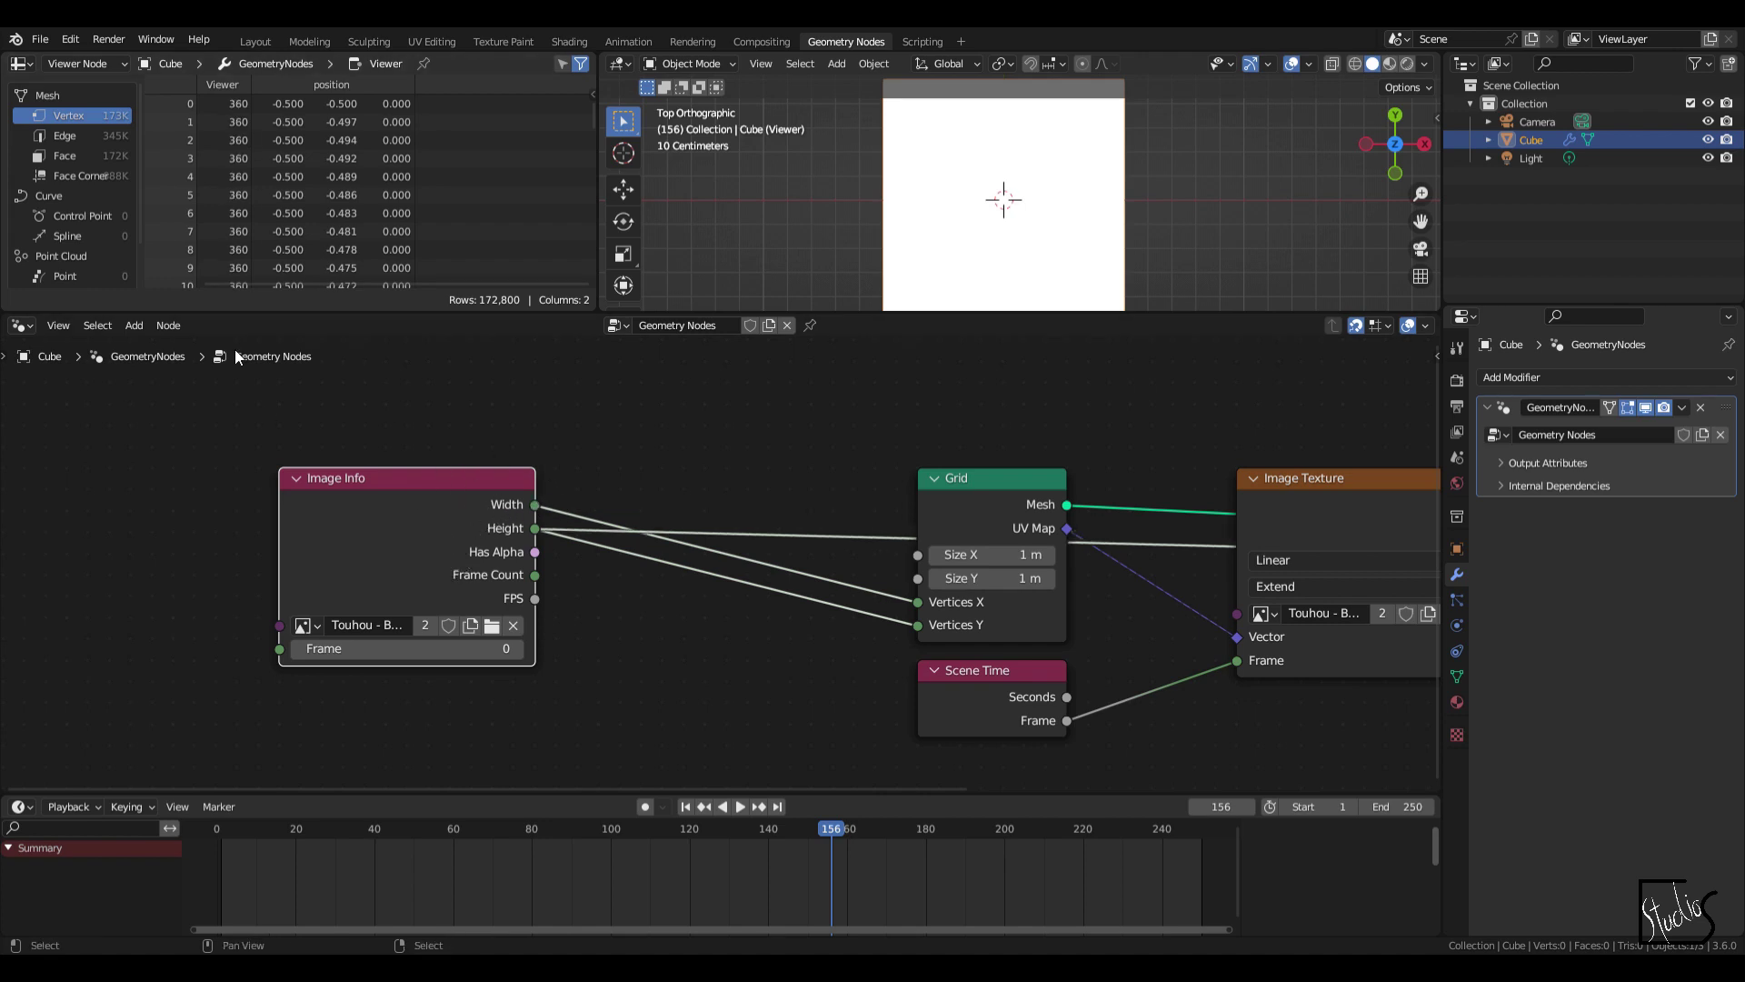
ctrl+shift+click(443, 521)
ctrl+shift+click(444, 521)
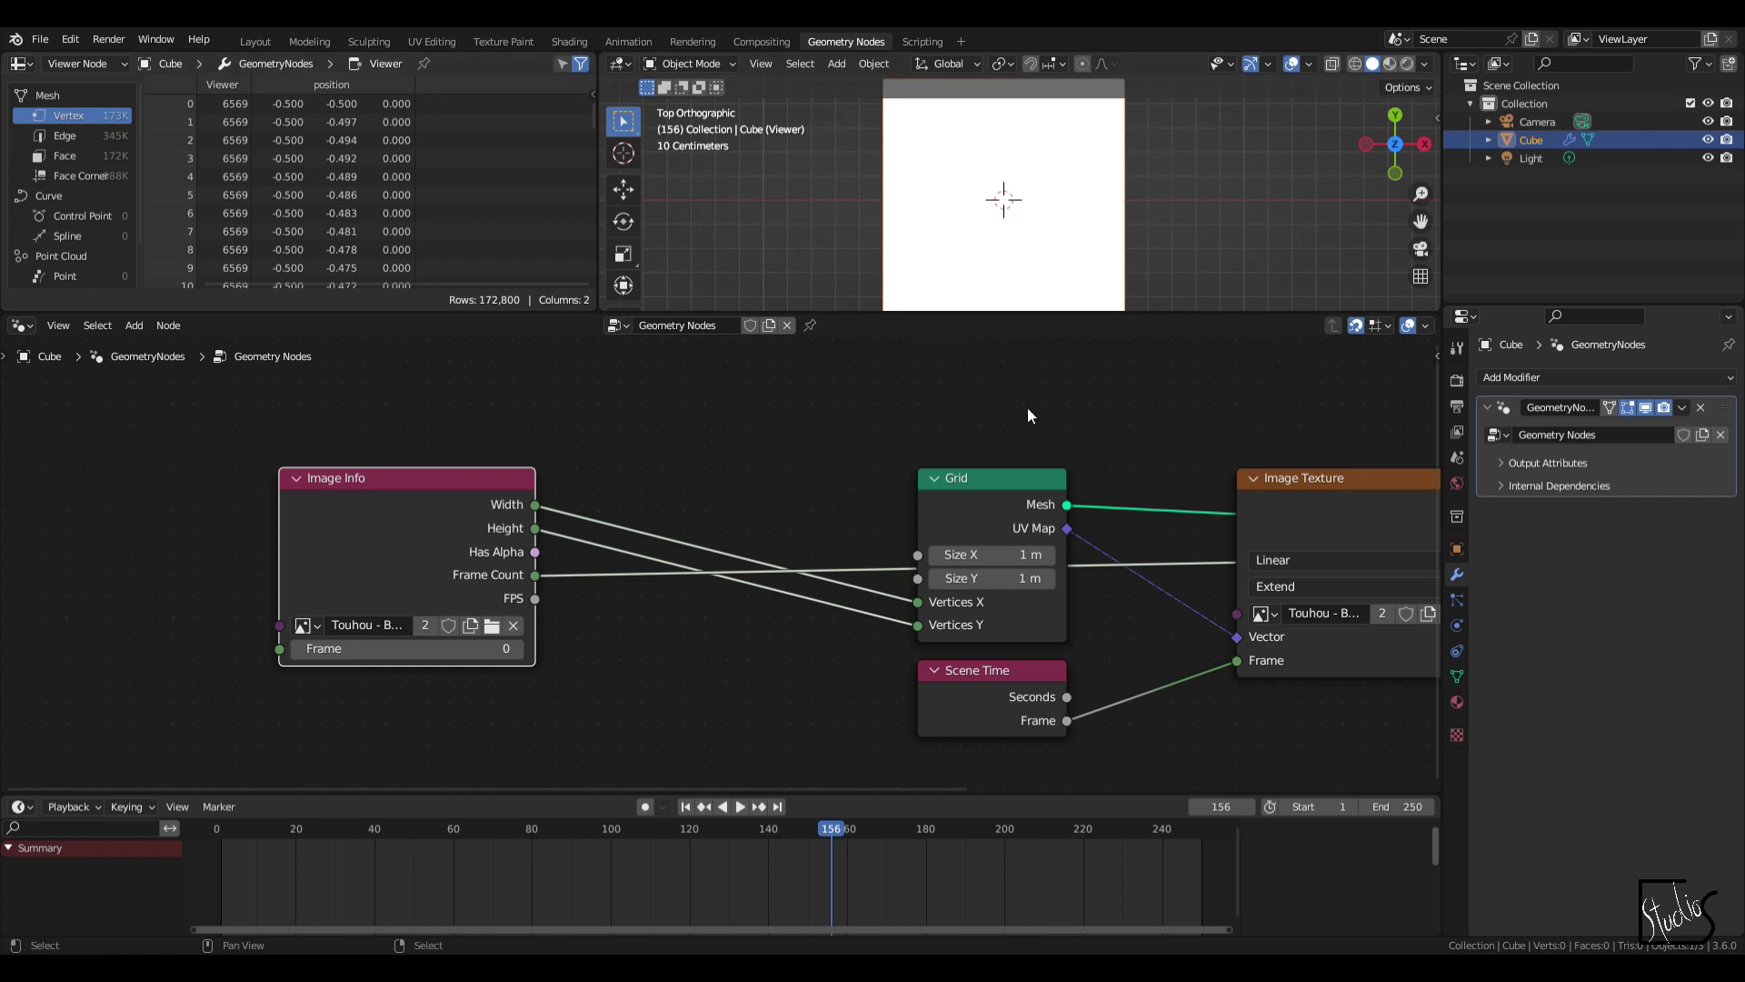
Step: Set the scene's end frame to 6569 and frame rate to 30 fps
click(1459, 405)
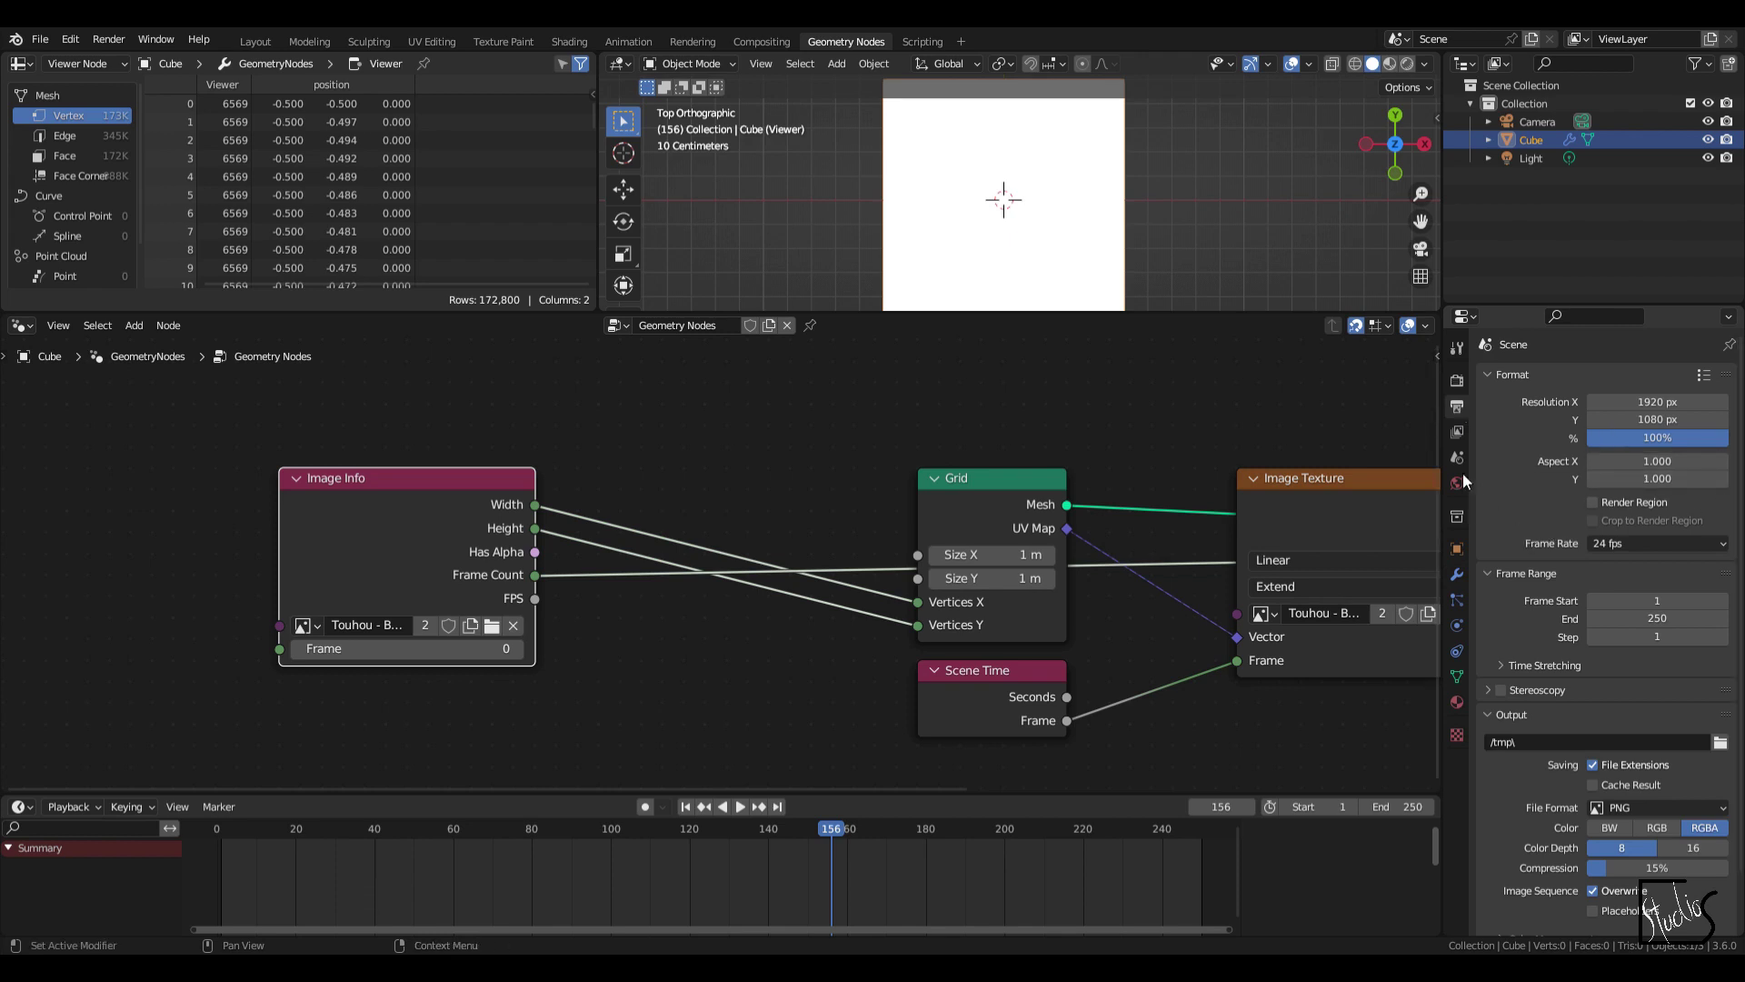
click(1677, 619)
text(6569)
key(Return)
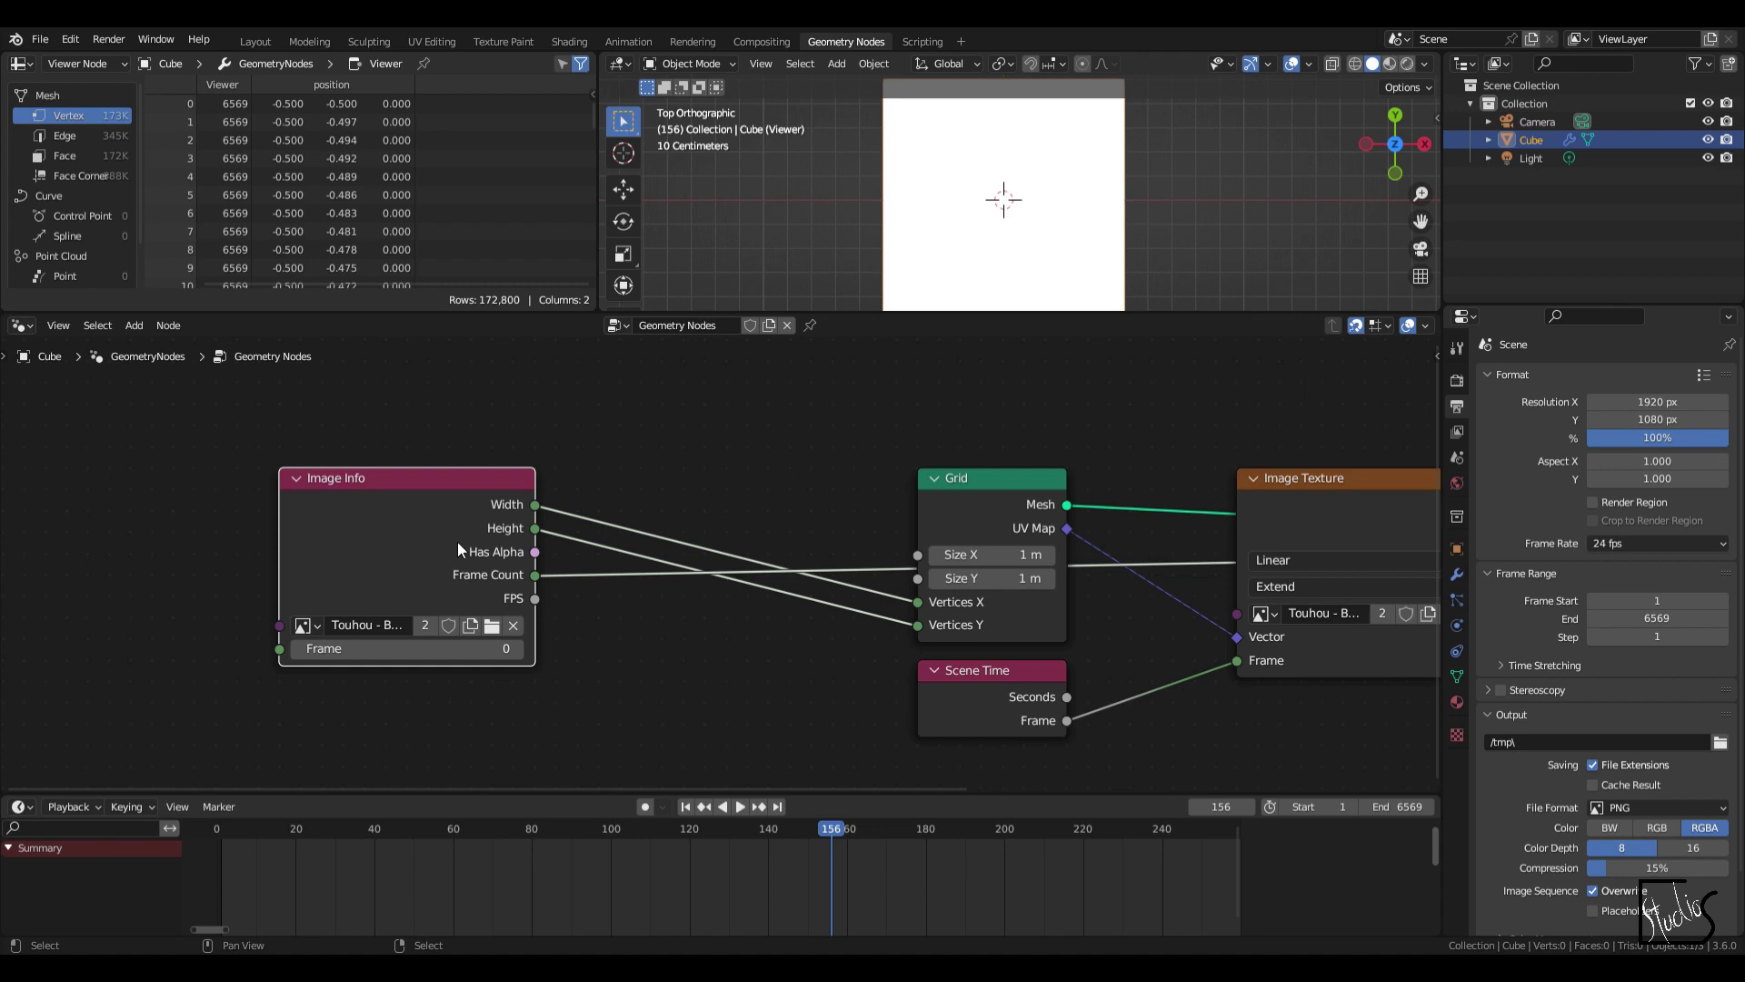
ctrl+shift+click(403, 535)
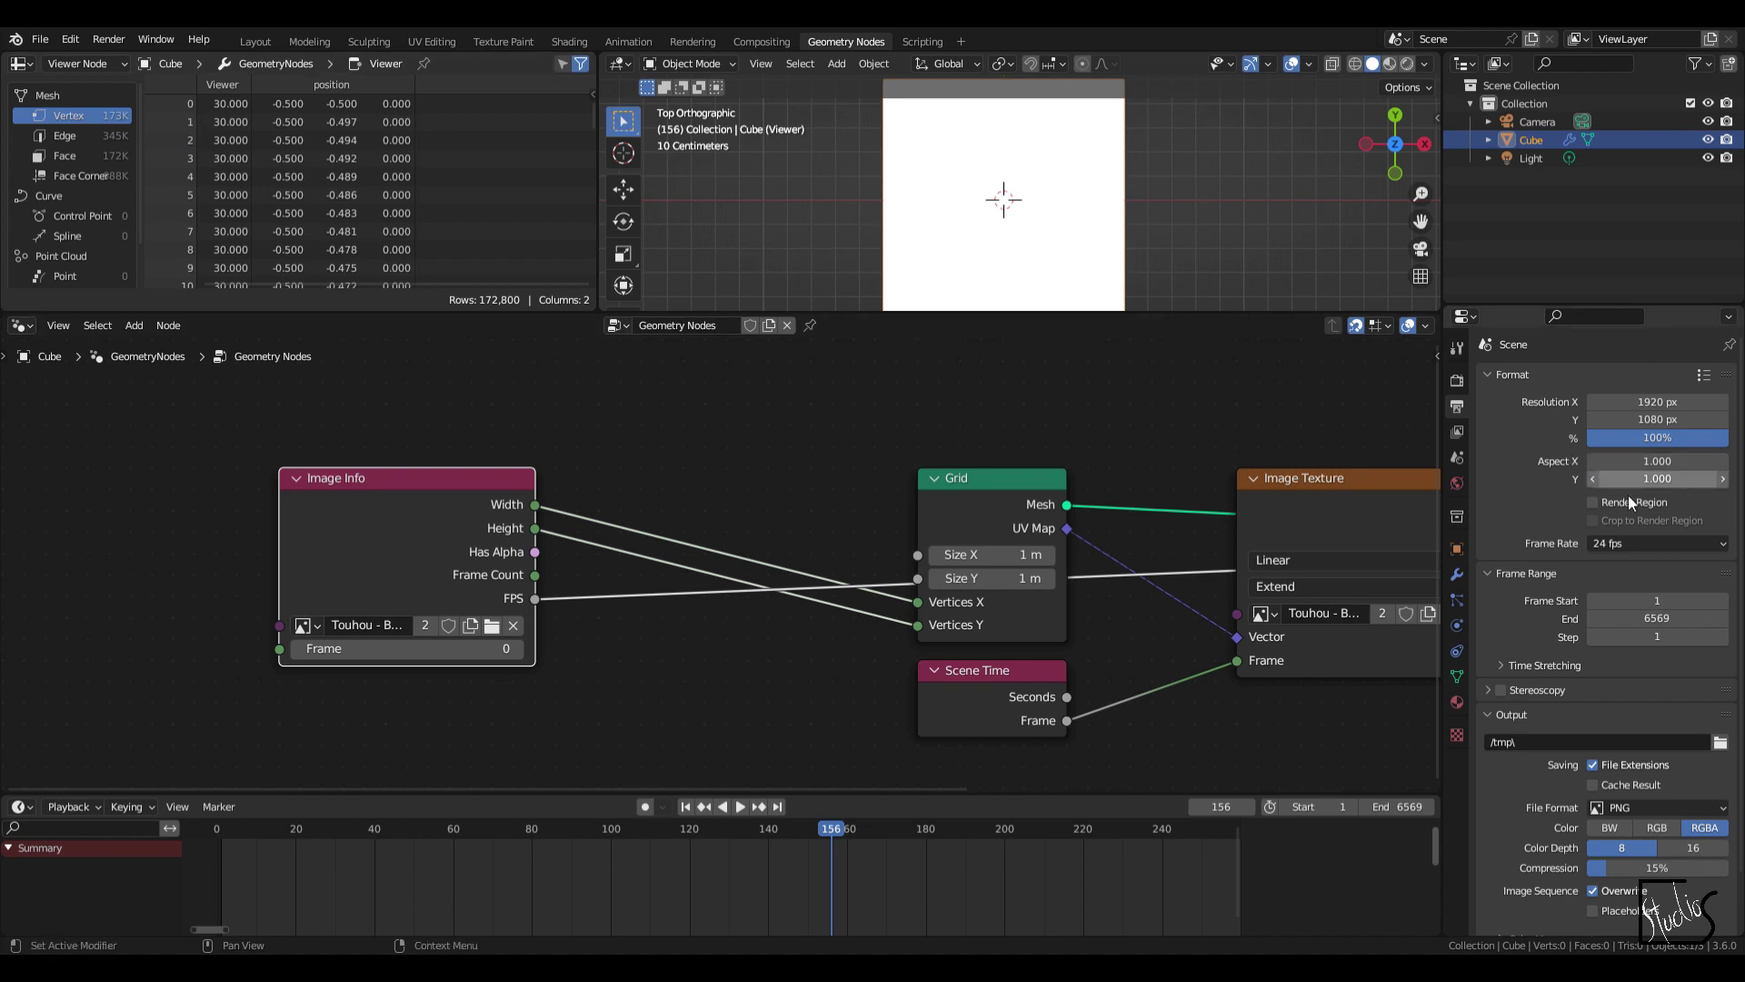
click(1626, 541)
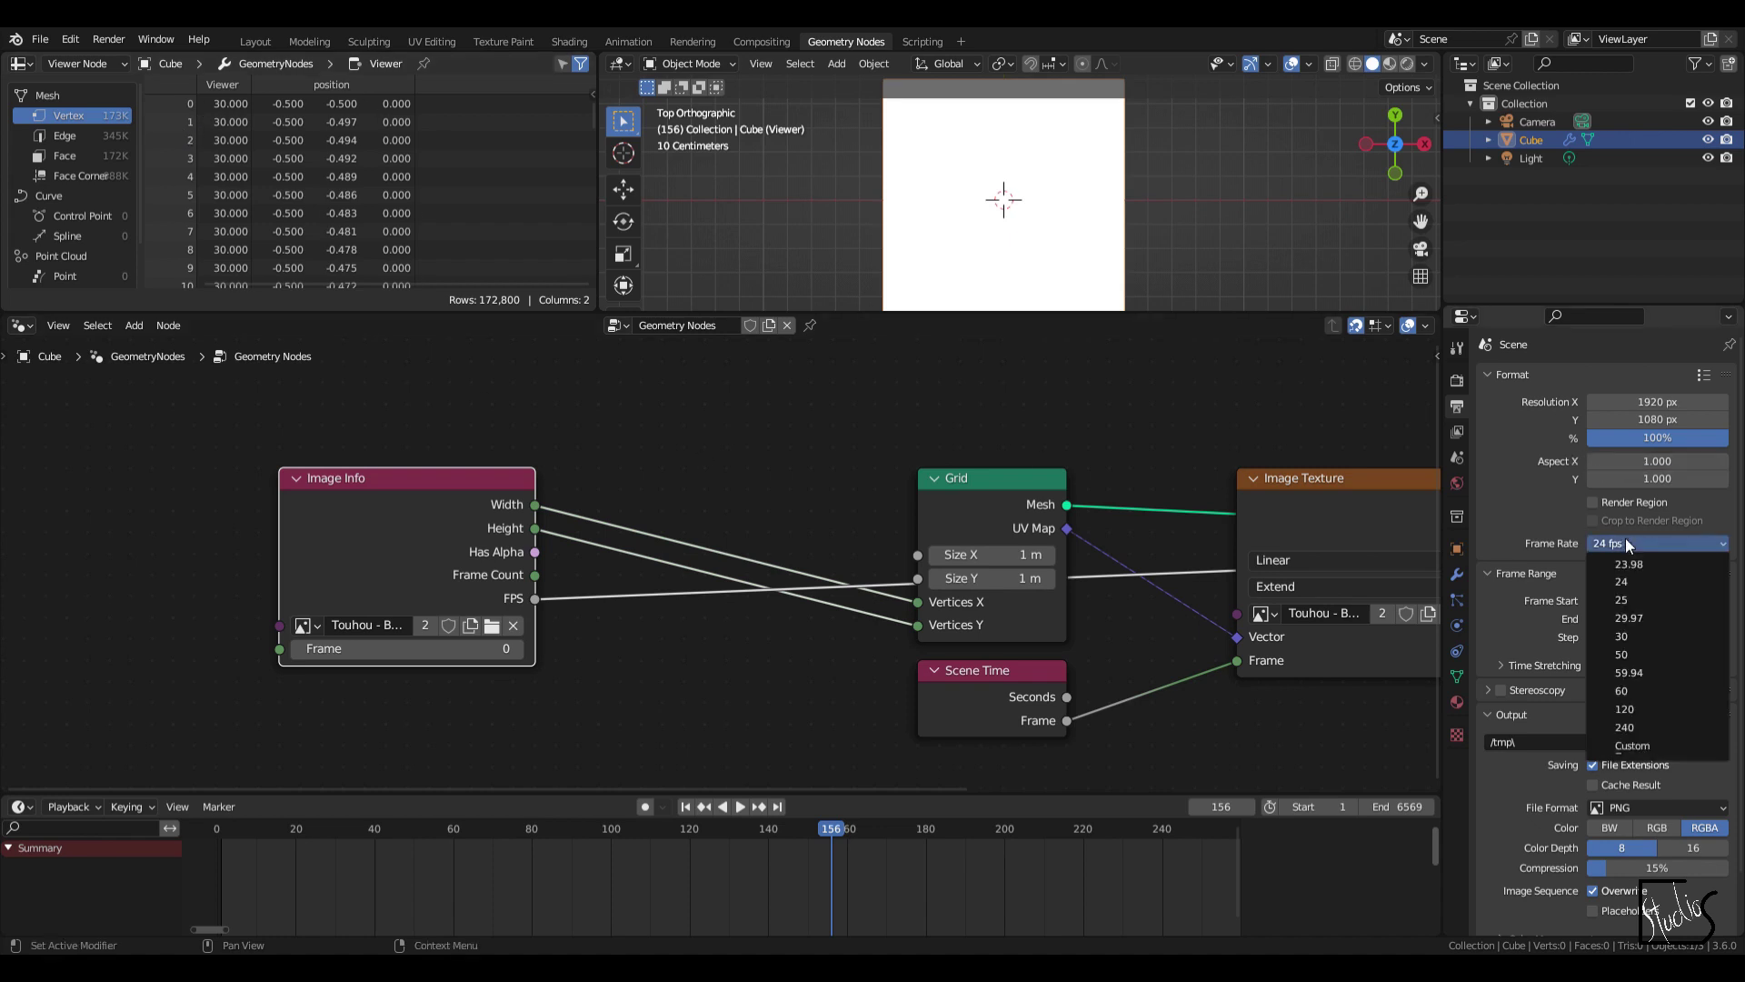
click(1621, 637)
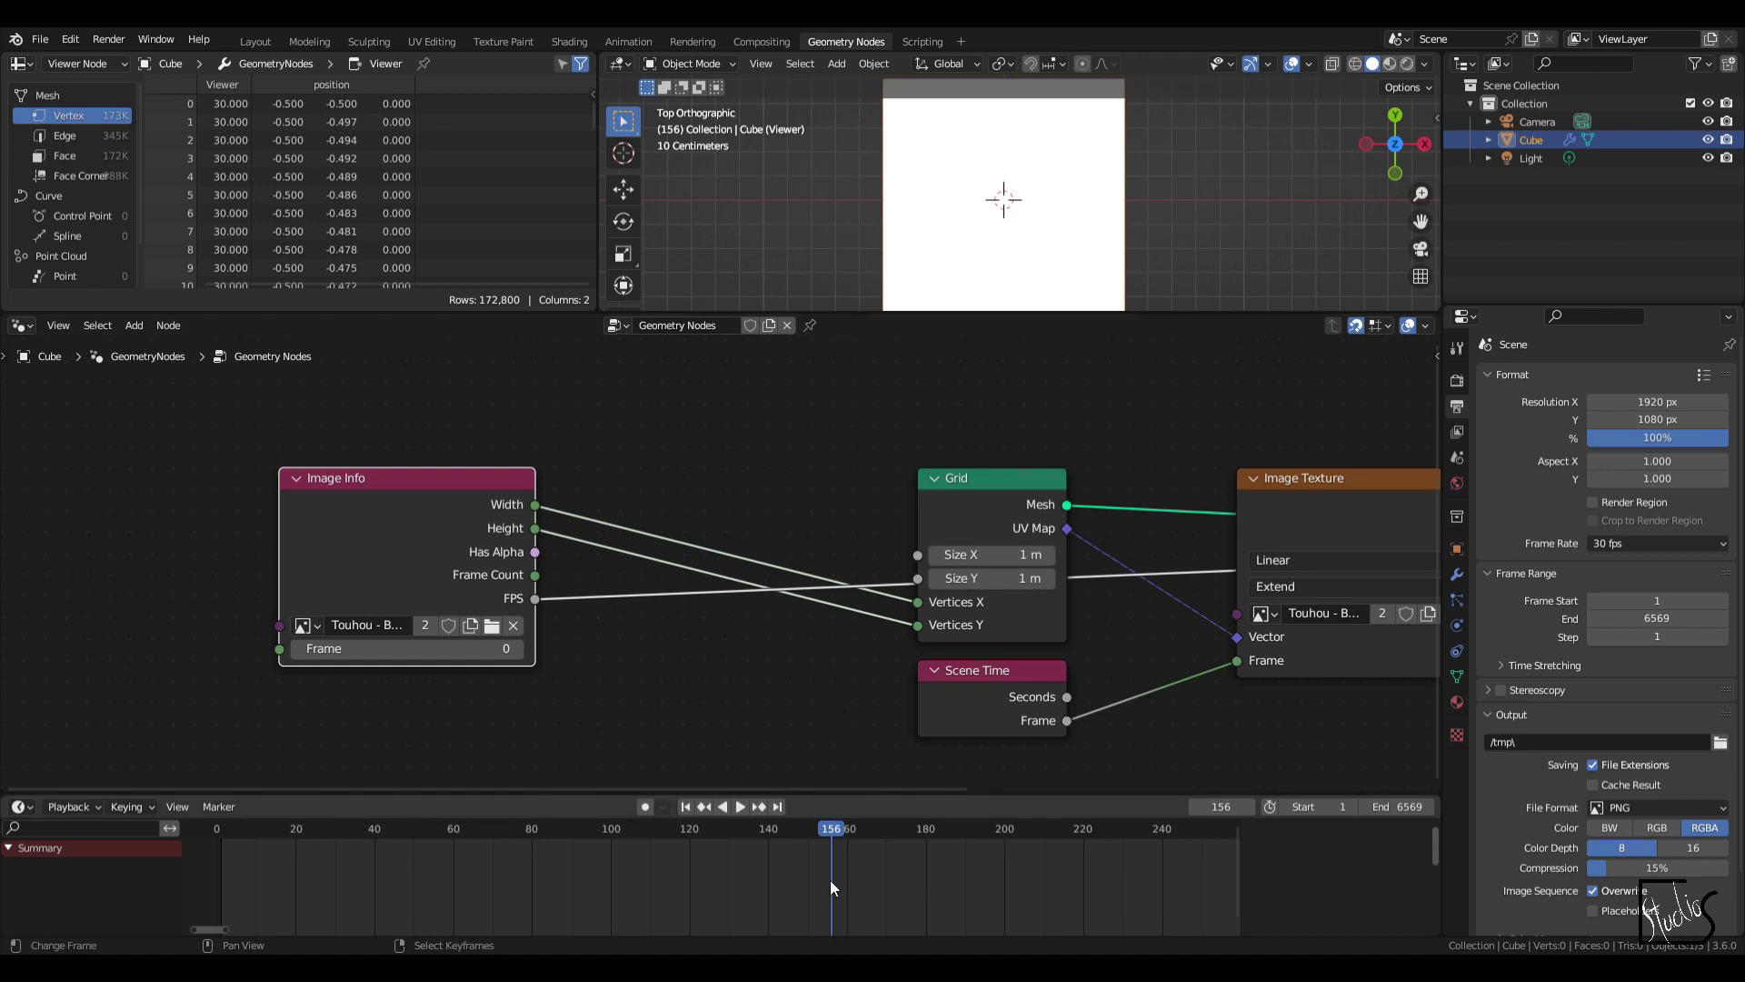
Step: Preview the Image Texture output again at frame 170 and move Image Info further left
drag(831, 880, 612, 884)
middle_drag(1136, 688, 750, 743)
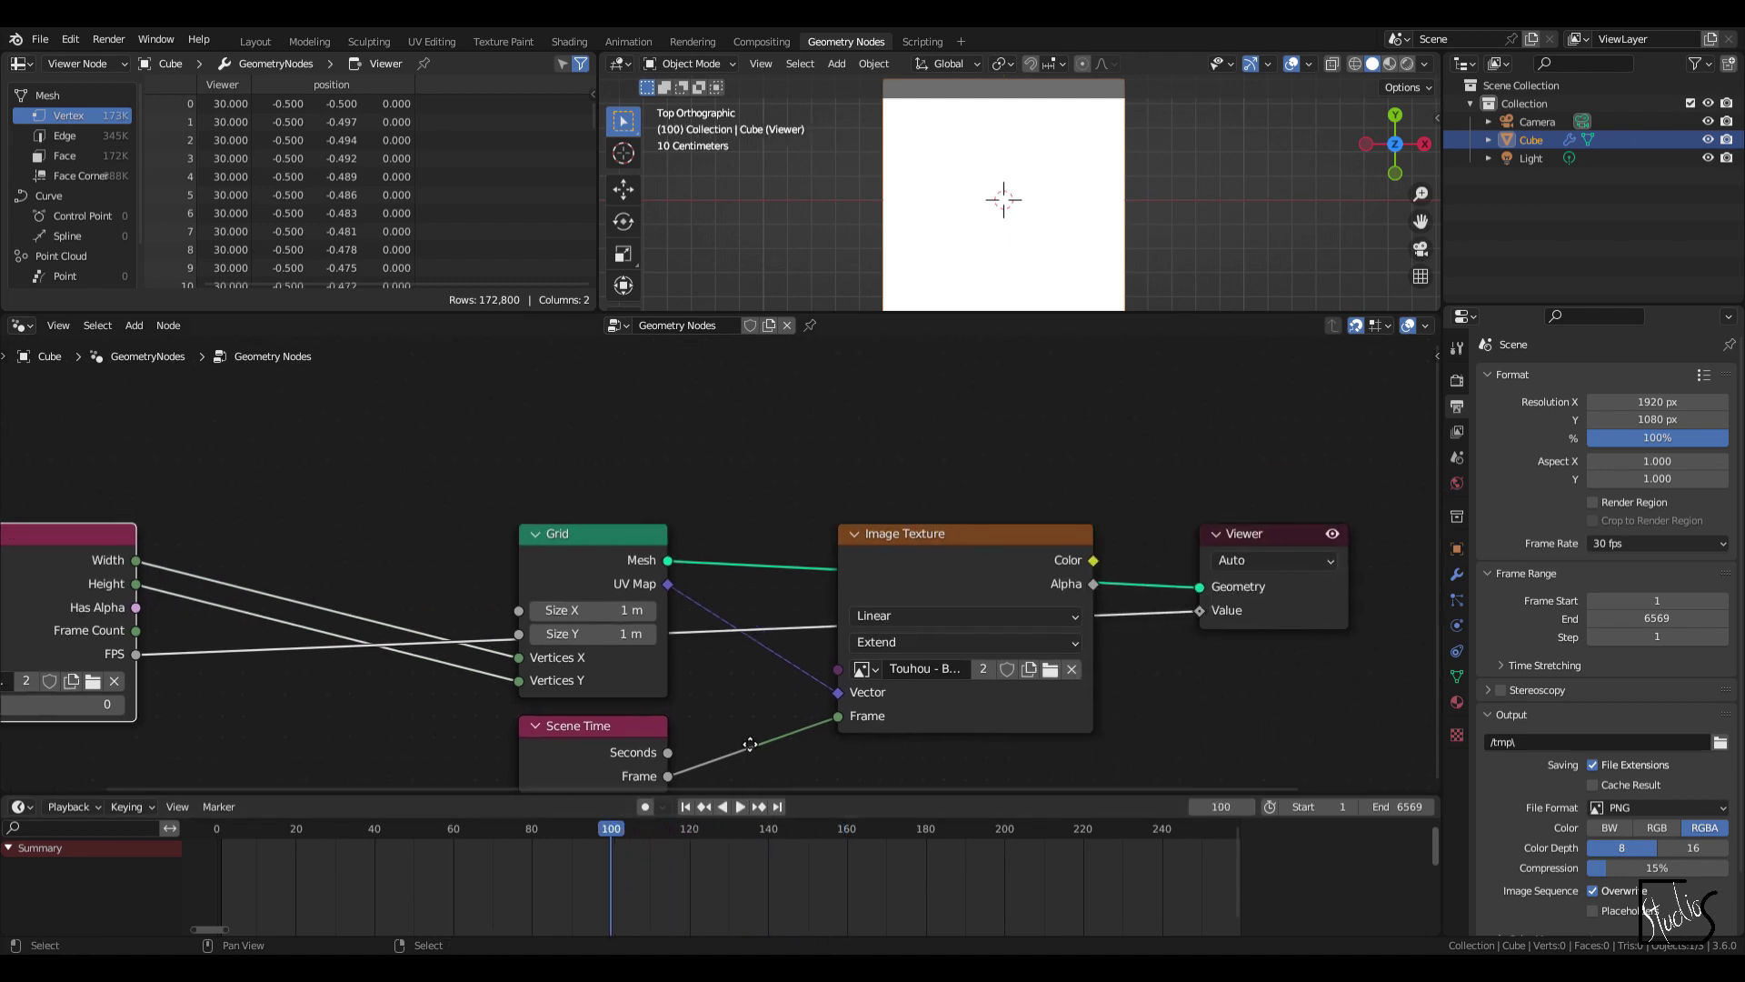
ctrl+shift+click(962, 576)
middle_drag(849, 630, 1151, 594)
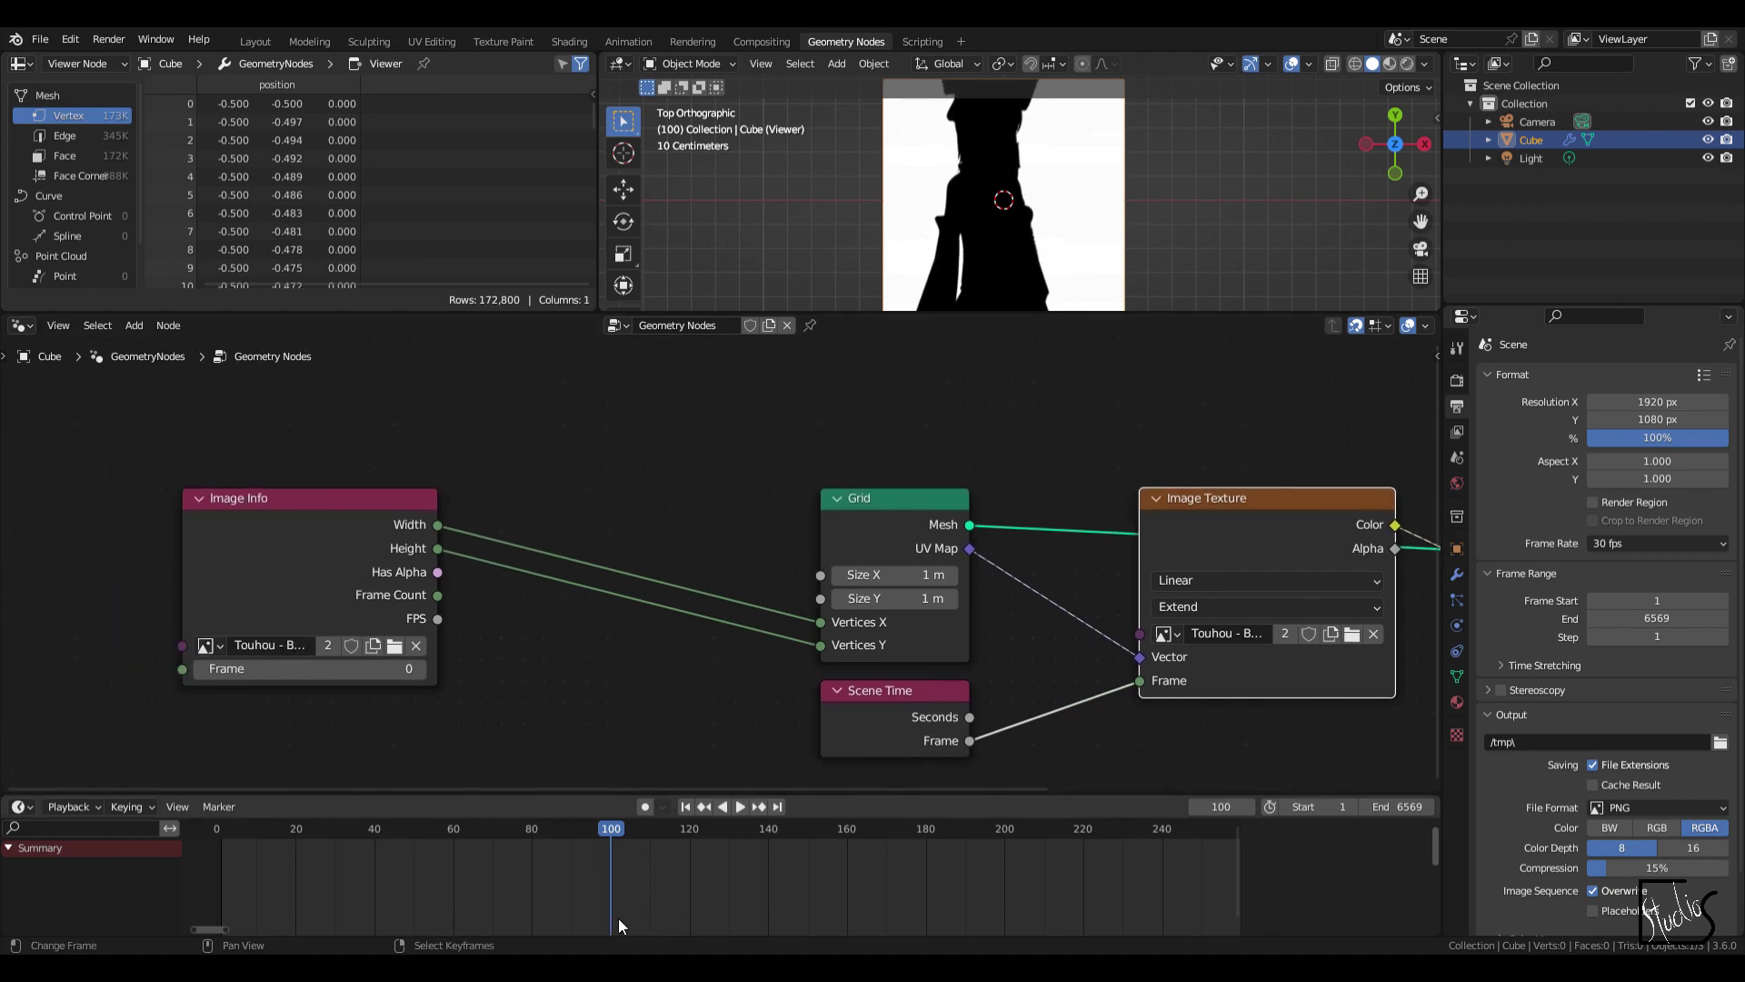
drag(659, 881, 886, 900)
middle_drag(389, 595, 518, 596)
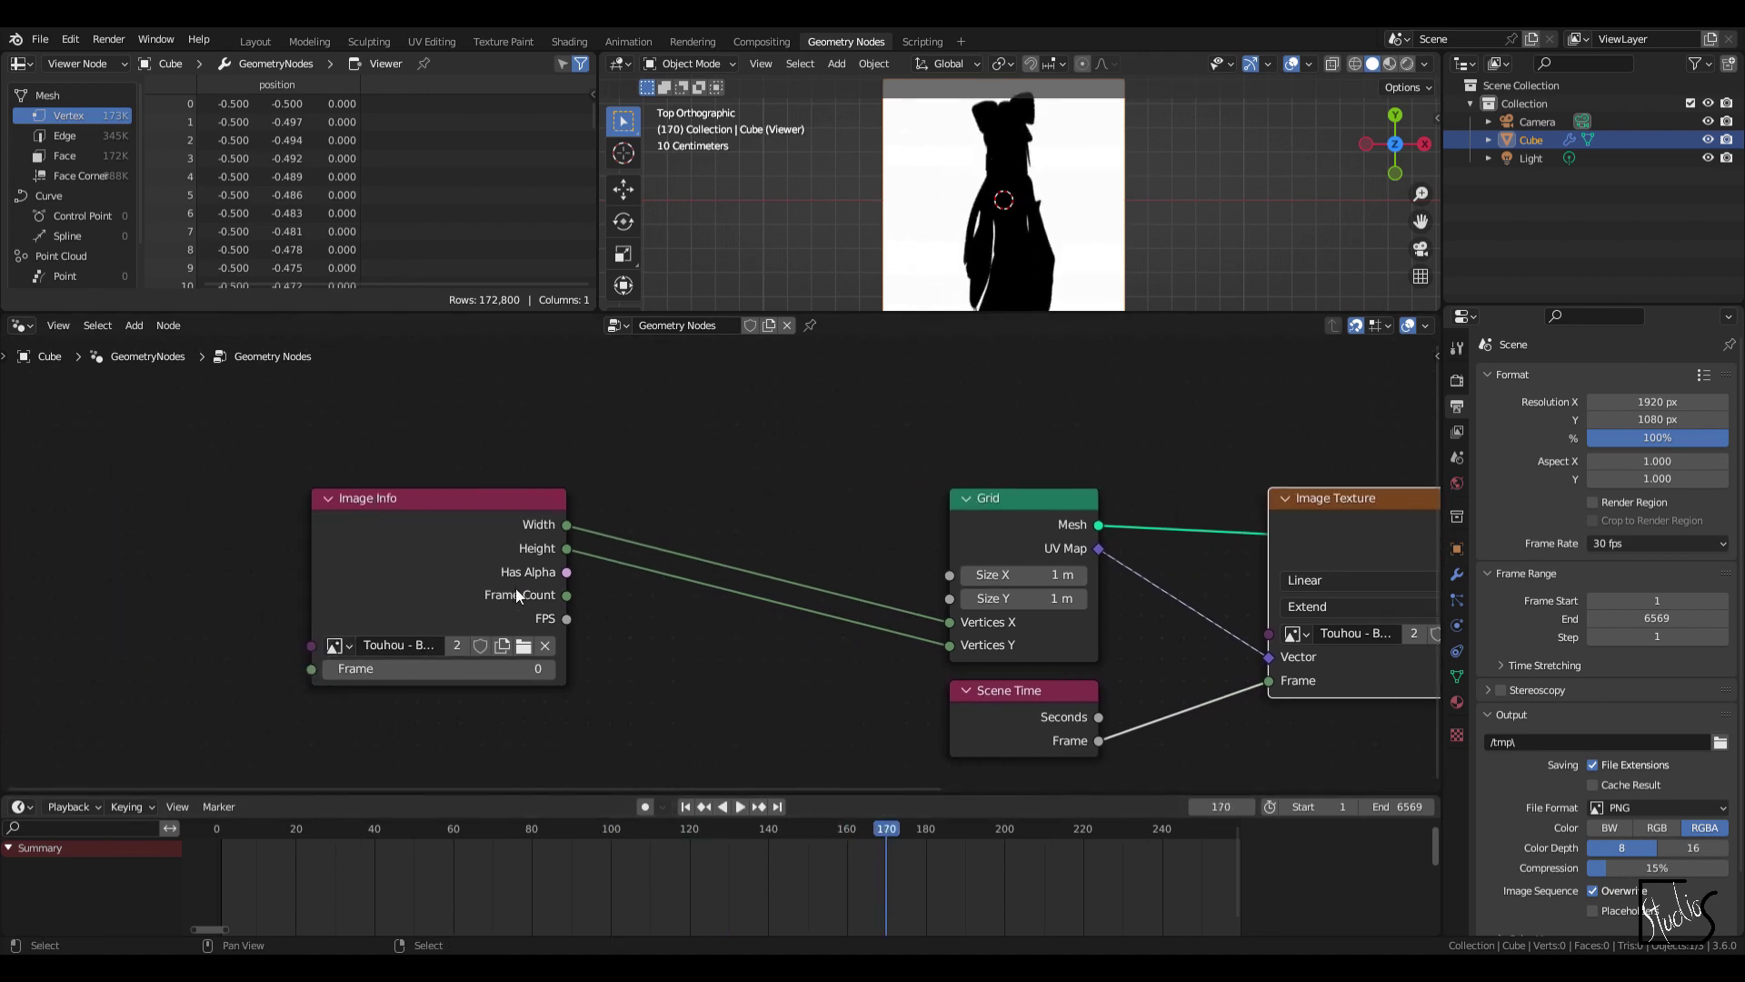
drag(545, 498, 439, 498)
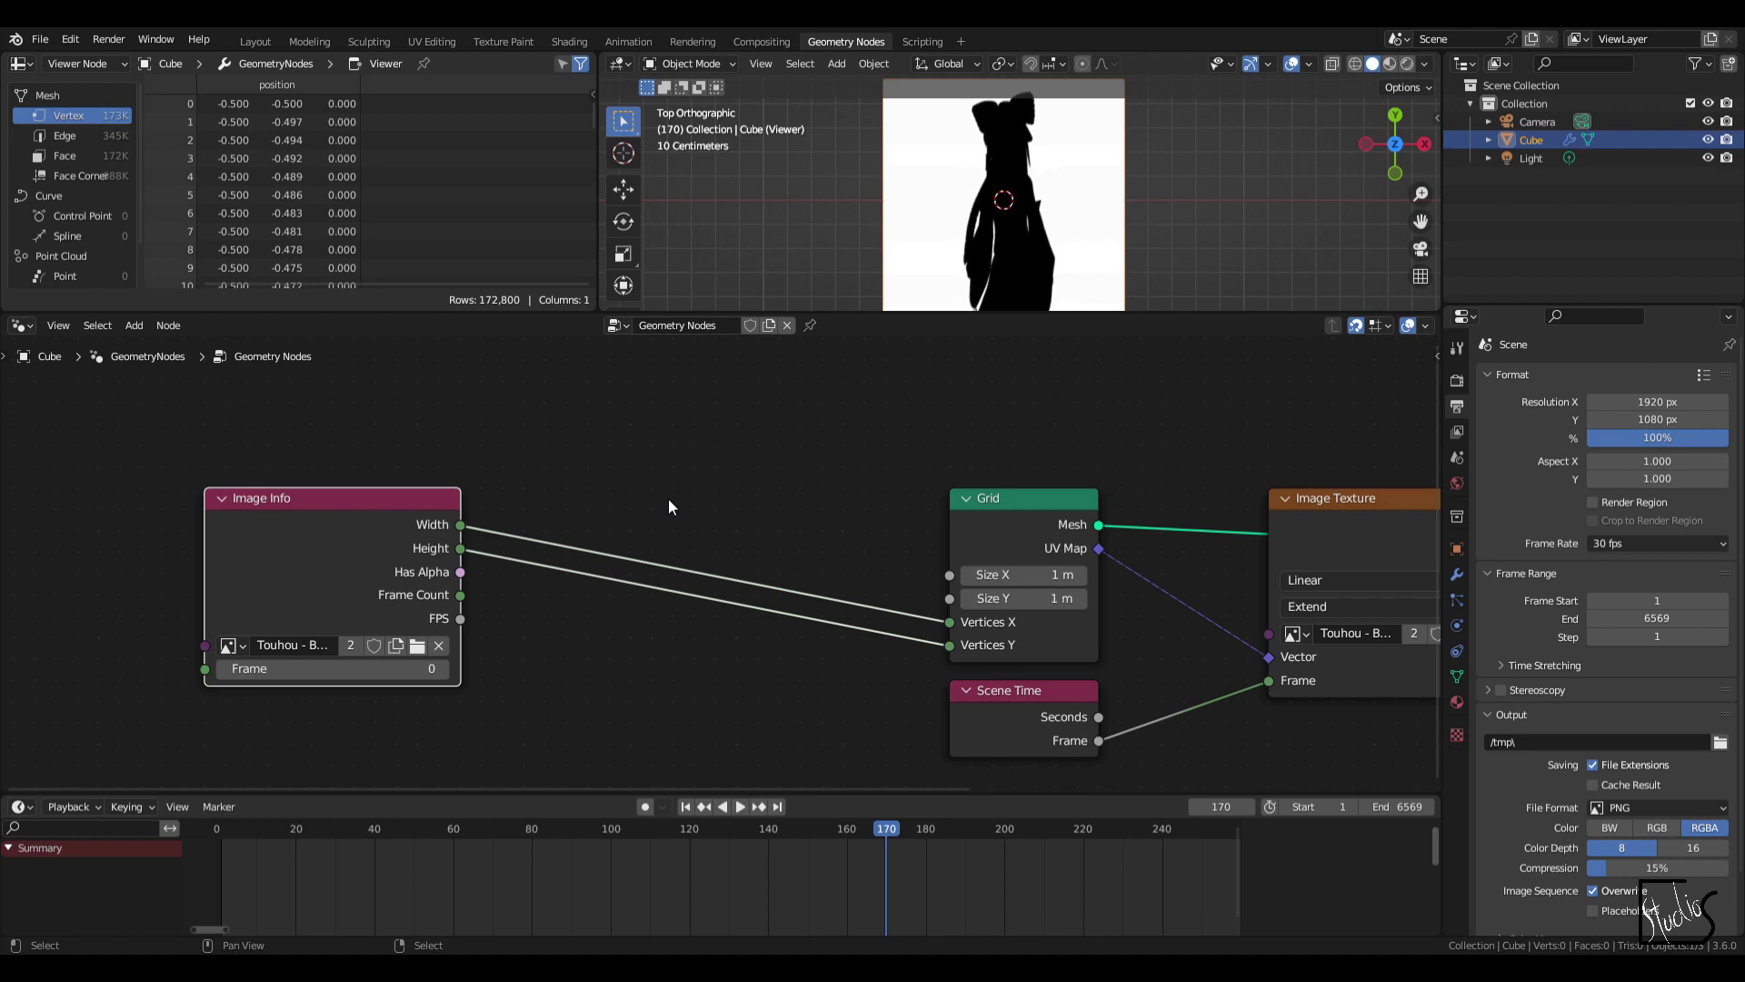
Step: Insert Multiply math nodes on both the width-to-Vertices X and height-to-Vertices Y links
click(767, 538)
key(F3)
text(m)
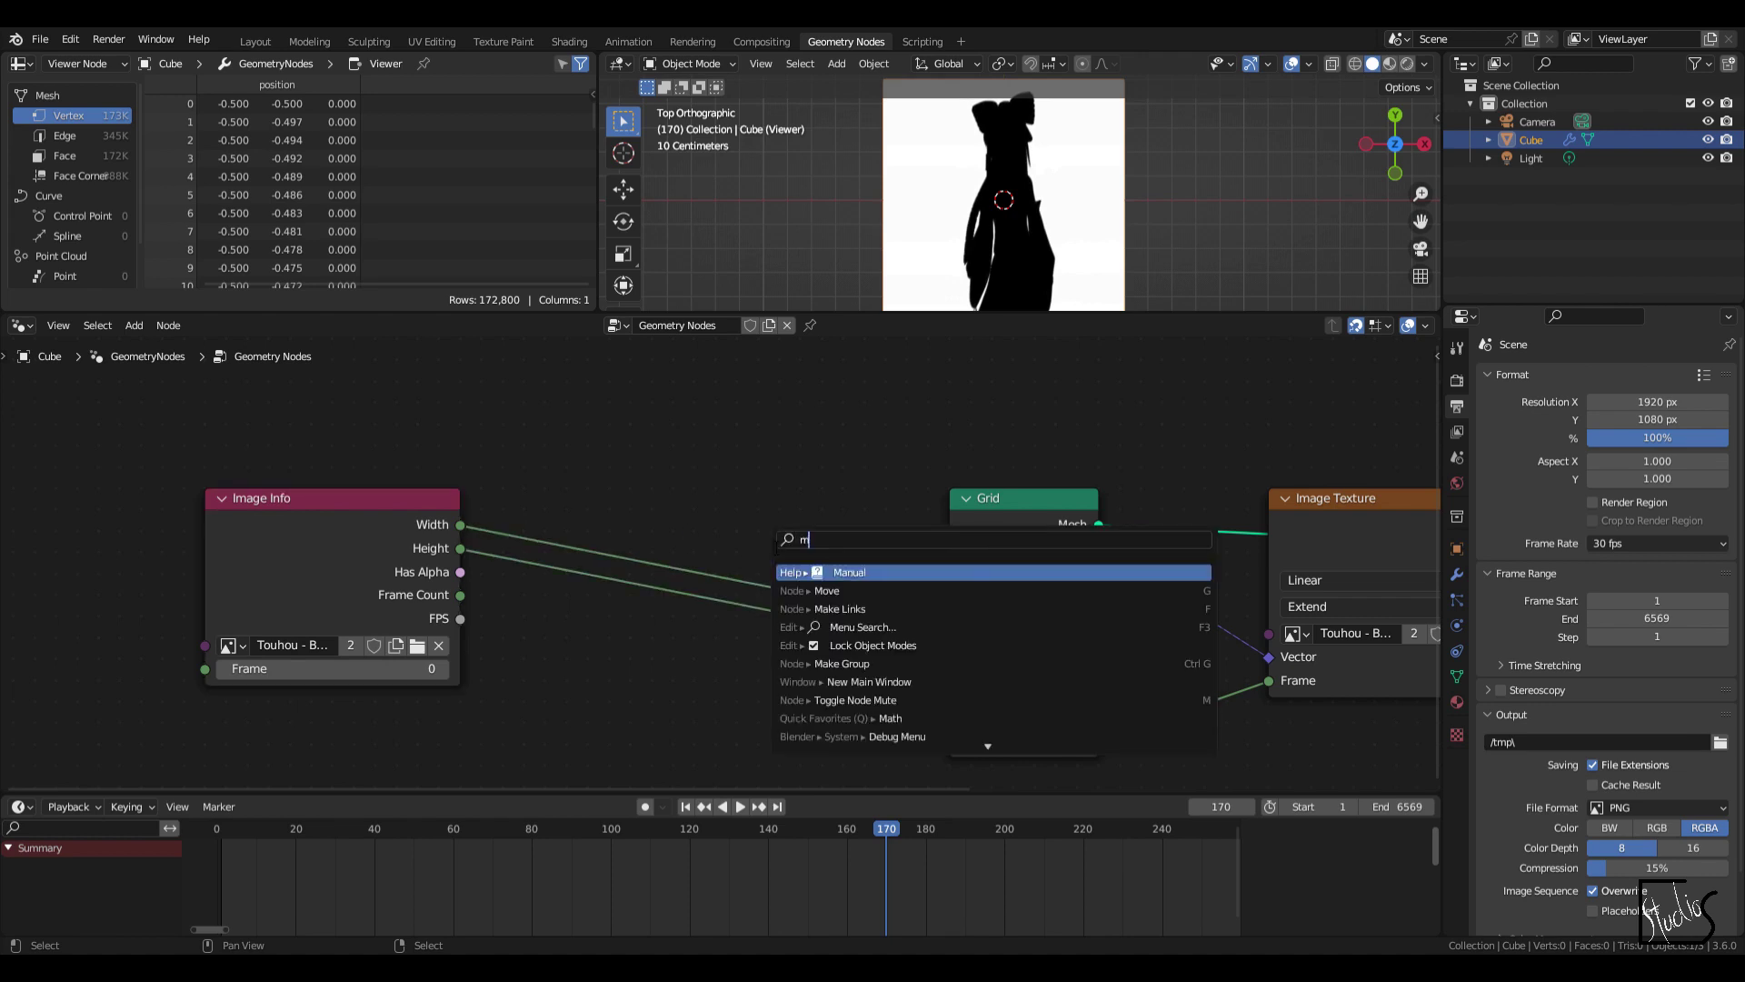
text(ath)
key(Return)
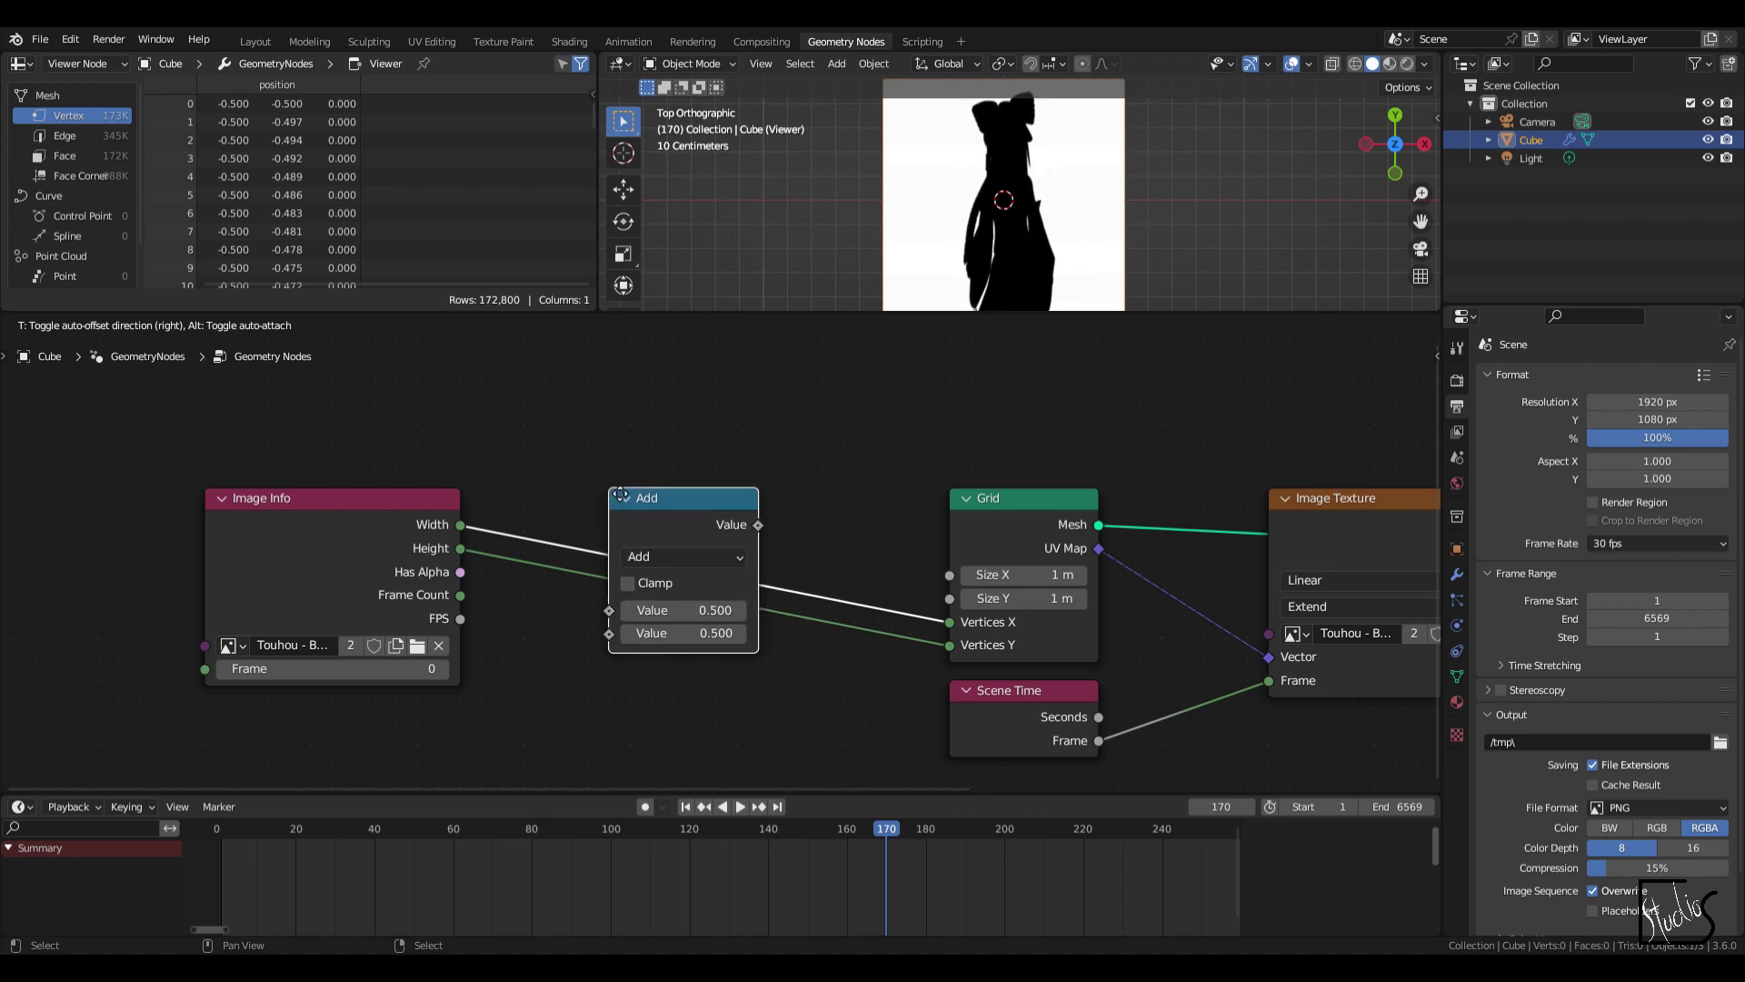
click(626, 502)
click(687, 553)
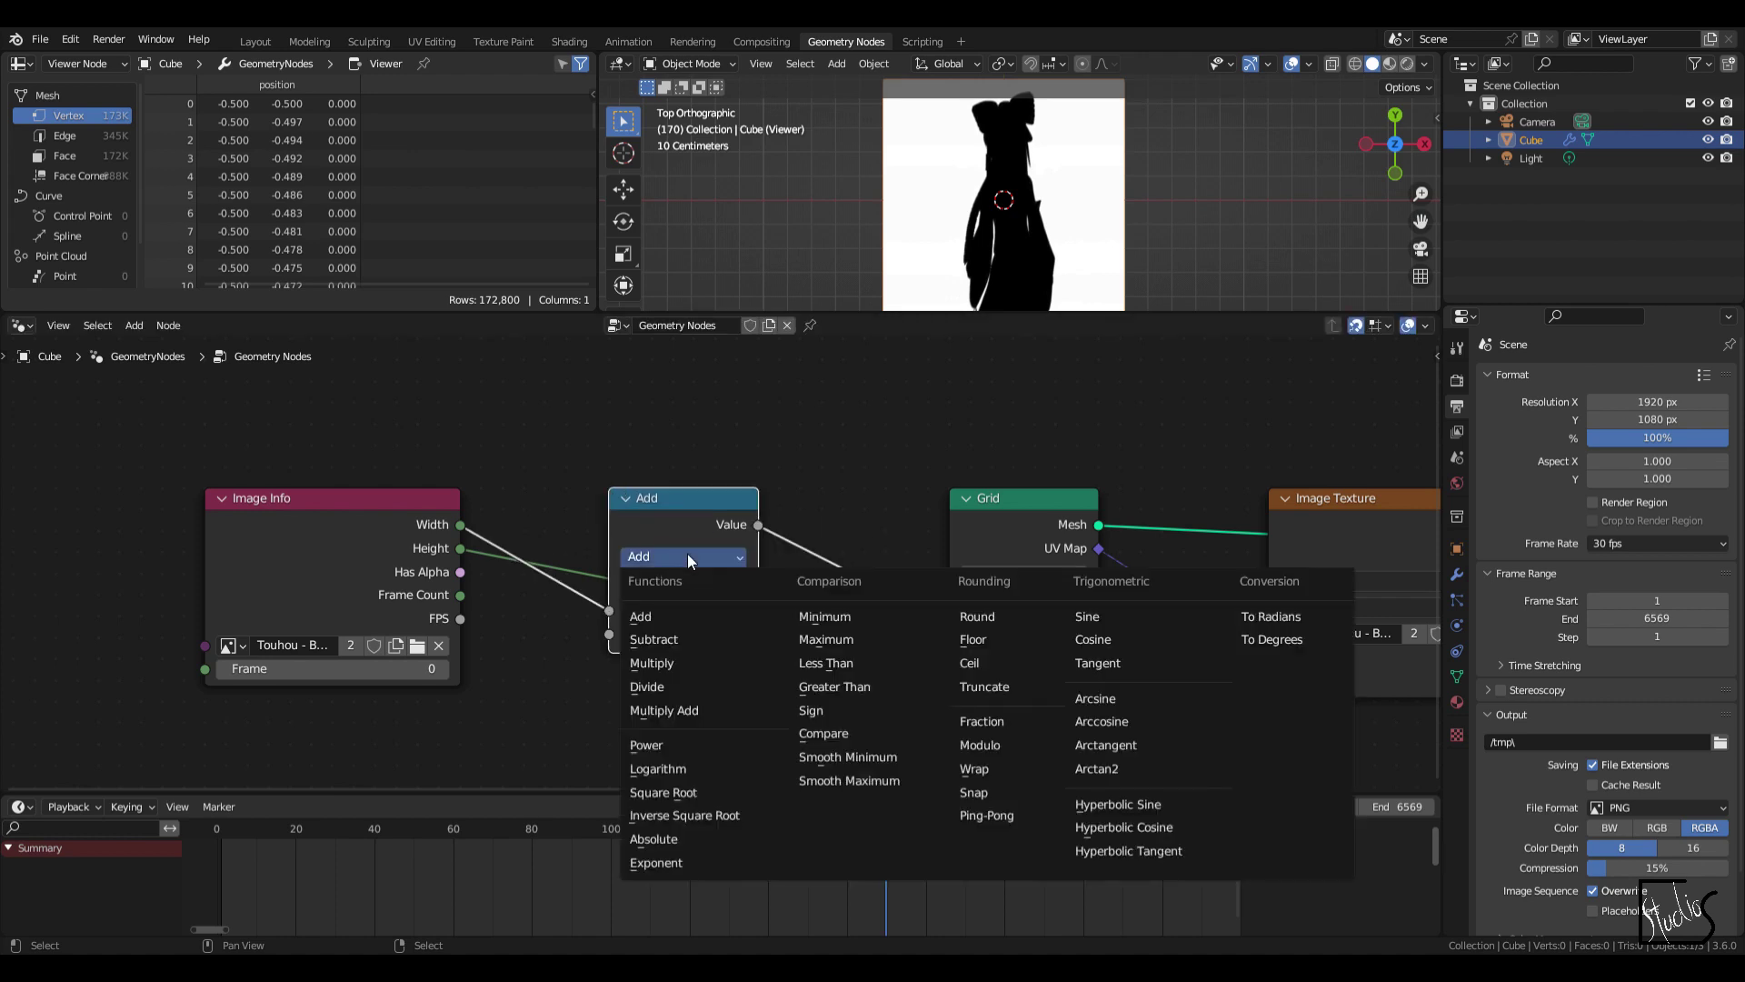
click(647, 658)
key(shift+d)
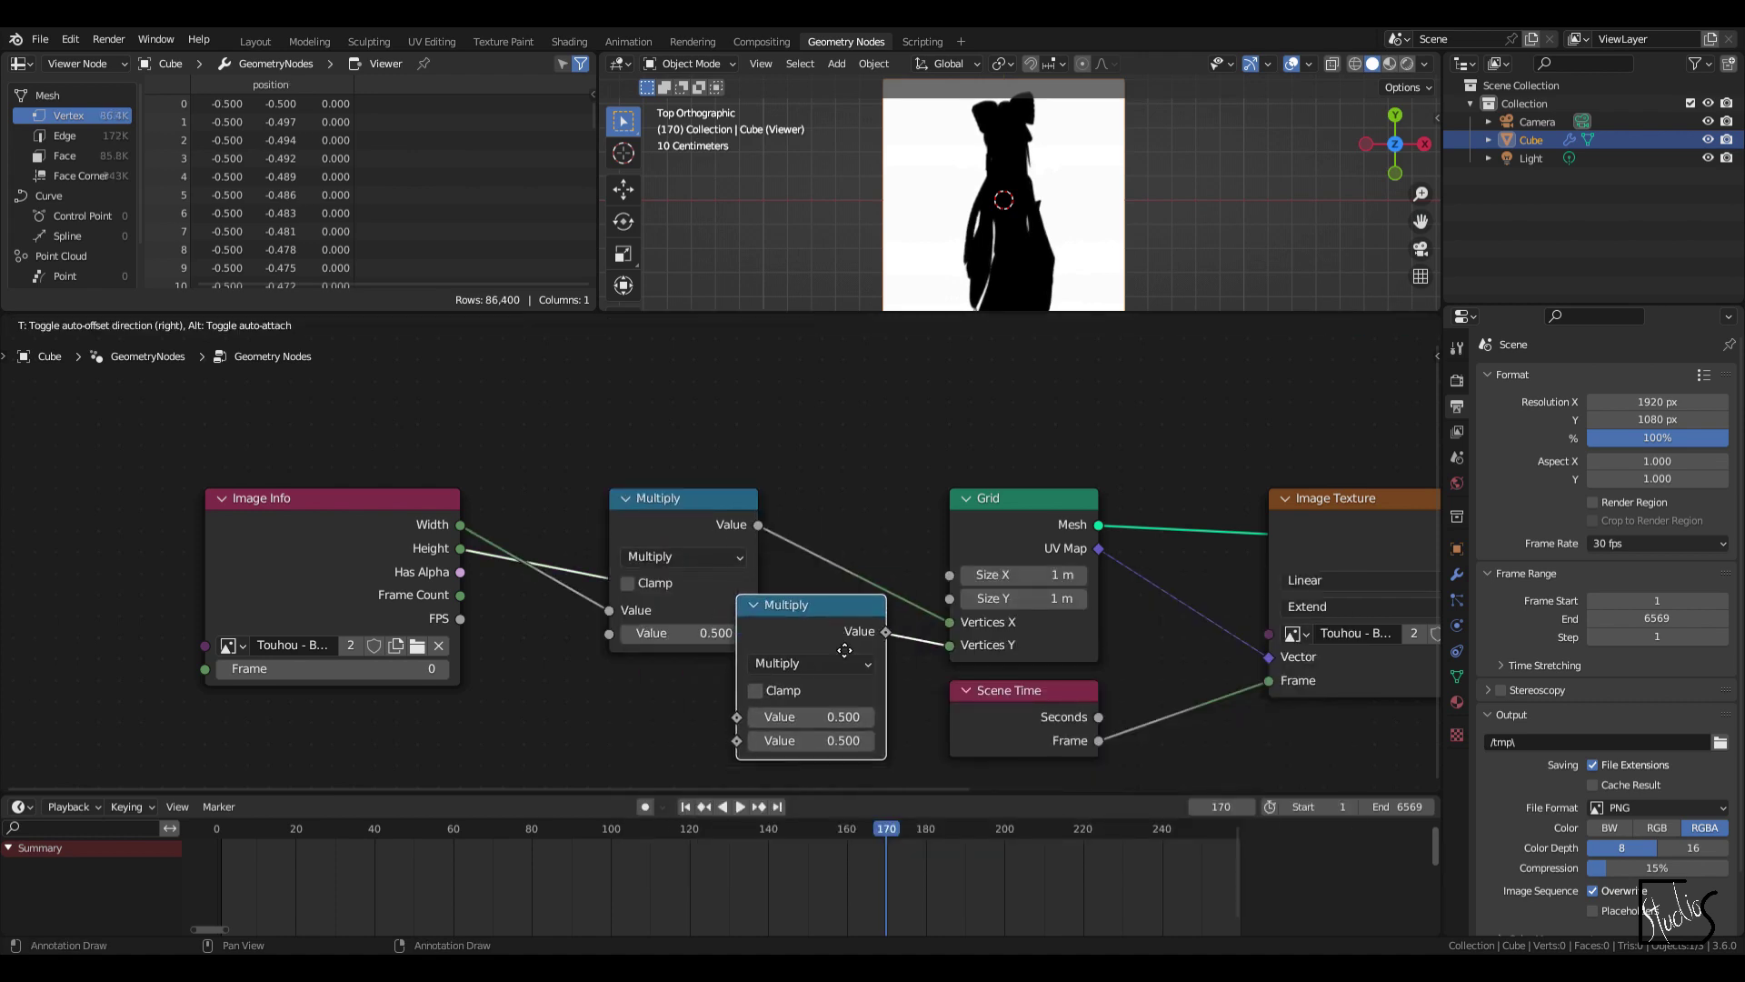
click(721, 696)
Step: Add a constant Value node just left of the two Multiply nodes
middle_drag(351, 551, 640, 515)
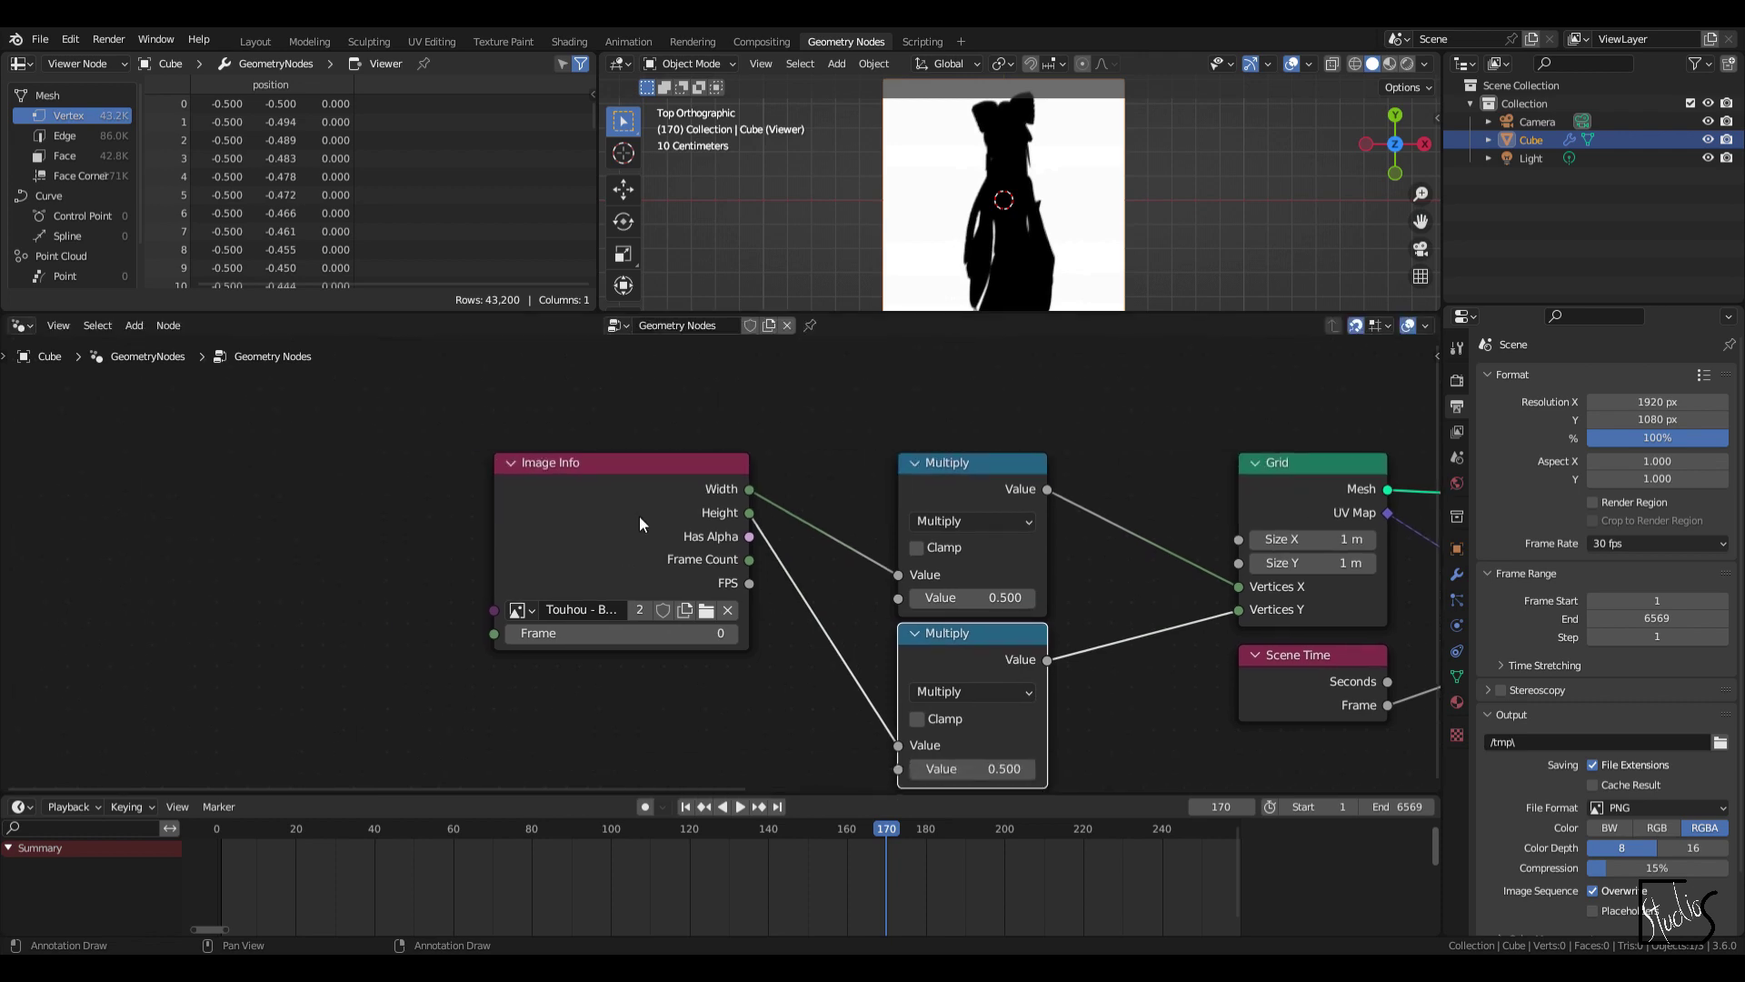
drag(640, 515, 445, 509)
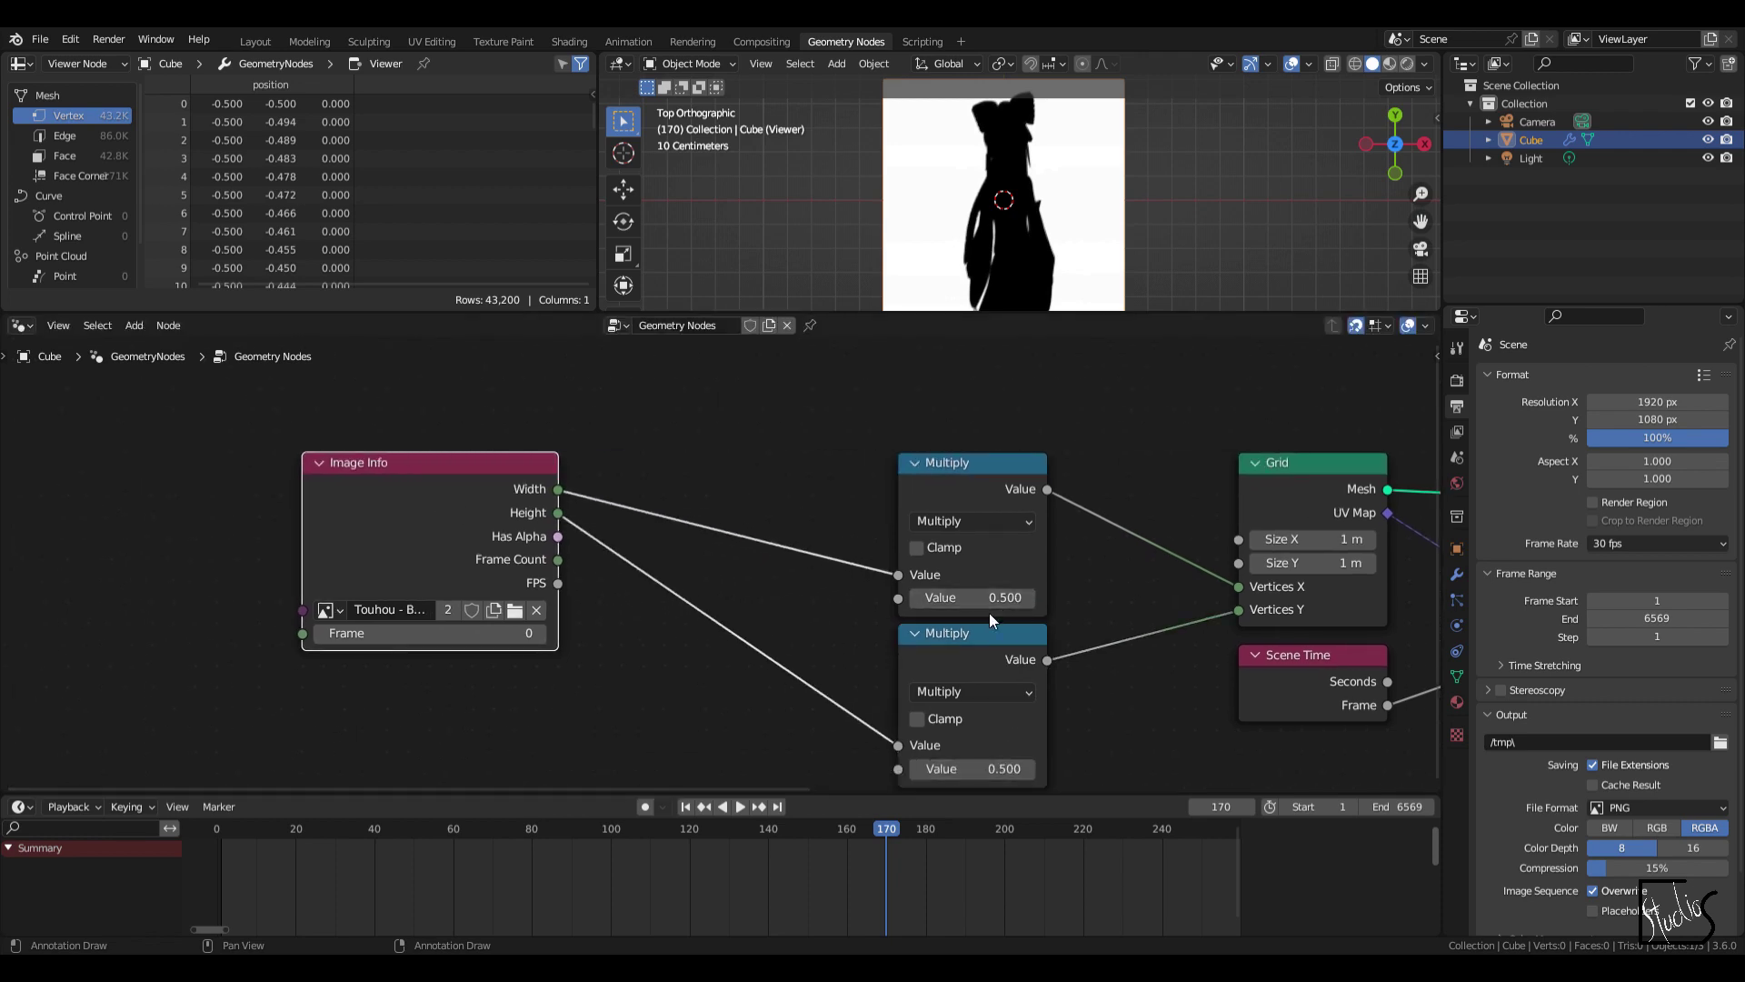
click(756, 515)
key(F3)
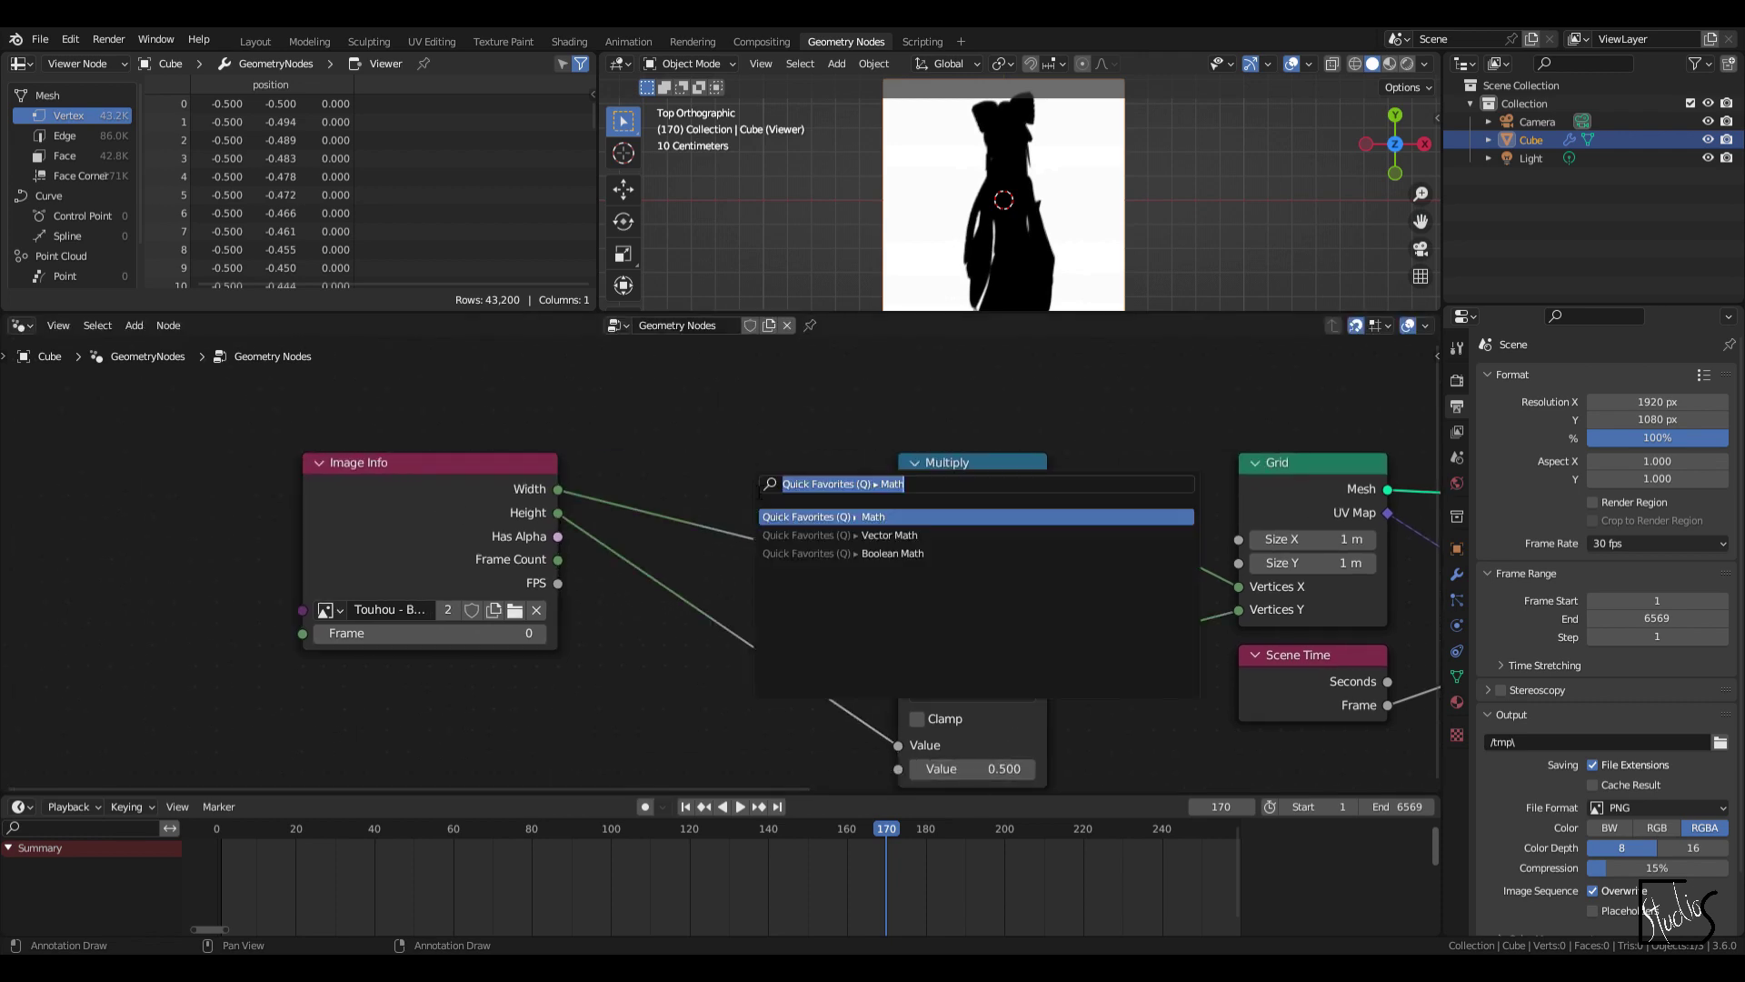
text(valu)
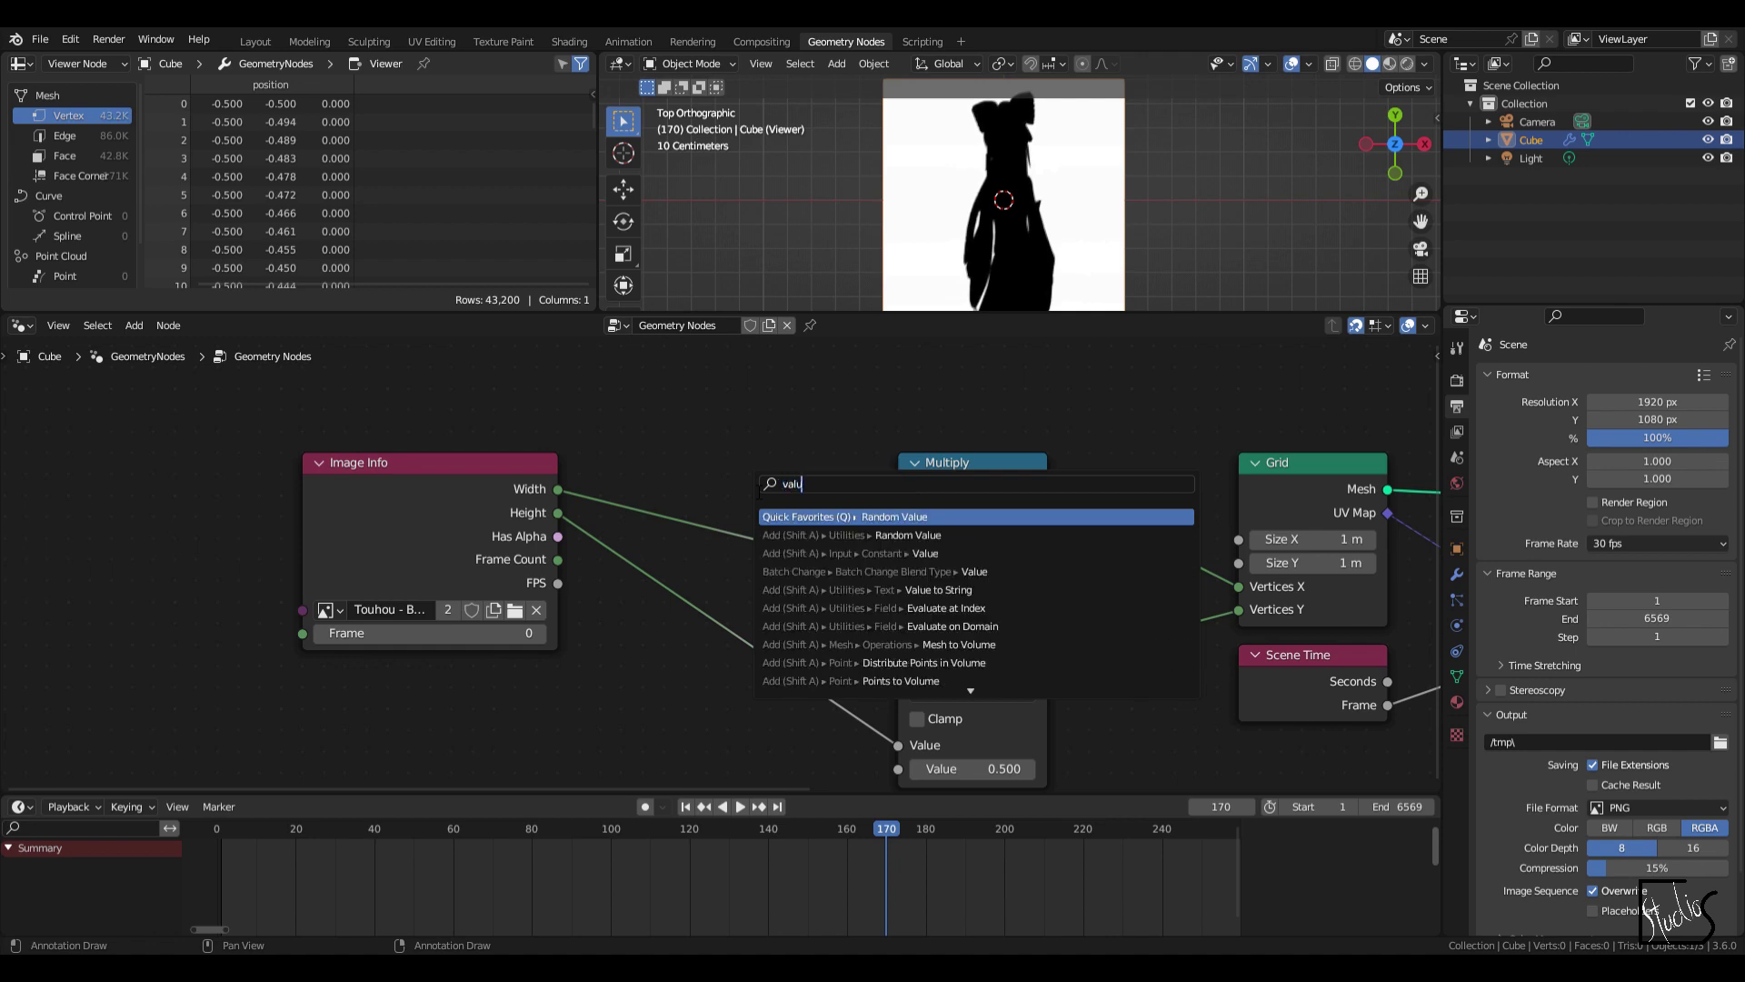
key(Down)
key(Down)
key(Return)
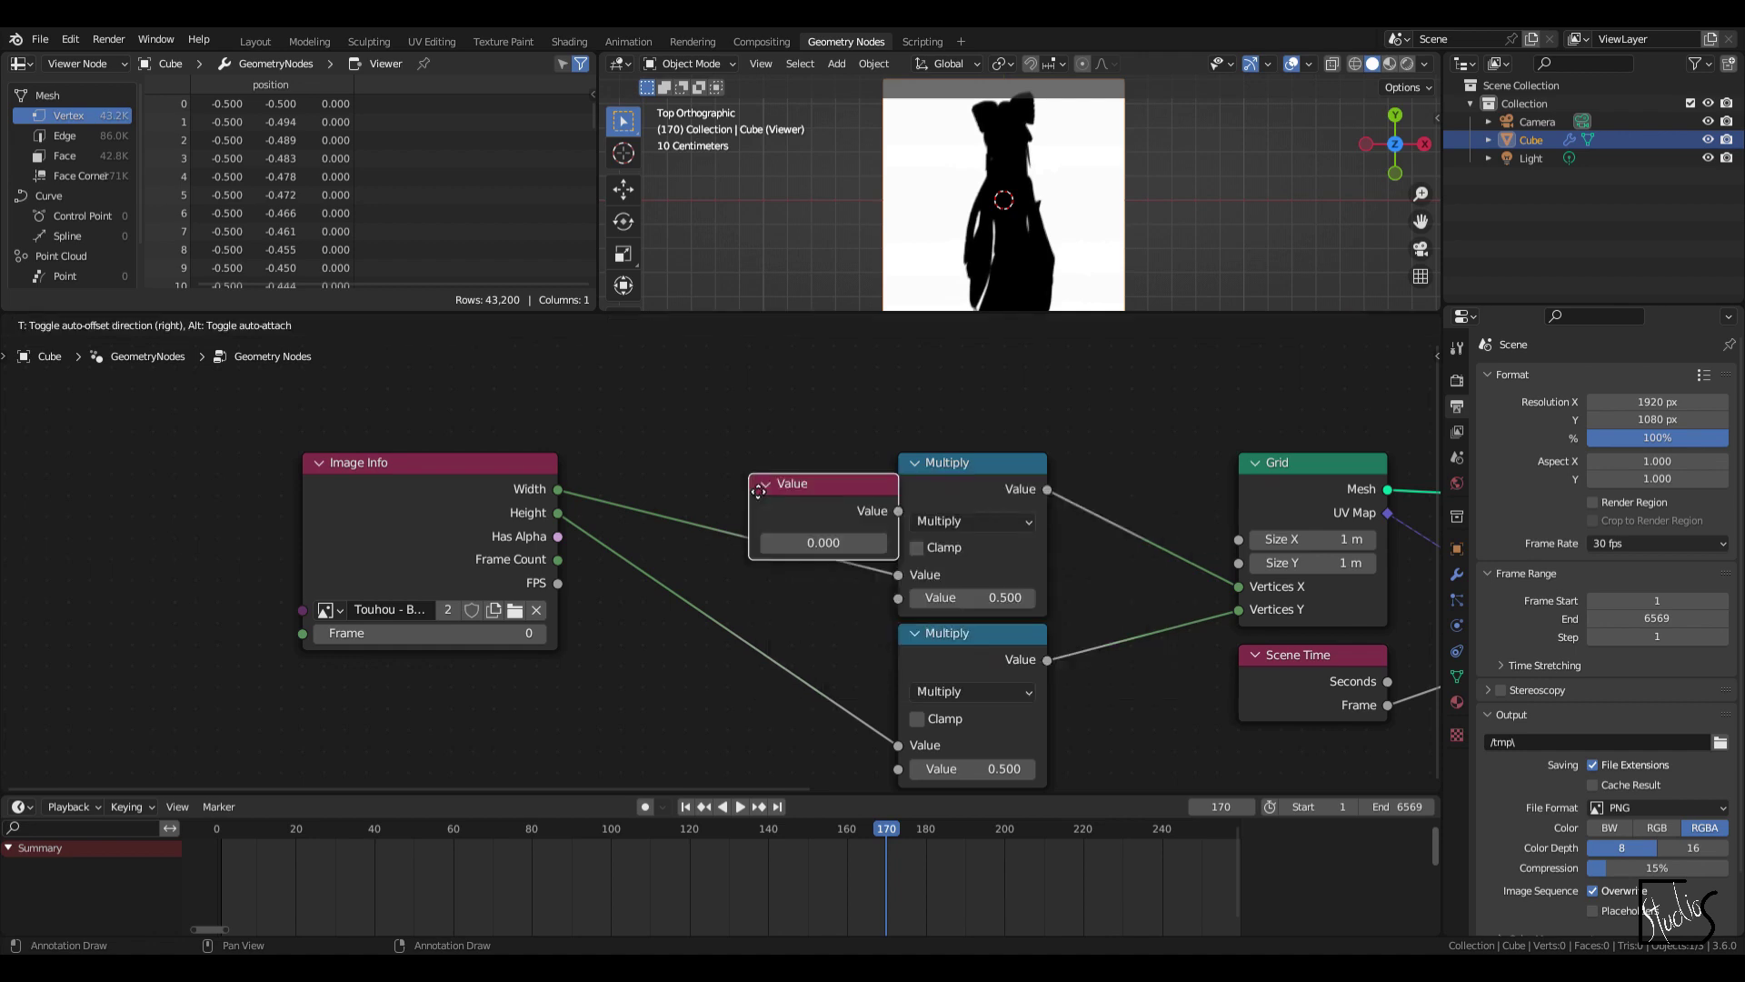
click(653, 448)
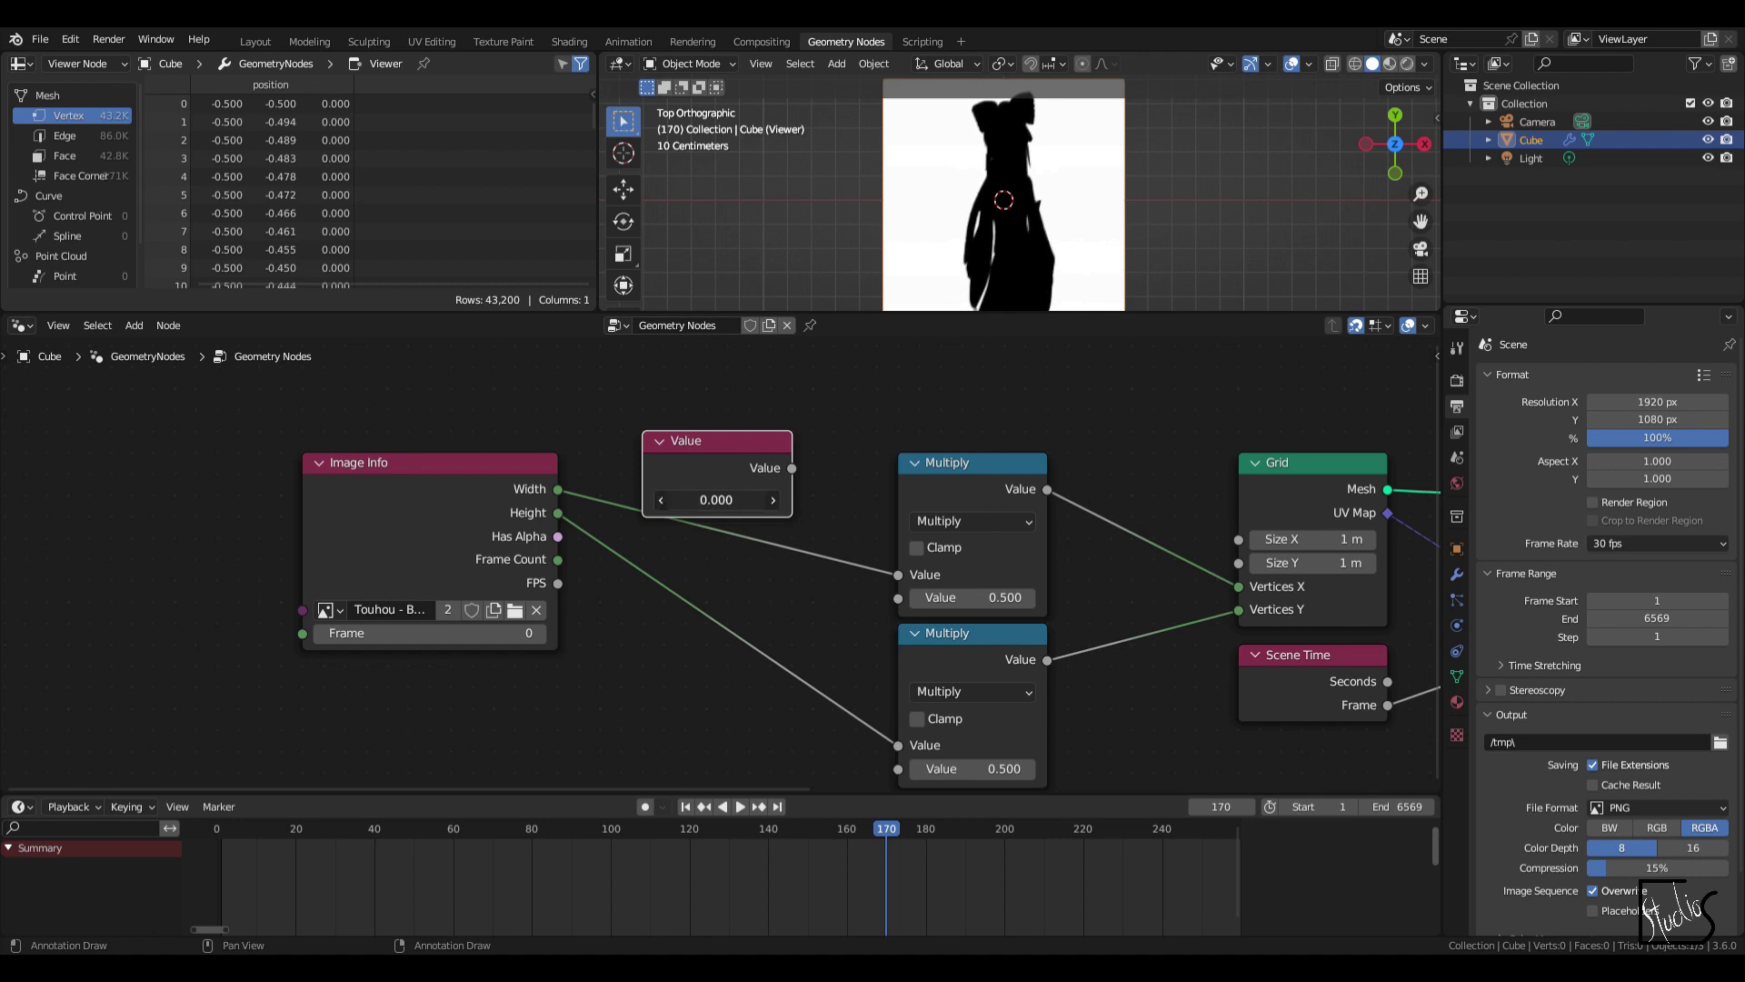
click(718, 509)
Step: Set the Value node to 1 and wire it into both Multiply nodes
text(1)
key(Return)
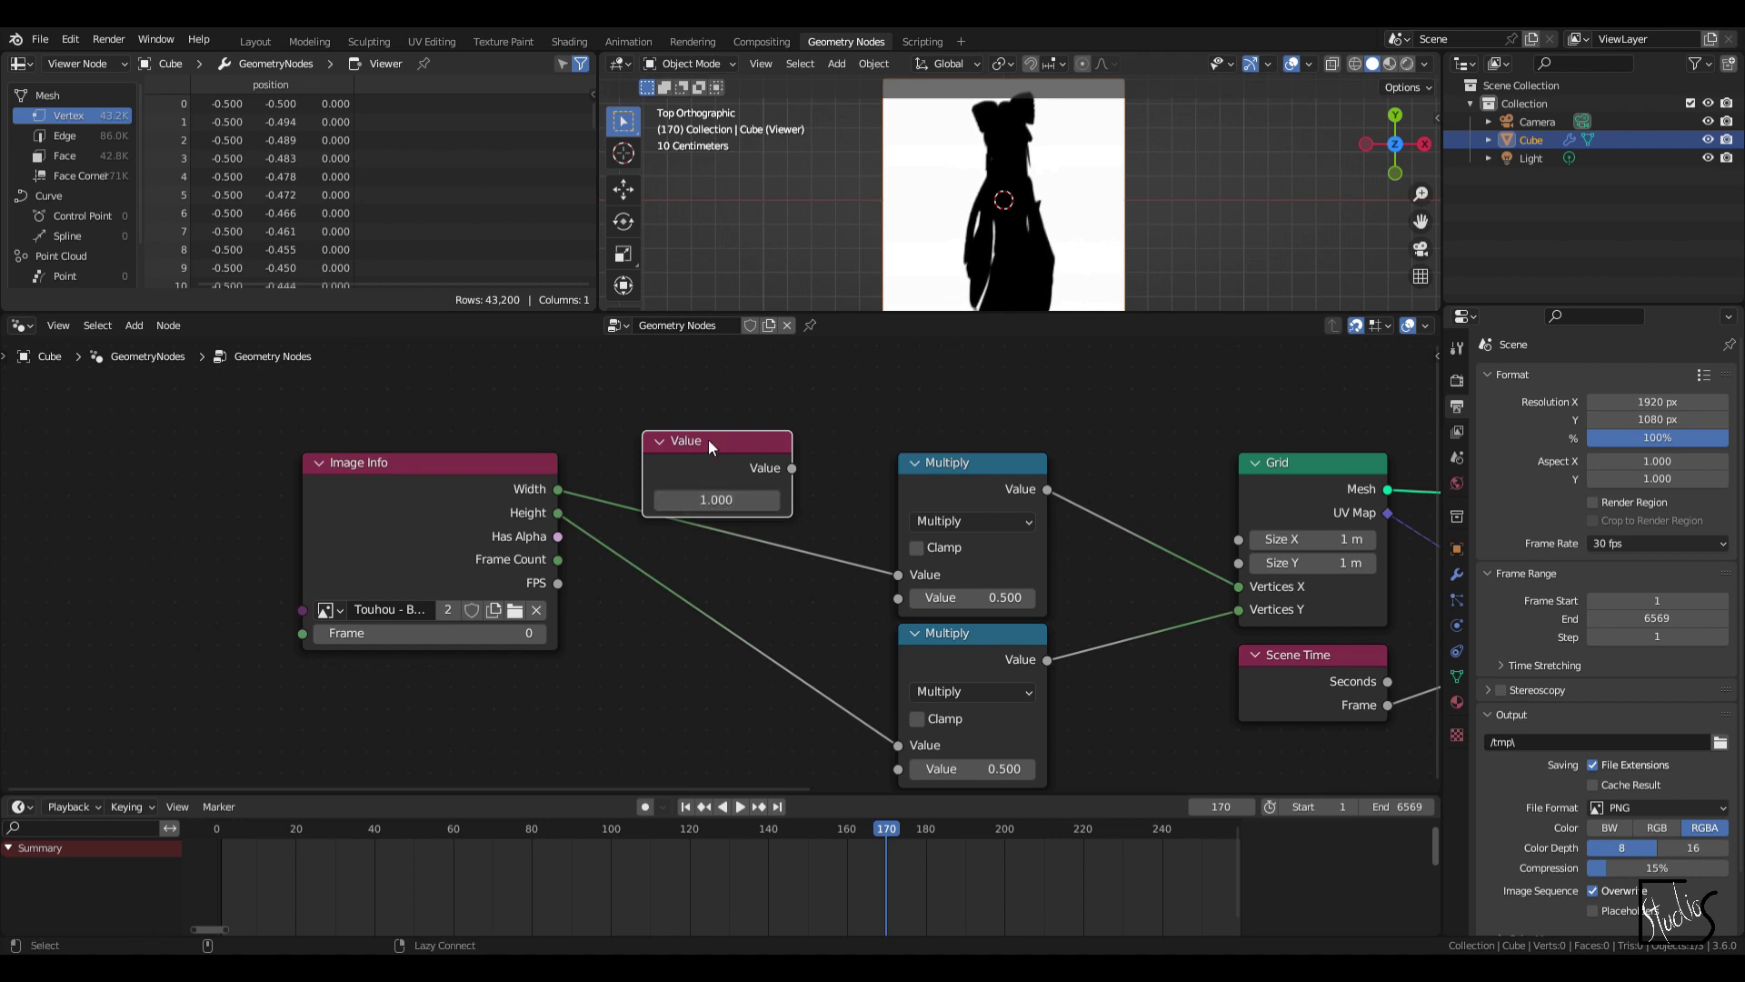
alt+right_drag(698, 457, 967, 683)
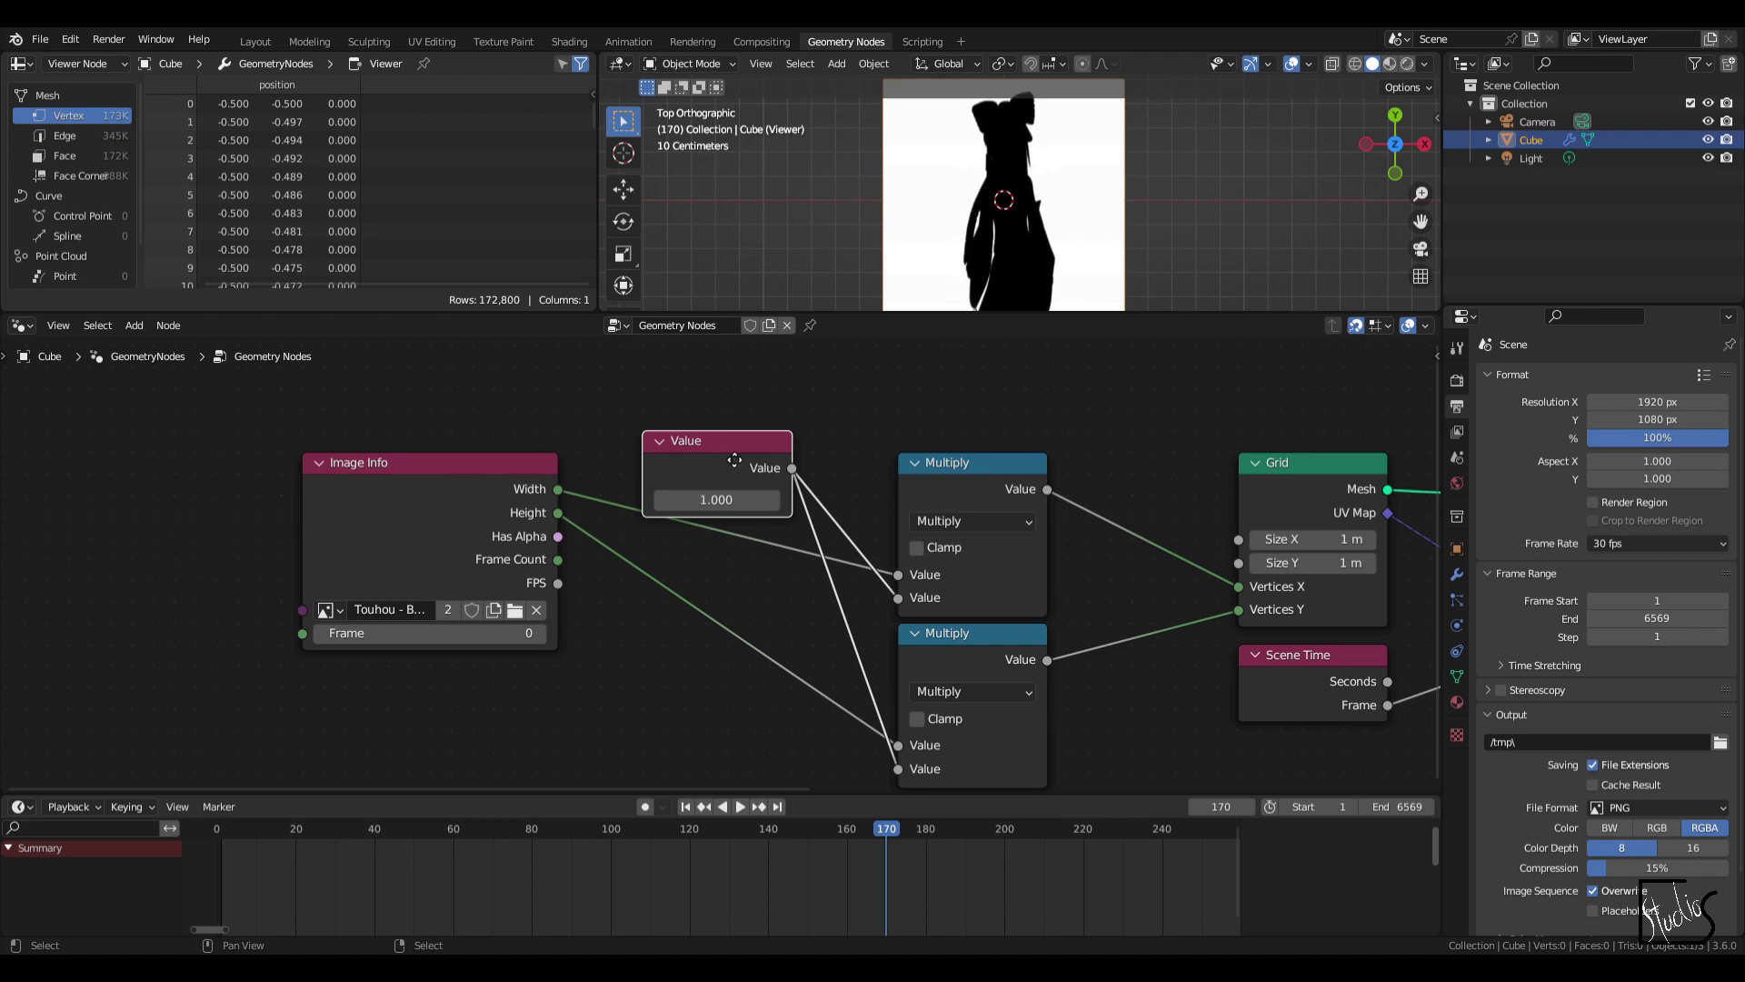
drag(734, 459, 734, 482)
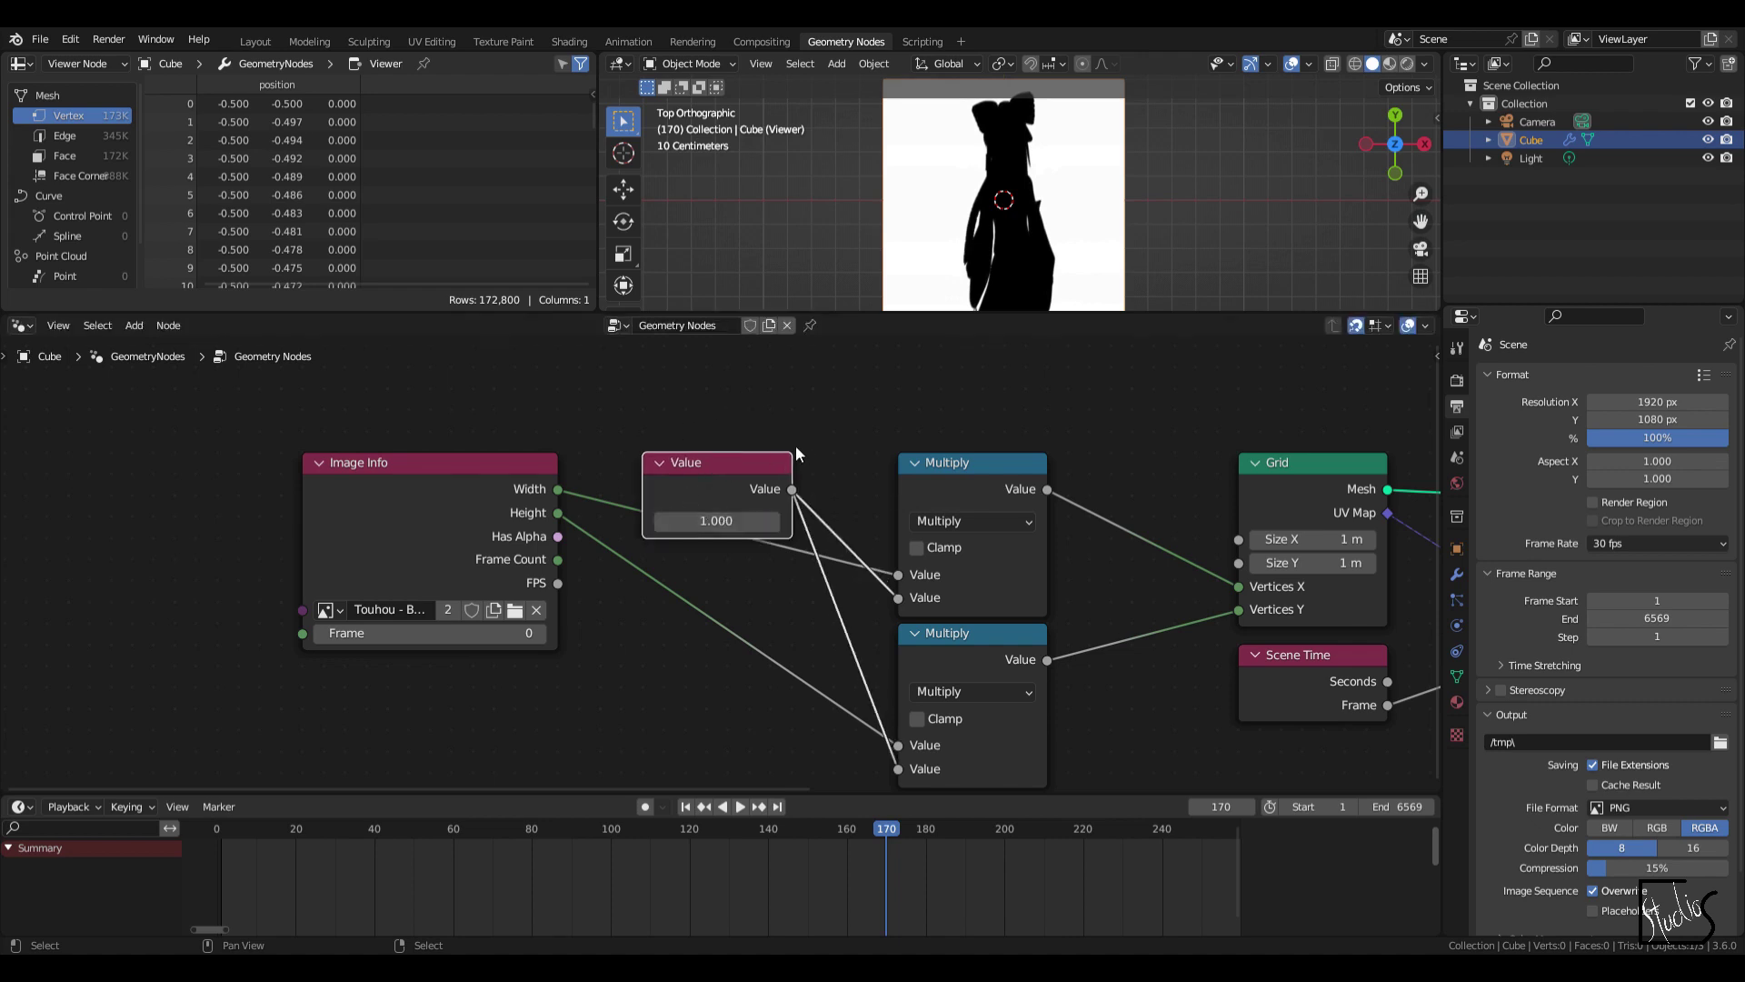
Step: Change the Value to 0.1, then 0.2, and move Image Info further left
click(715, 521)
text(0.1)
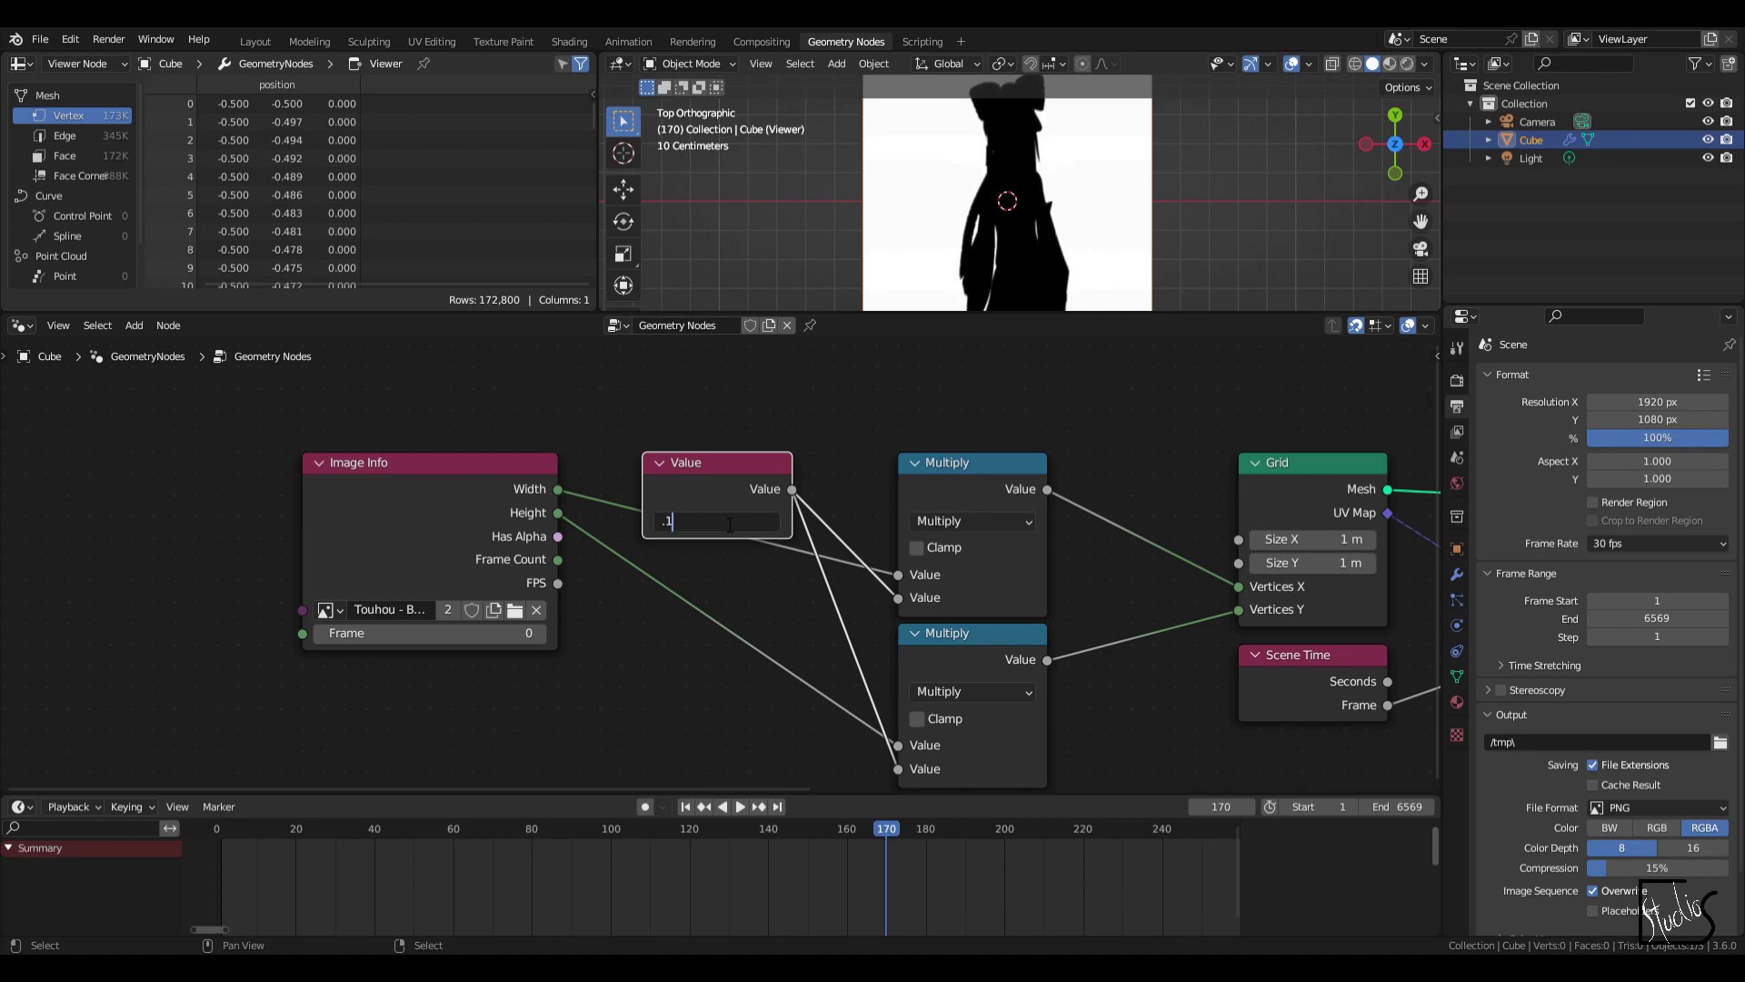
key(Return)
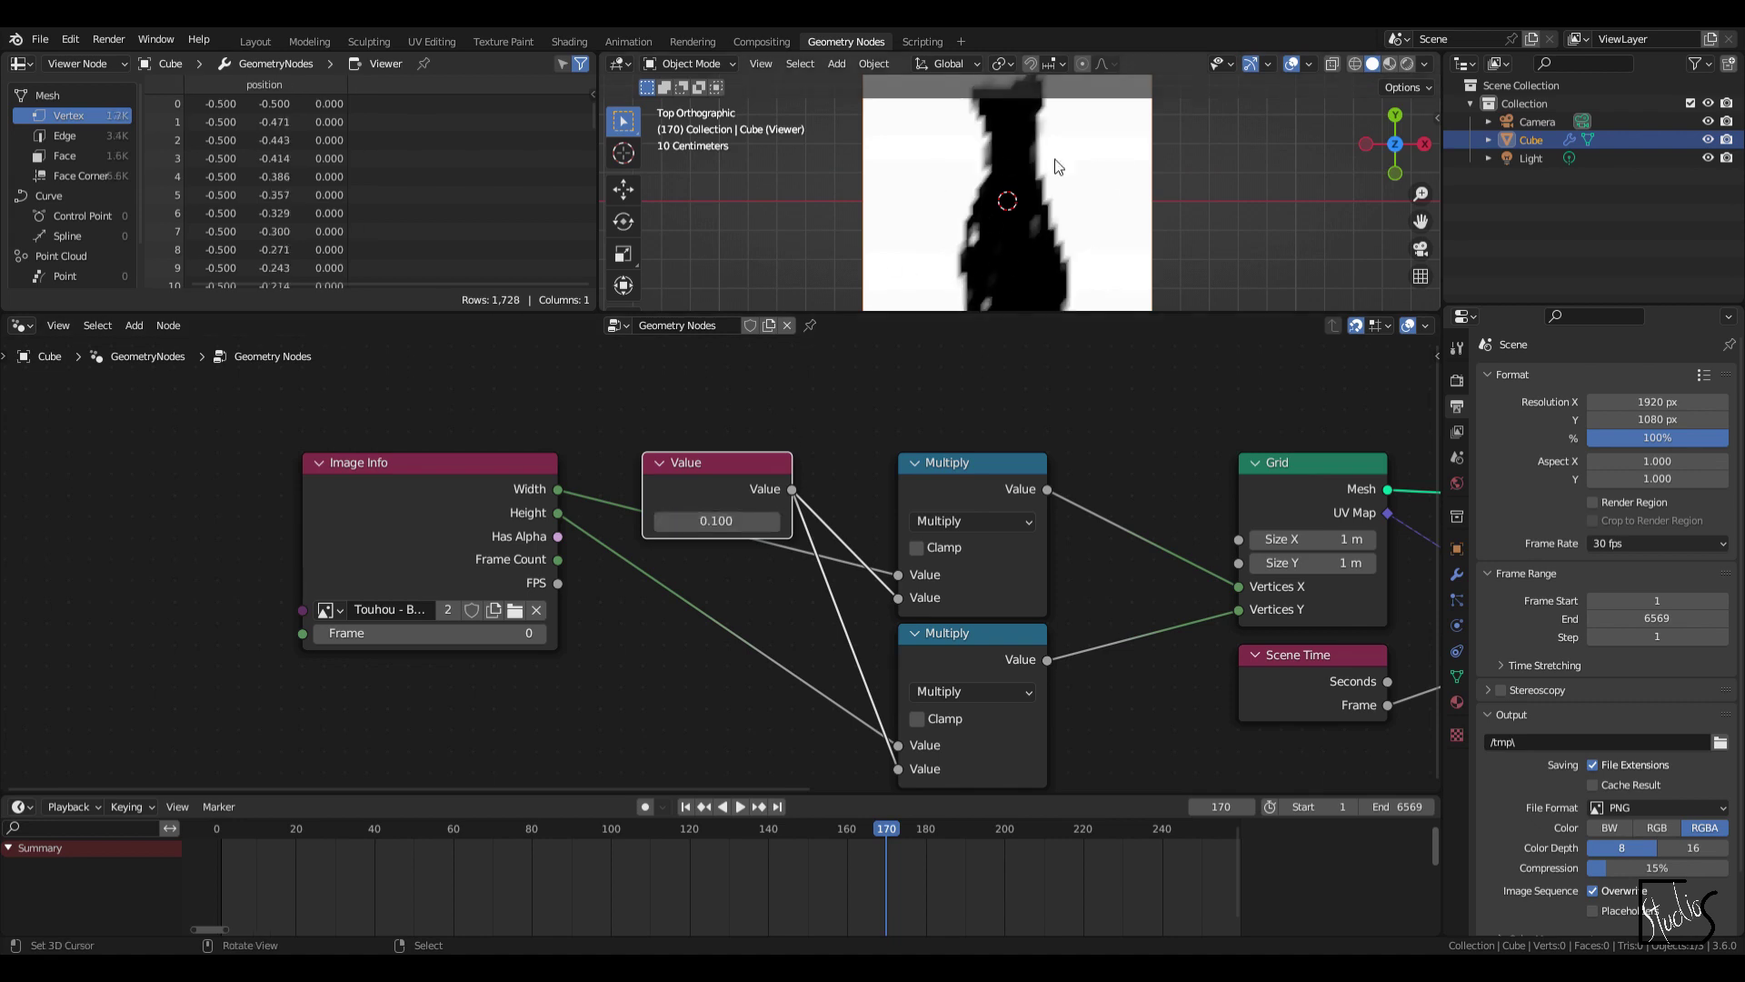
click(719, 521)
text(0.2)
key(Return)
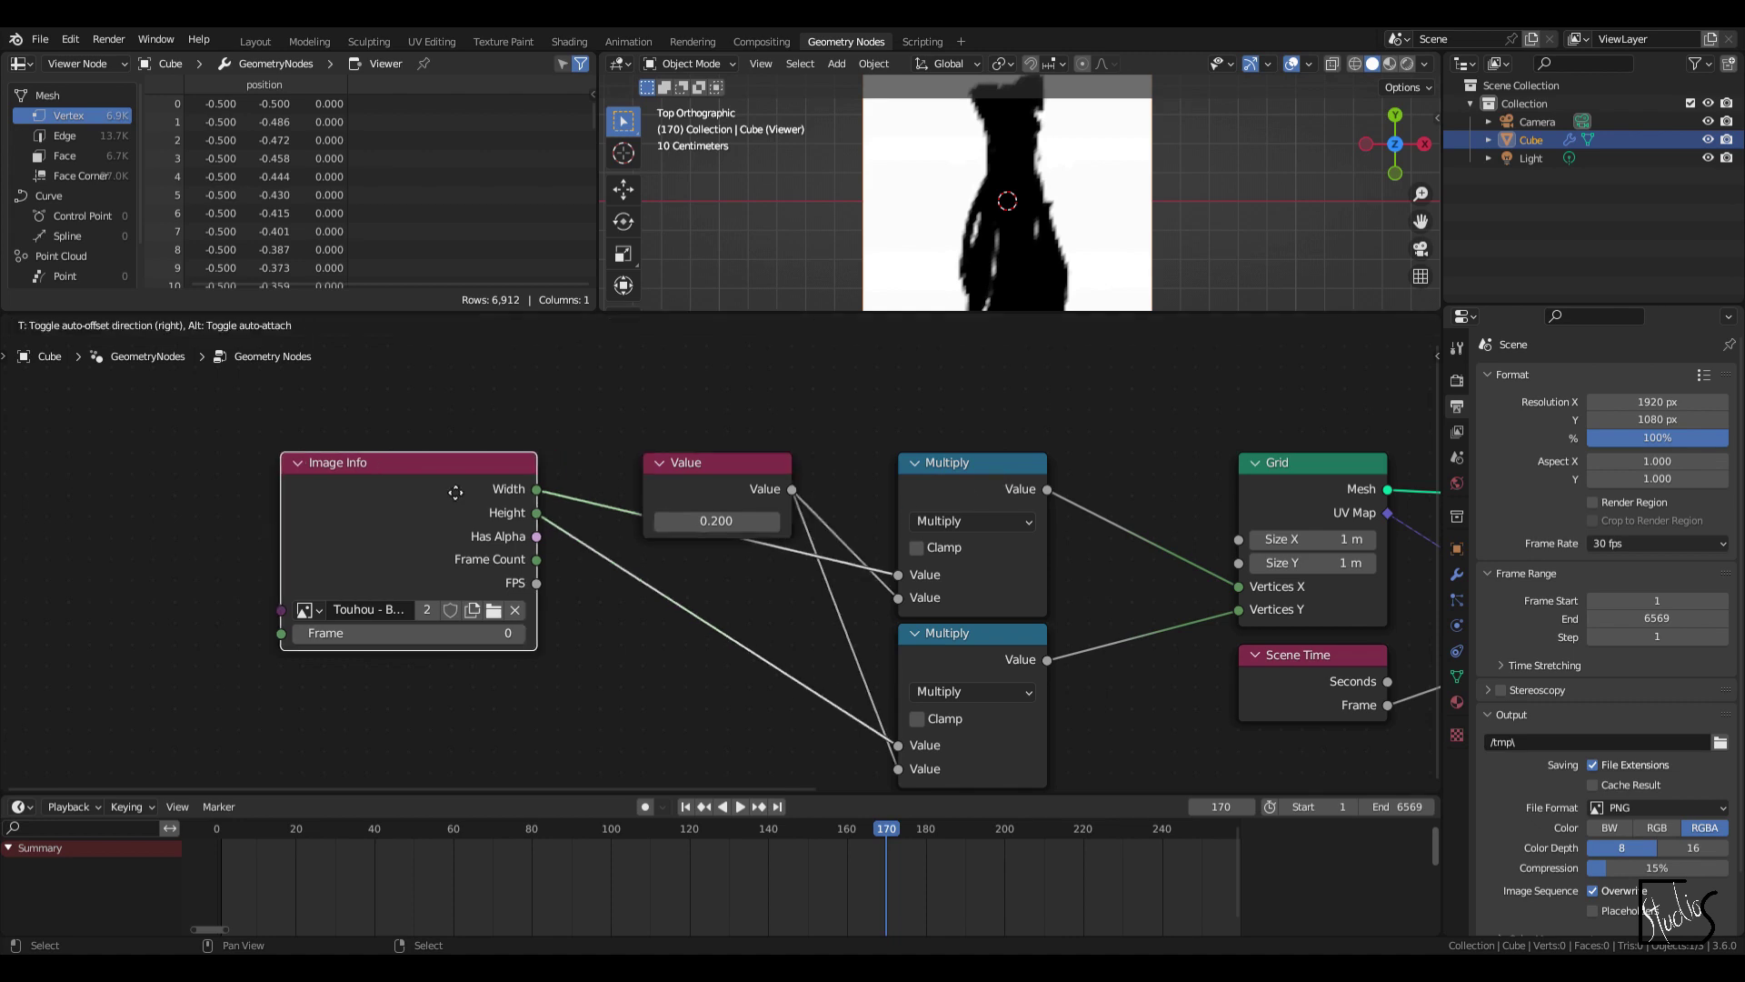
drag(475, 526, 300, 523)
key(Home)
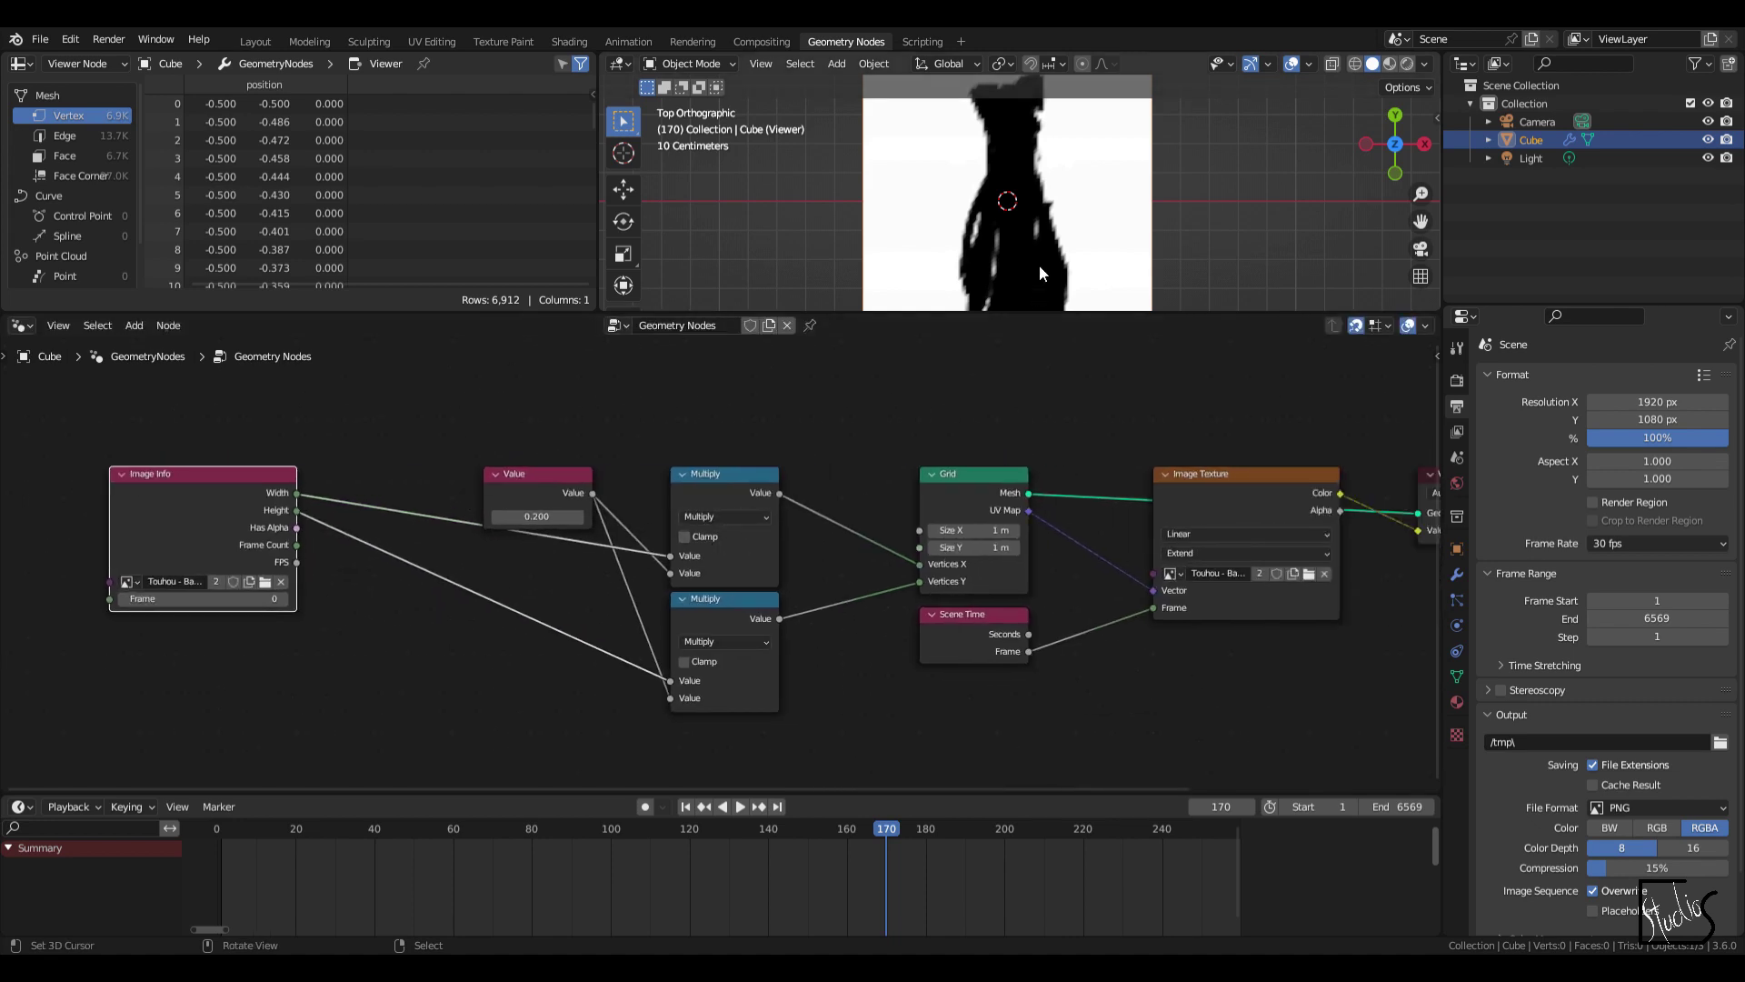
scroll(1039, 265, down, 2)
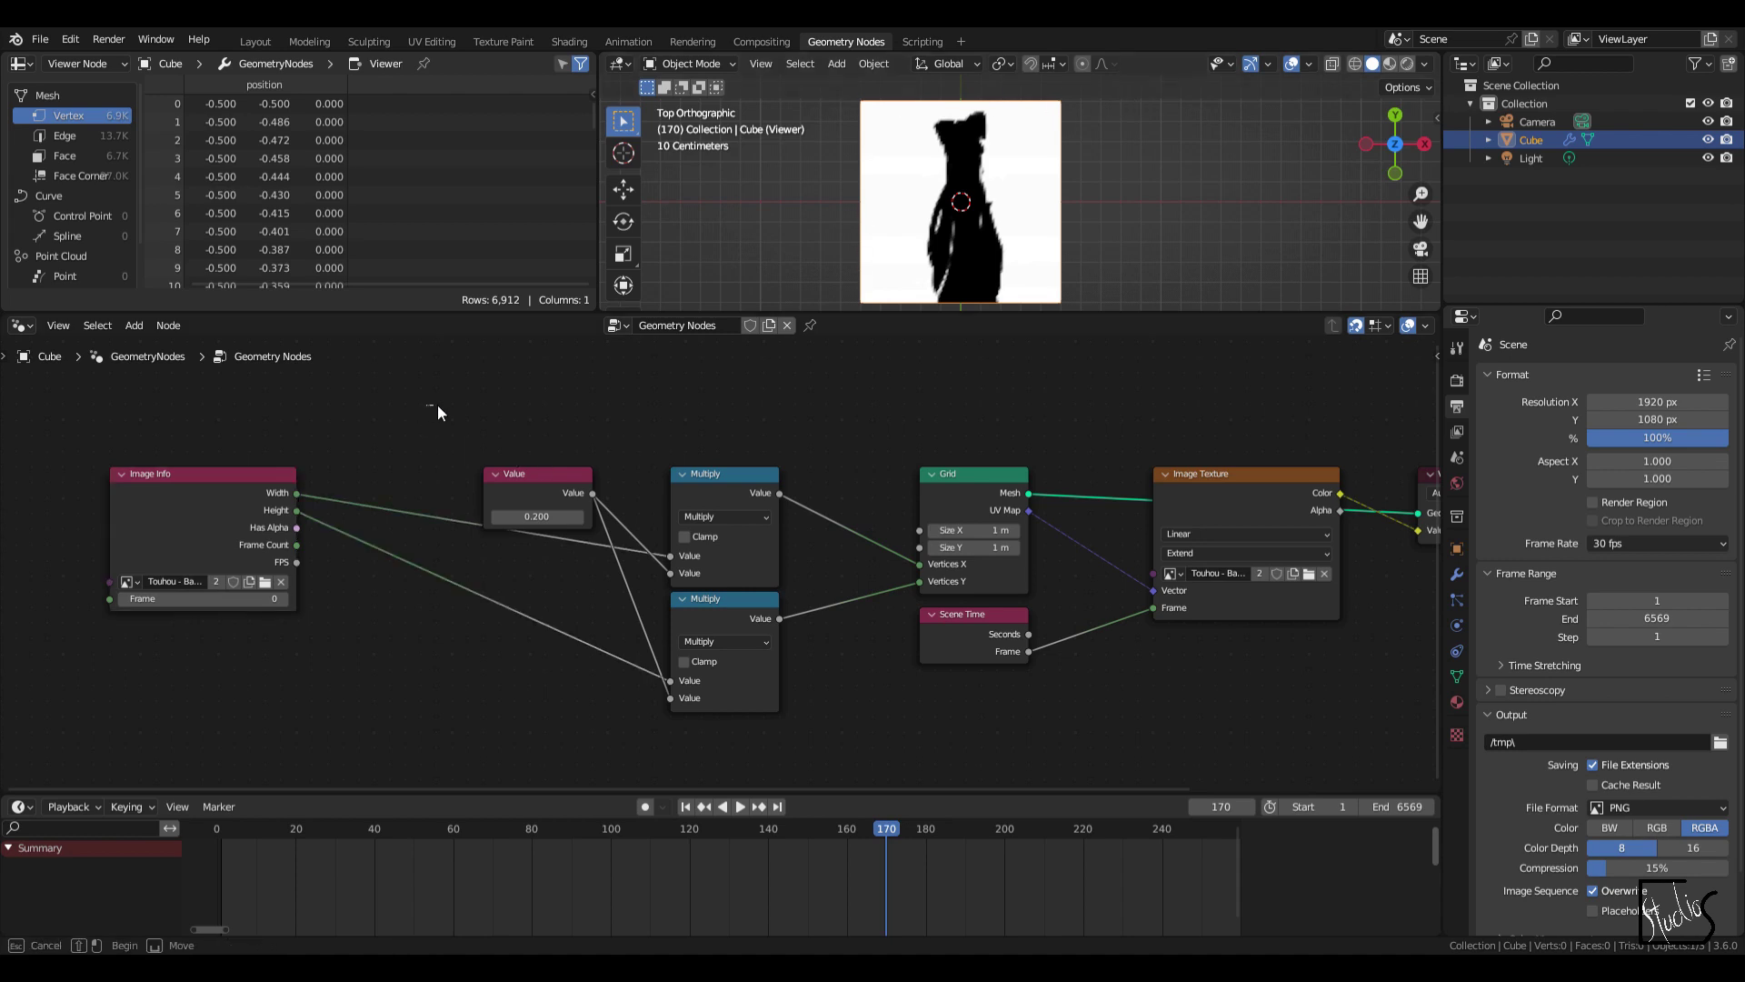
Step: Duplicate the Value and both Multiply nodes, placing the copies above the originals
drag(425, 404, 826, 717)
shift+scroll(850, 504, up, 1)
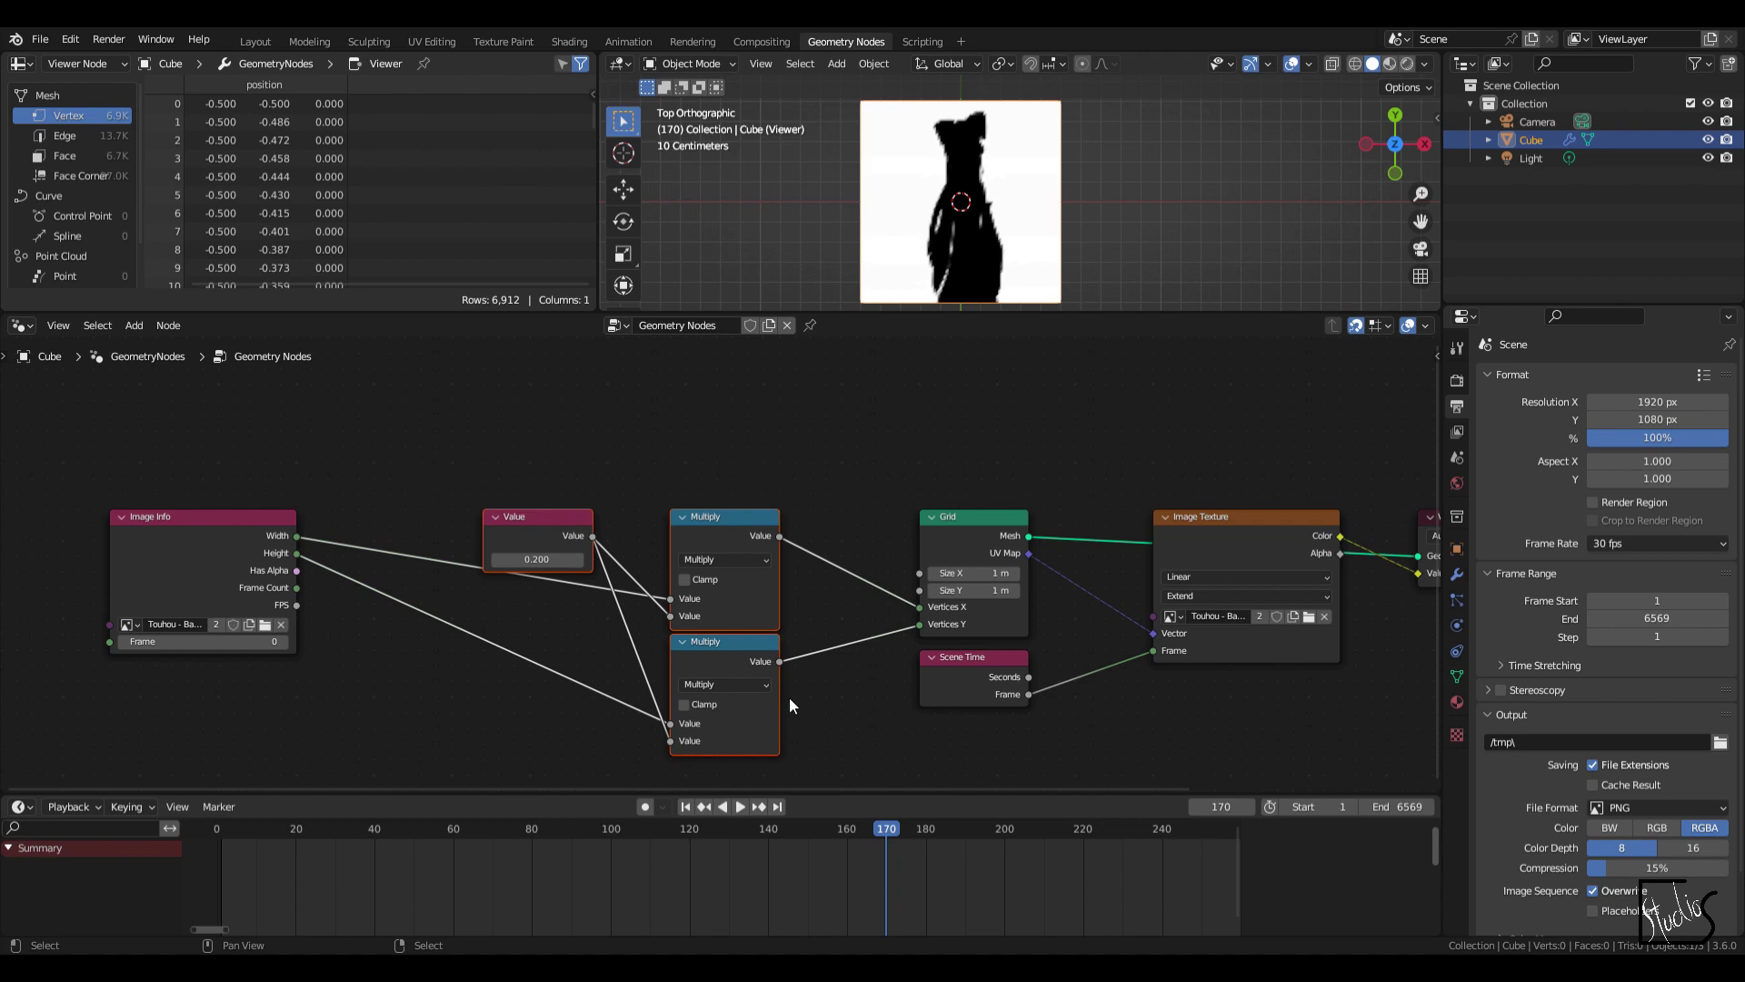
key(shift+d)
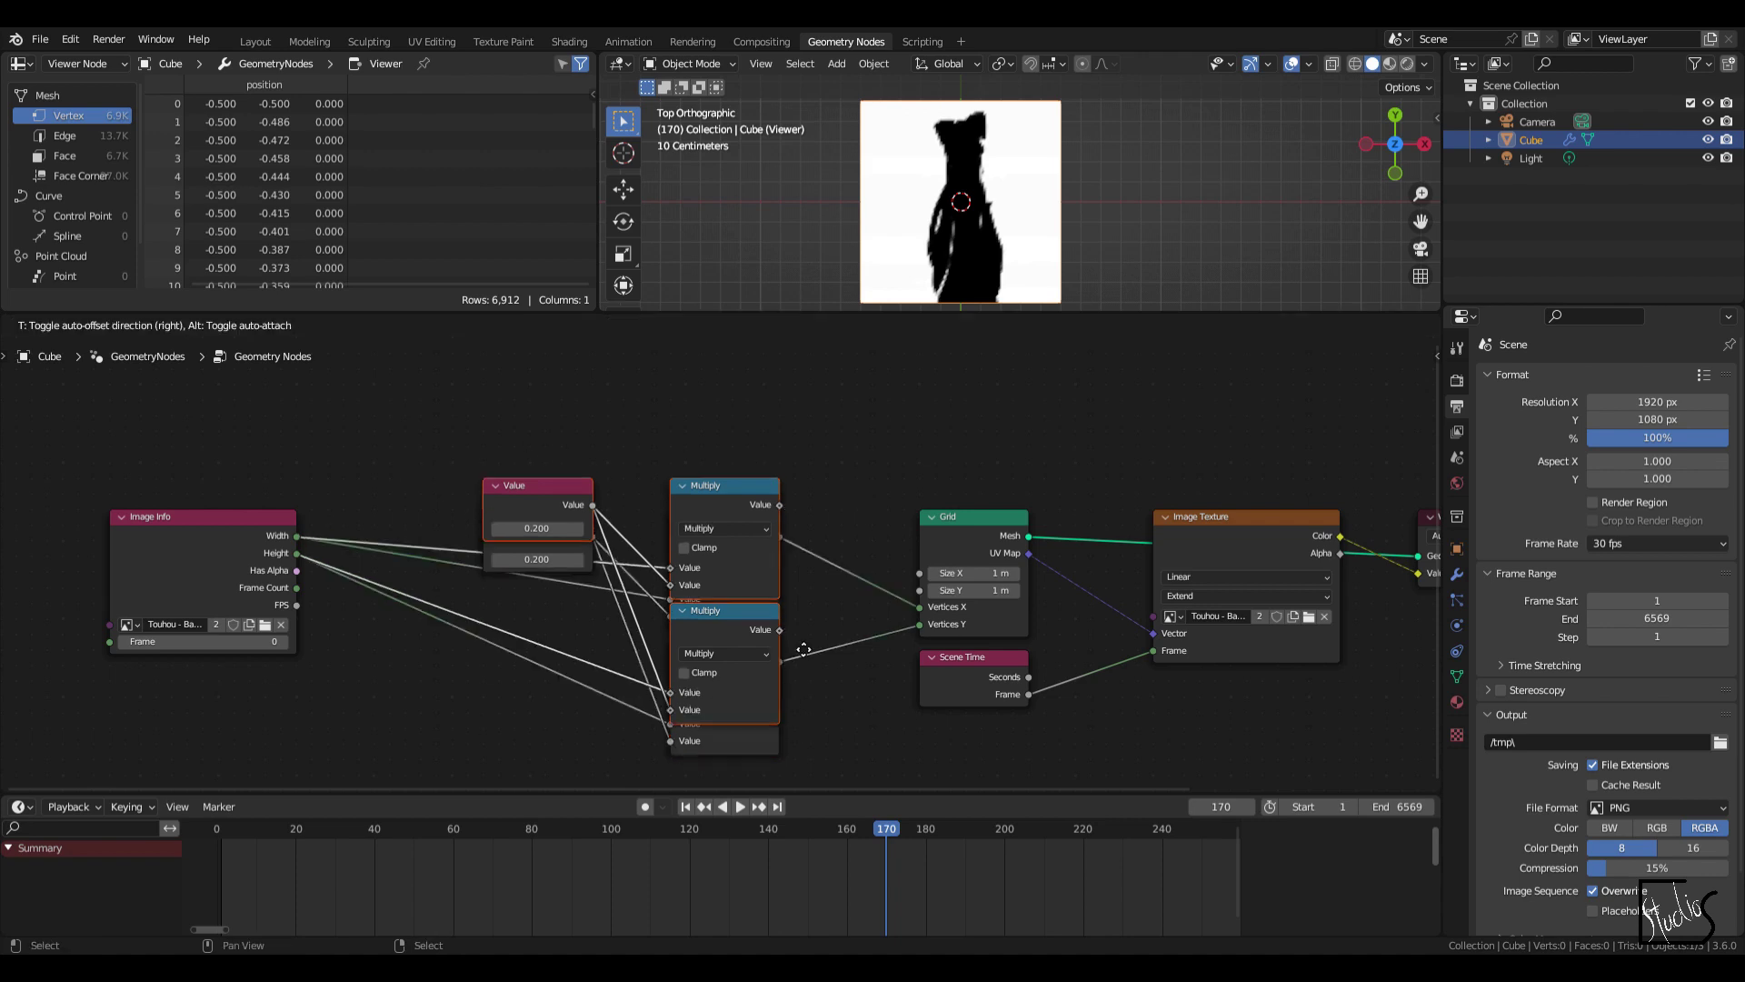
click(787, 446)
scroll(876, 448, down, 1)
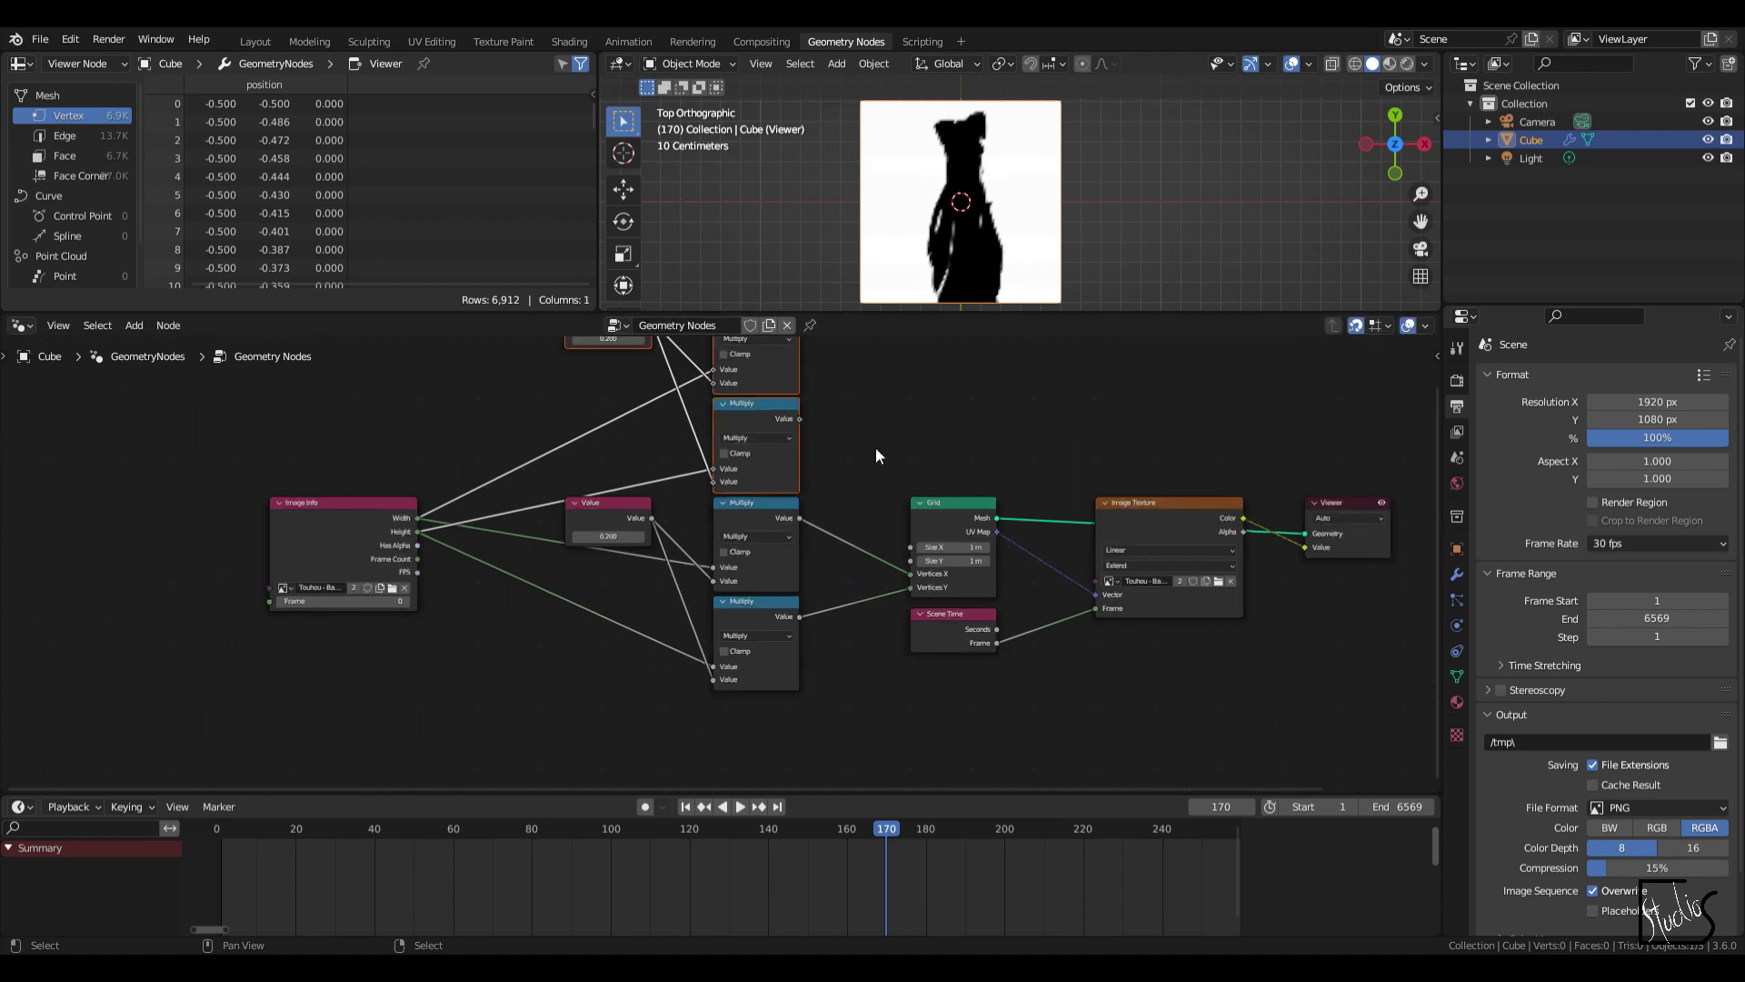
middle_drag(875, 447, 819, 575)
click(853, 482)
scroll(846, 482, up, 2)
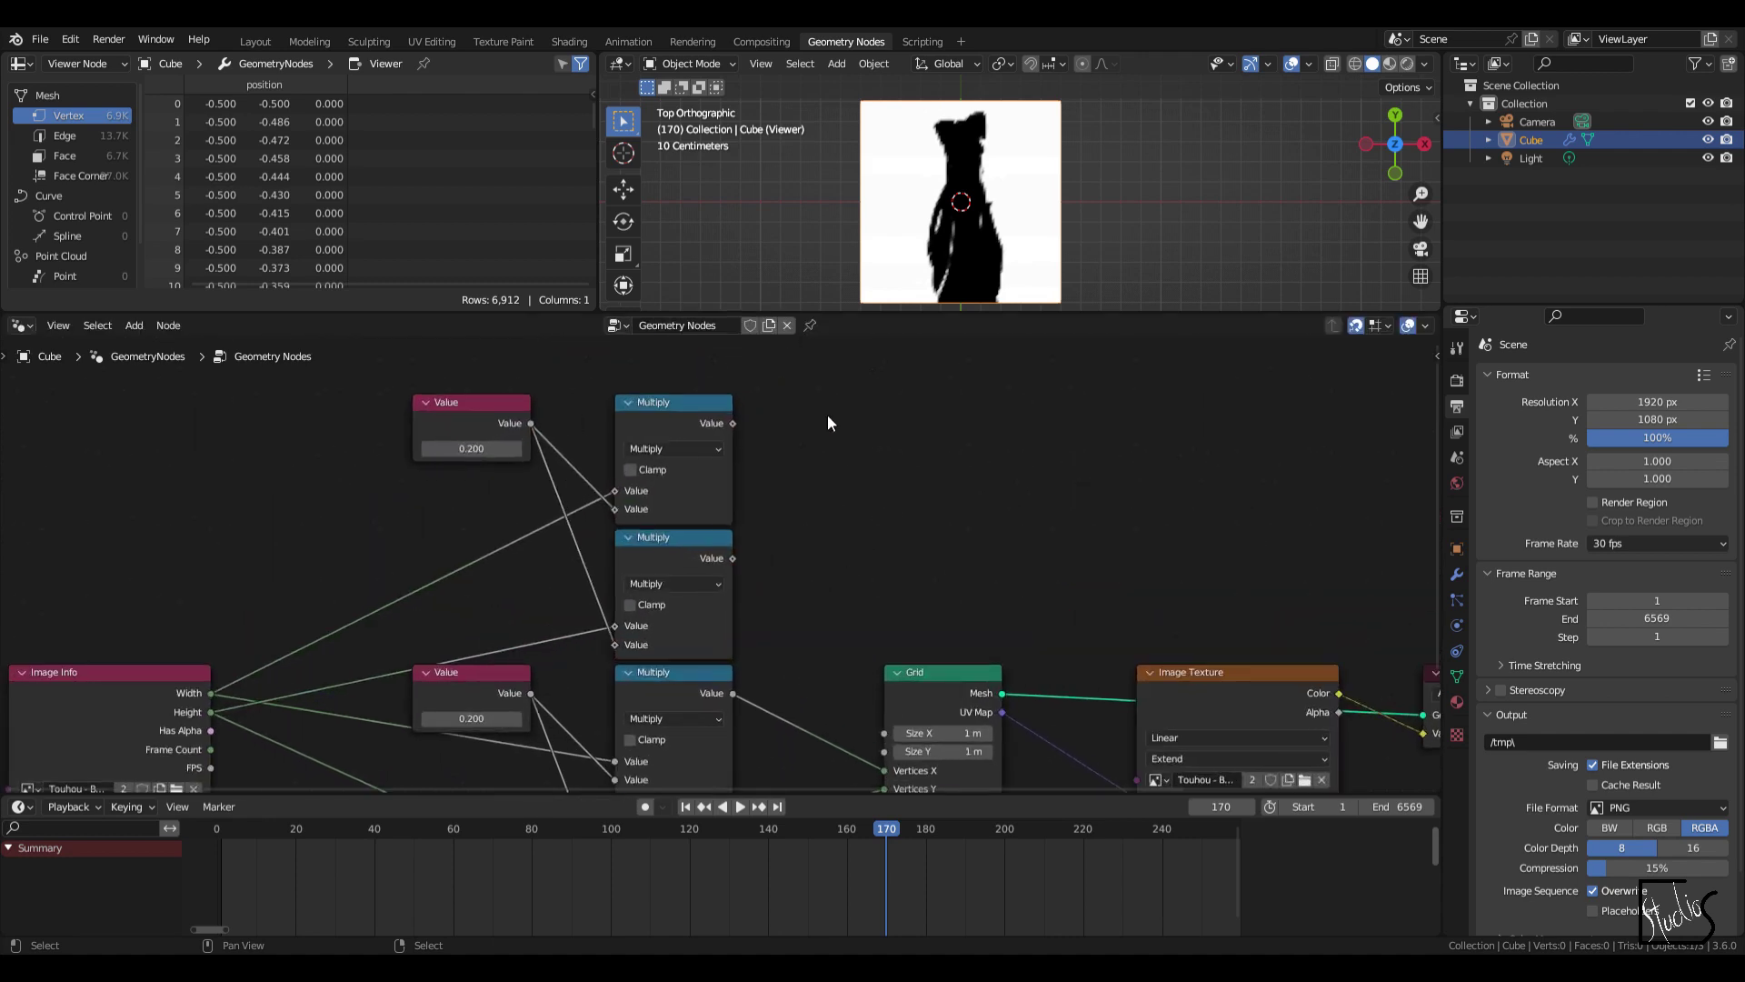
Step: Connect the copied Multiply nodes to Grid Size X and Size Y and set the new Value to 0.005
alt+right_drag(688, 418, 920, 674)
alt+right_drag(679, 553, 935, 738)
click(502, 451)
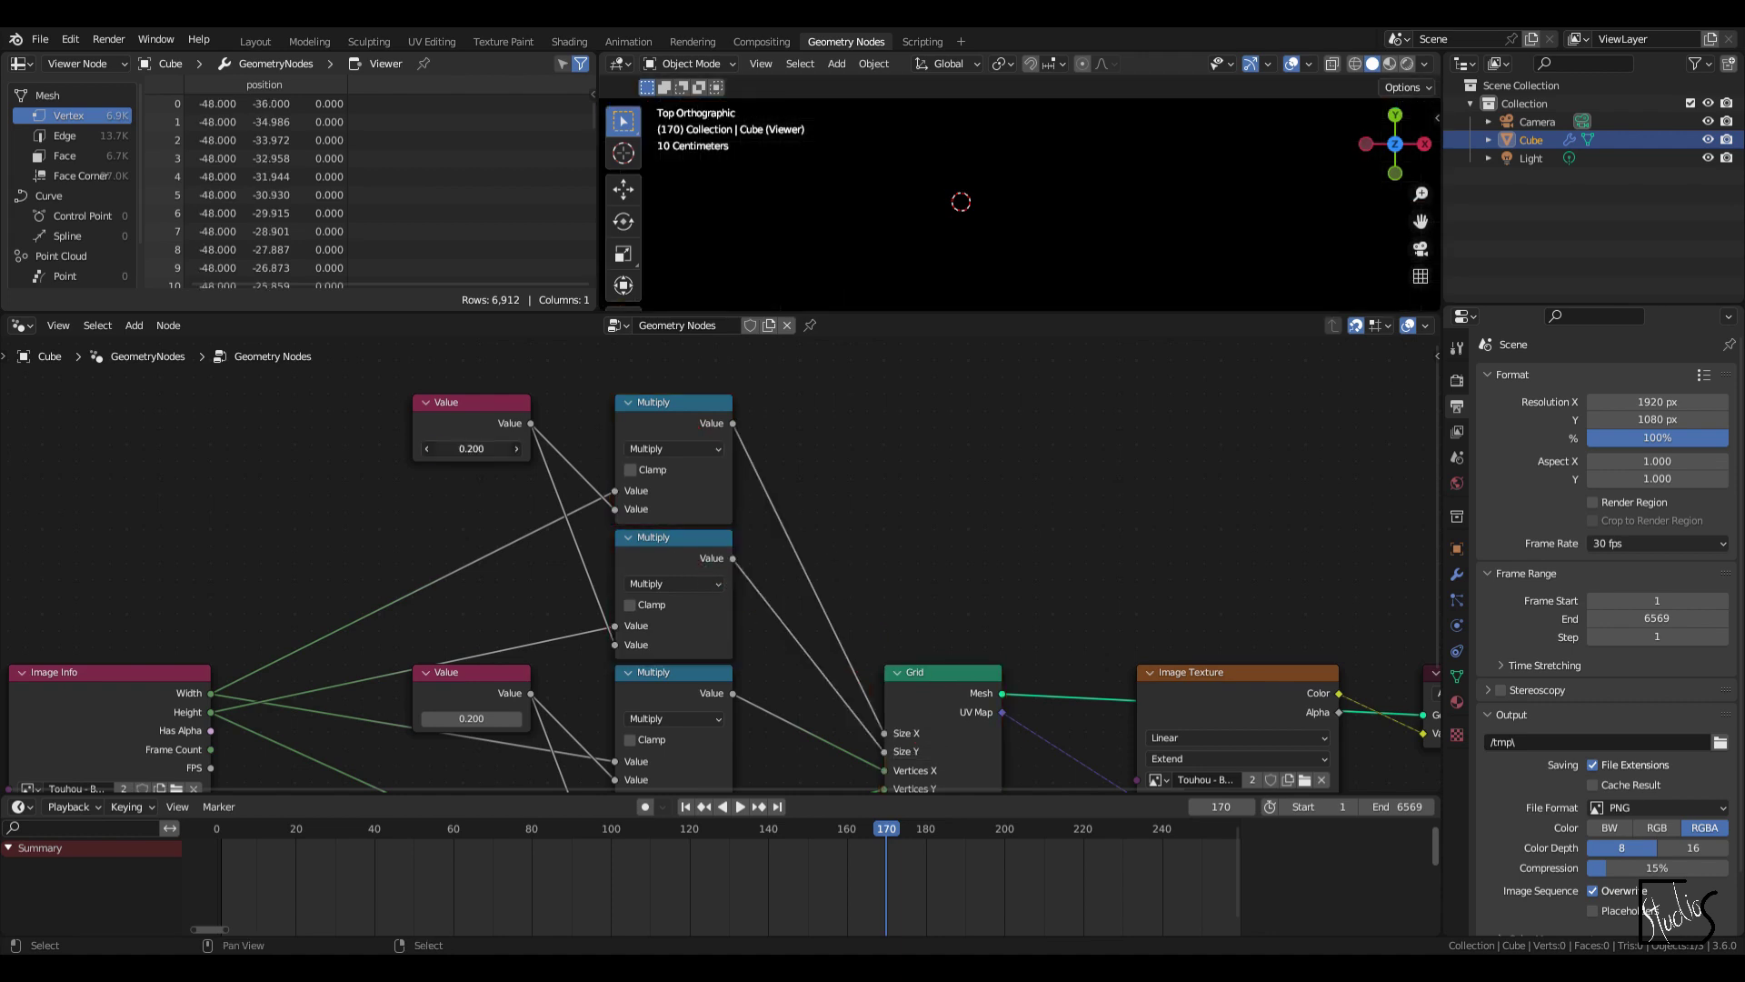
text(0.005)
key(Return)
scroll(958, 169, down, 3)
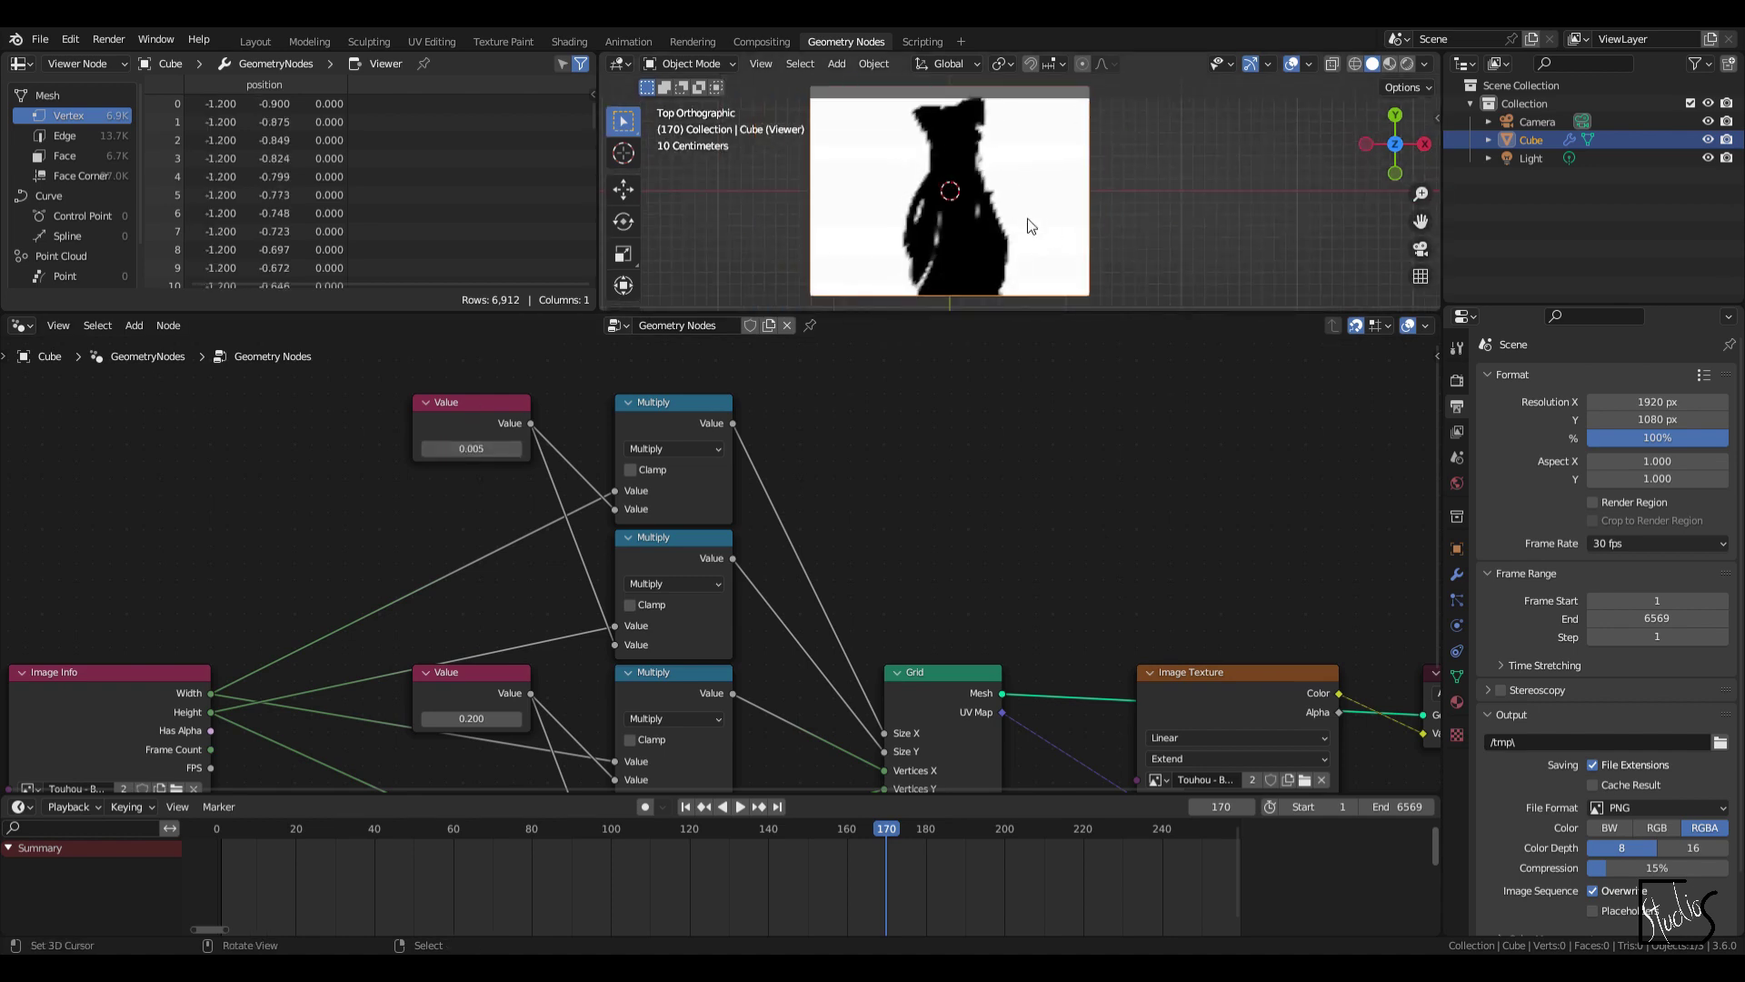
scroll(1318, 549, down, 2)
Step: Play the animation to preview the grid, stop near frame 175, and select Viewer and Group Output
middle_drag(1318, 549, 932, 439)
key(space)
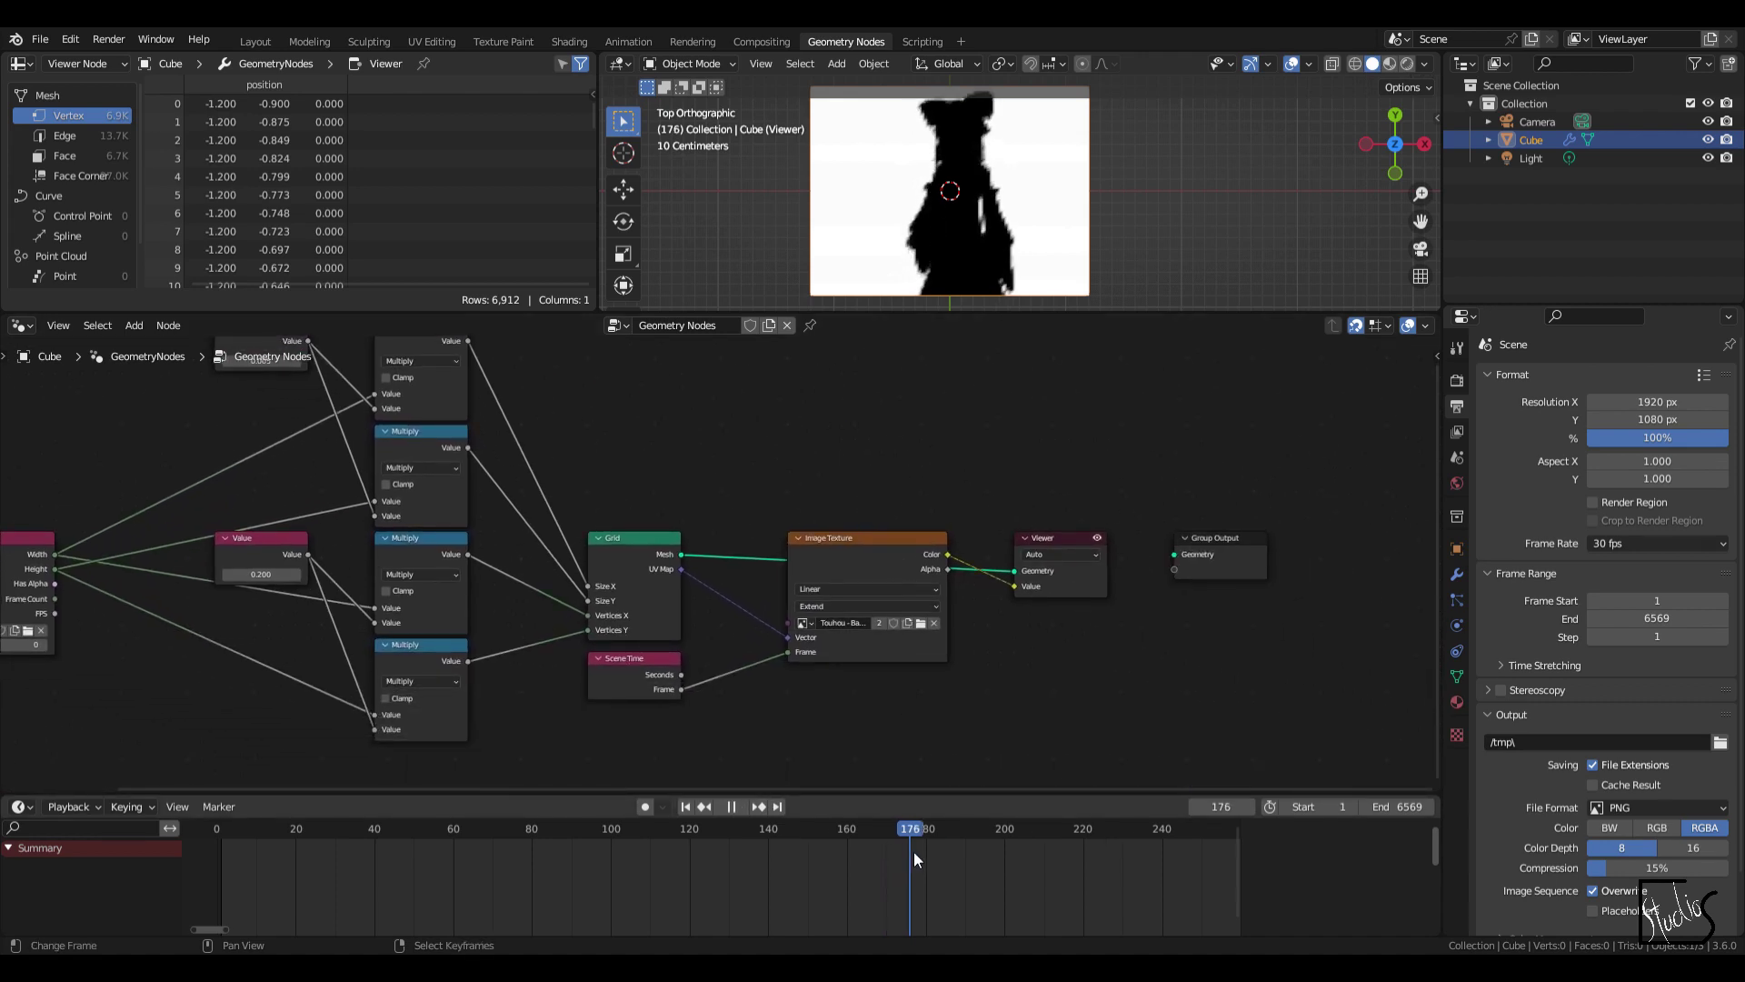
mouse_move(914, 850)
mouse_down()
mouse_move(1098, 852)
mouse_move(776, 875)
mouse_move(907, 871)
mouse_up()
key(space)
middle_drag(1163, 506, 892, 455)
drag(731, 420, 974, 558)
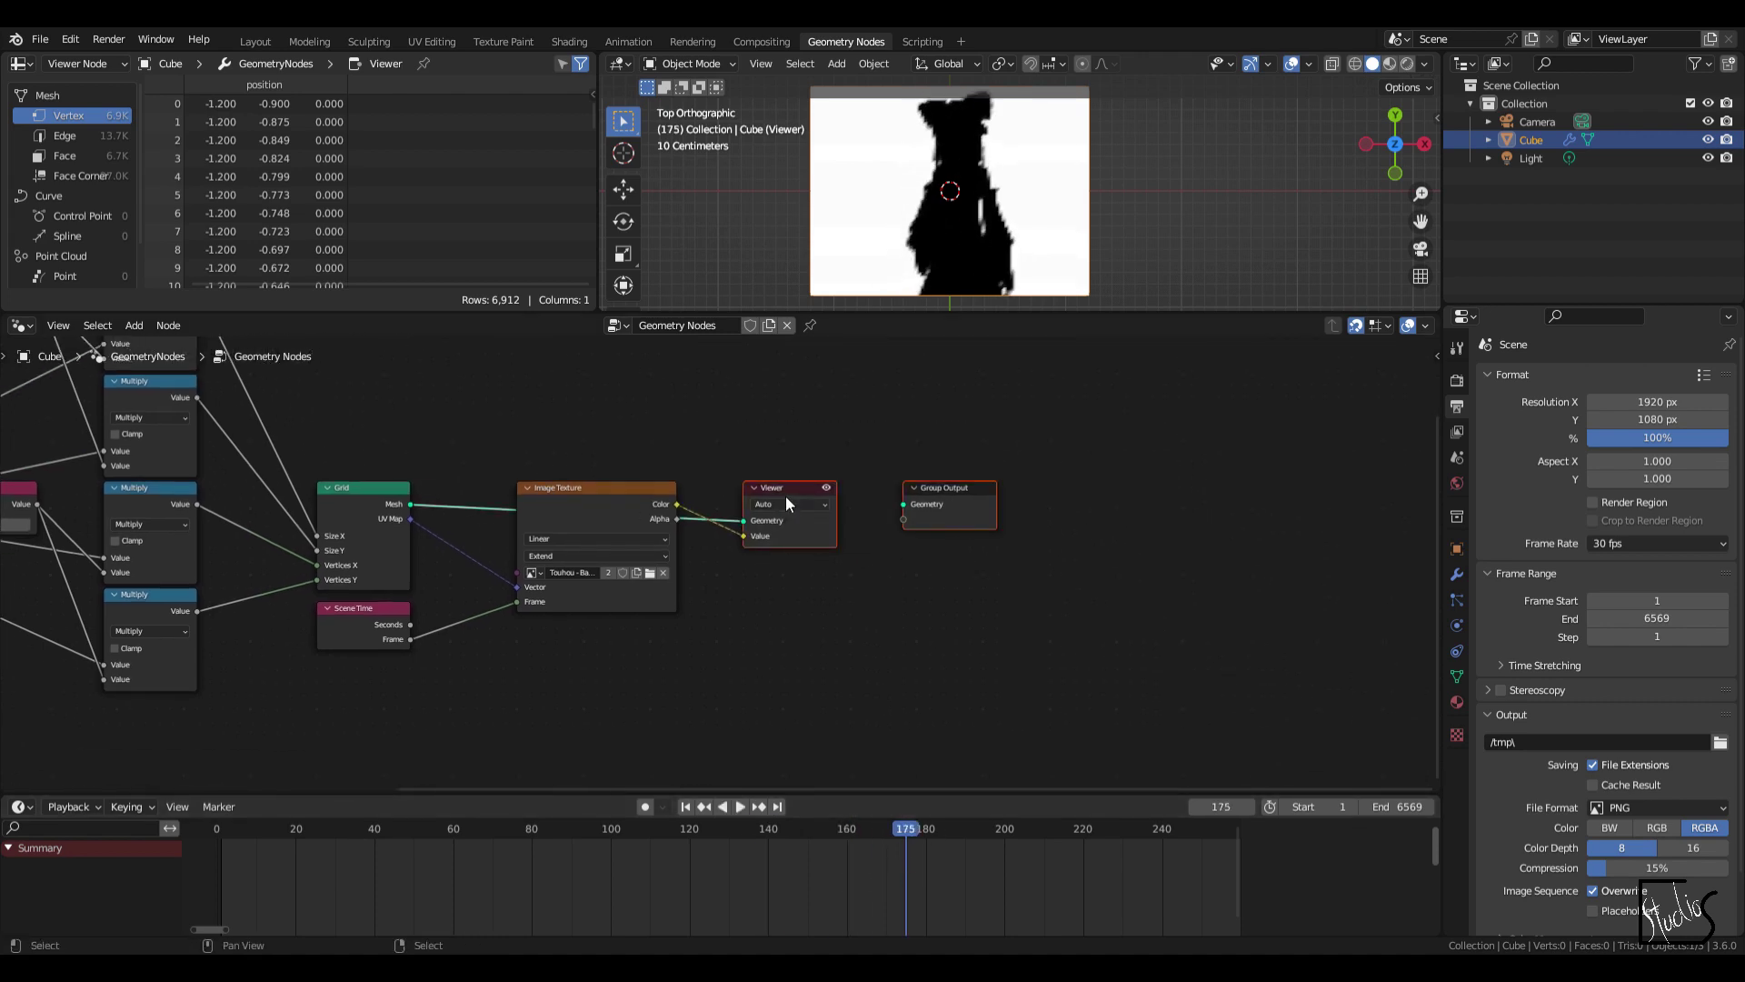
Step: Shift the Viewer and Group Output nodes right and insert an Instance on Points node before the Viewer
key(g)
click(1180, 483)
click(881, 564)
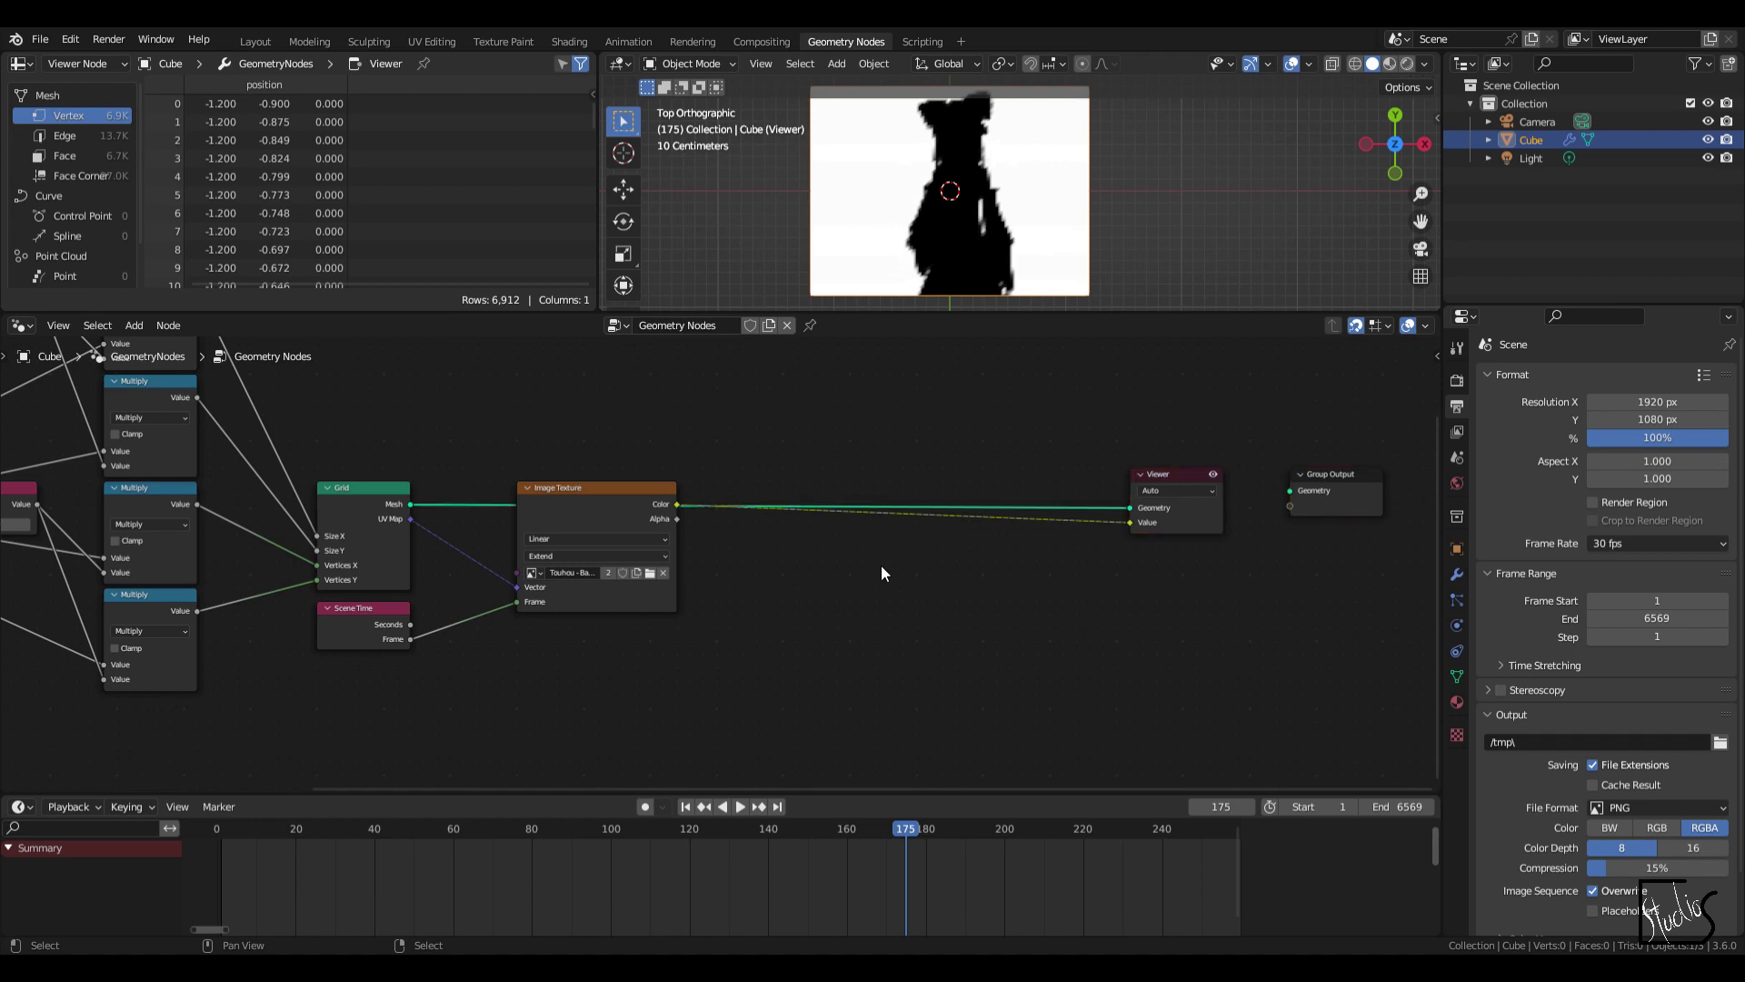
key(F3)
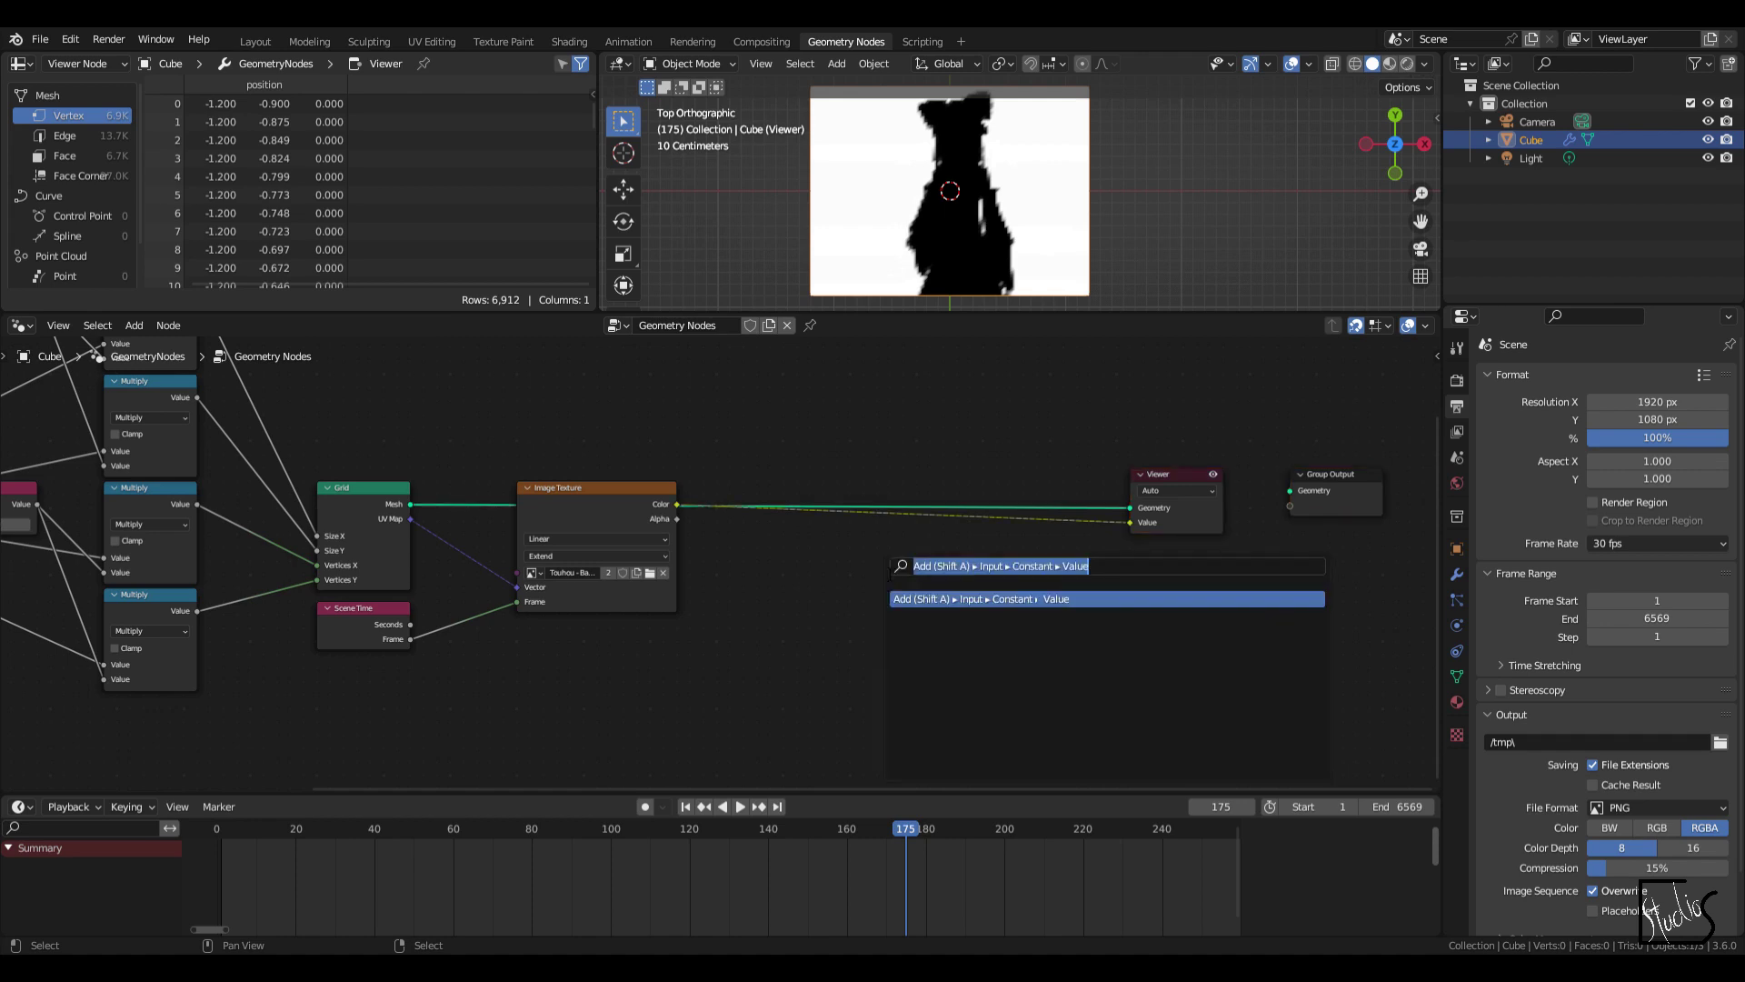
text(instance)
key(Return)
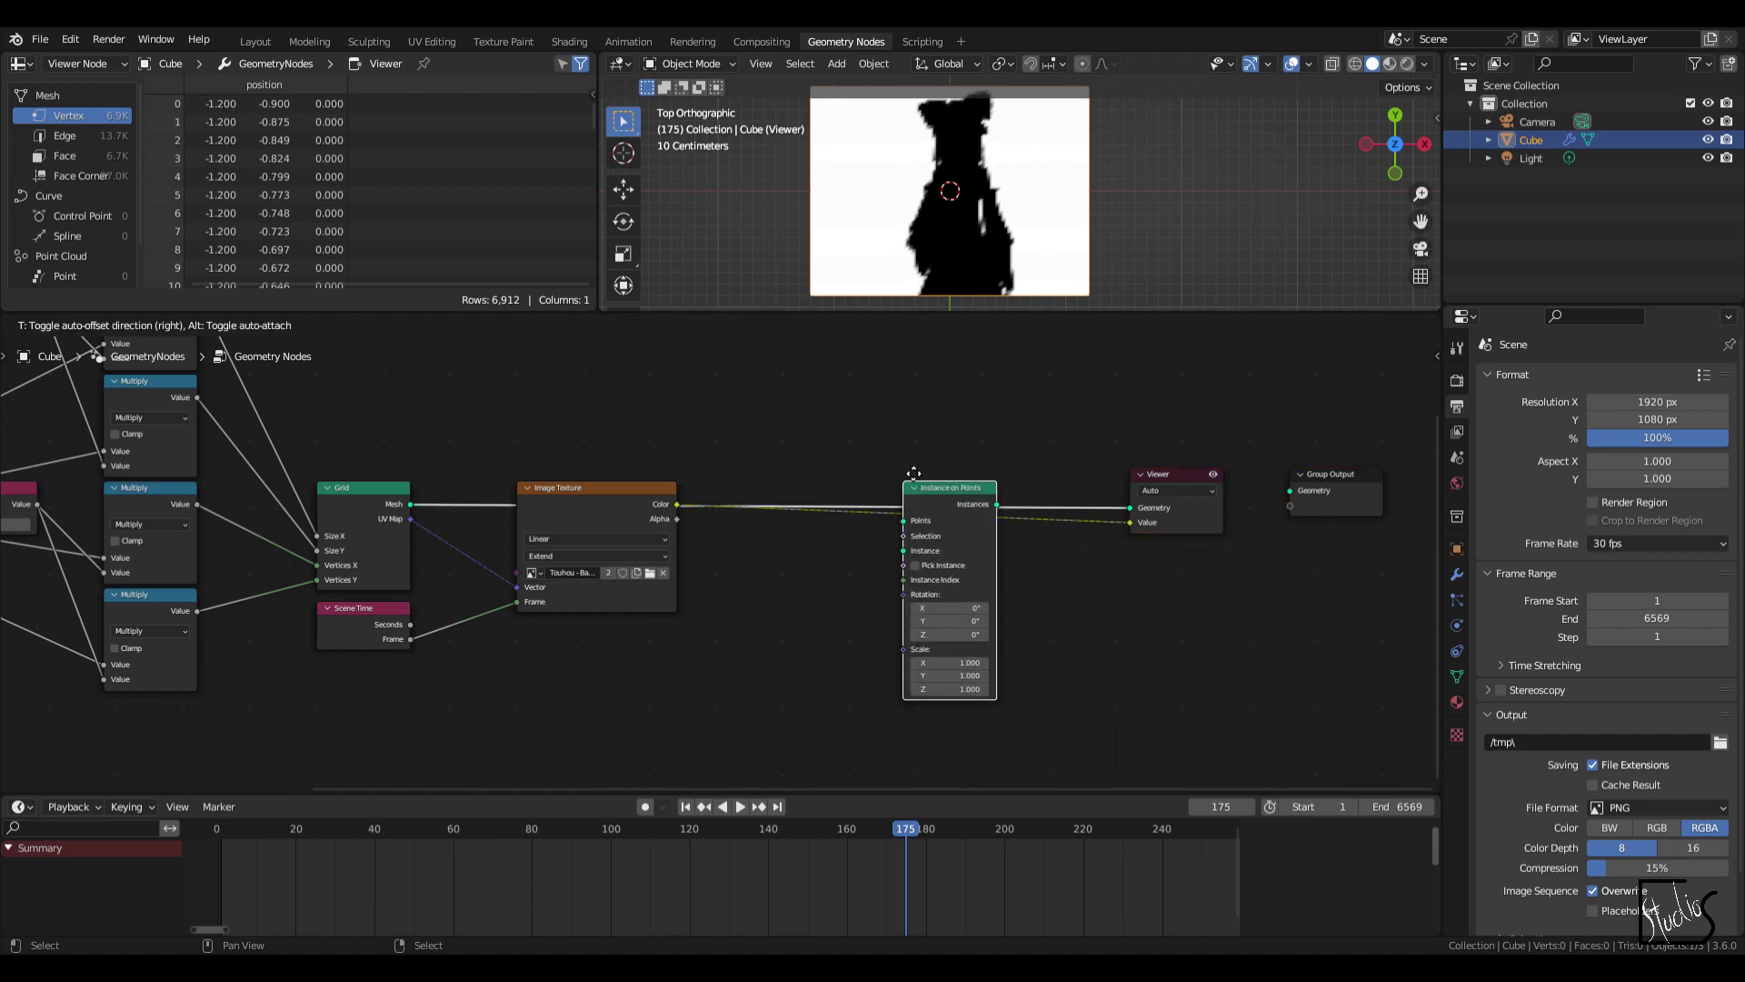
click(914, 474)
scroll(780, 587, up, 3)
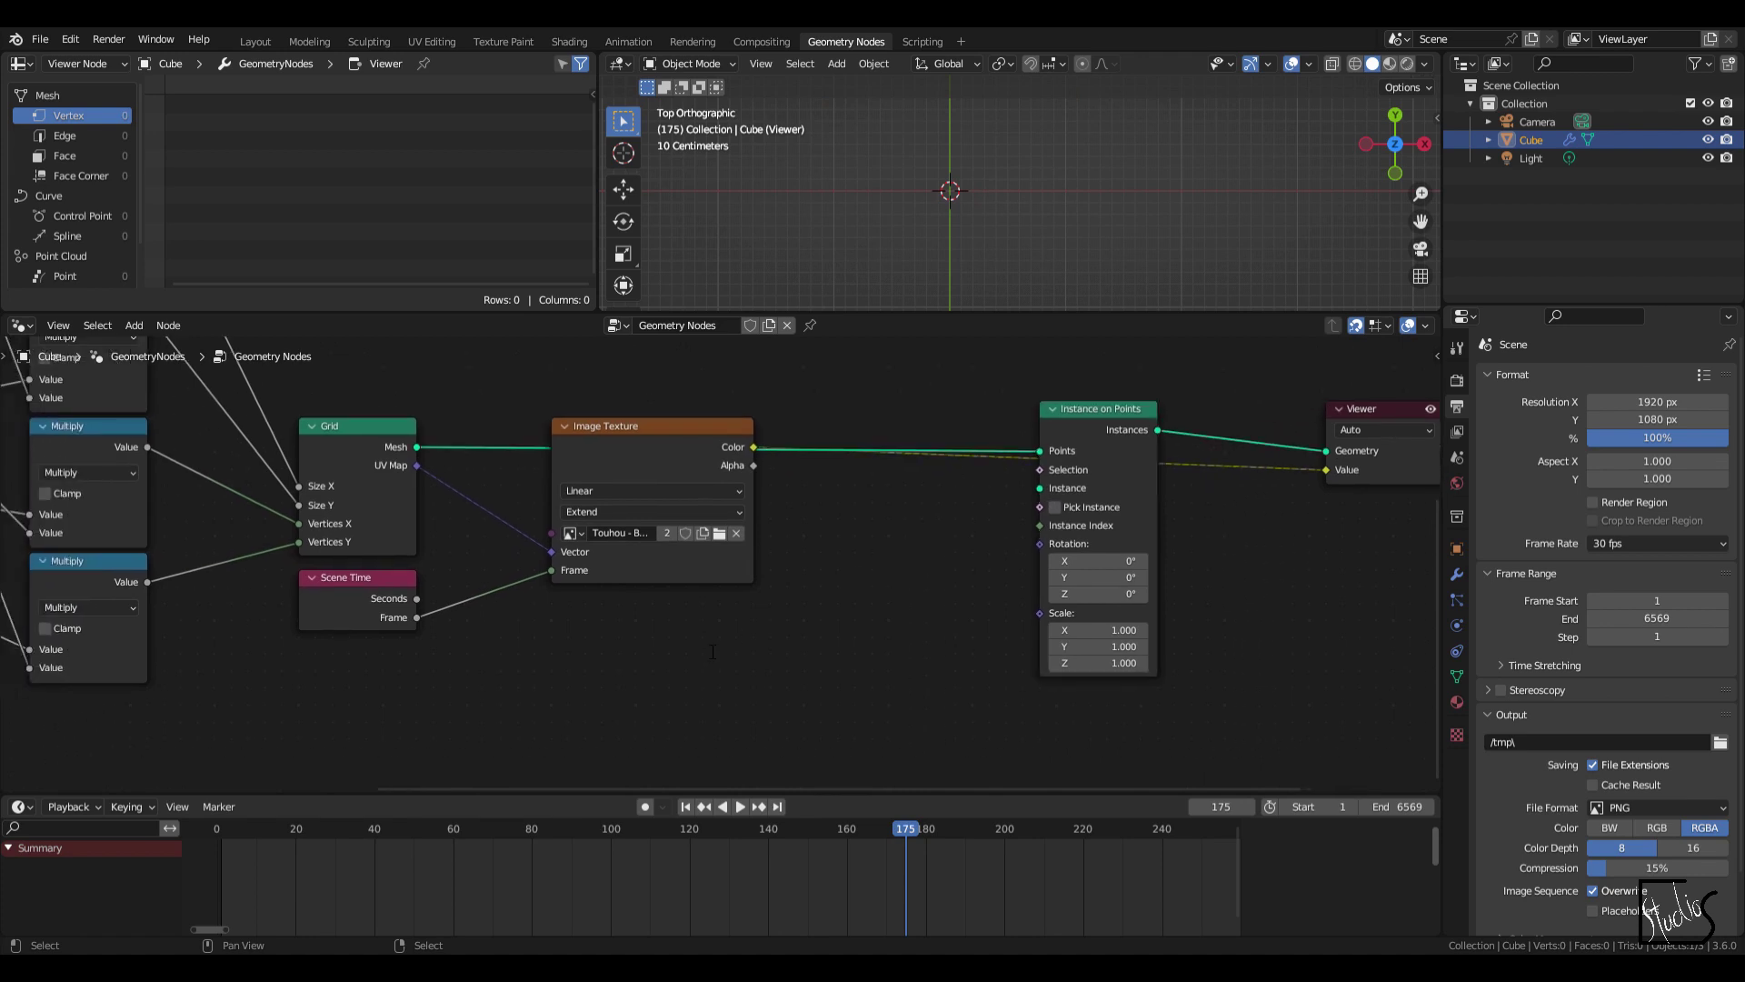
Step: Add an Ico Sphere with 0.5 m radius and 3 subdivisions as the instance geometry
key(F3)
text(ico)
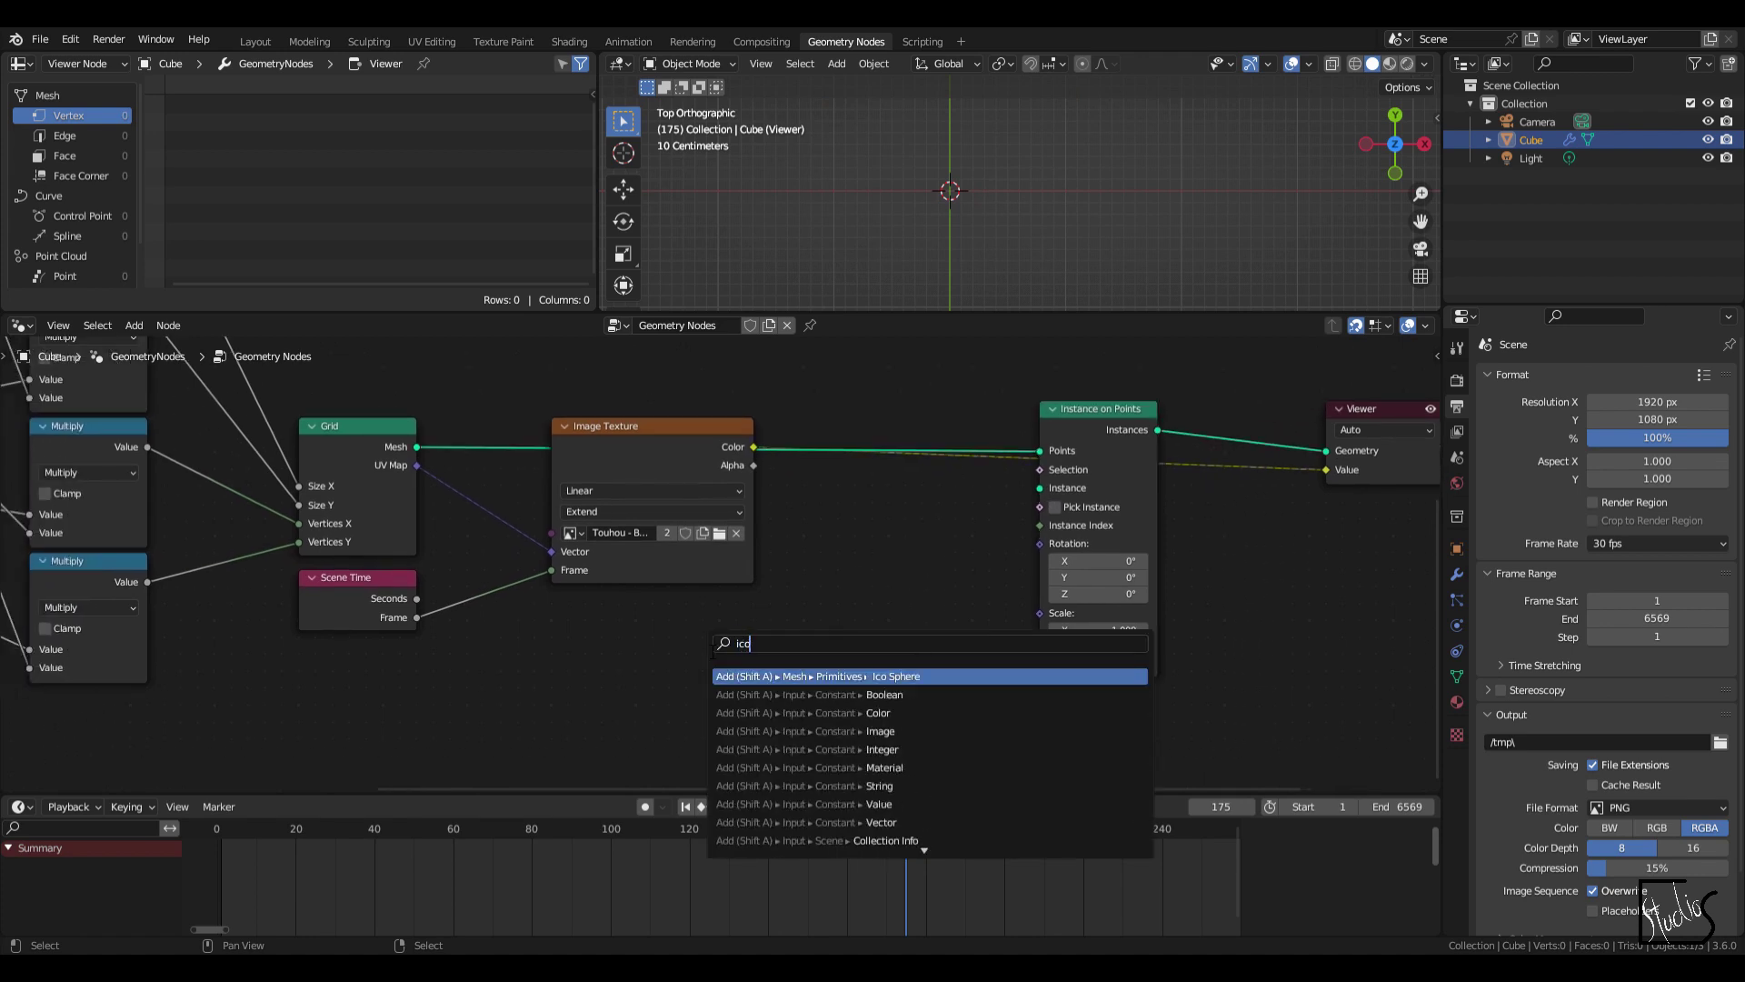
key(Return)
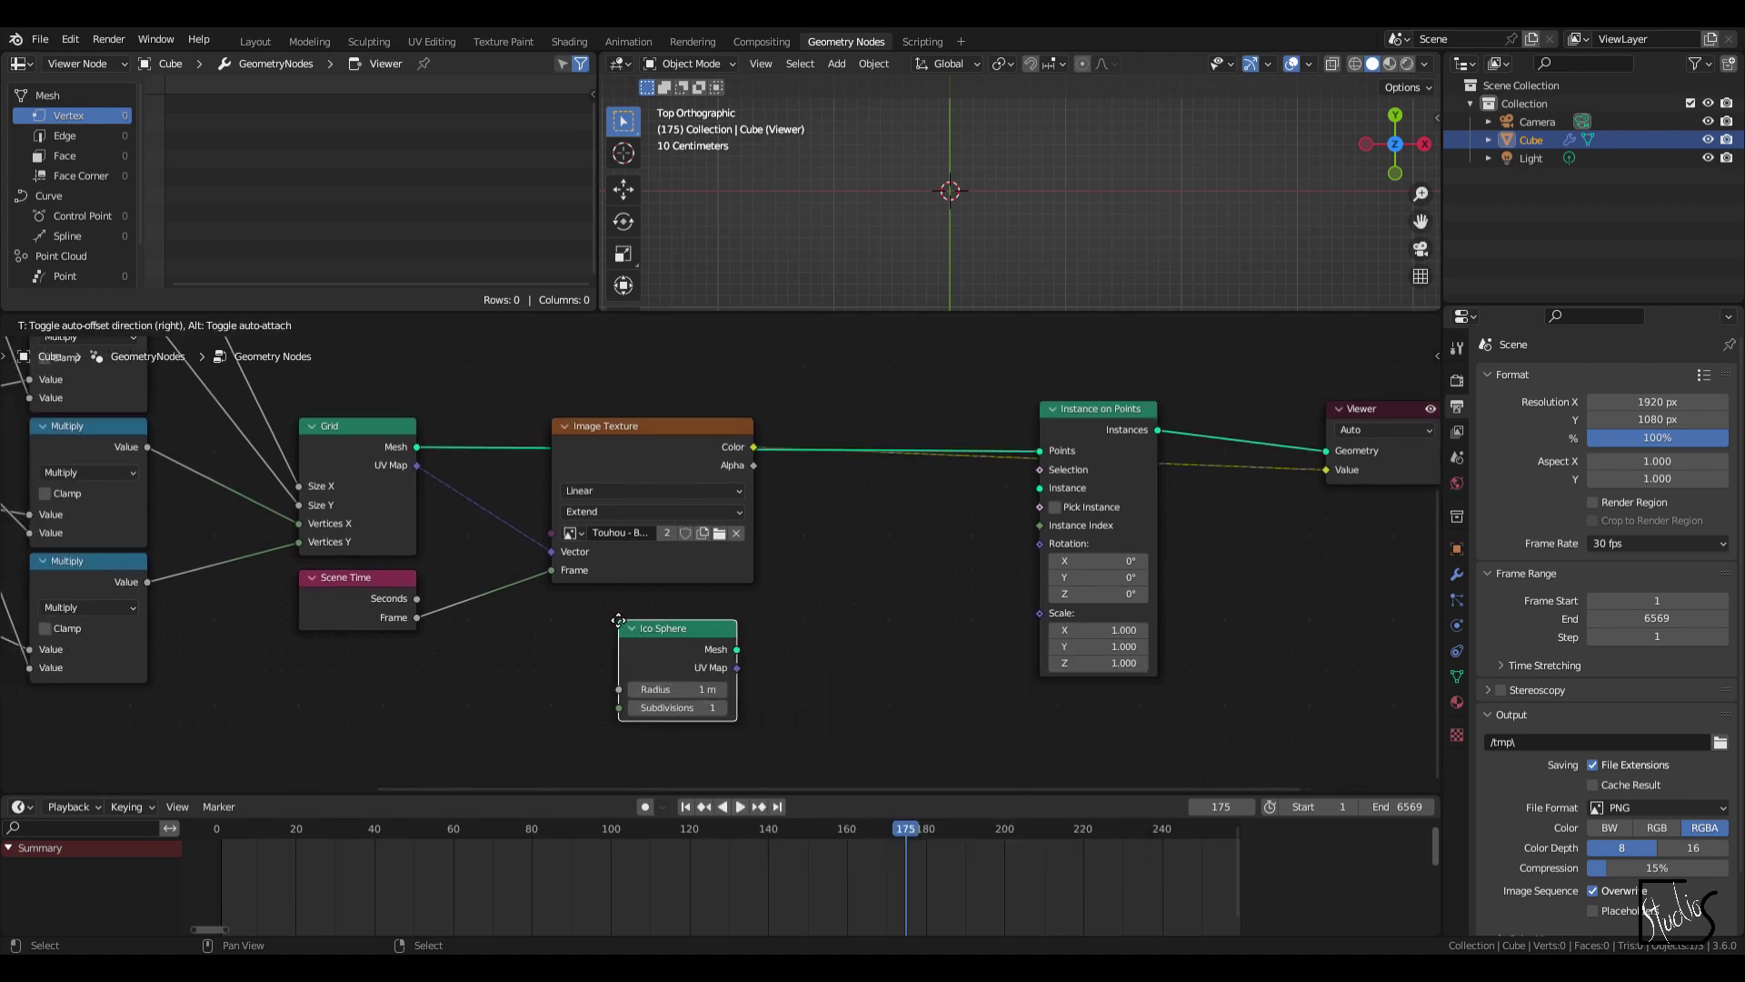
click(637, 612)
scroll(727, 680, up, 2)
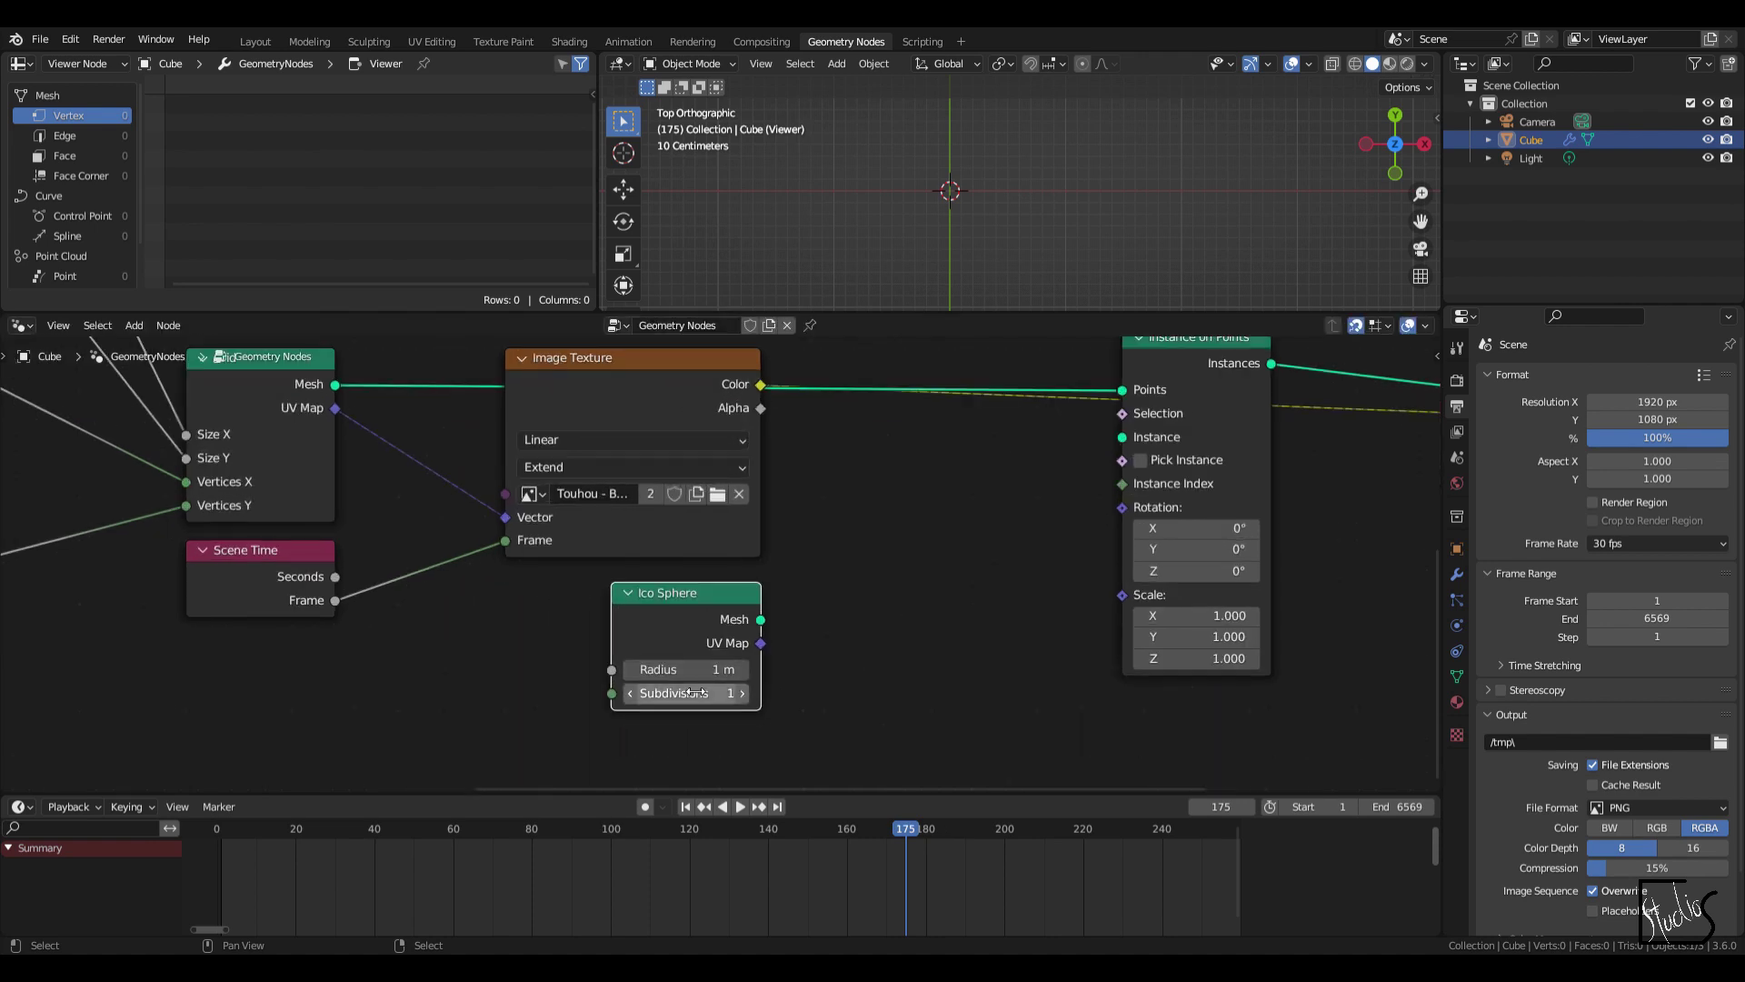
click(719, 669)
text(0.5)
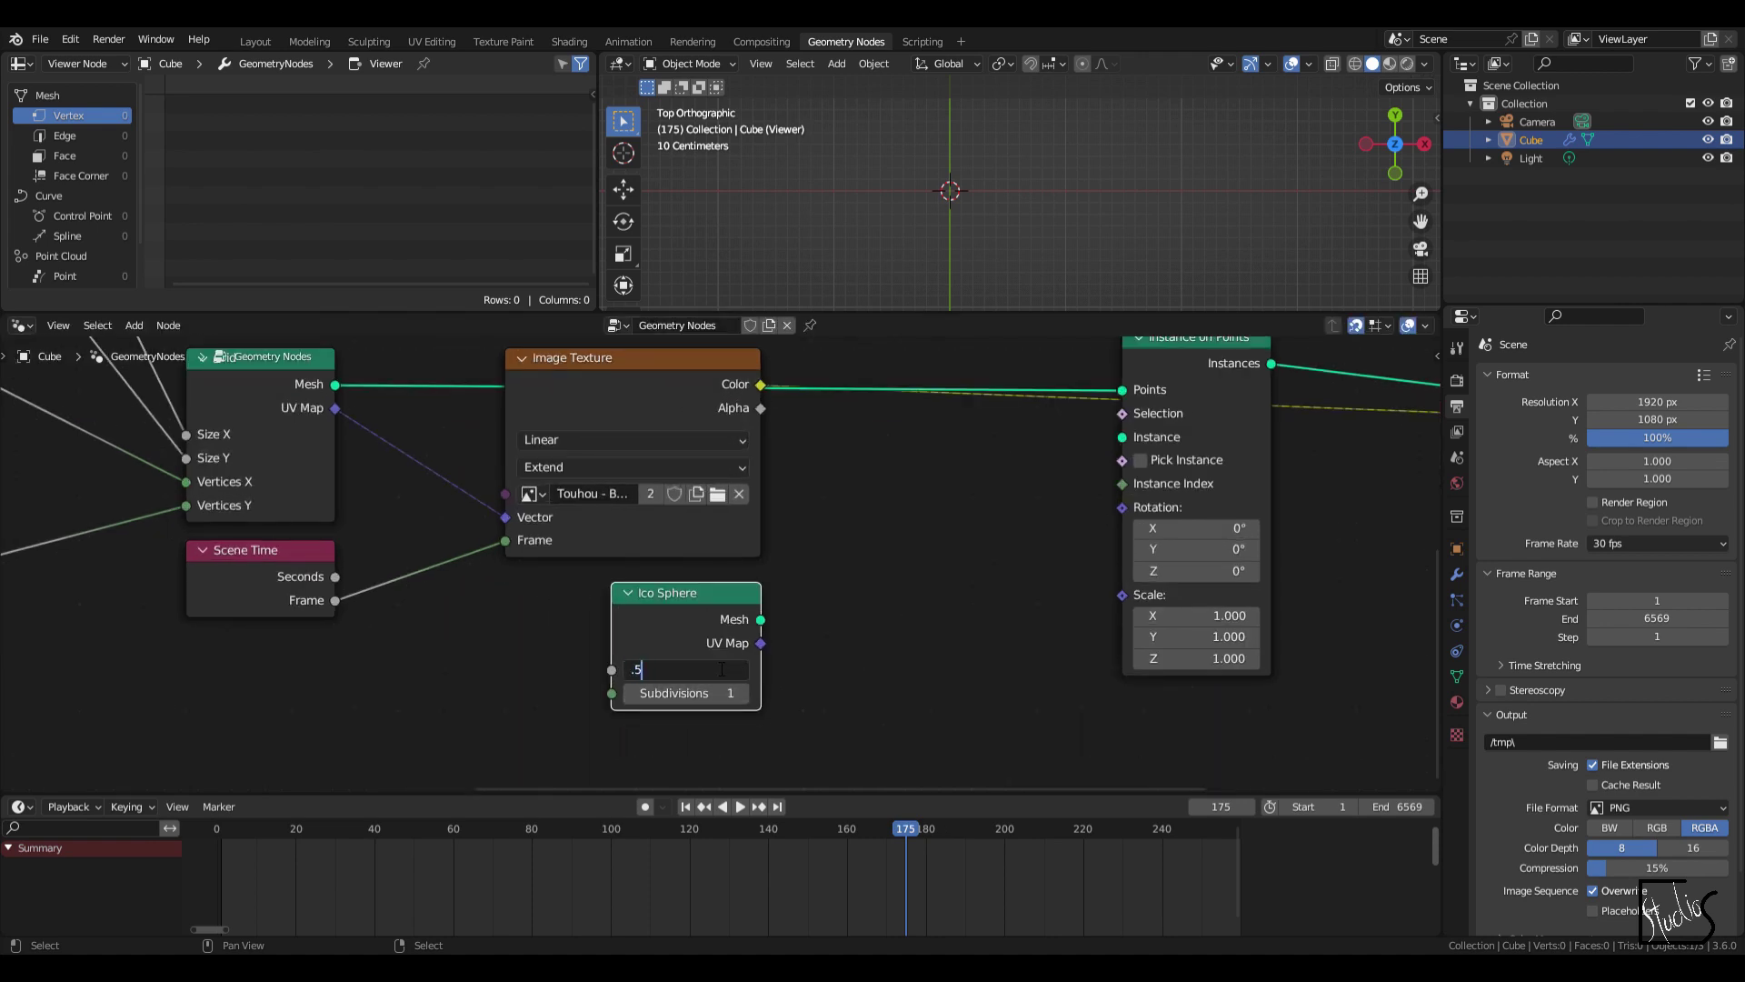
key(Tab)
text(3)
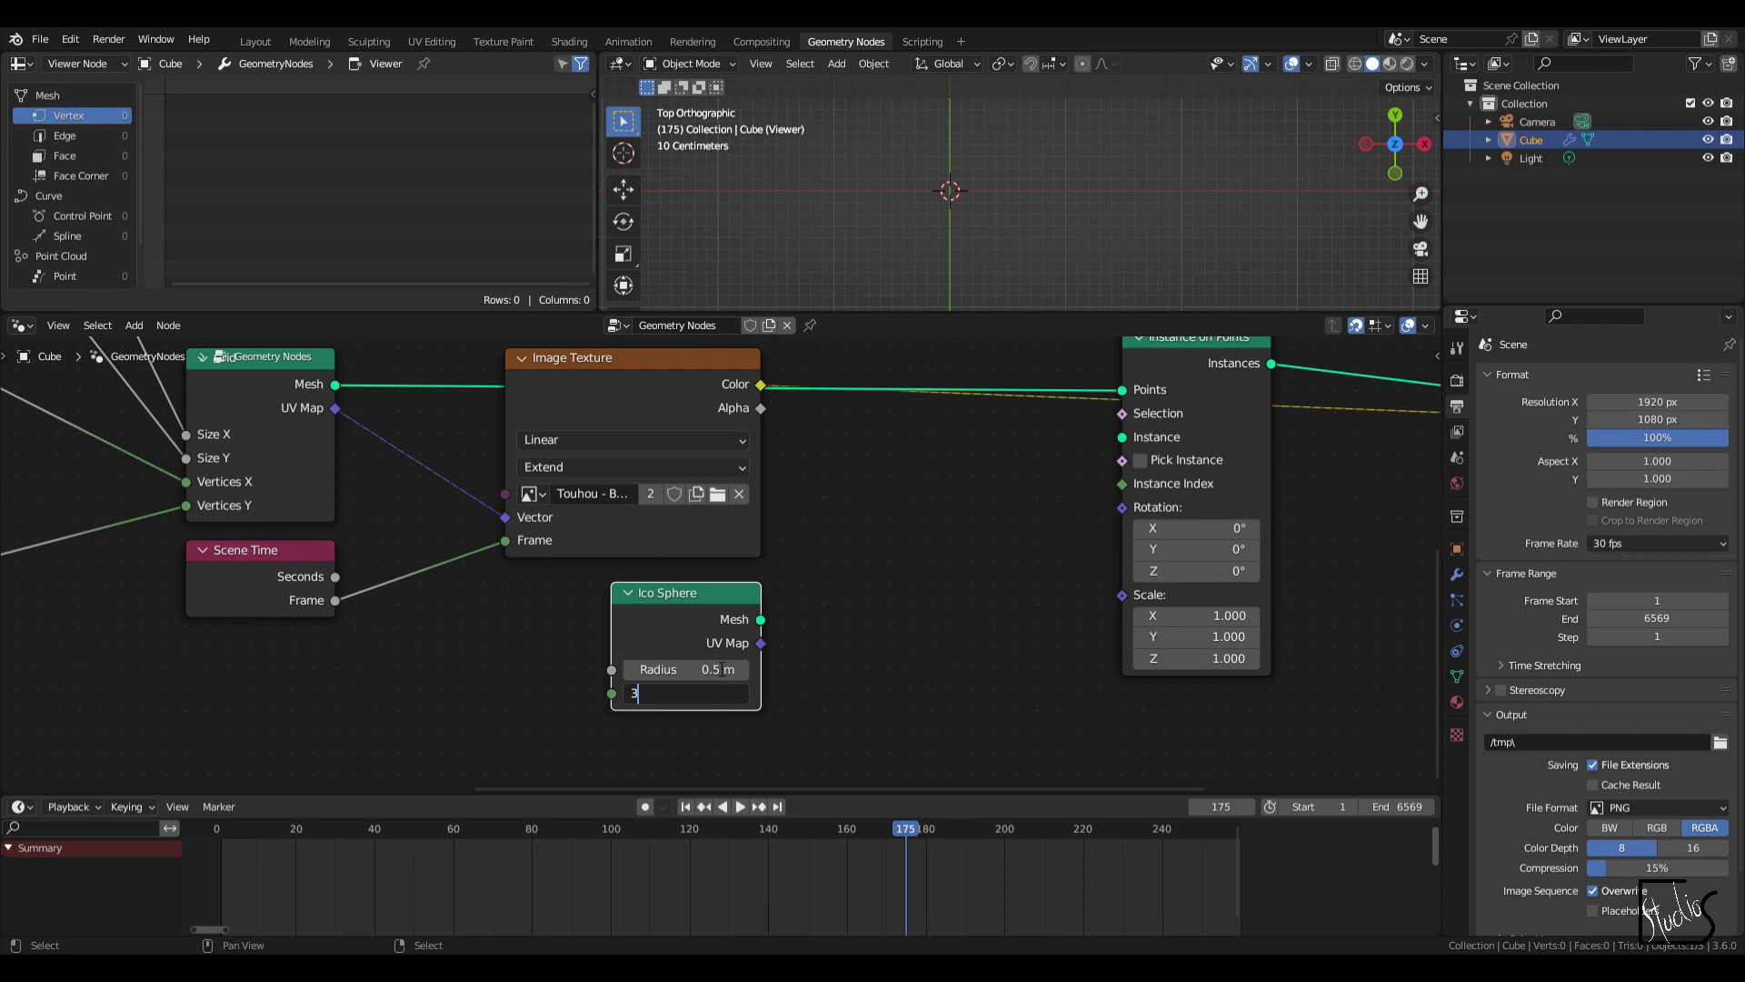
key(Return)
drag(761, 619, 1190, 476)
scroll(1191, 476, down, 1)
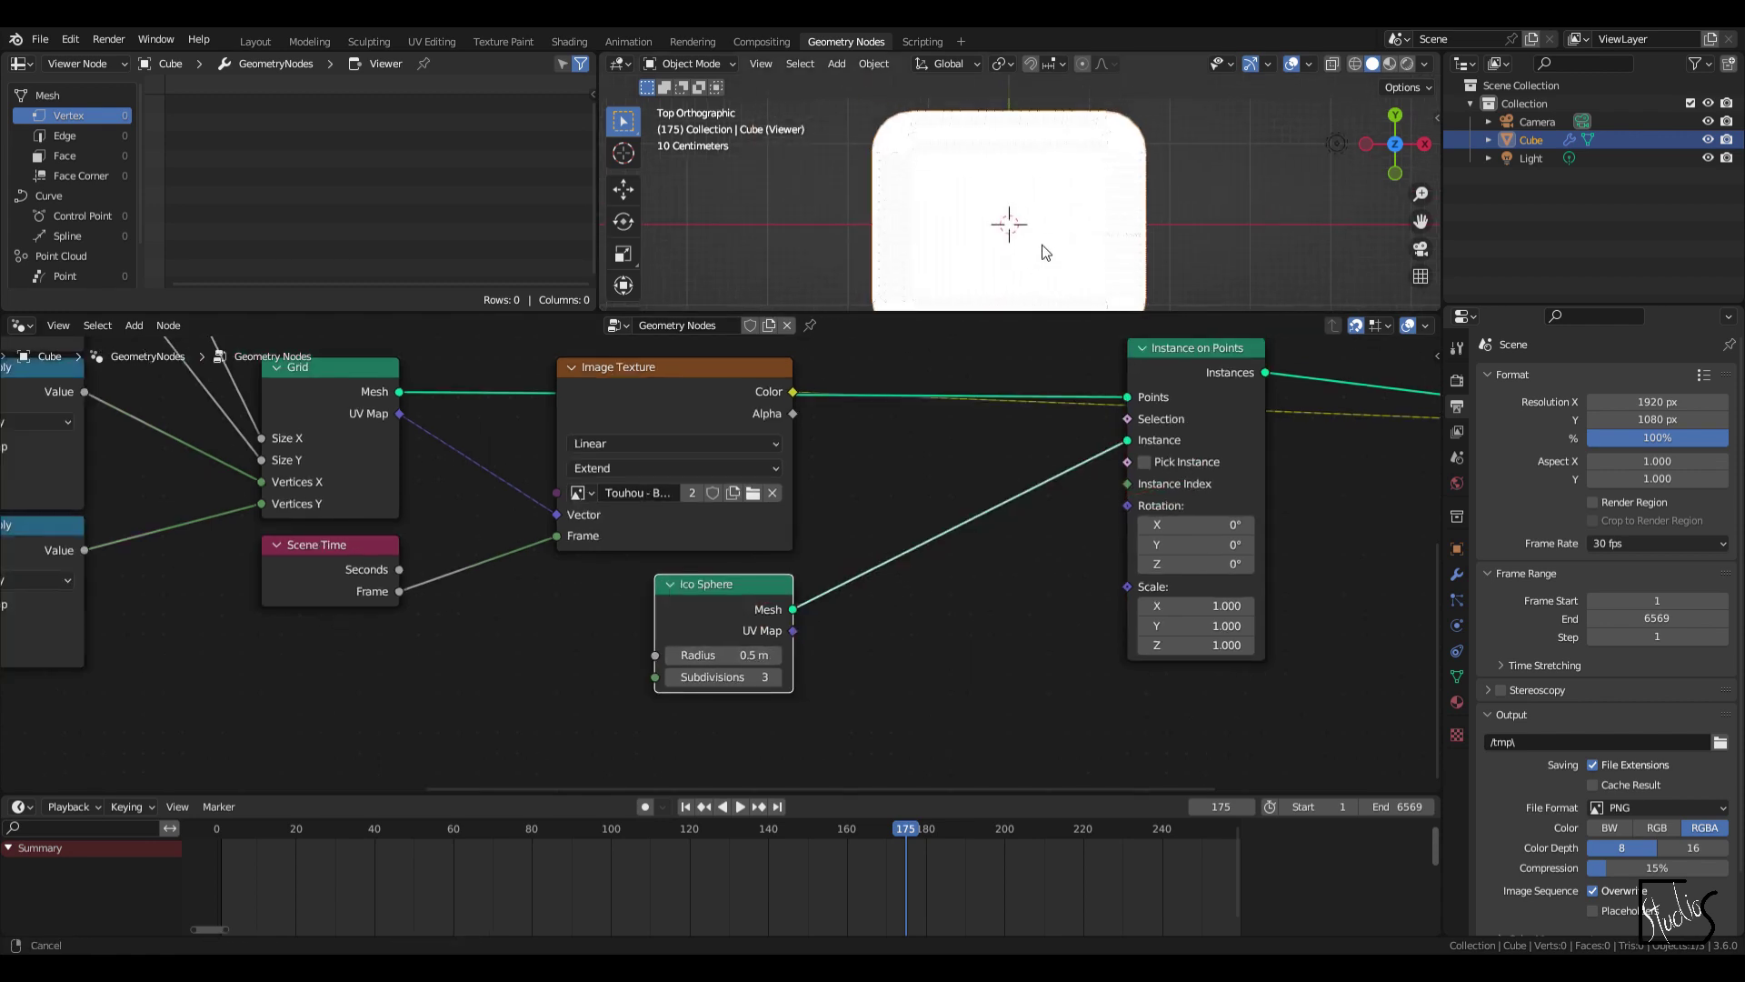
scroll(1045, 213, up, 2)
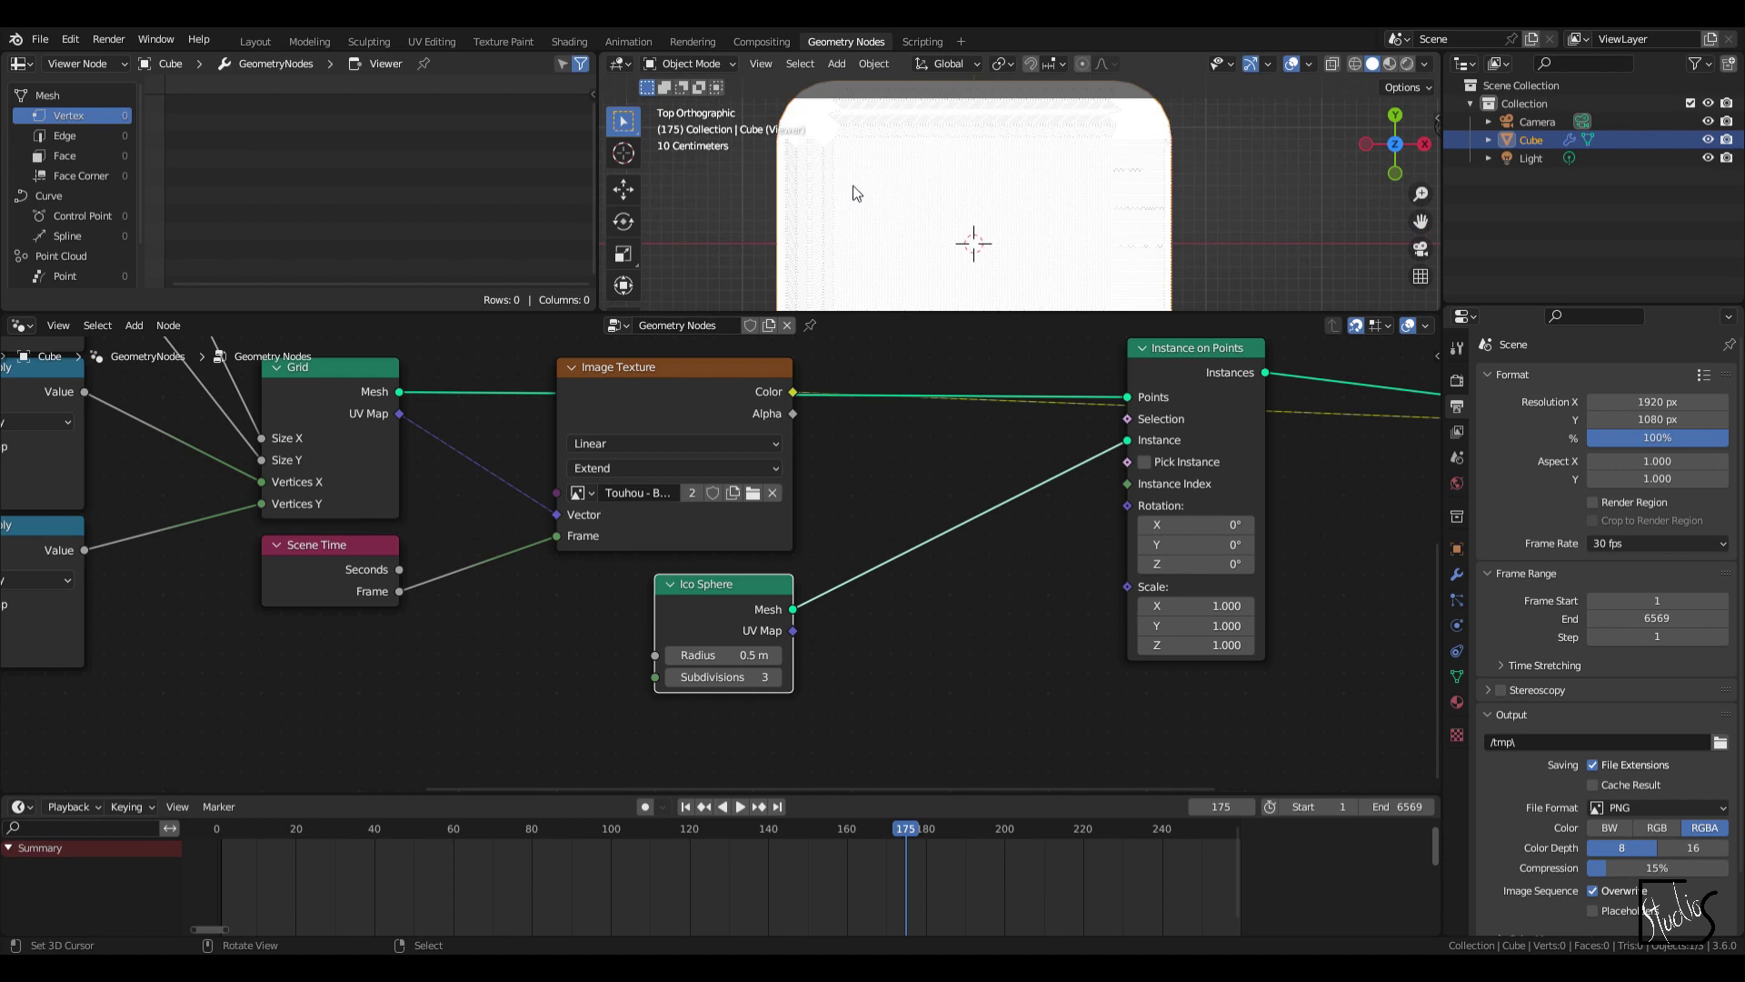
middle_drag(480, 692, 663, 669)
Step: Add a Math node below Scene Time and switch its operation to Divide
key(F3)
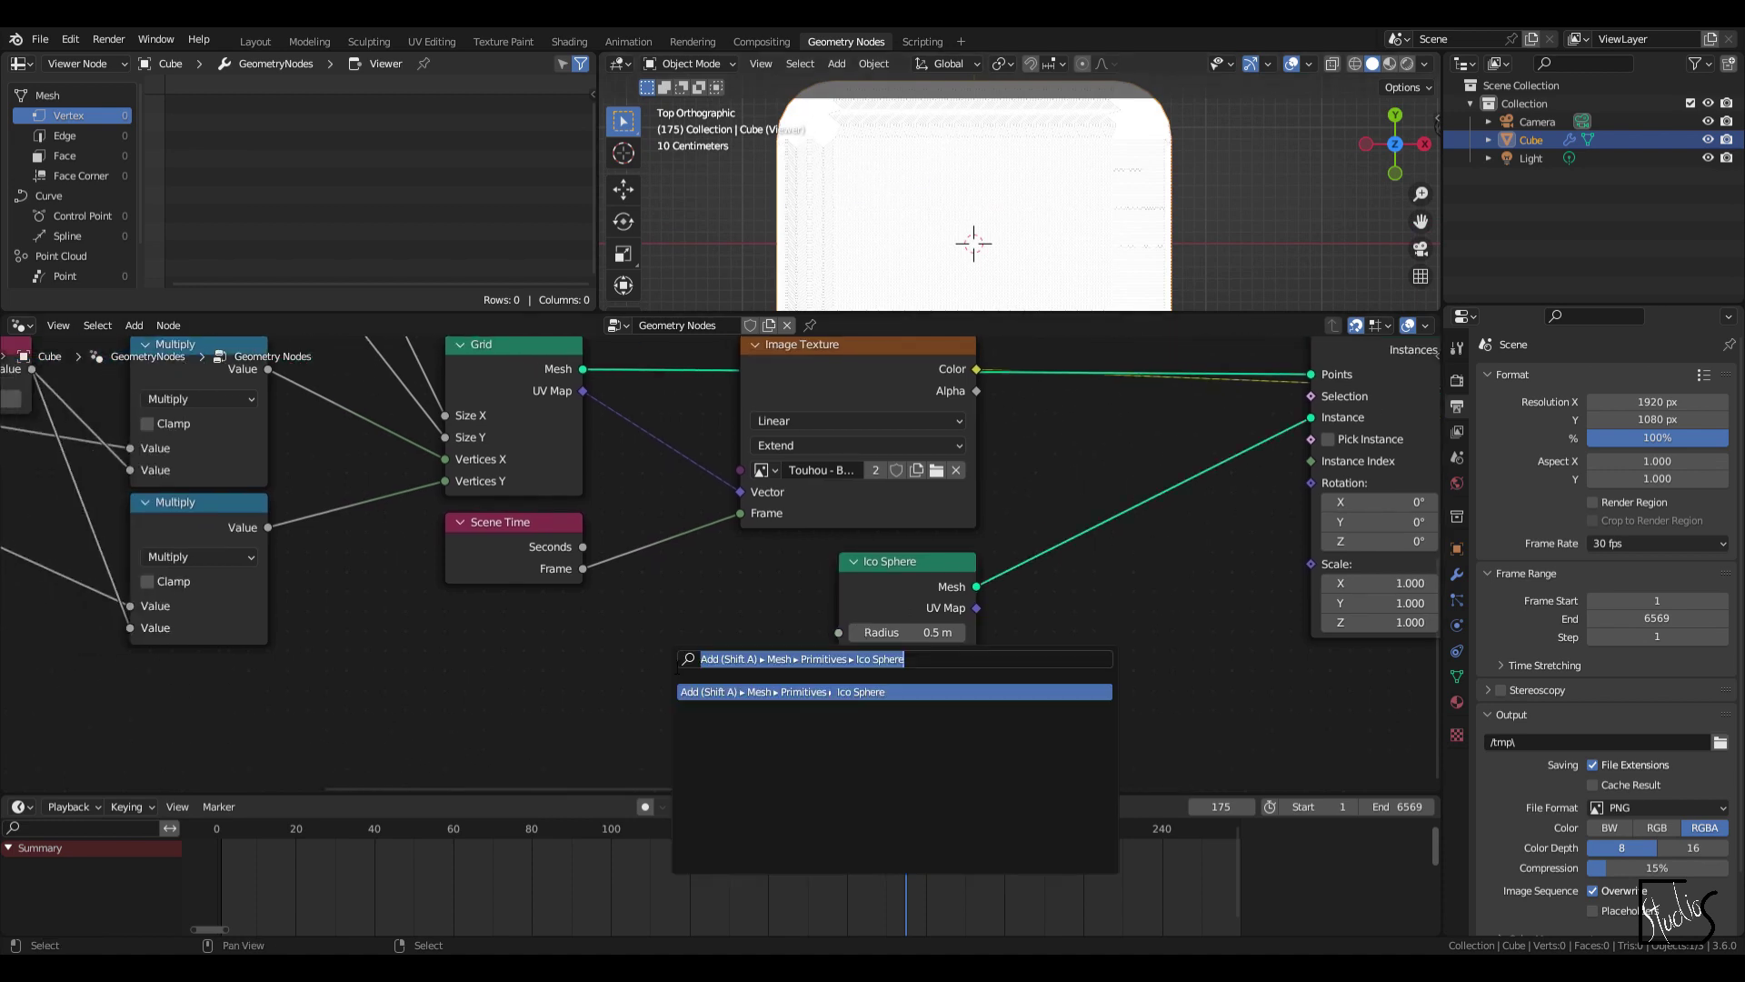
text(add)
key(Return)
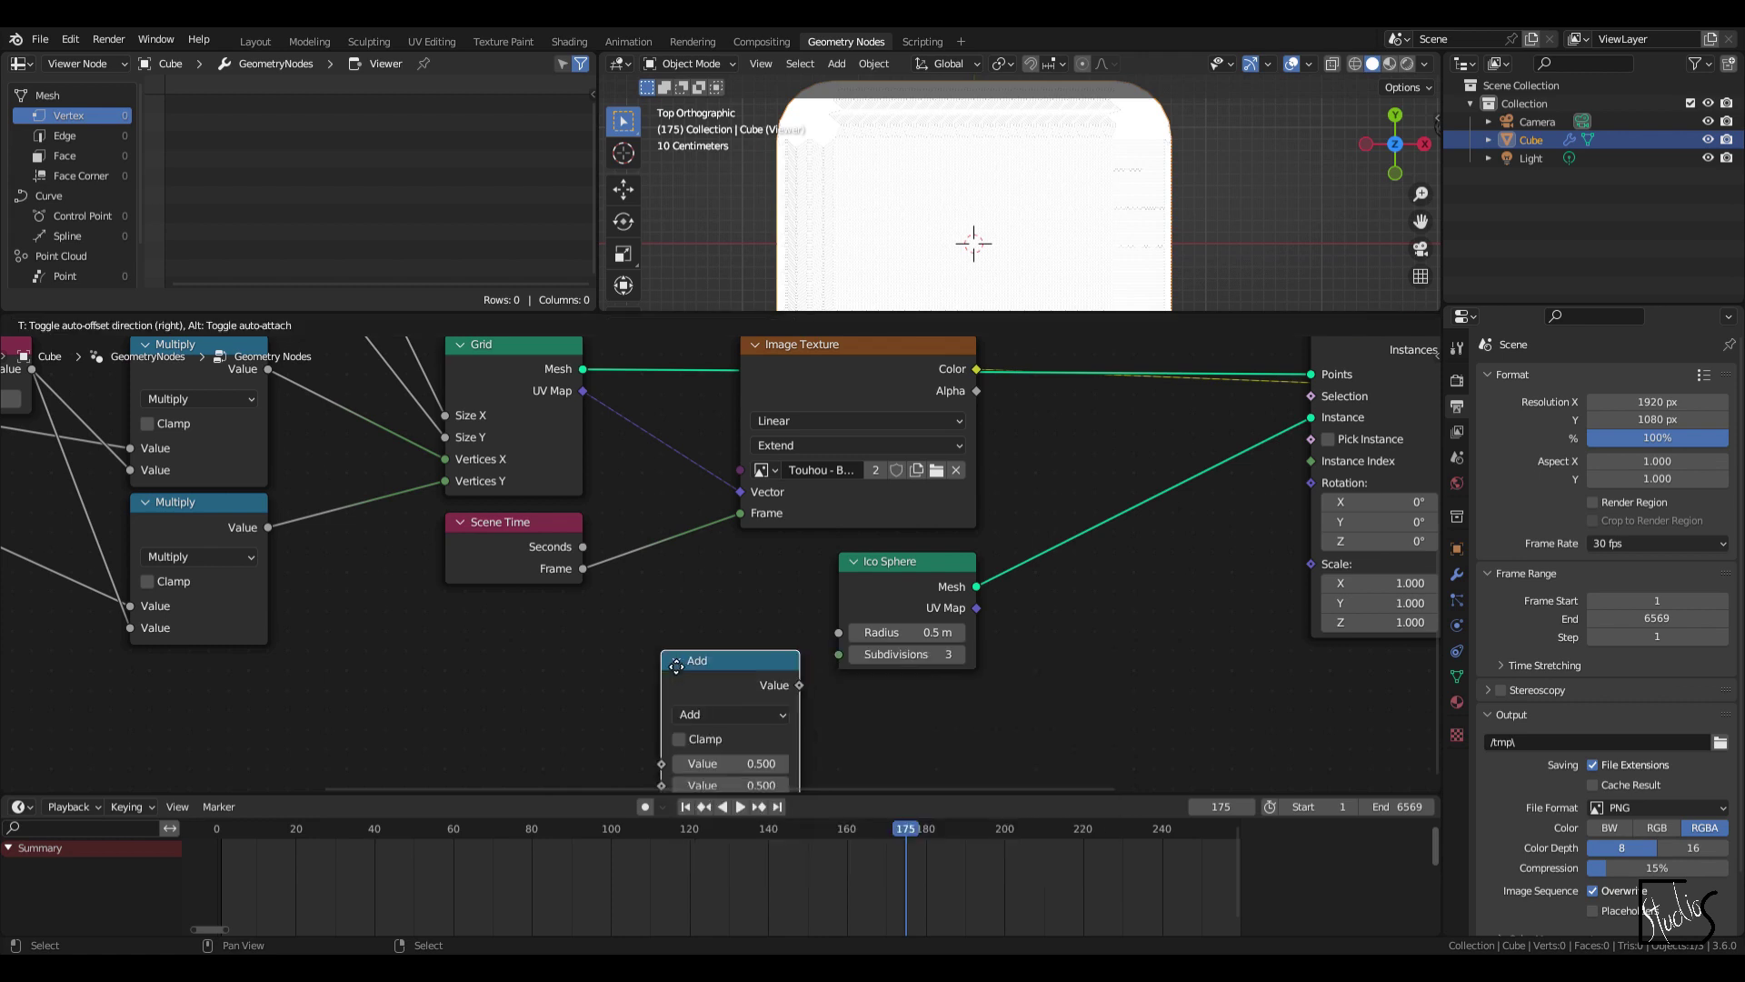
click(450, 650)
scroll(603, 655, up, 3)
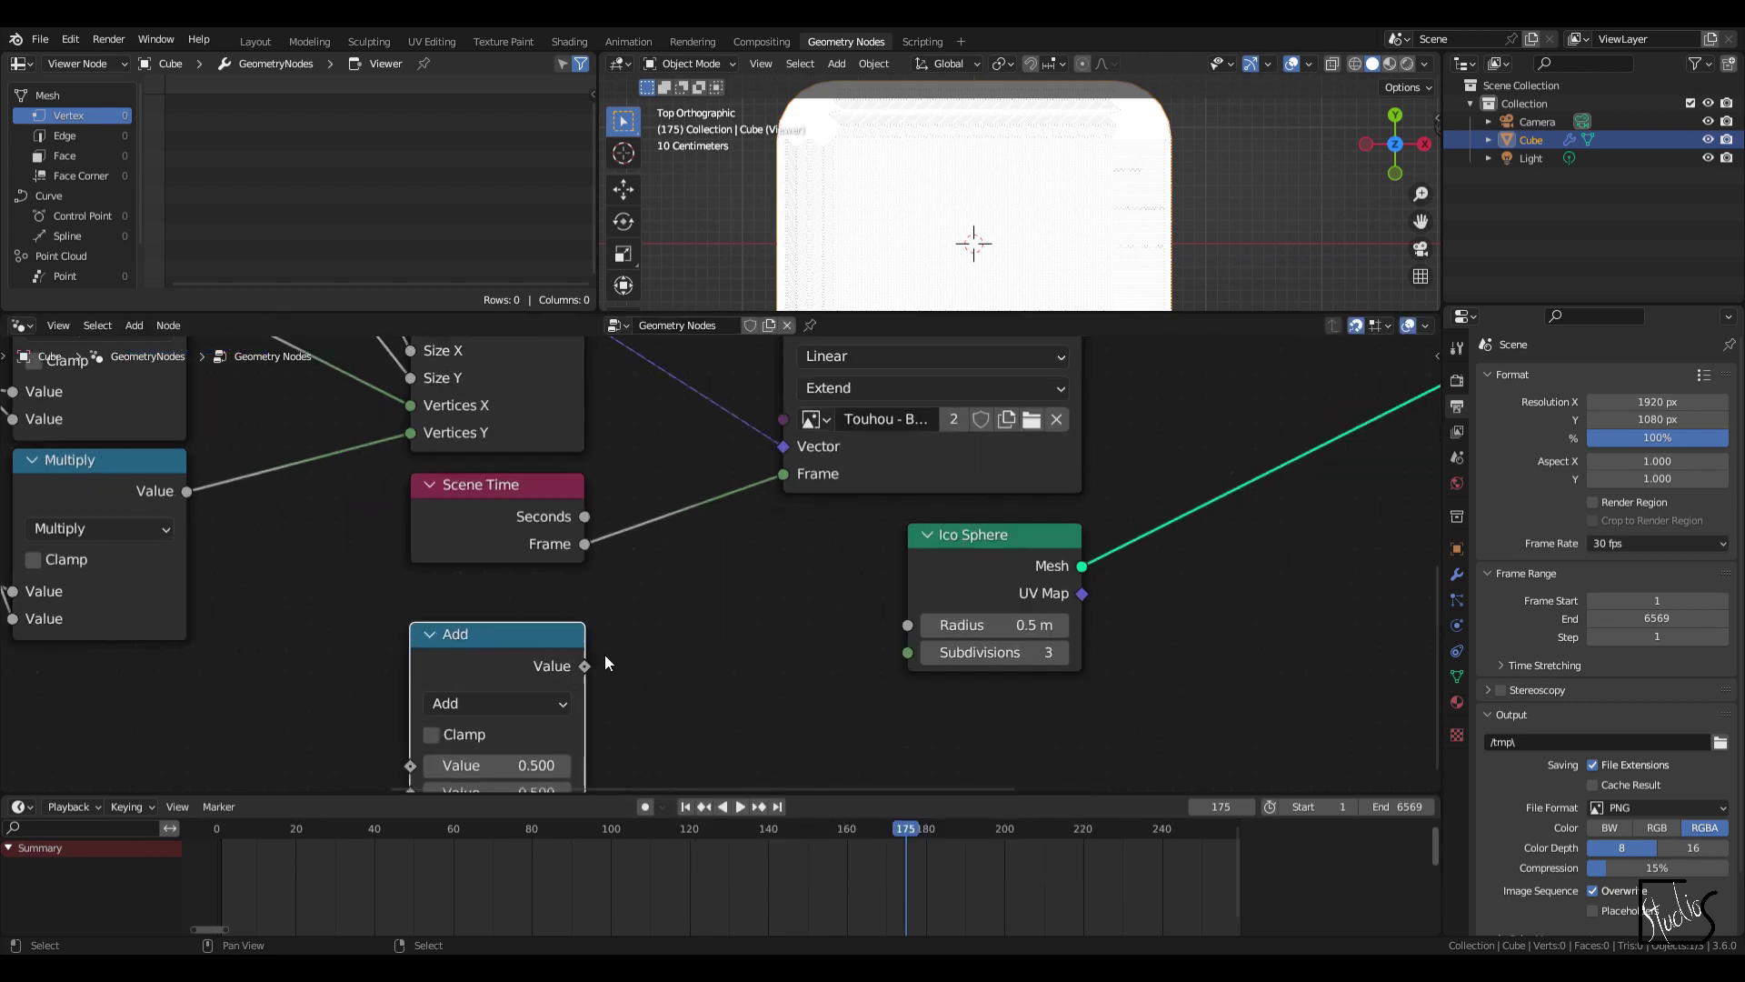
click(687, 623)
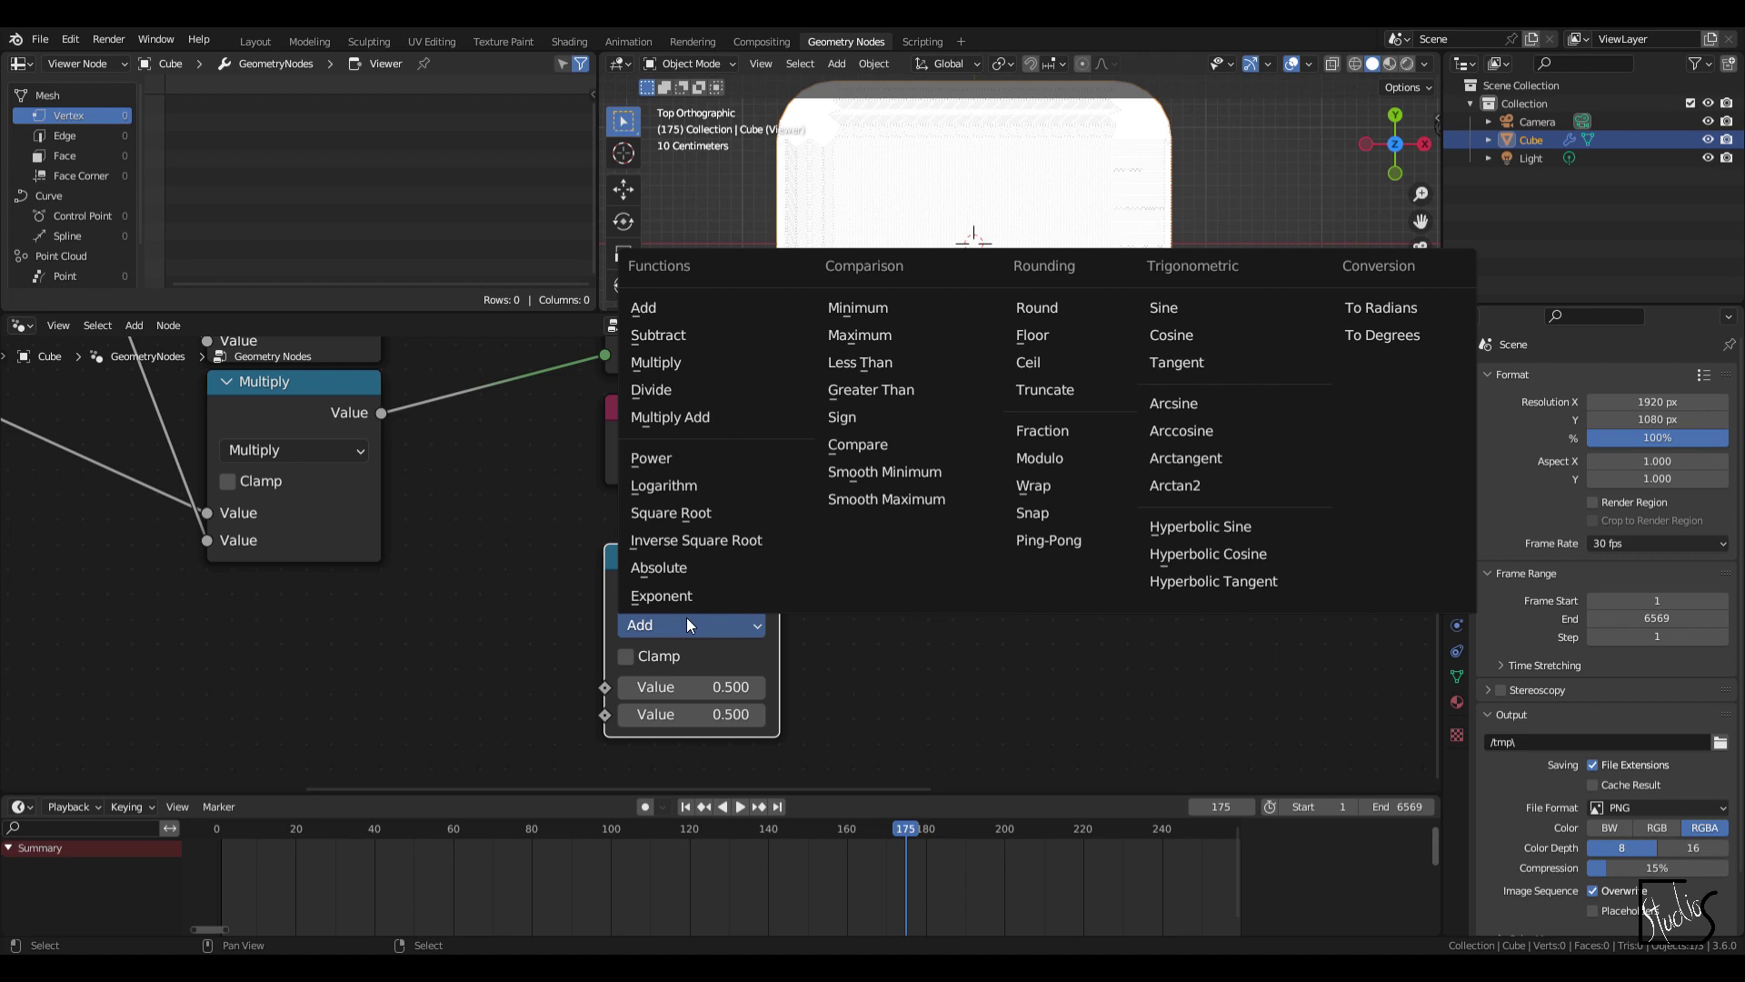
key(d)
scroll(717, 614, down, 4)
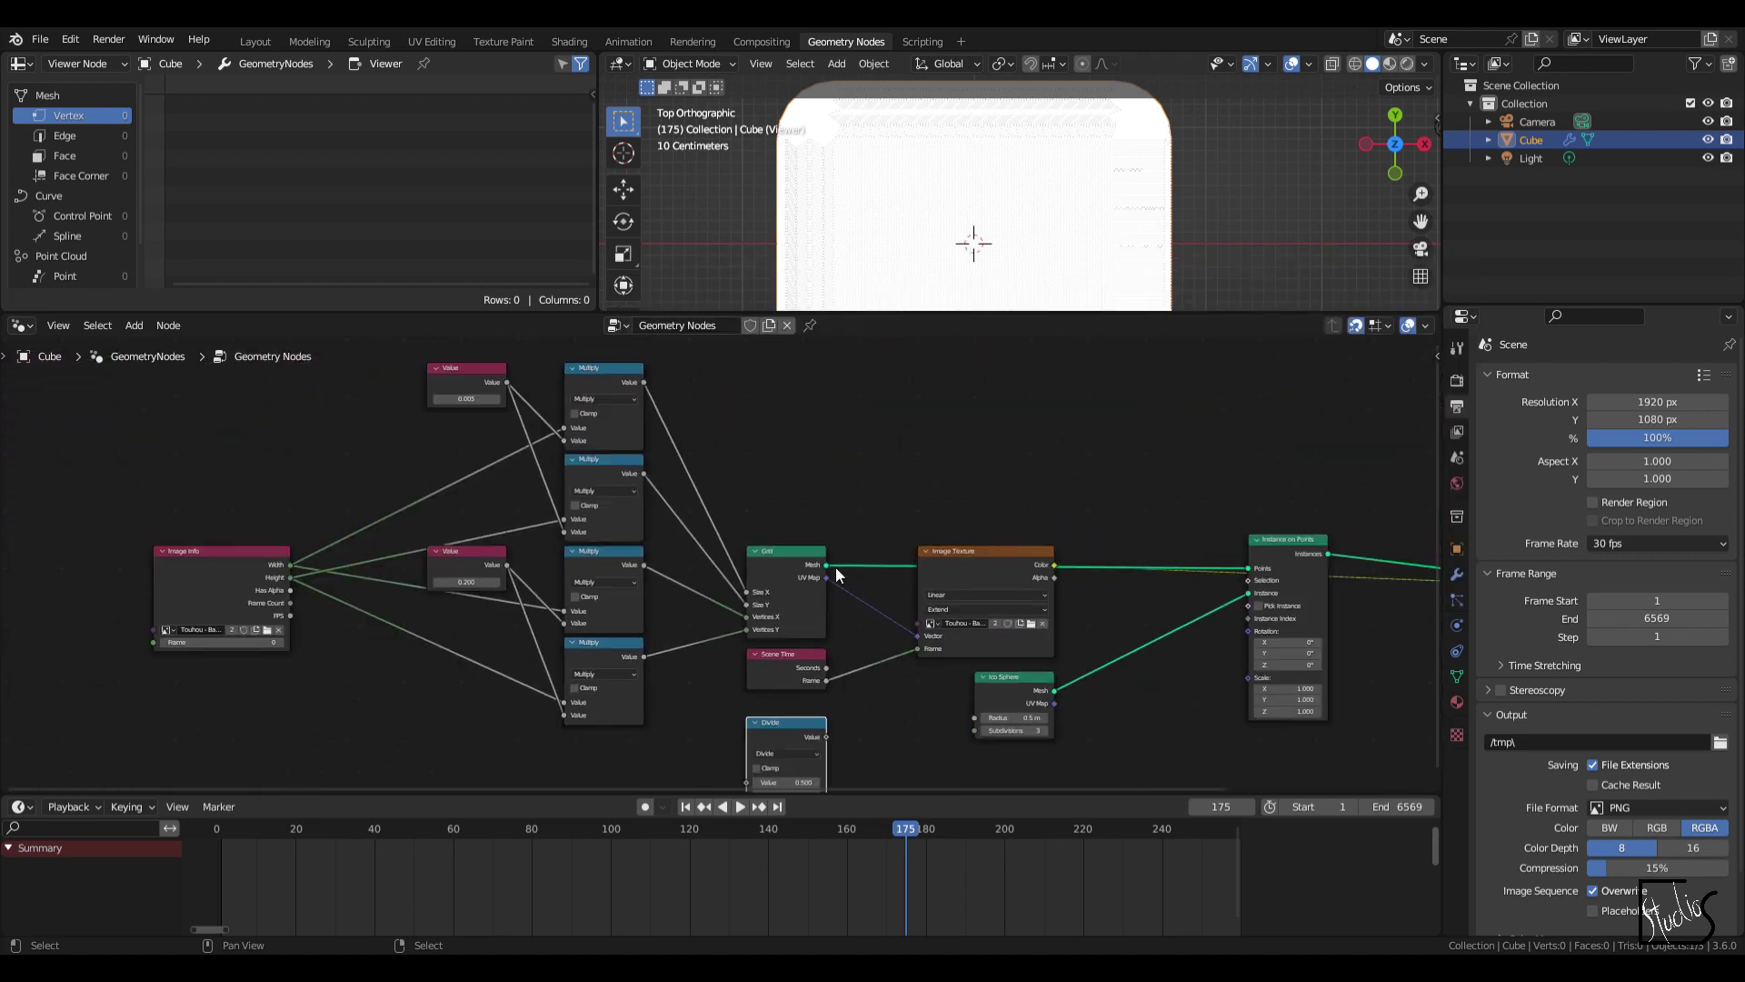
scroll(836, 566, down, 2)
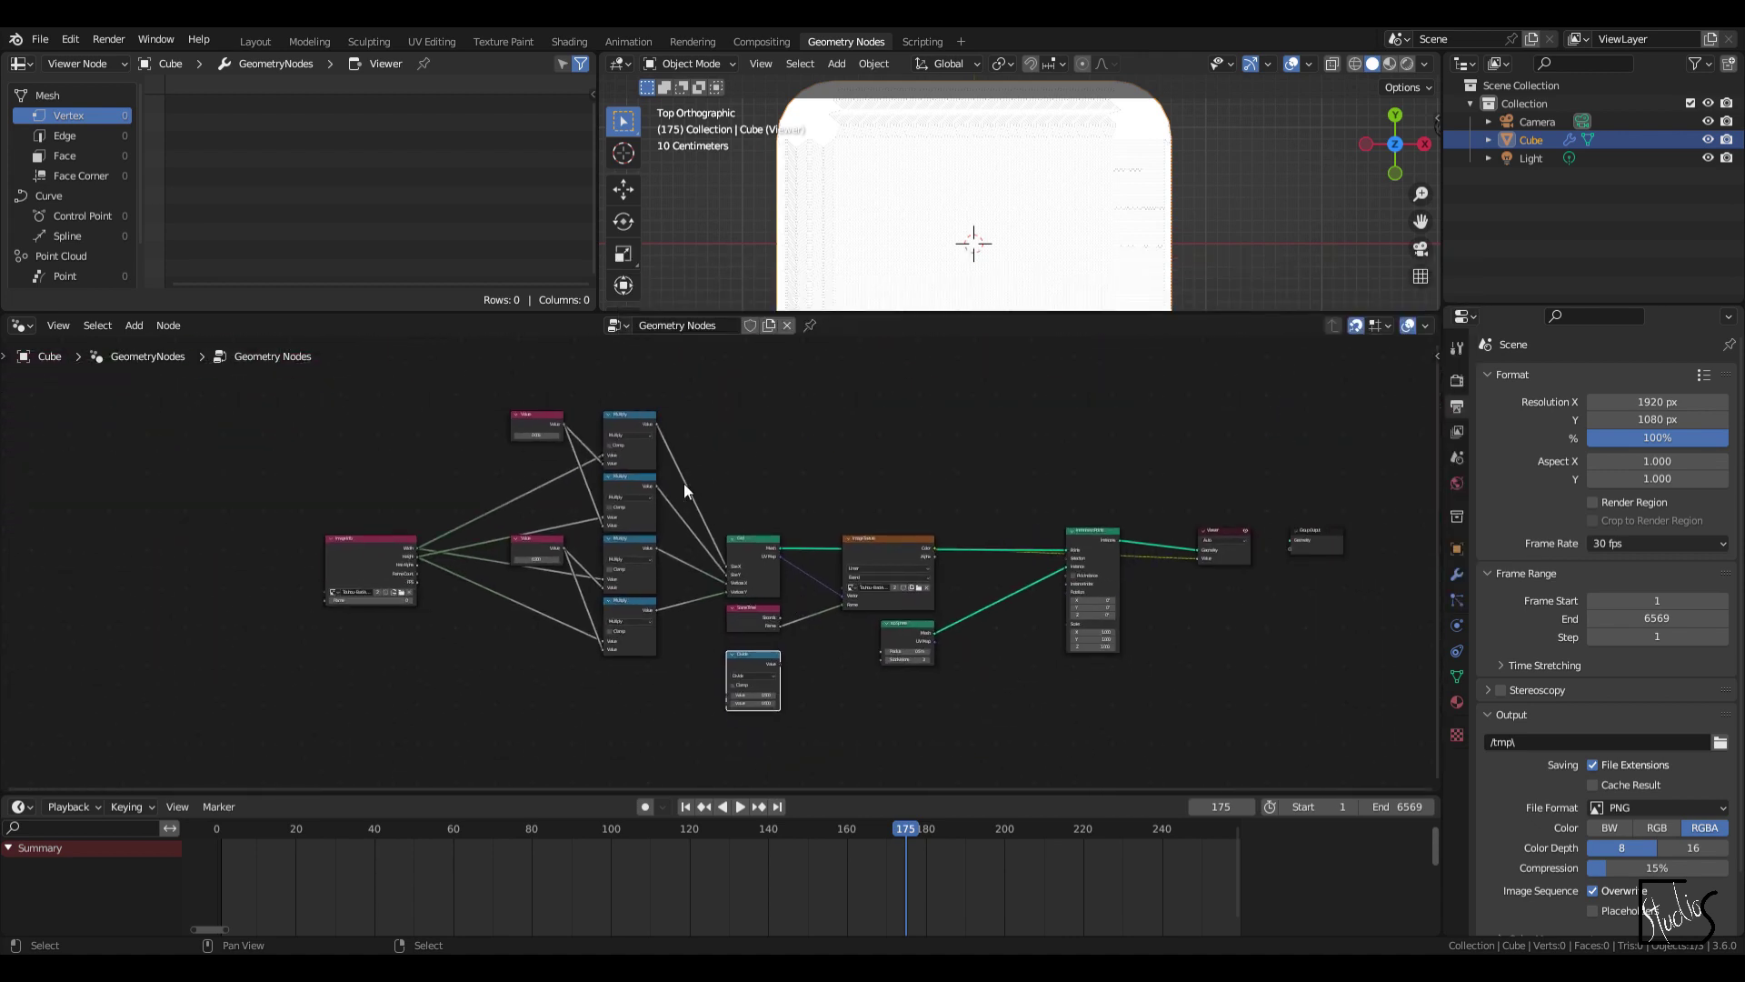
scroll(683, 484, up, 2)
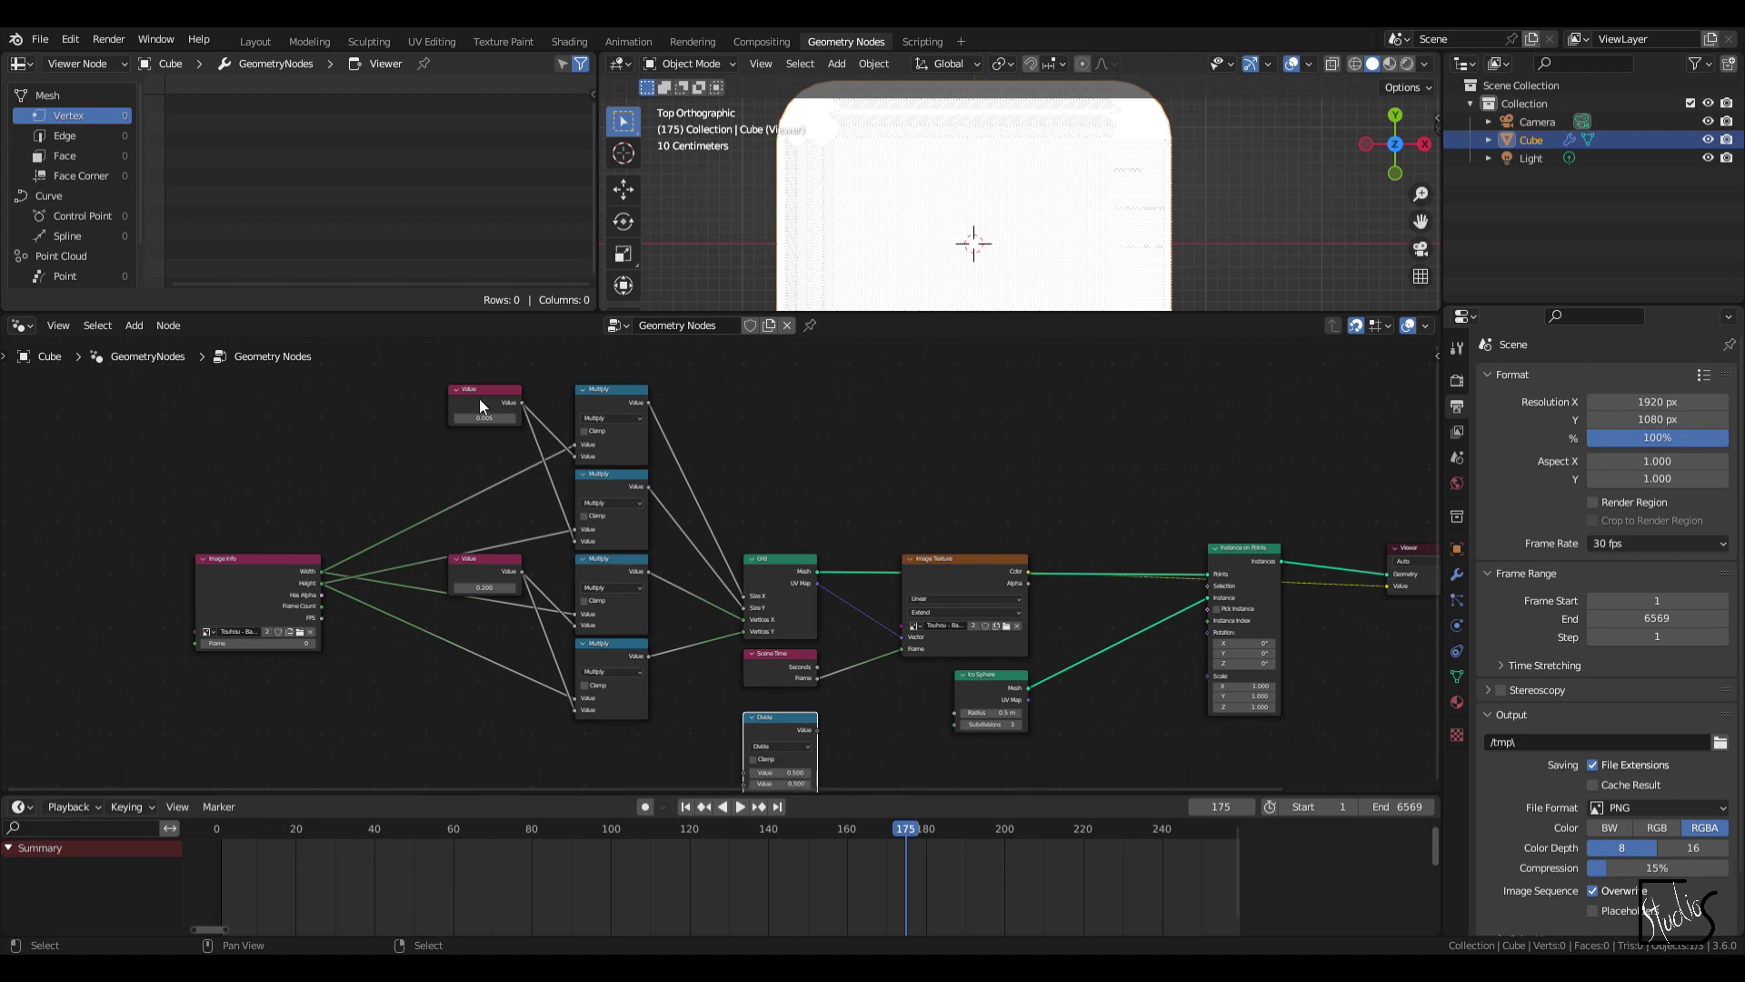
Step: Feed the 0.005 and 0.200 values into Divide and link its result to Instance on Points Scale
alt+right_drag(482, 396, 793, 766)
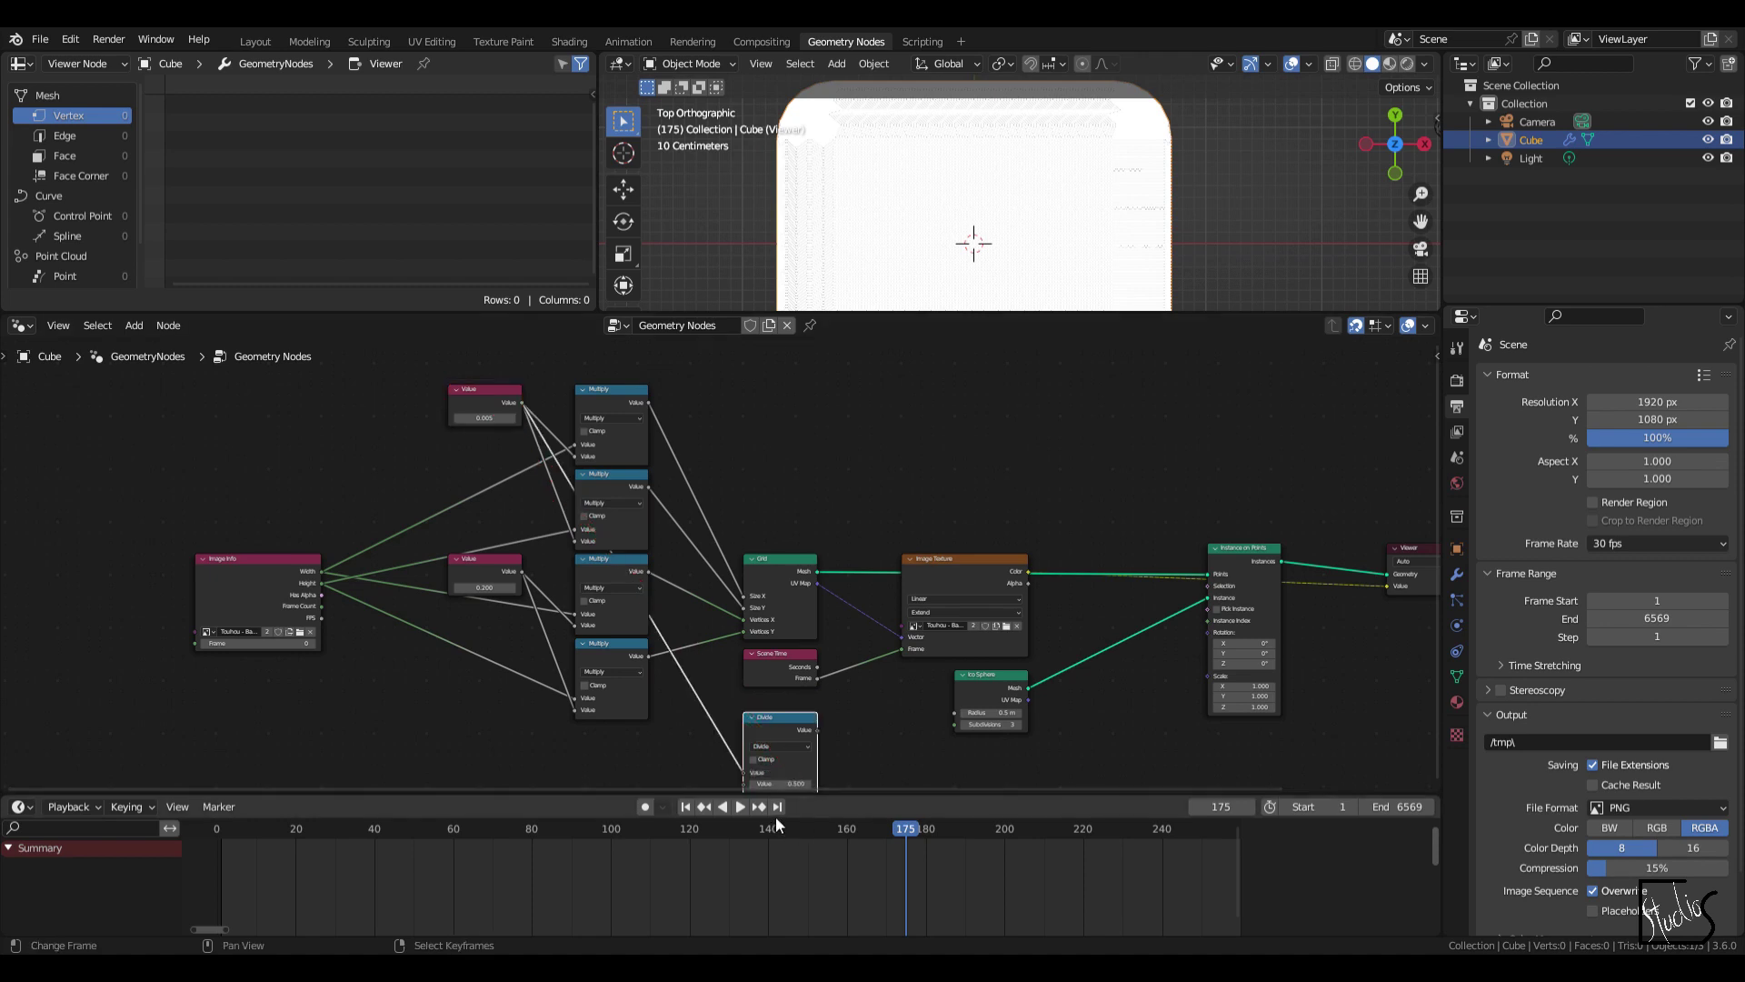
scroll(711, 674, up, 1)
middle_drag(711, 674, 785, 558)
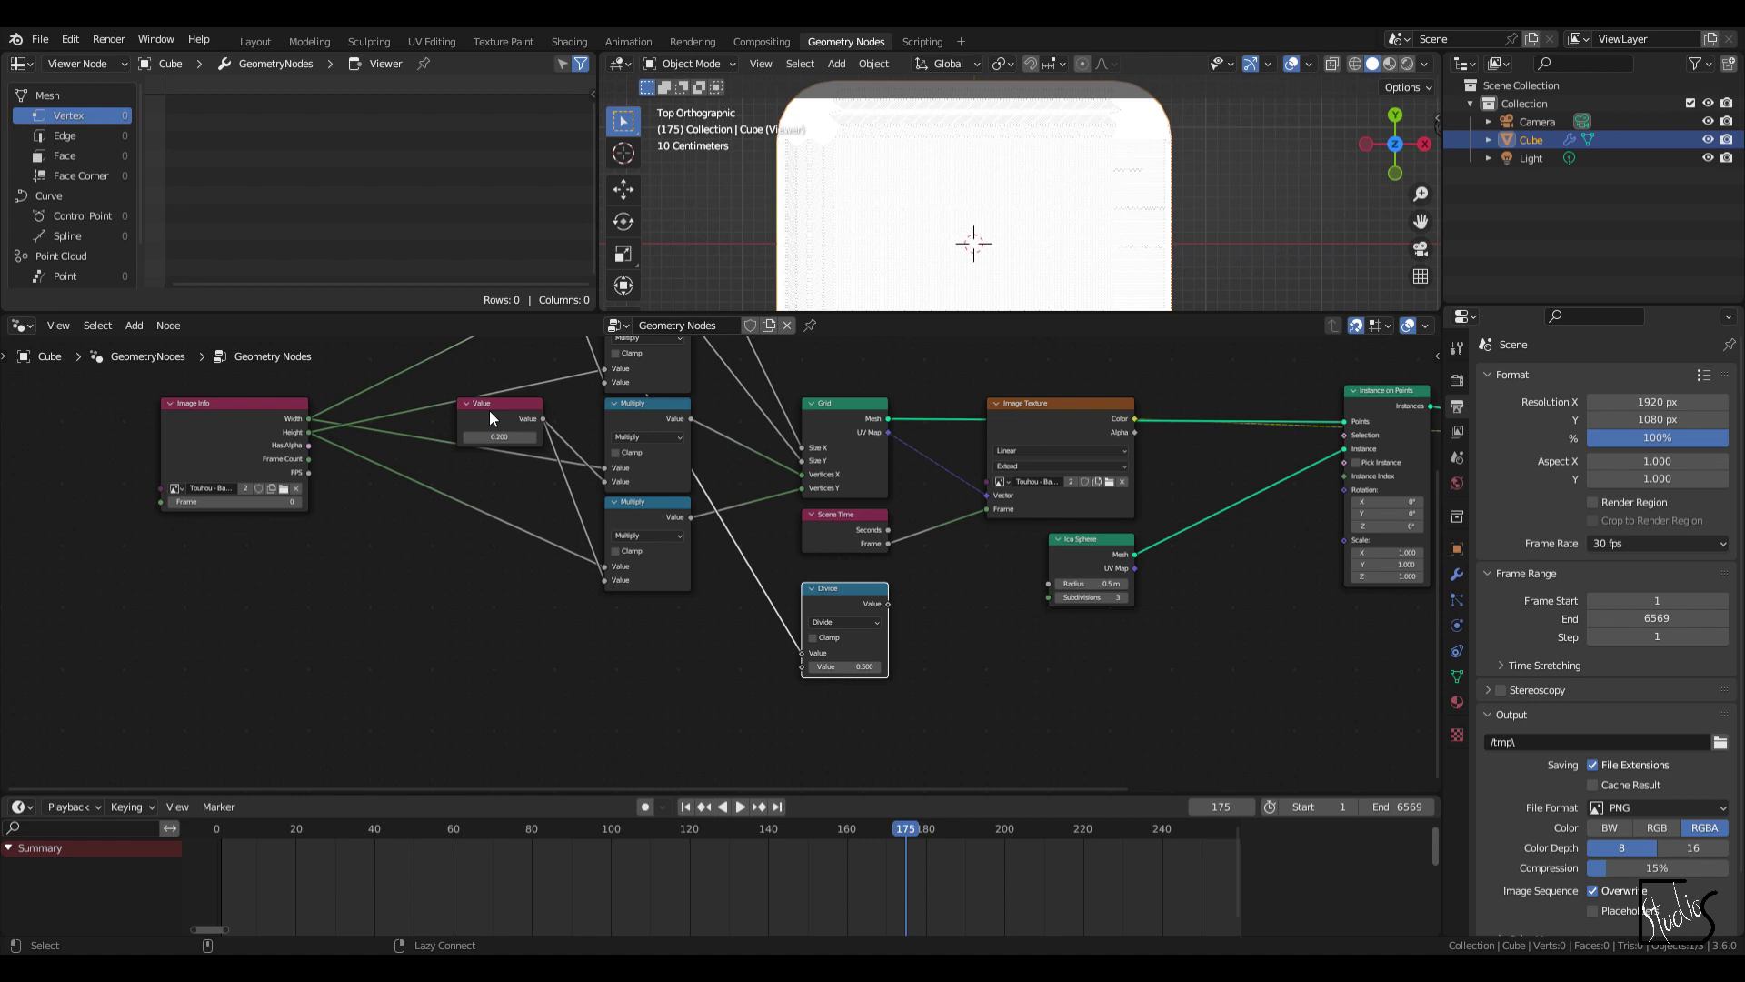
alt+right_drag(489, 410, 838, 665)
middle_drag(1021, 617, 667, 640)
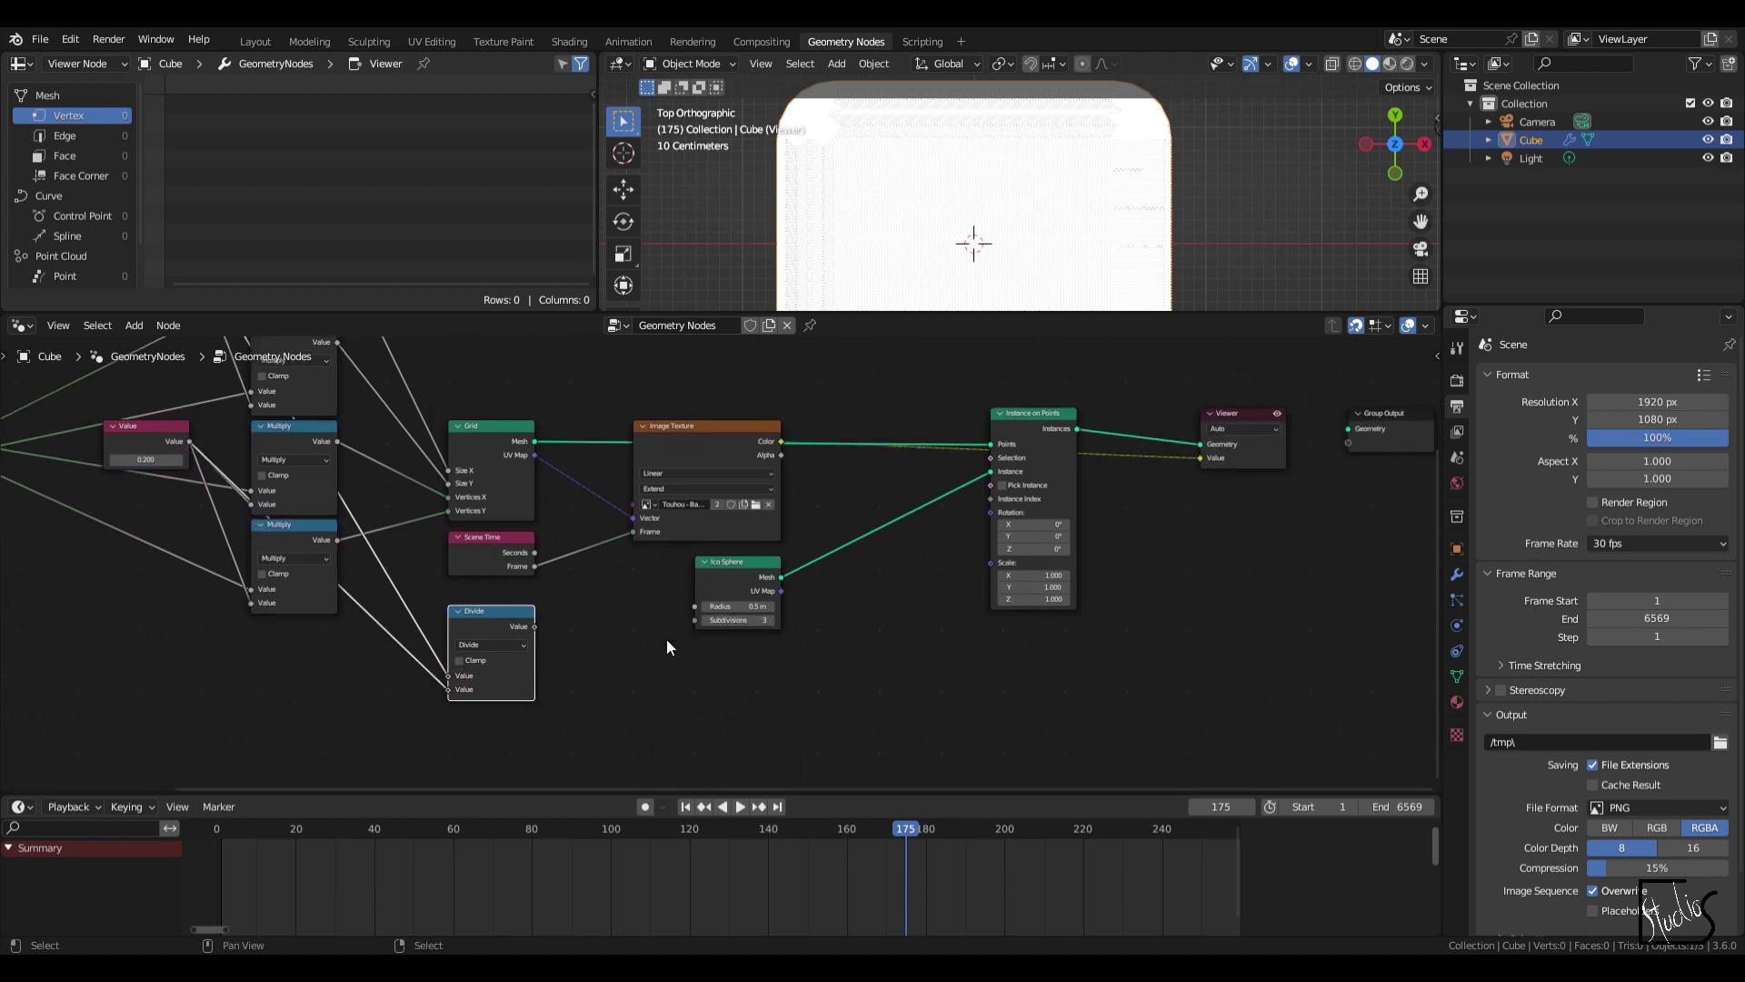
drag(533, 627, 1001, 563)
scroll(979, 222, up, 5)
scroll(979, 216, down, 3)
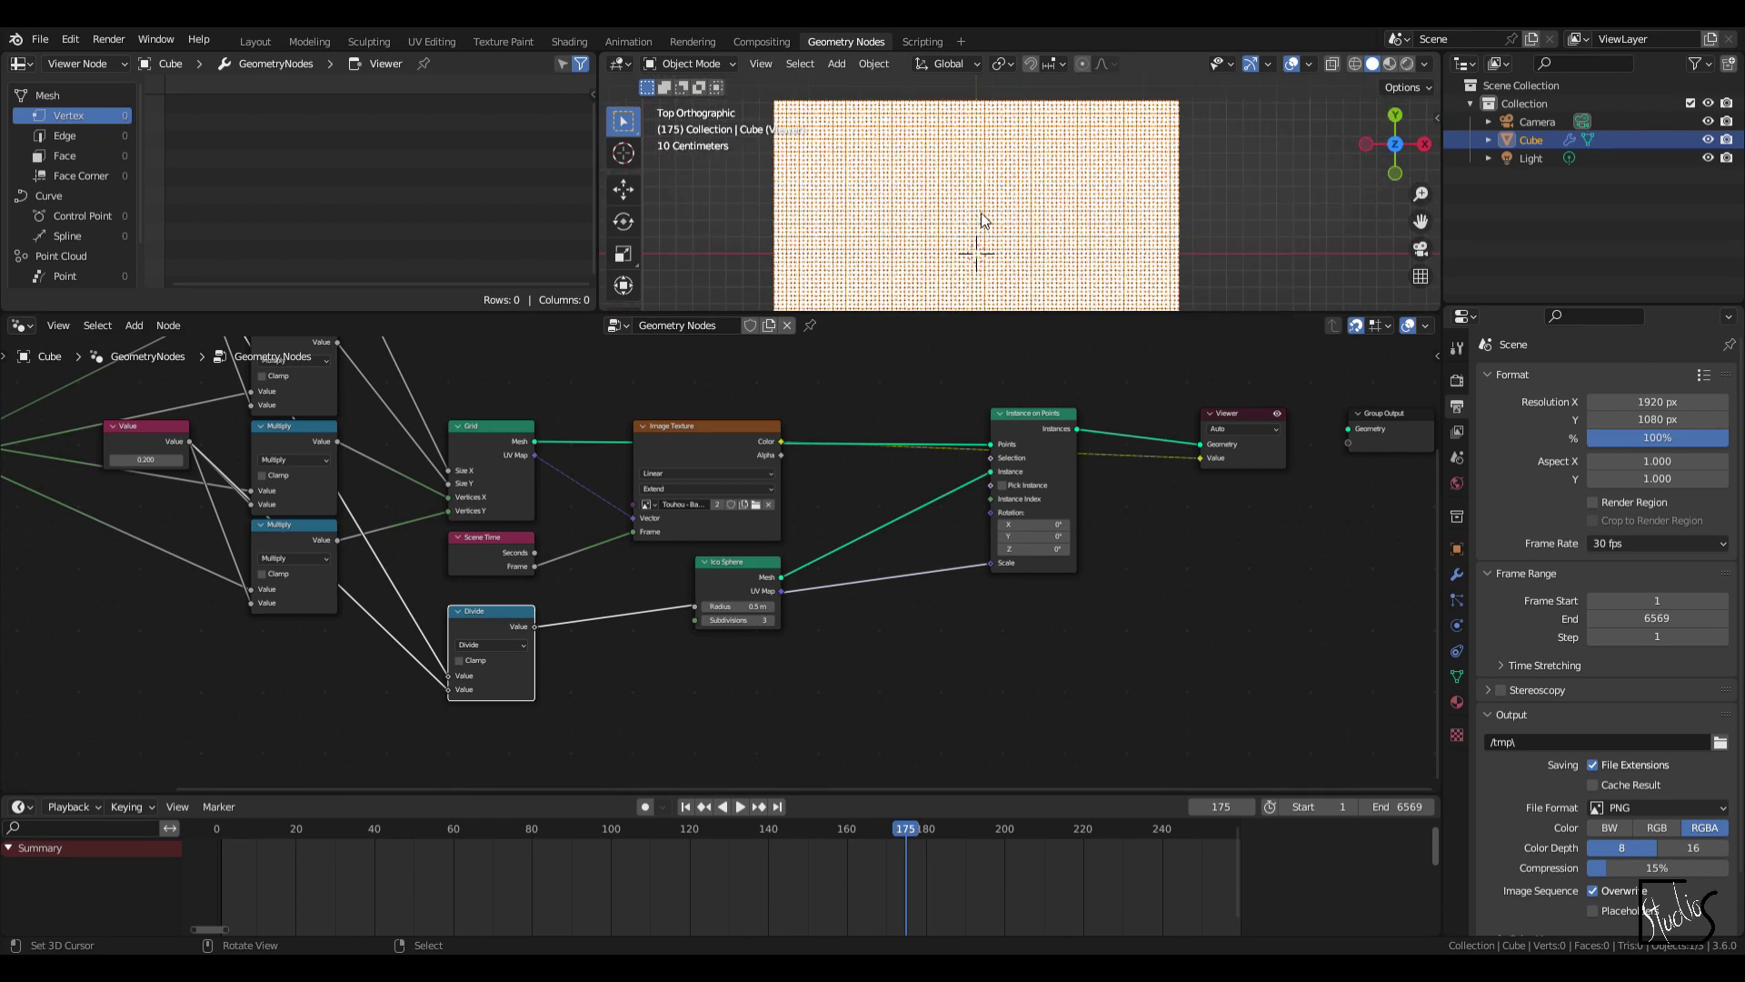
scroll(984, 200, up, 4)
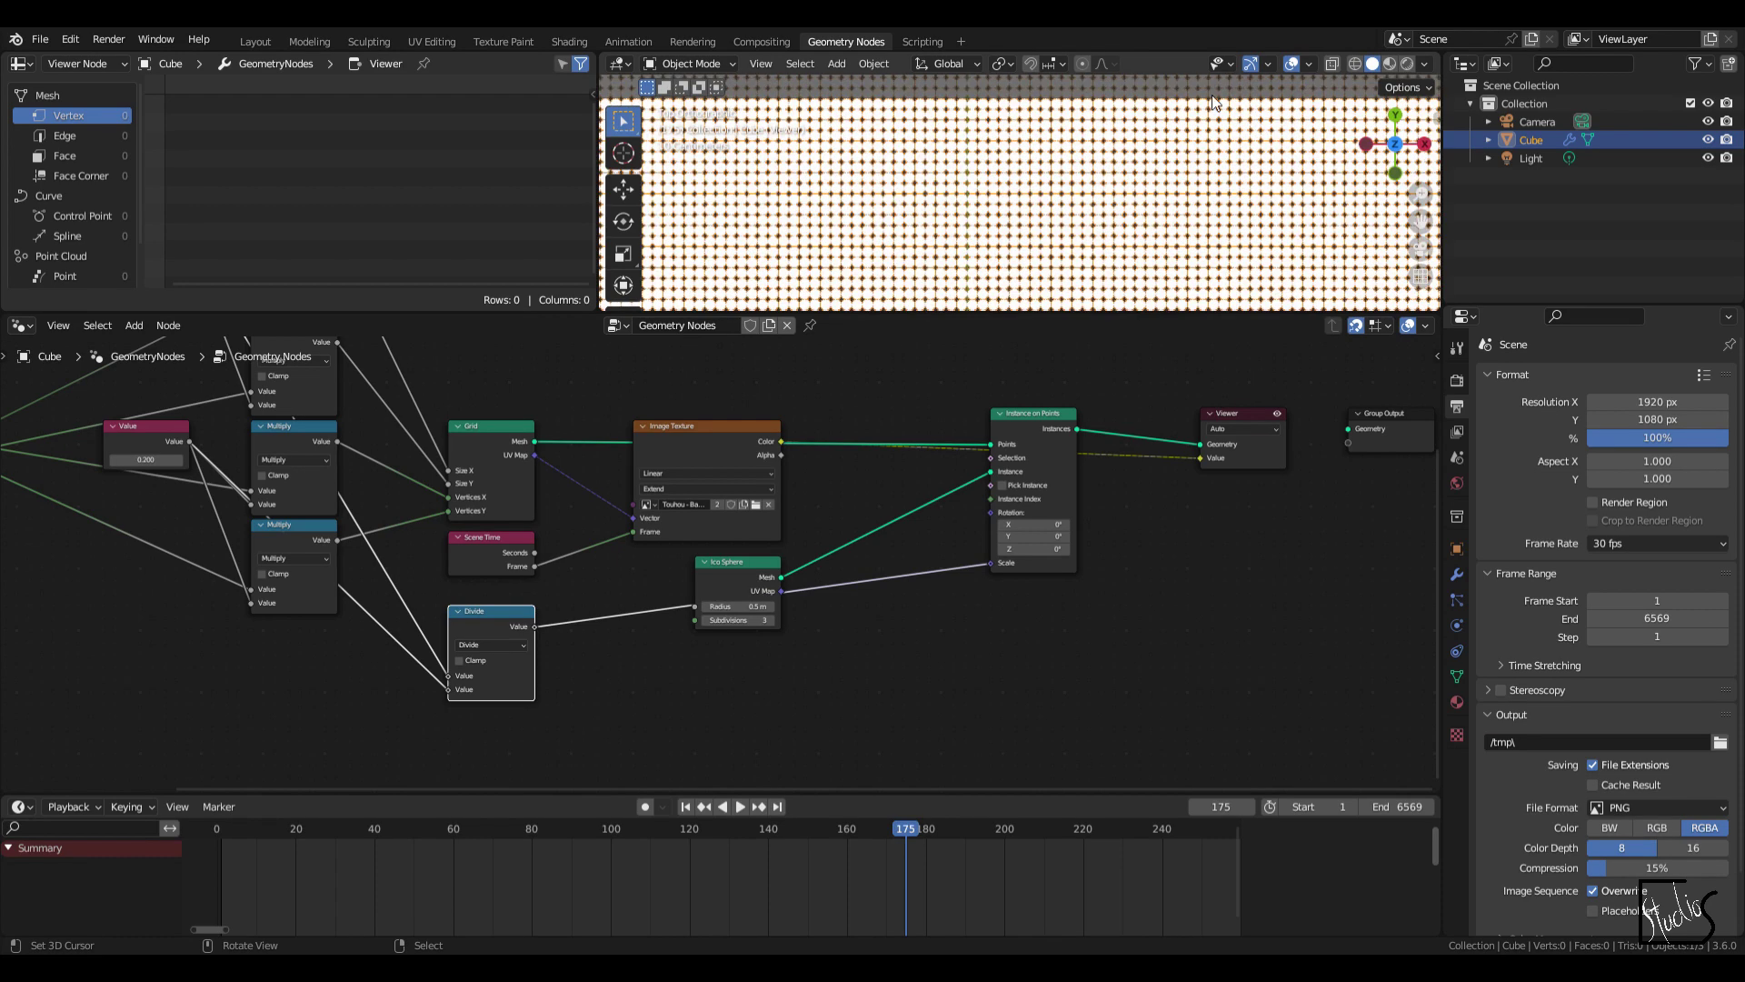
Step: Hide viewport overlays and inspect the small-sphere grid in perspective, then from top view
click(1293, 62)
middle_drag(1131, 214, 1039, 220)
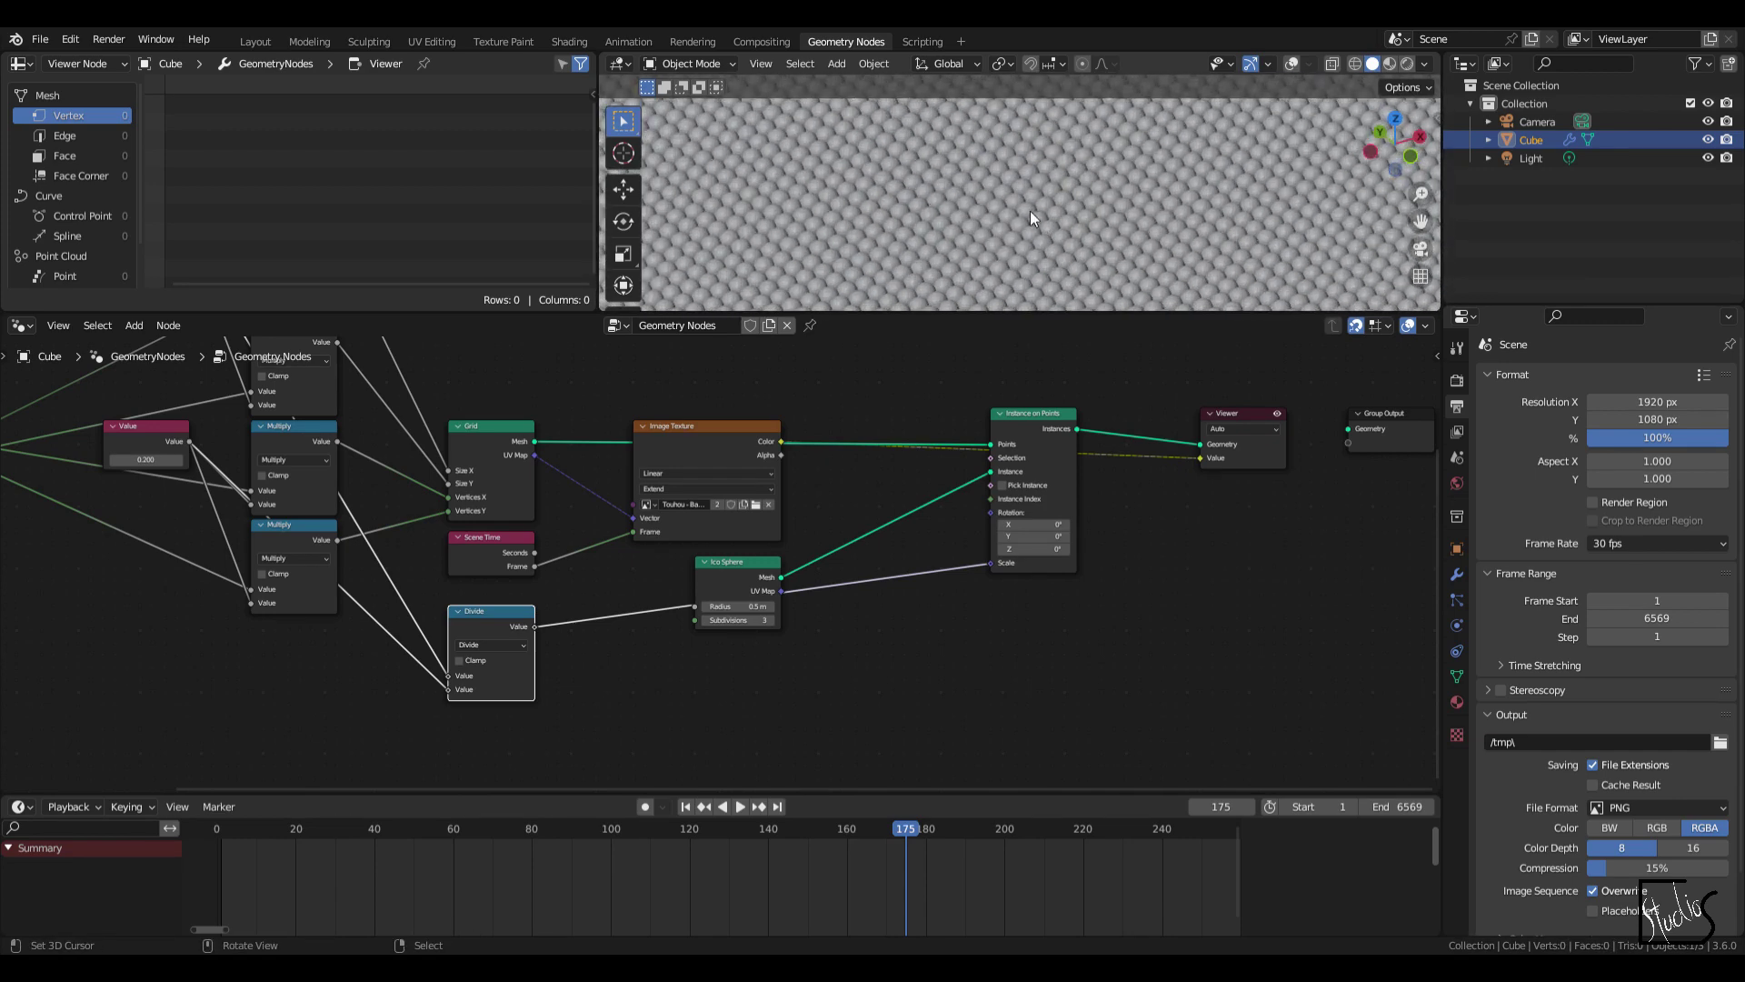
scroll(1030, 212, down, 3)
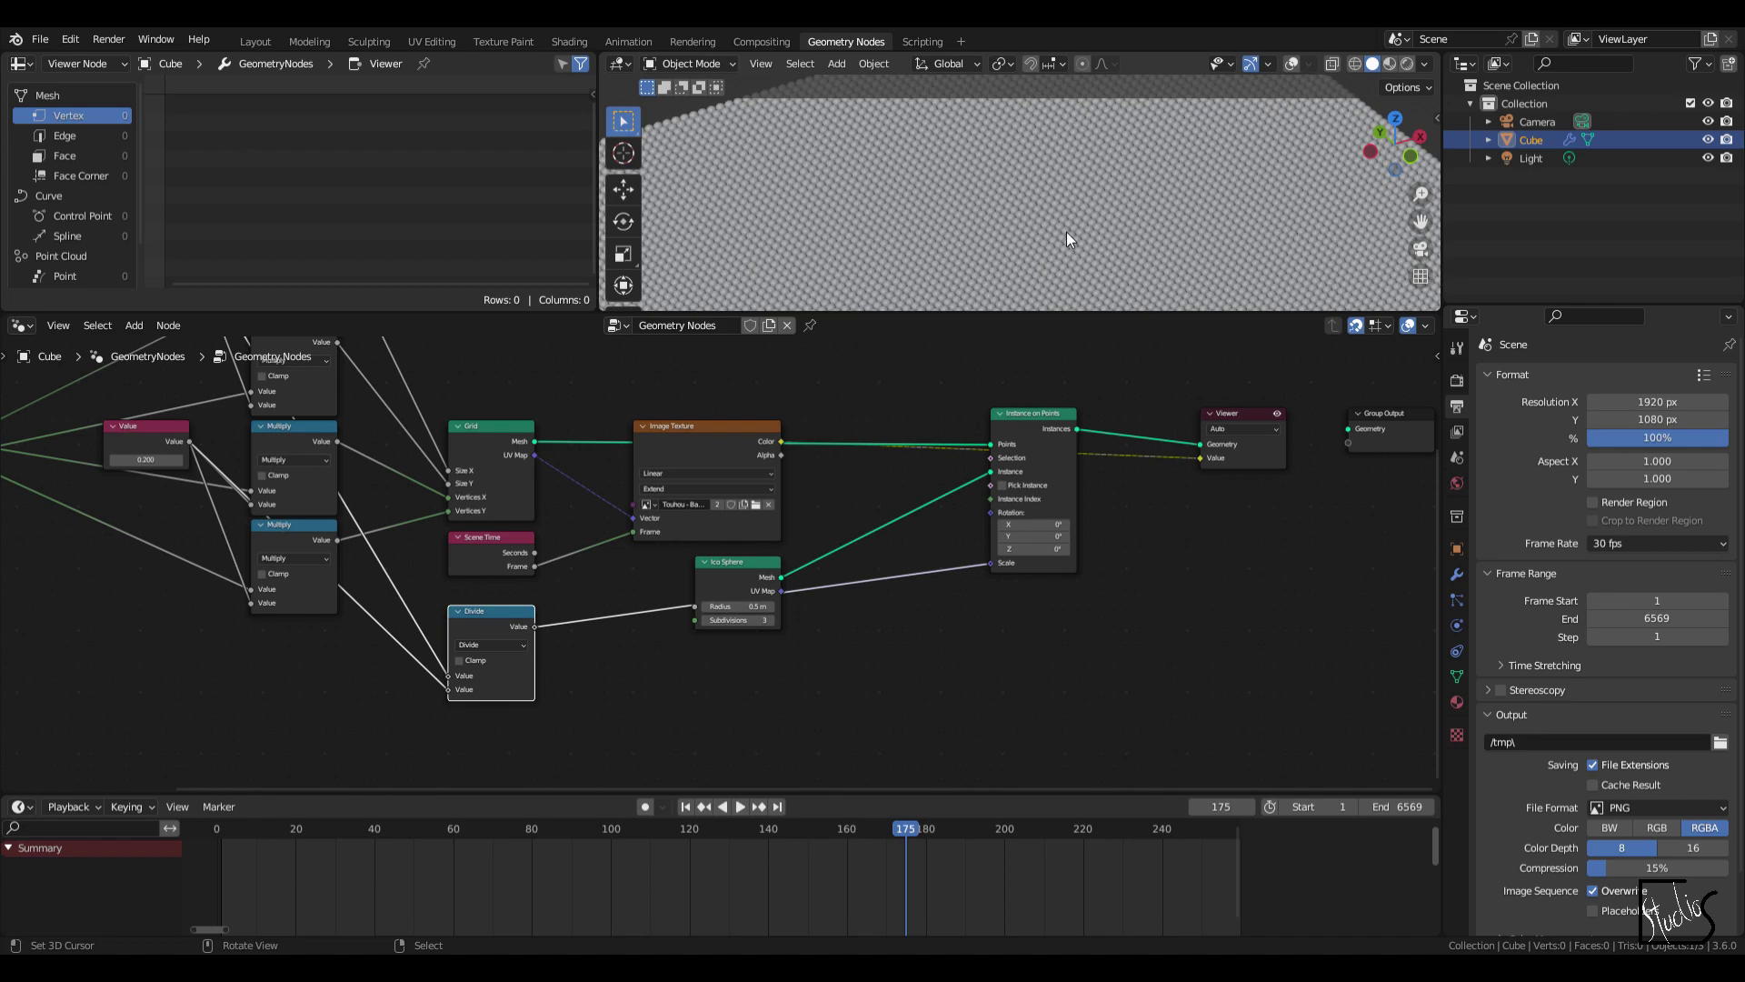
key(KP_7)
scroll(1061, 245, down, 3)
shift+middle_drag(1071, 253, 996, 188)
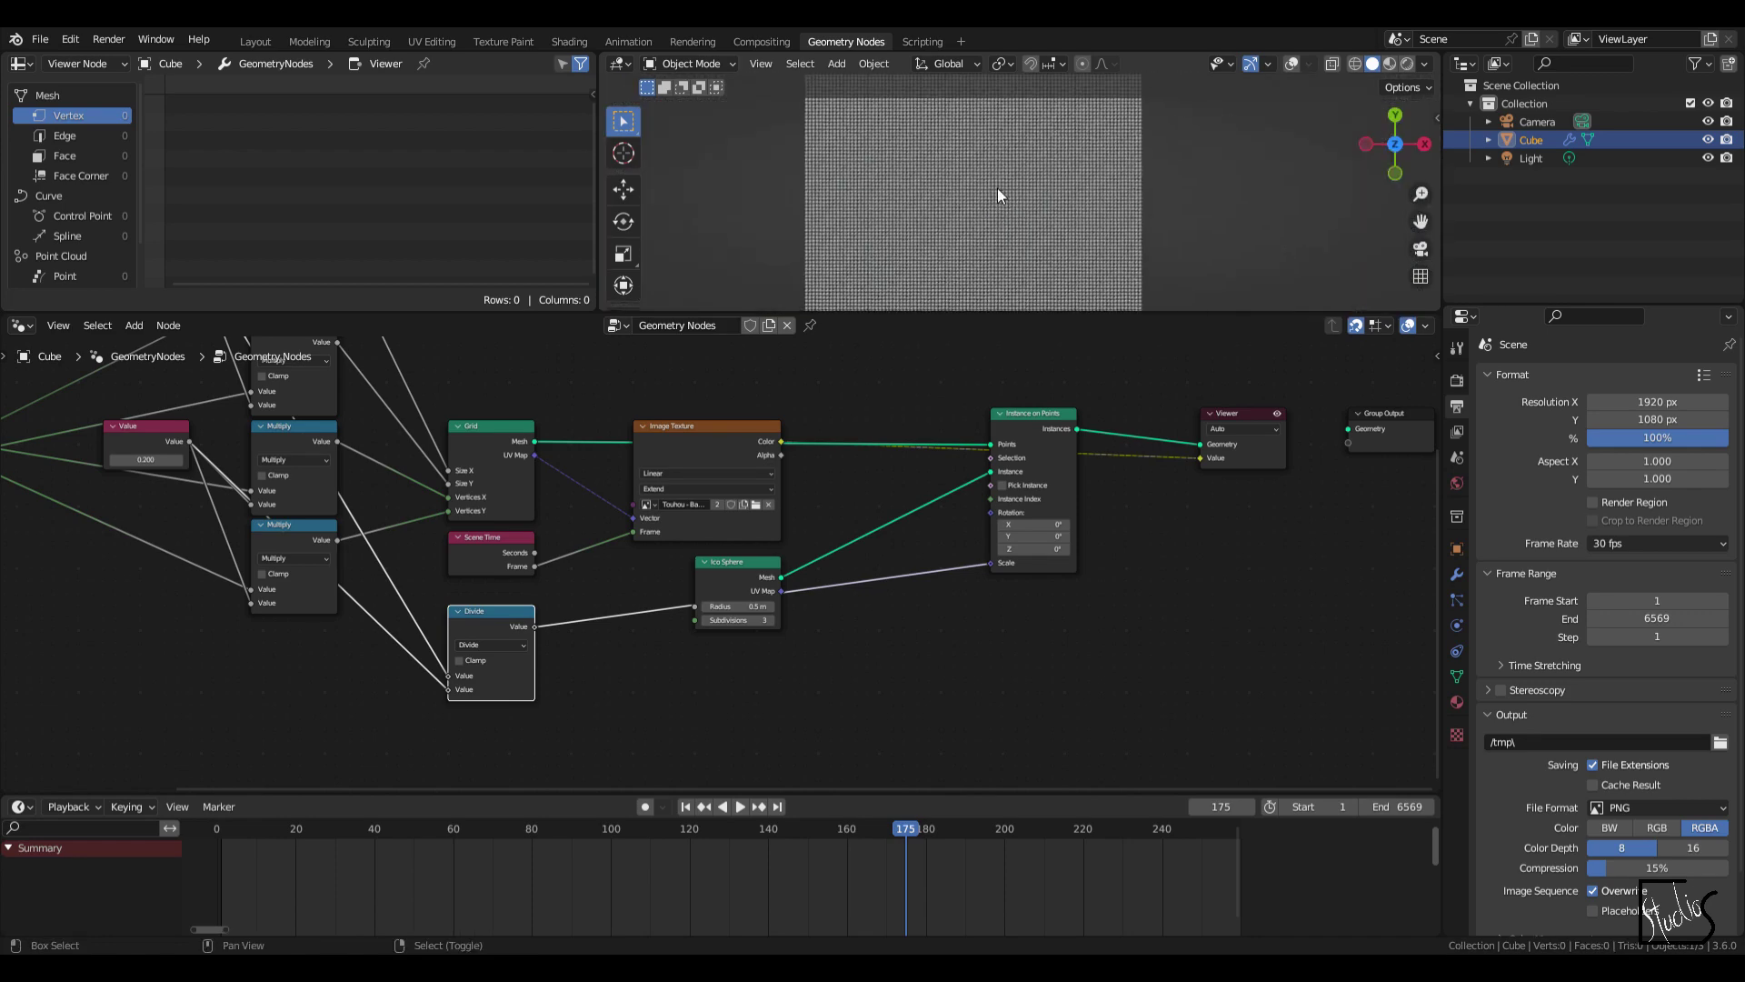
Step: Insert a Math node set to Multiply into the Divide-to-Scale link
click(867, 669)
key(F3)
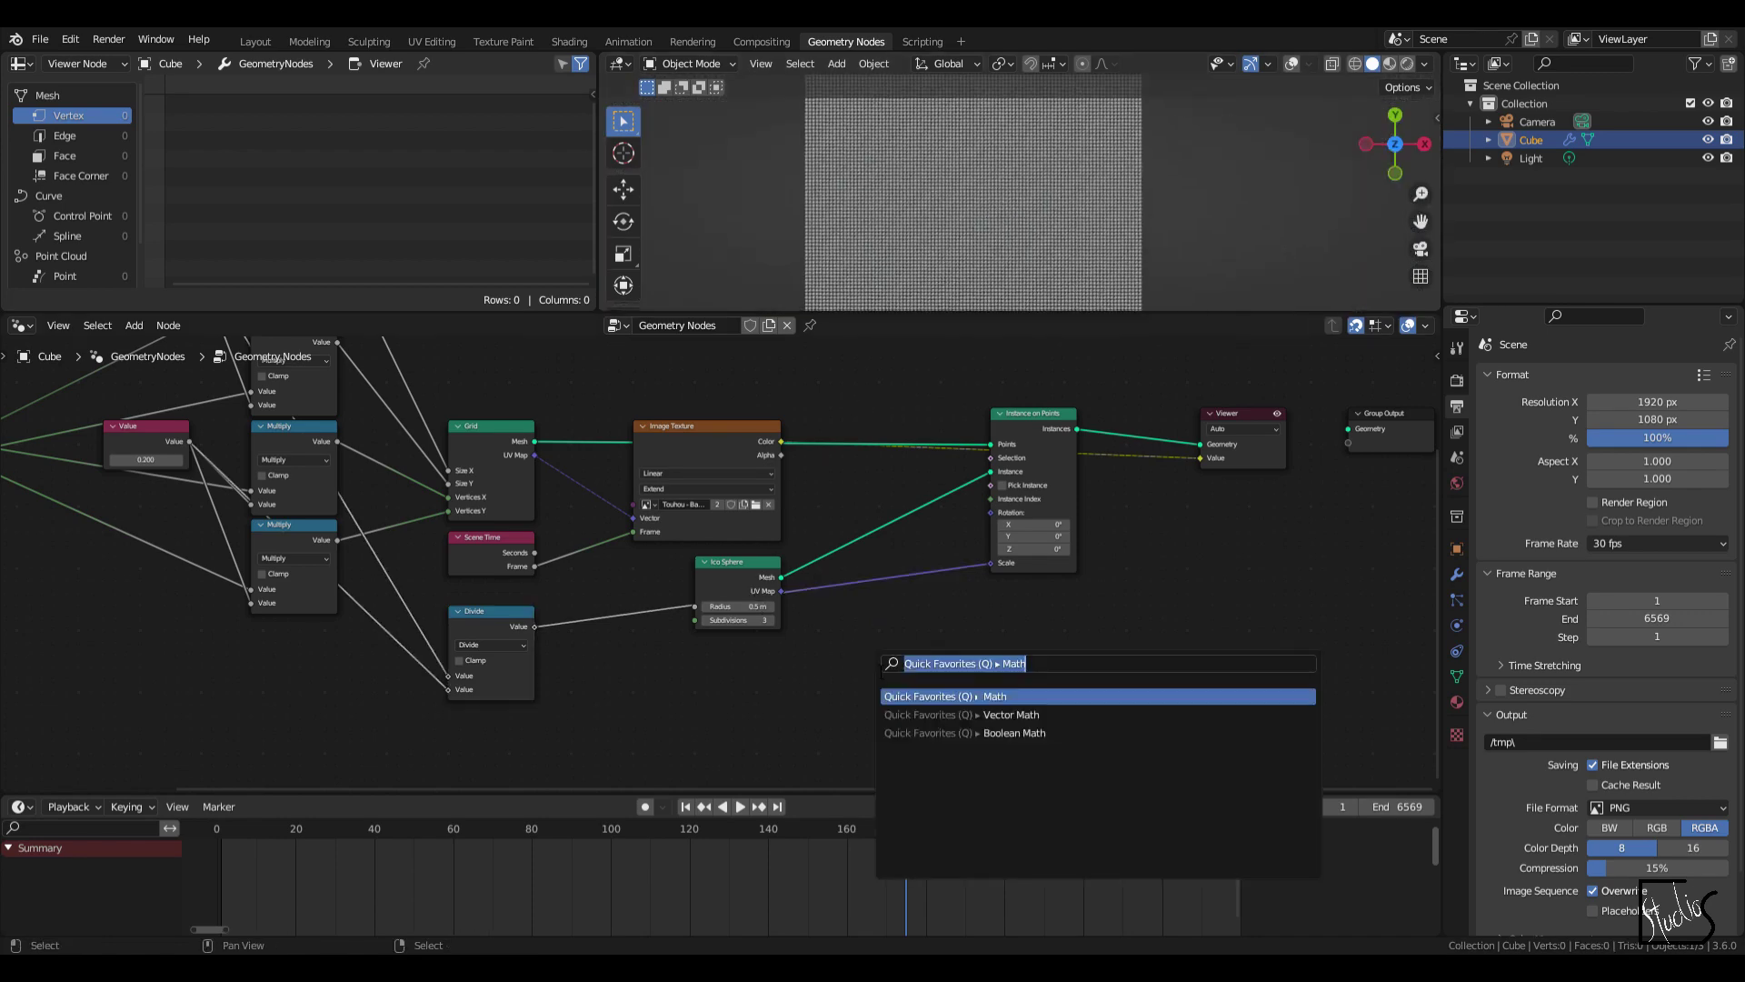
text(math)
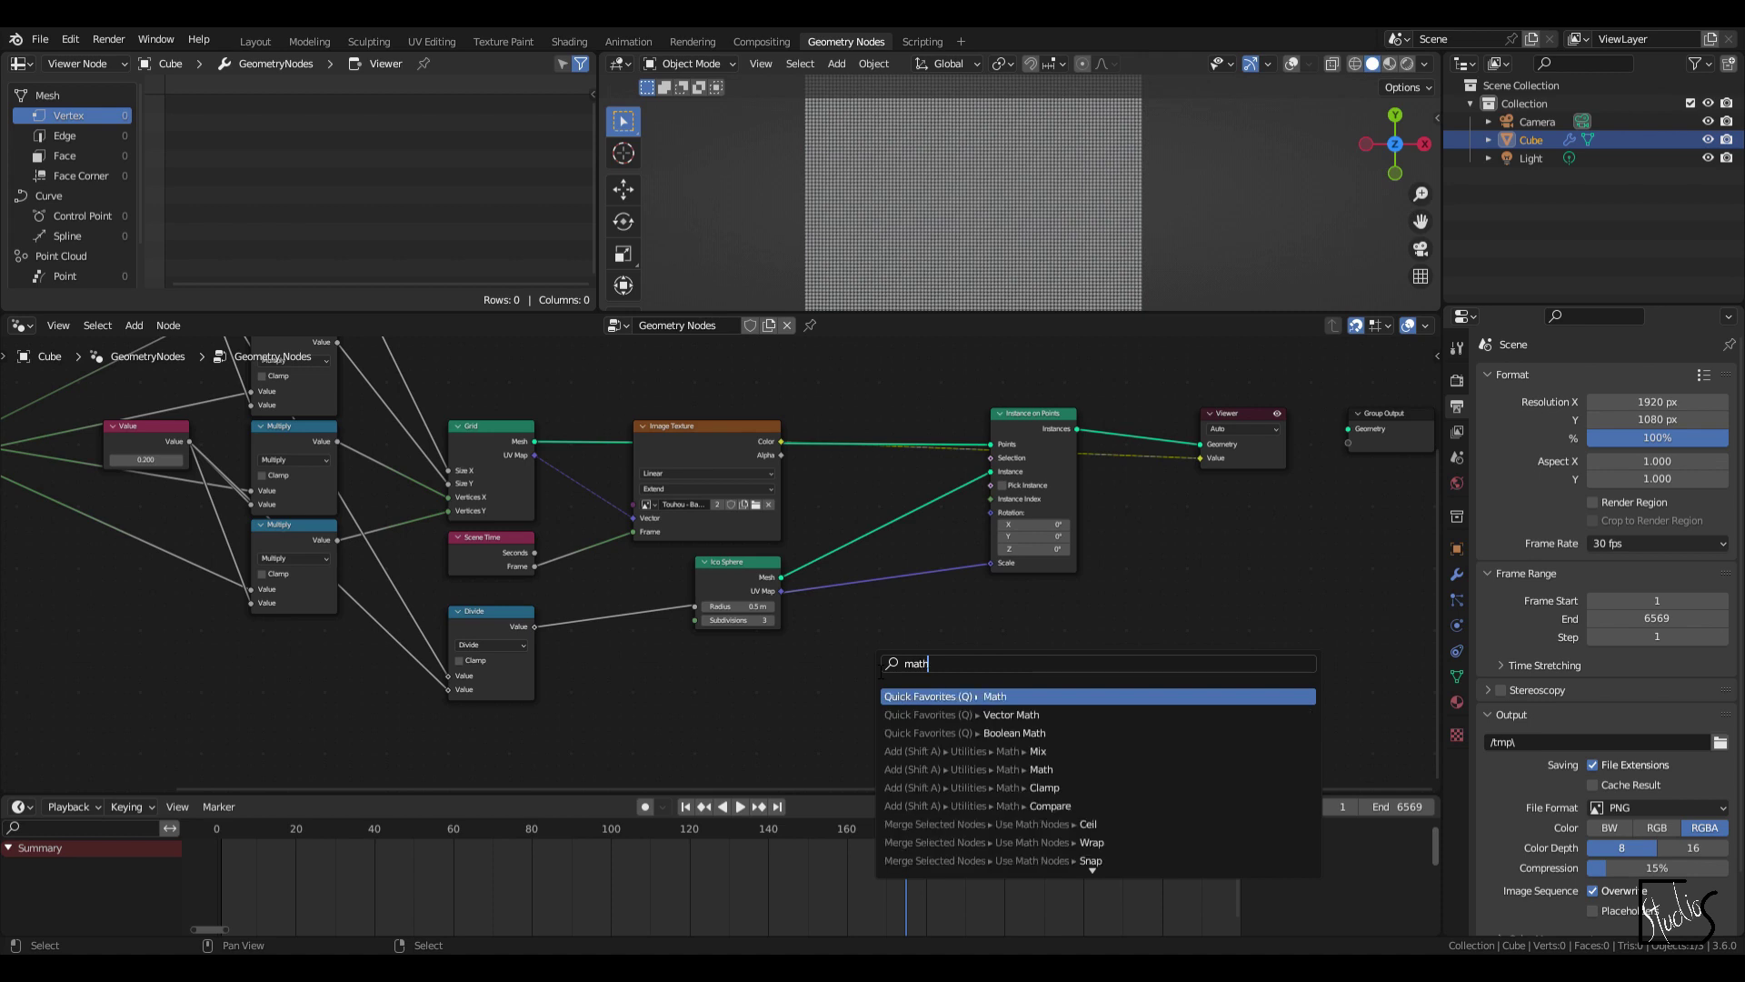
key(Return)
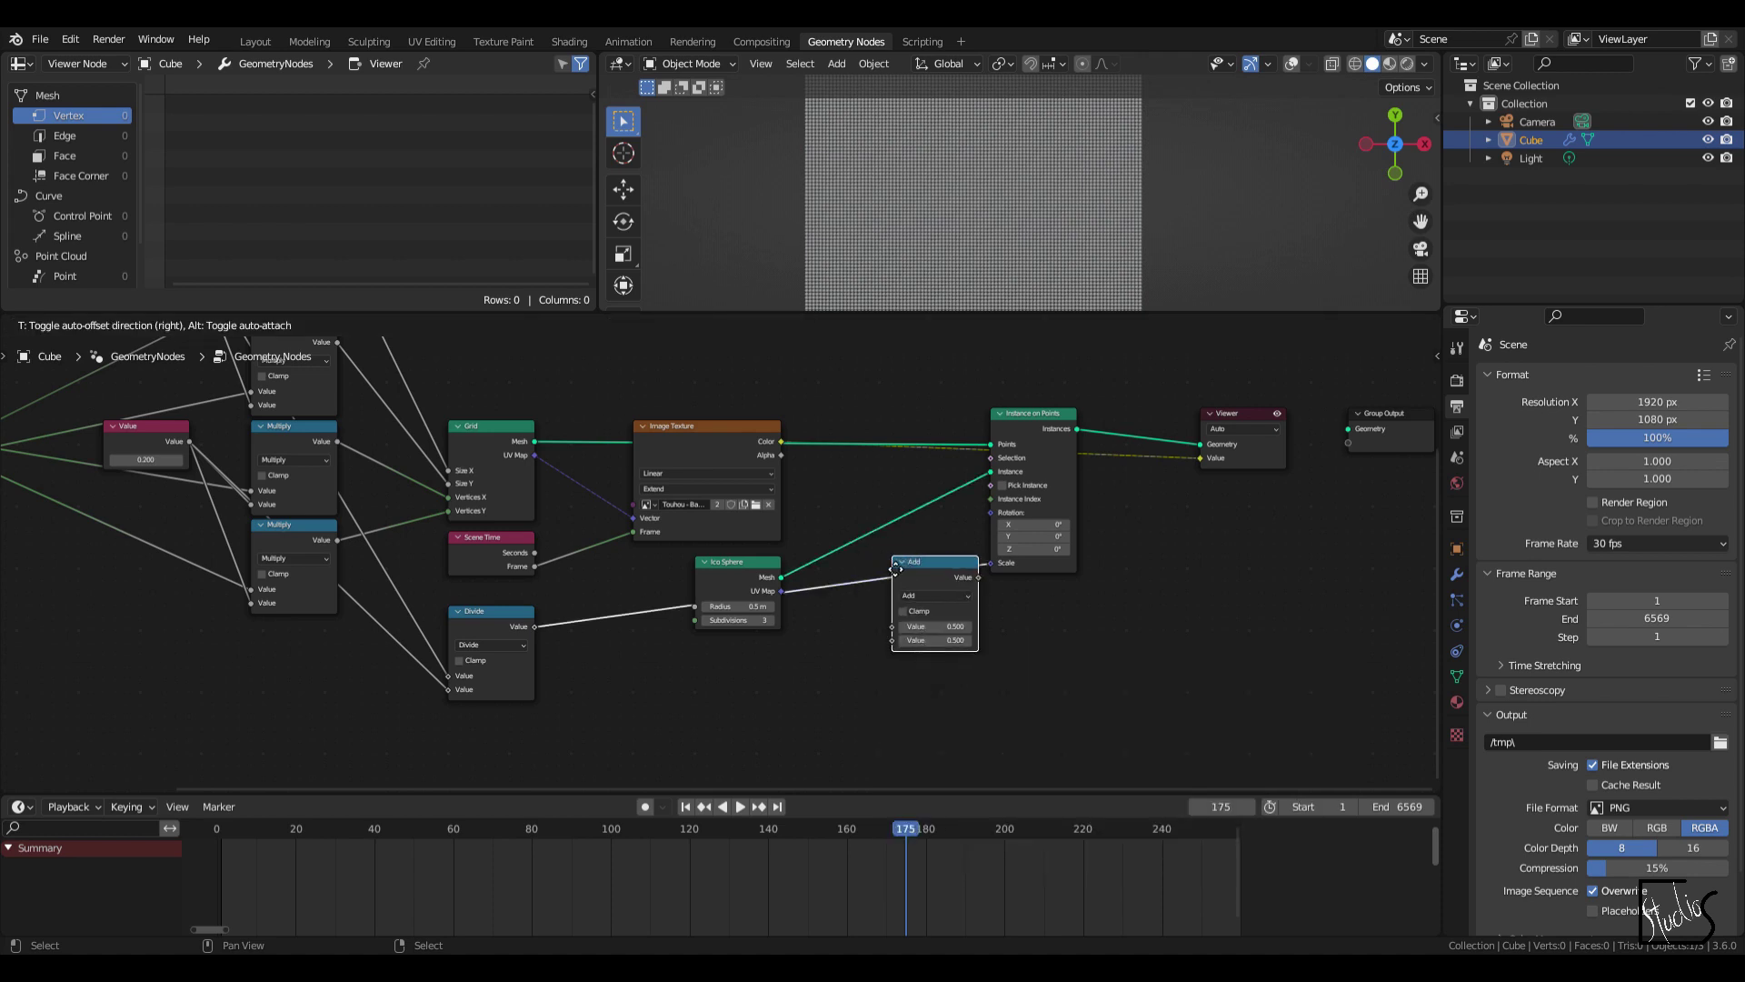
click(895, 568)
scroll(914, 652, up, 1)
click(894, 580)
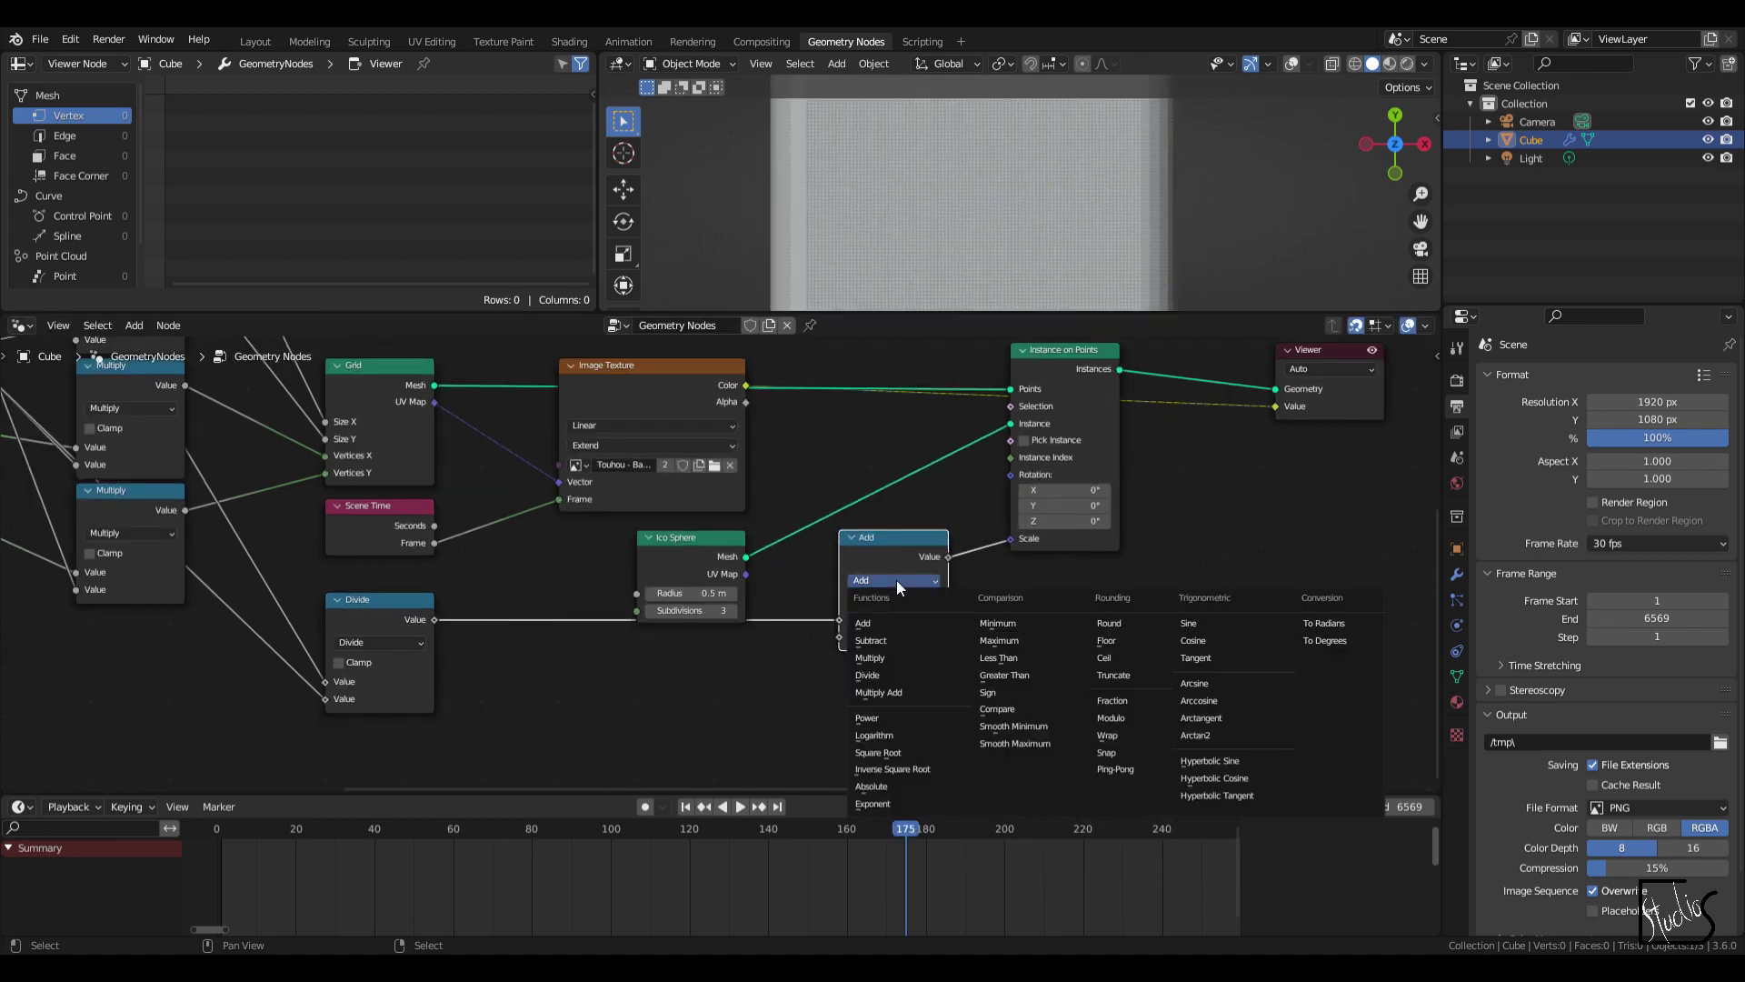
click(870, 658)
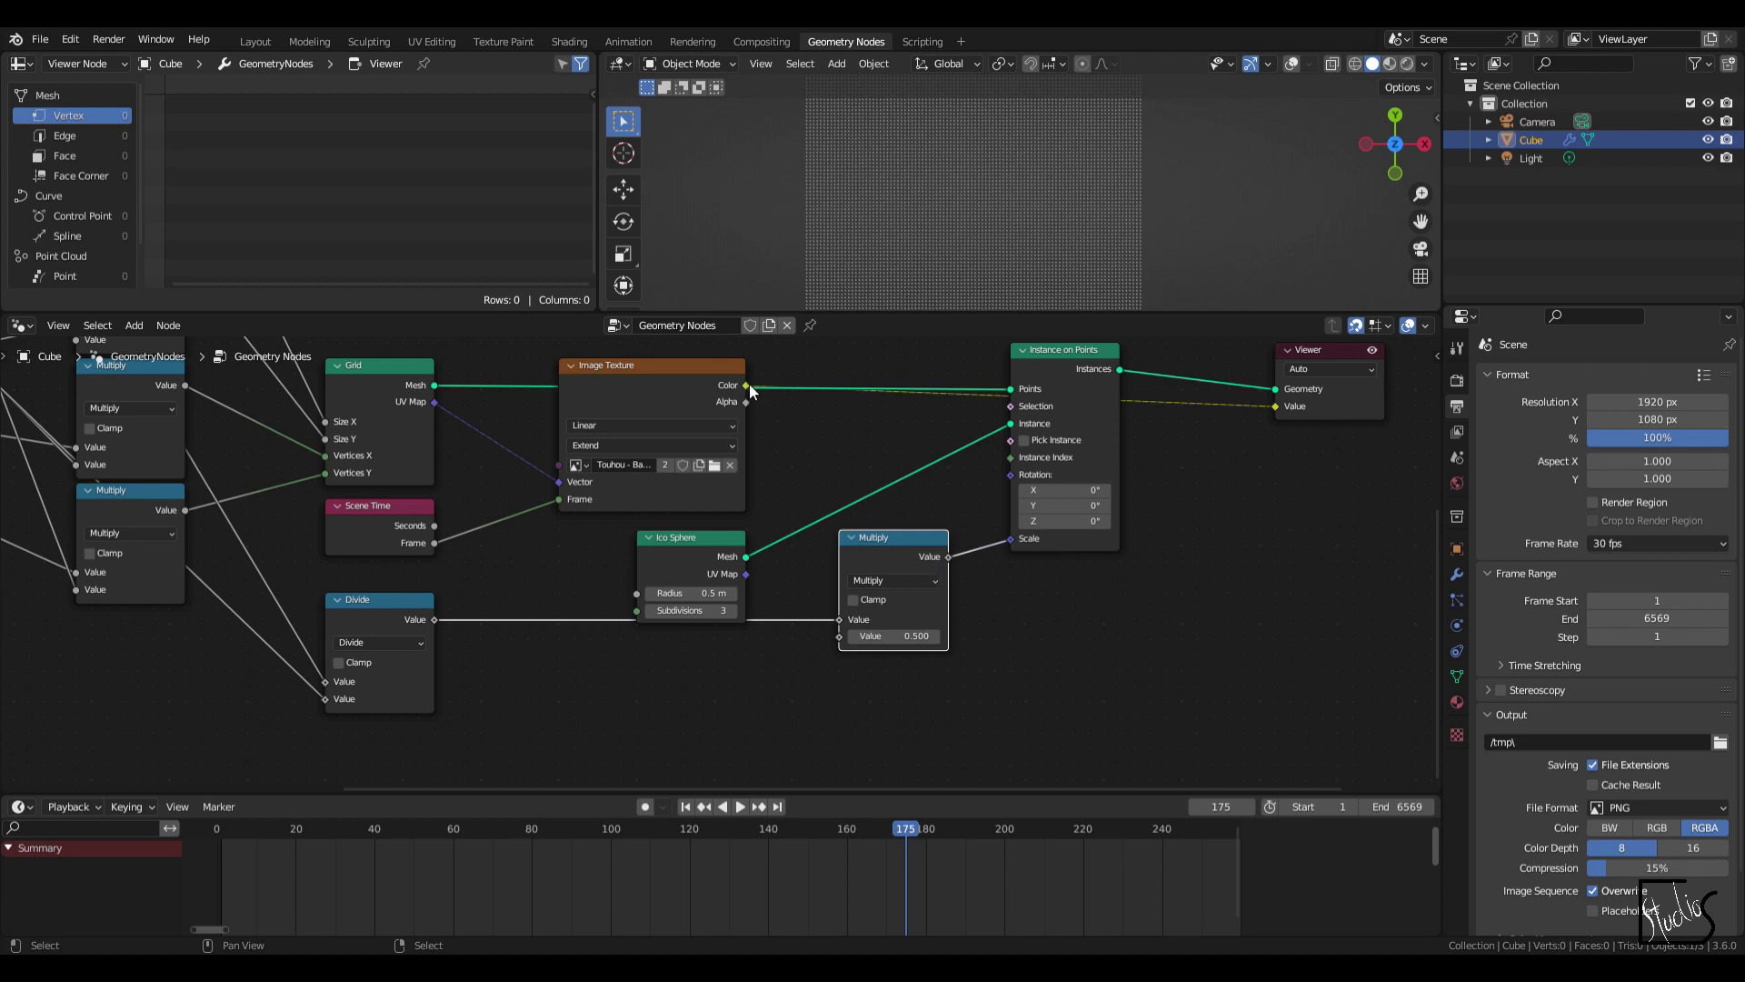
Step: Connect the Image Texture Color to the Multiply node's second input and recentre the grid
drag(748, 384, 838, 636)
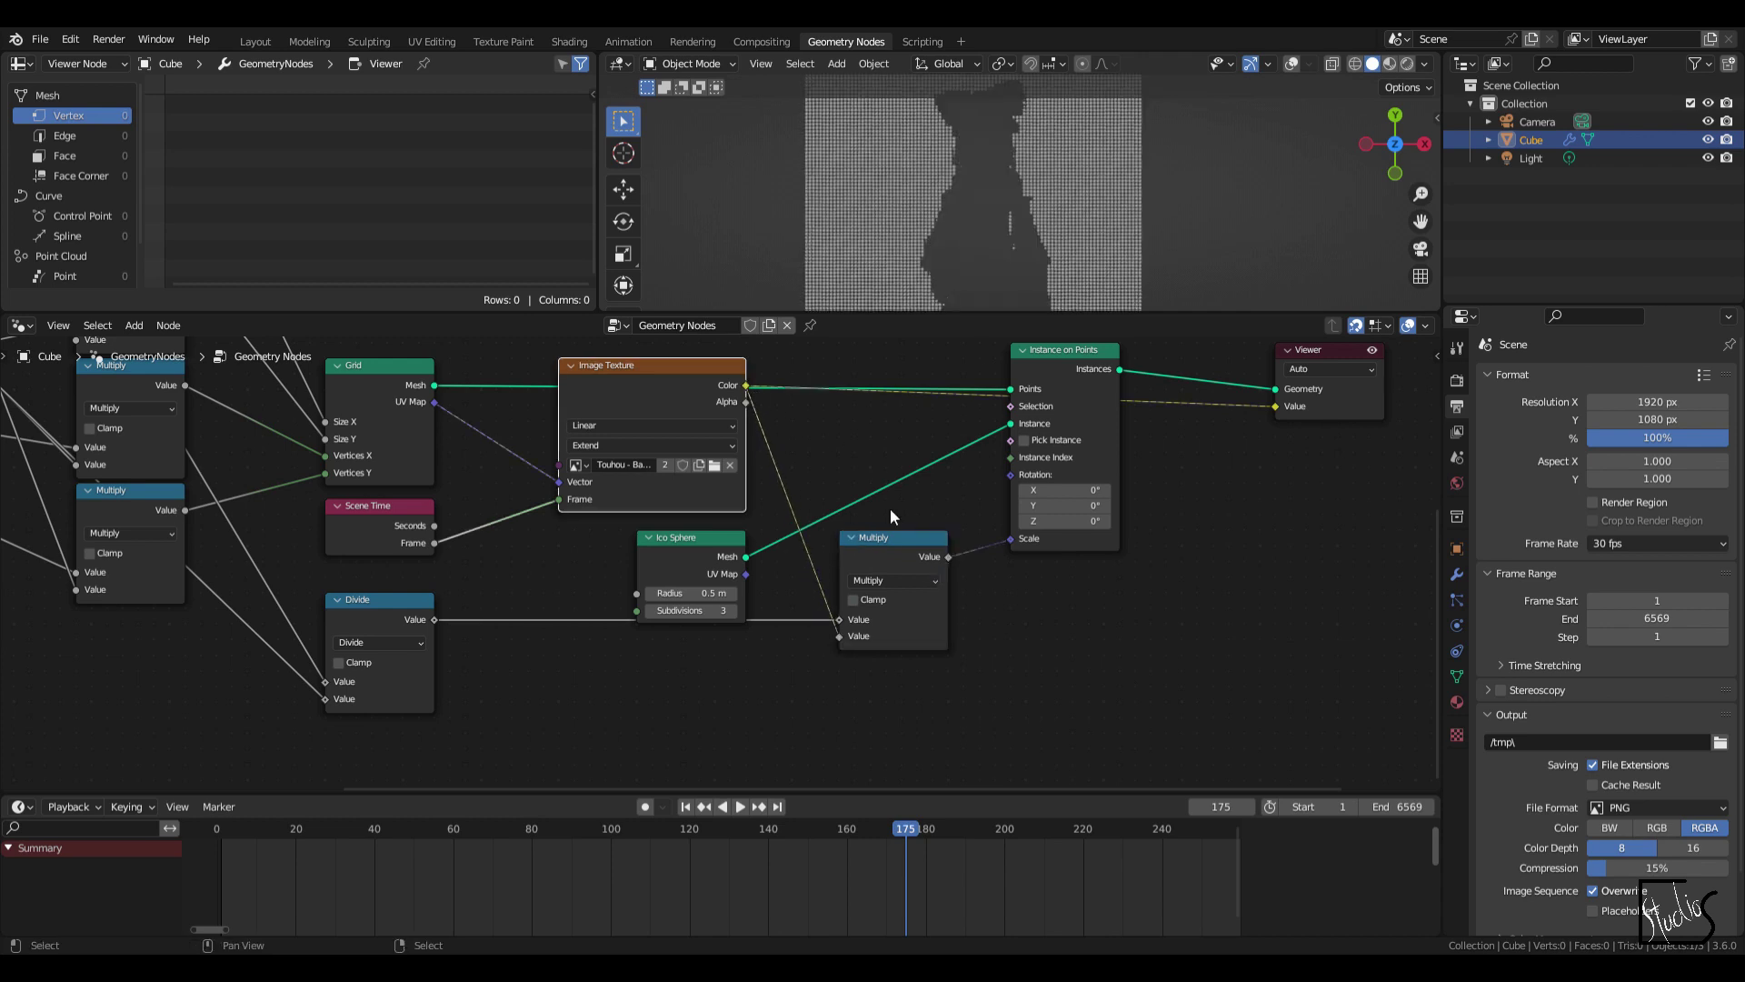
scroll(965, 232, up, 2)
scroll(969, 107, up, 3)
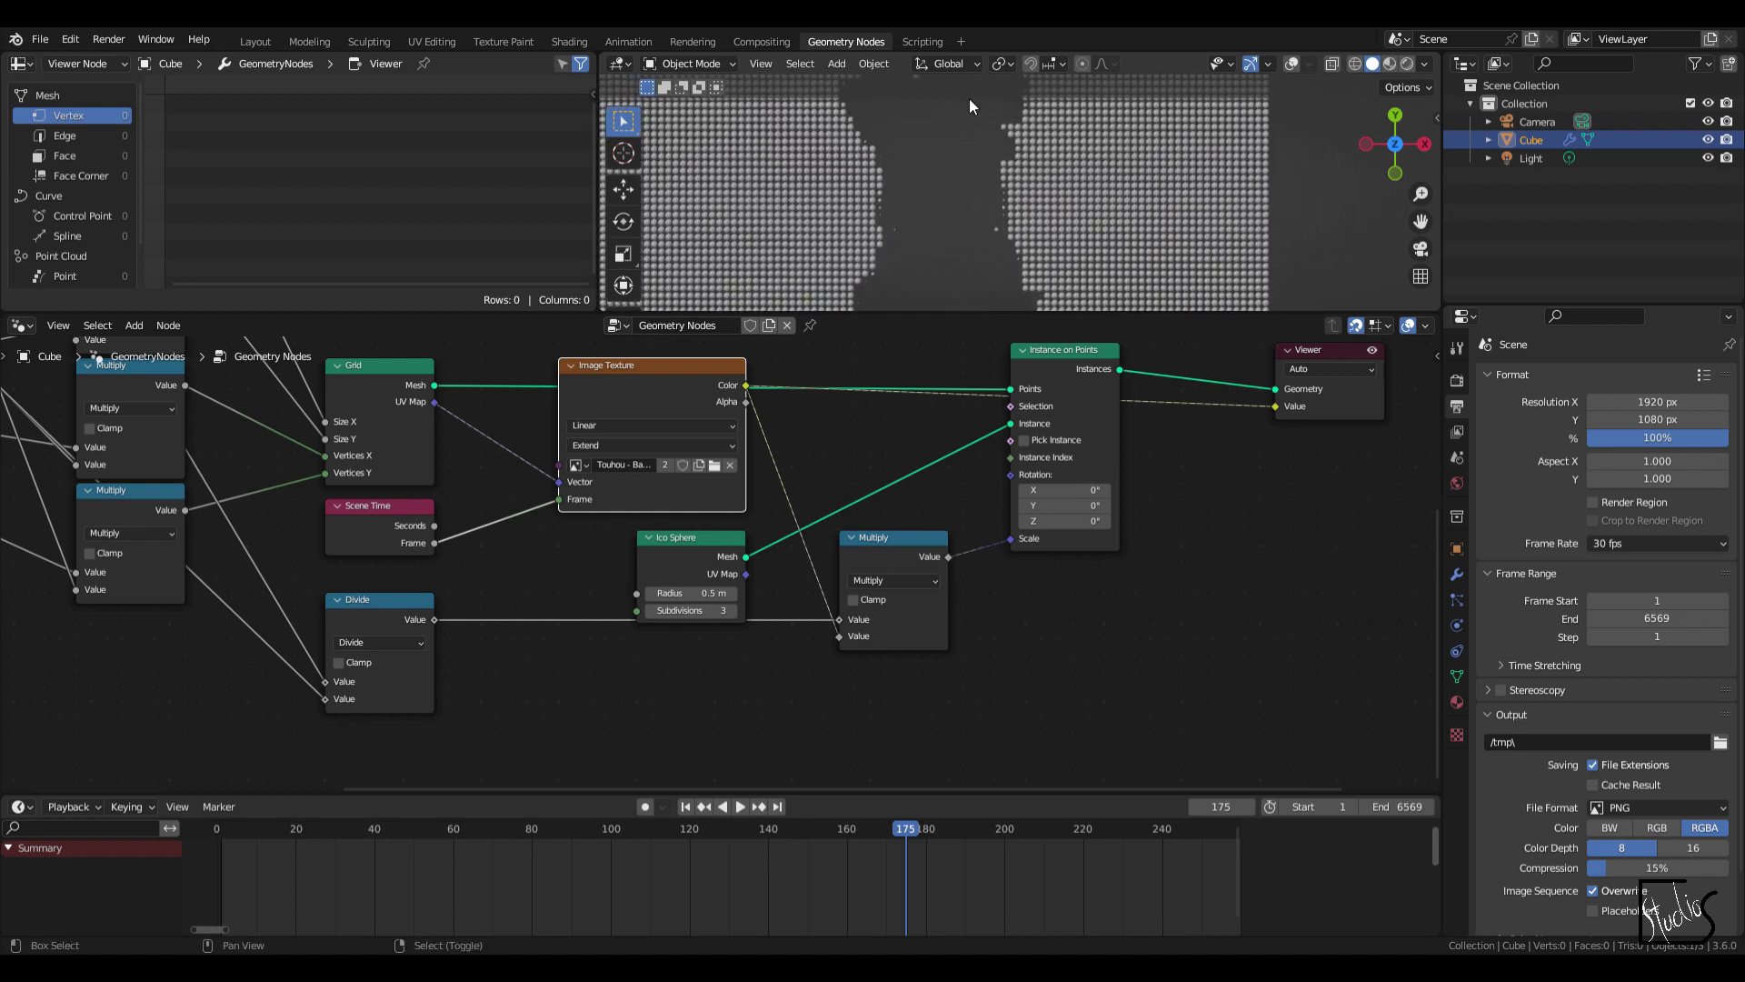
scroll(942, 226, up, 3)
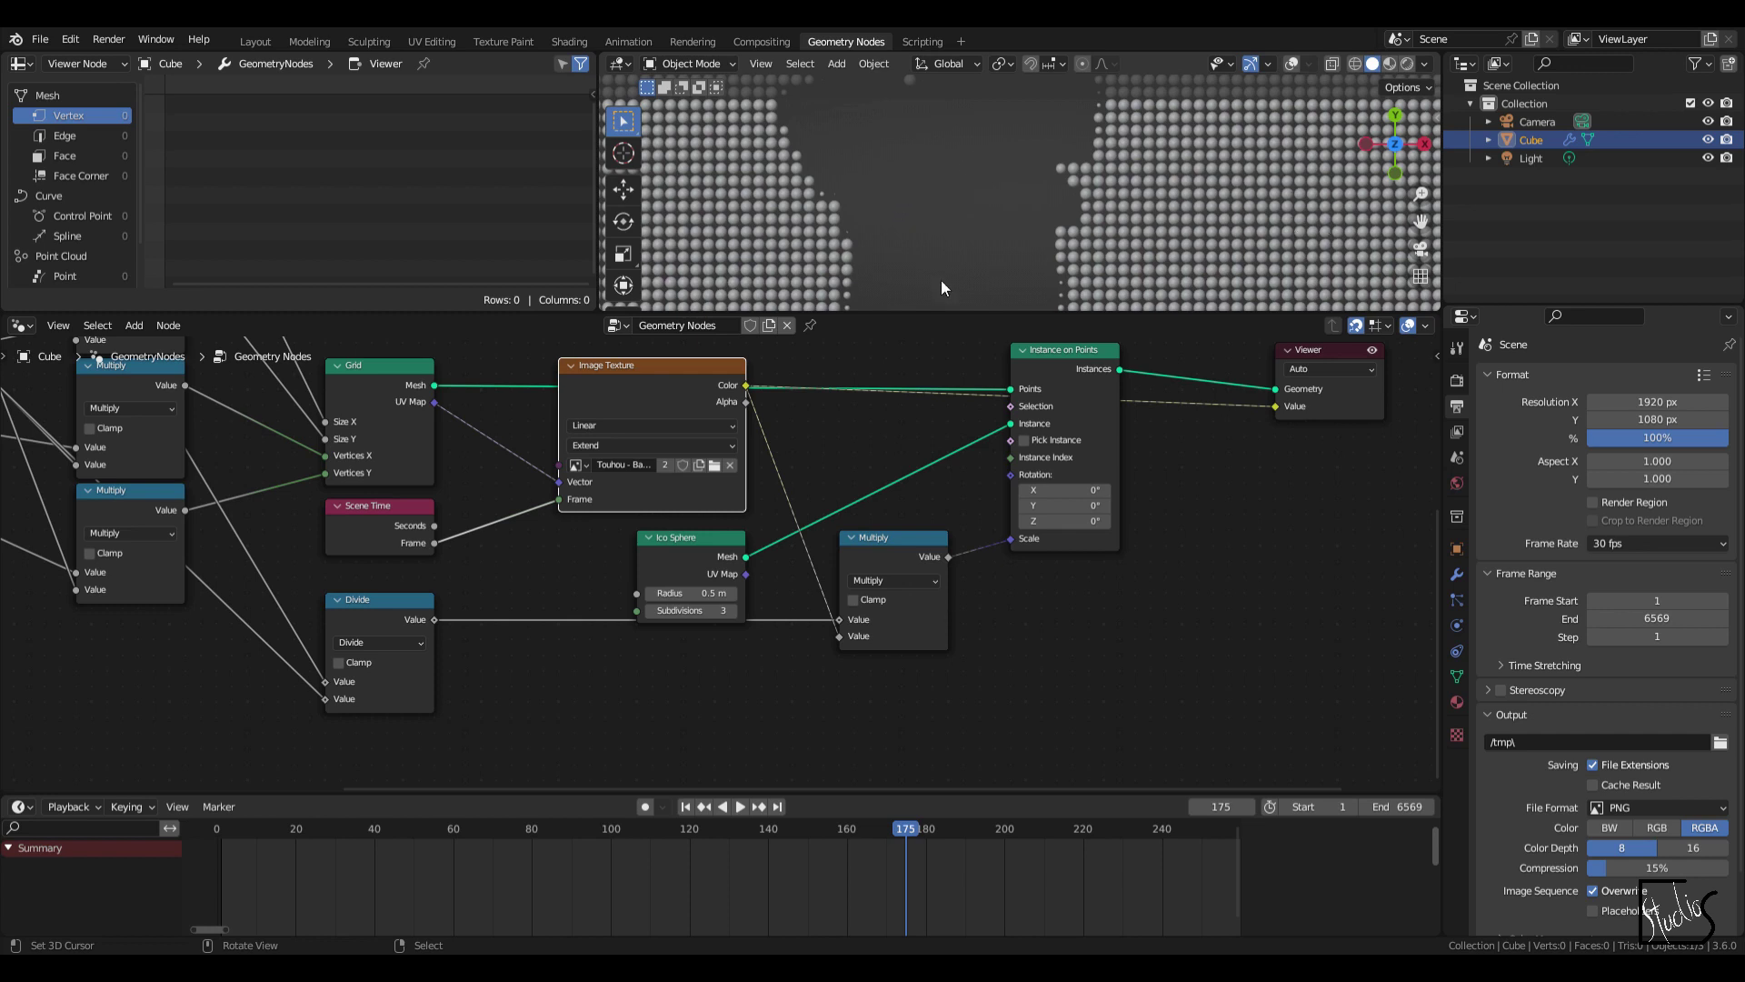
scroll(1256, 189, down, 6)
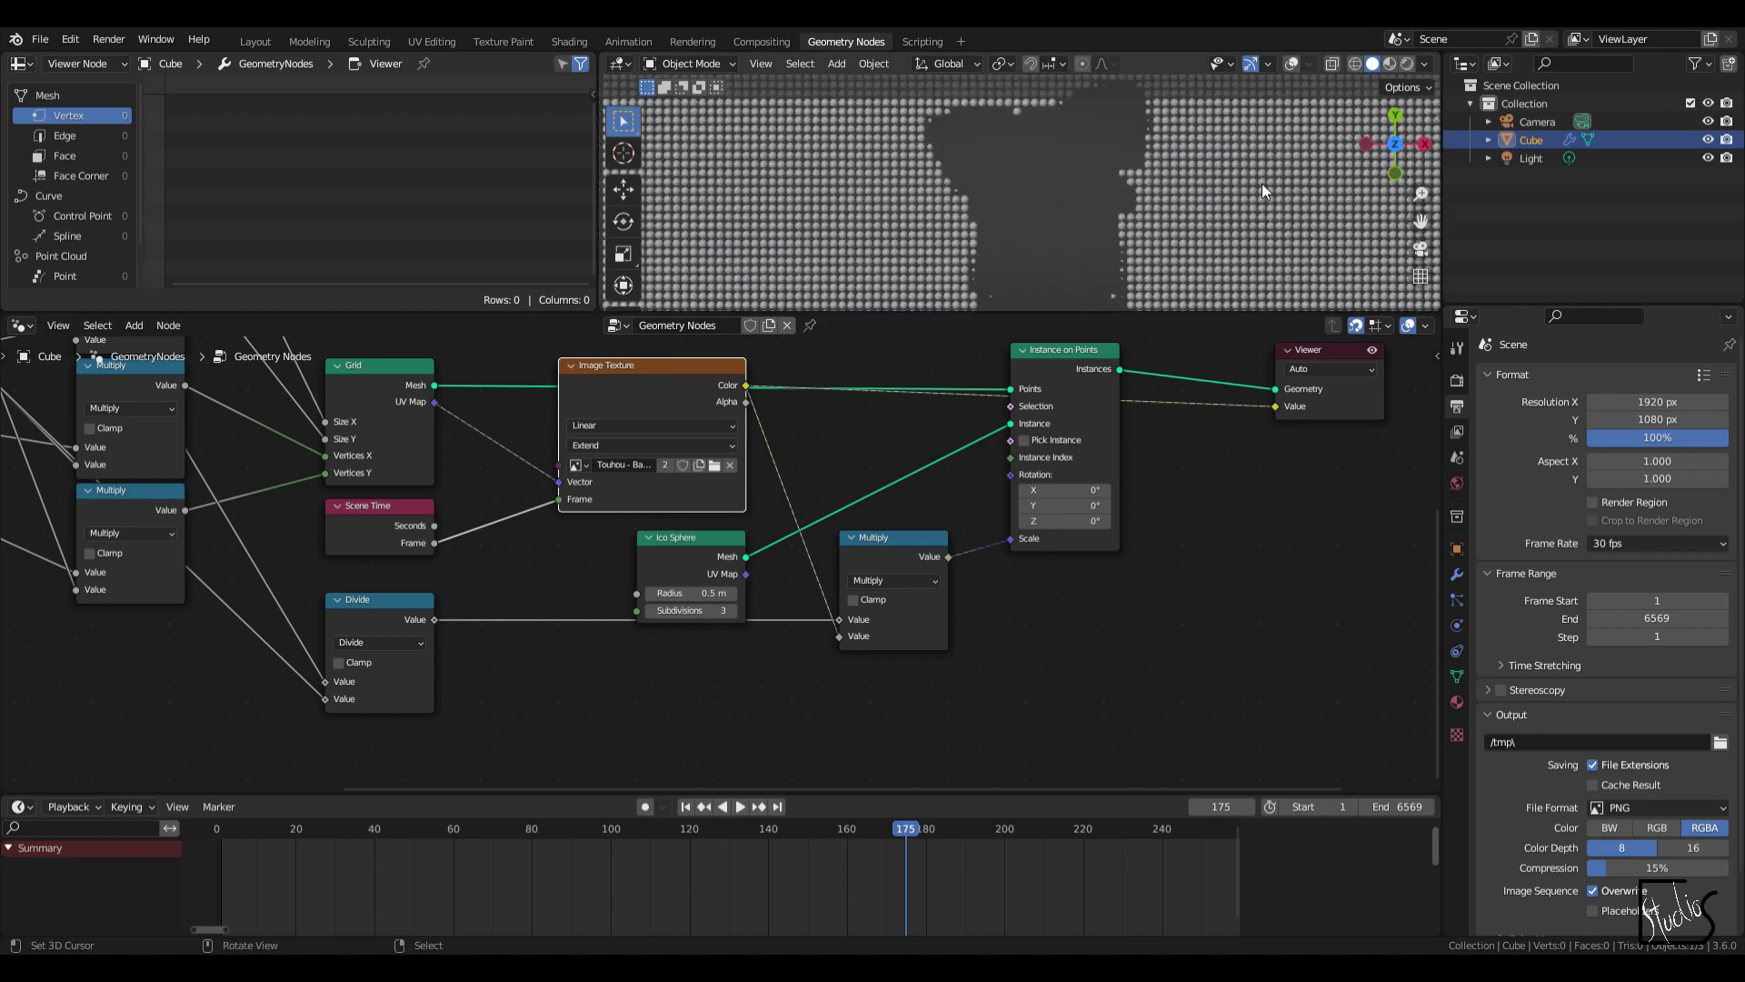
shift+middle_drag(1241, 205, 1065, 151)
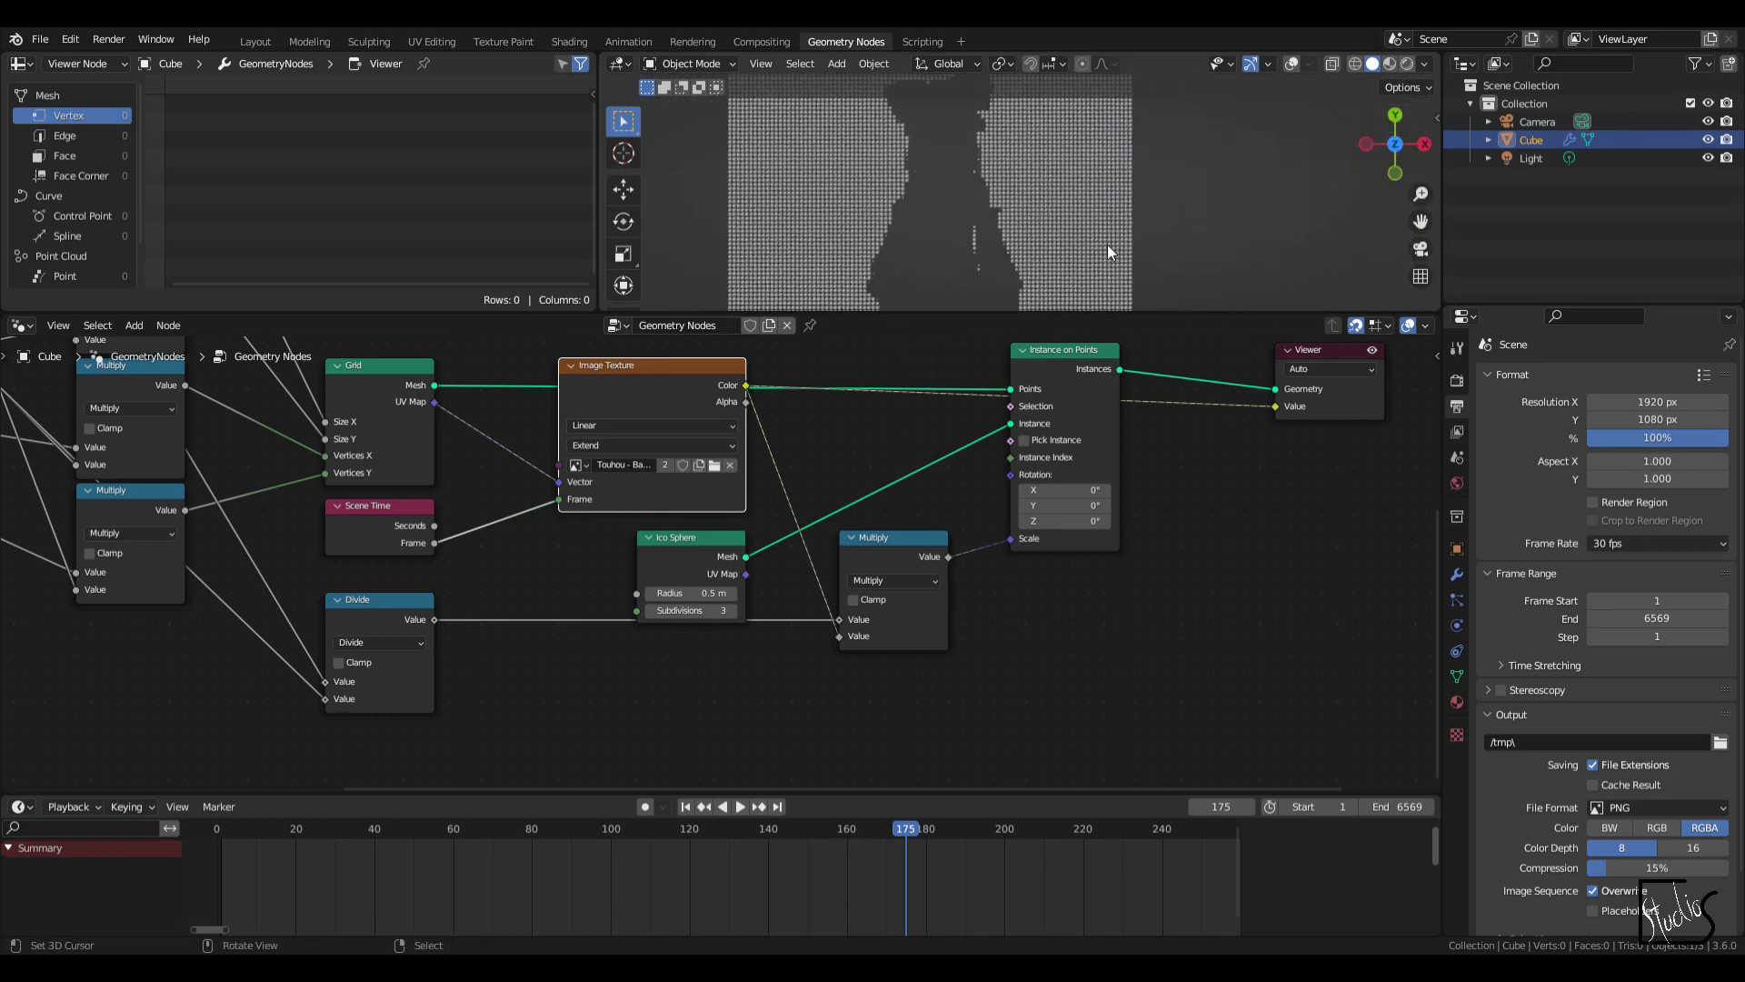
Step: Make room by the output nodes and insert Set Shade Smooth after Instance on Points
middle_drag(1365, 367, 877, 467)
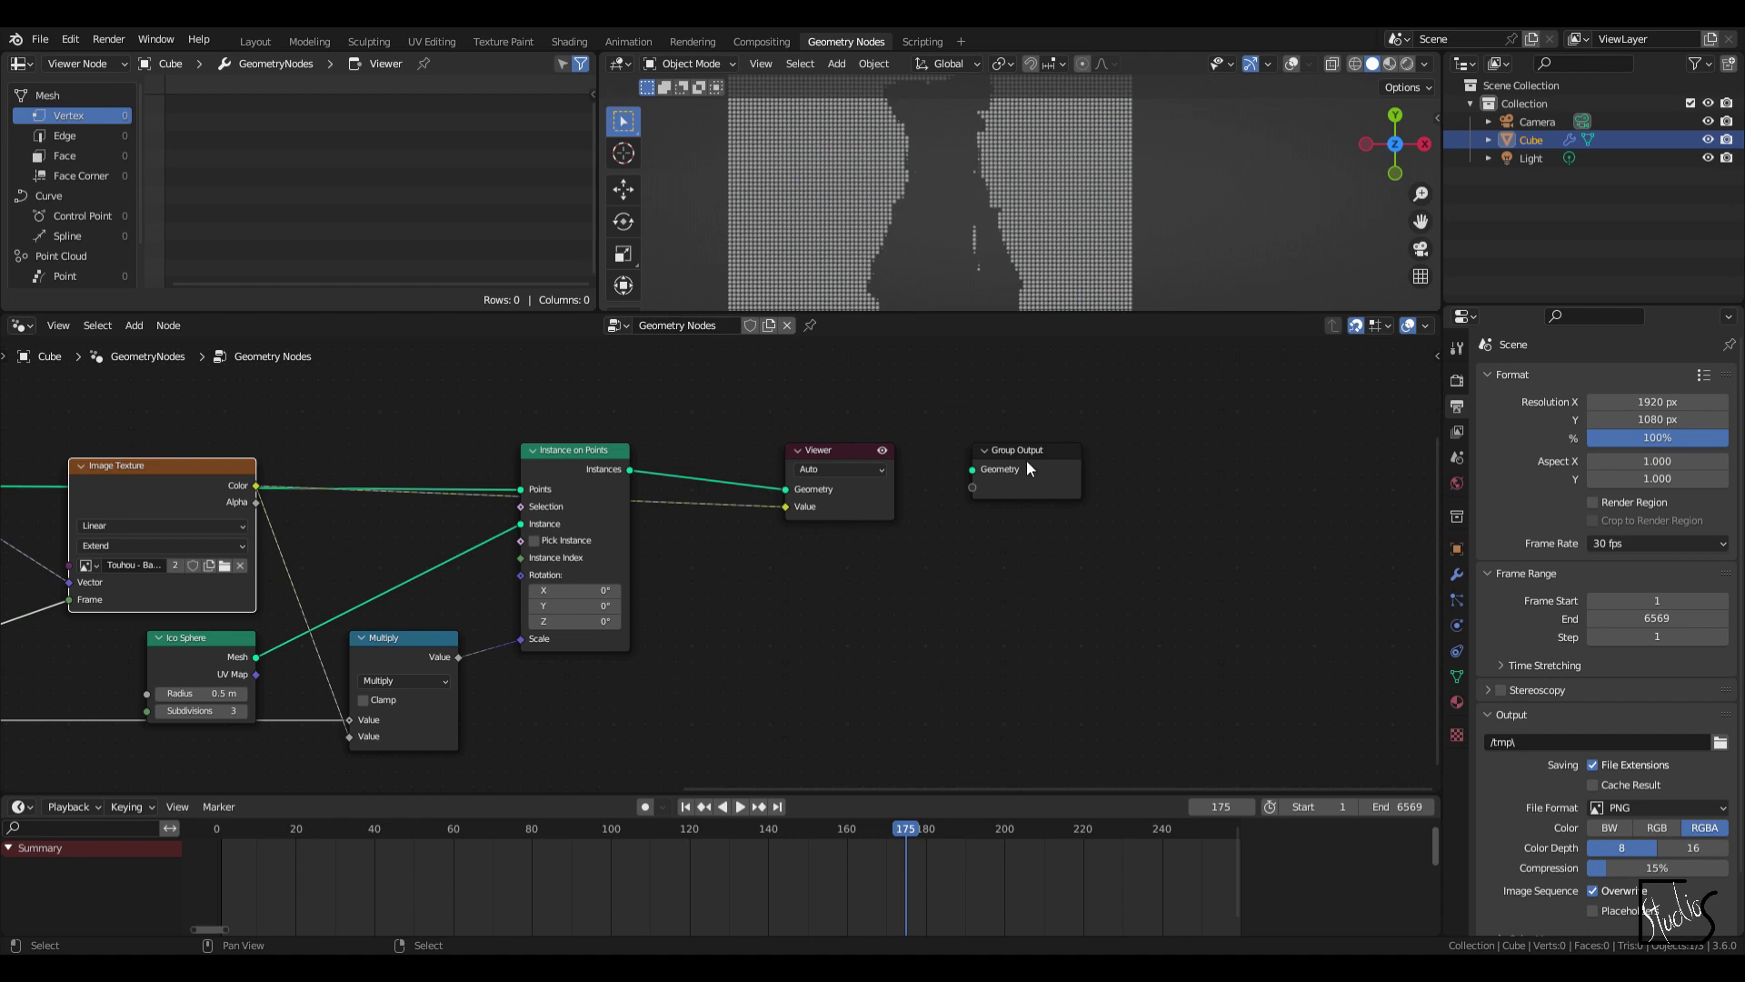
drag(1029, 467, 1106, 576)
drag(842, 465, 1137, 434)
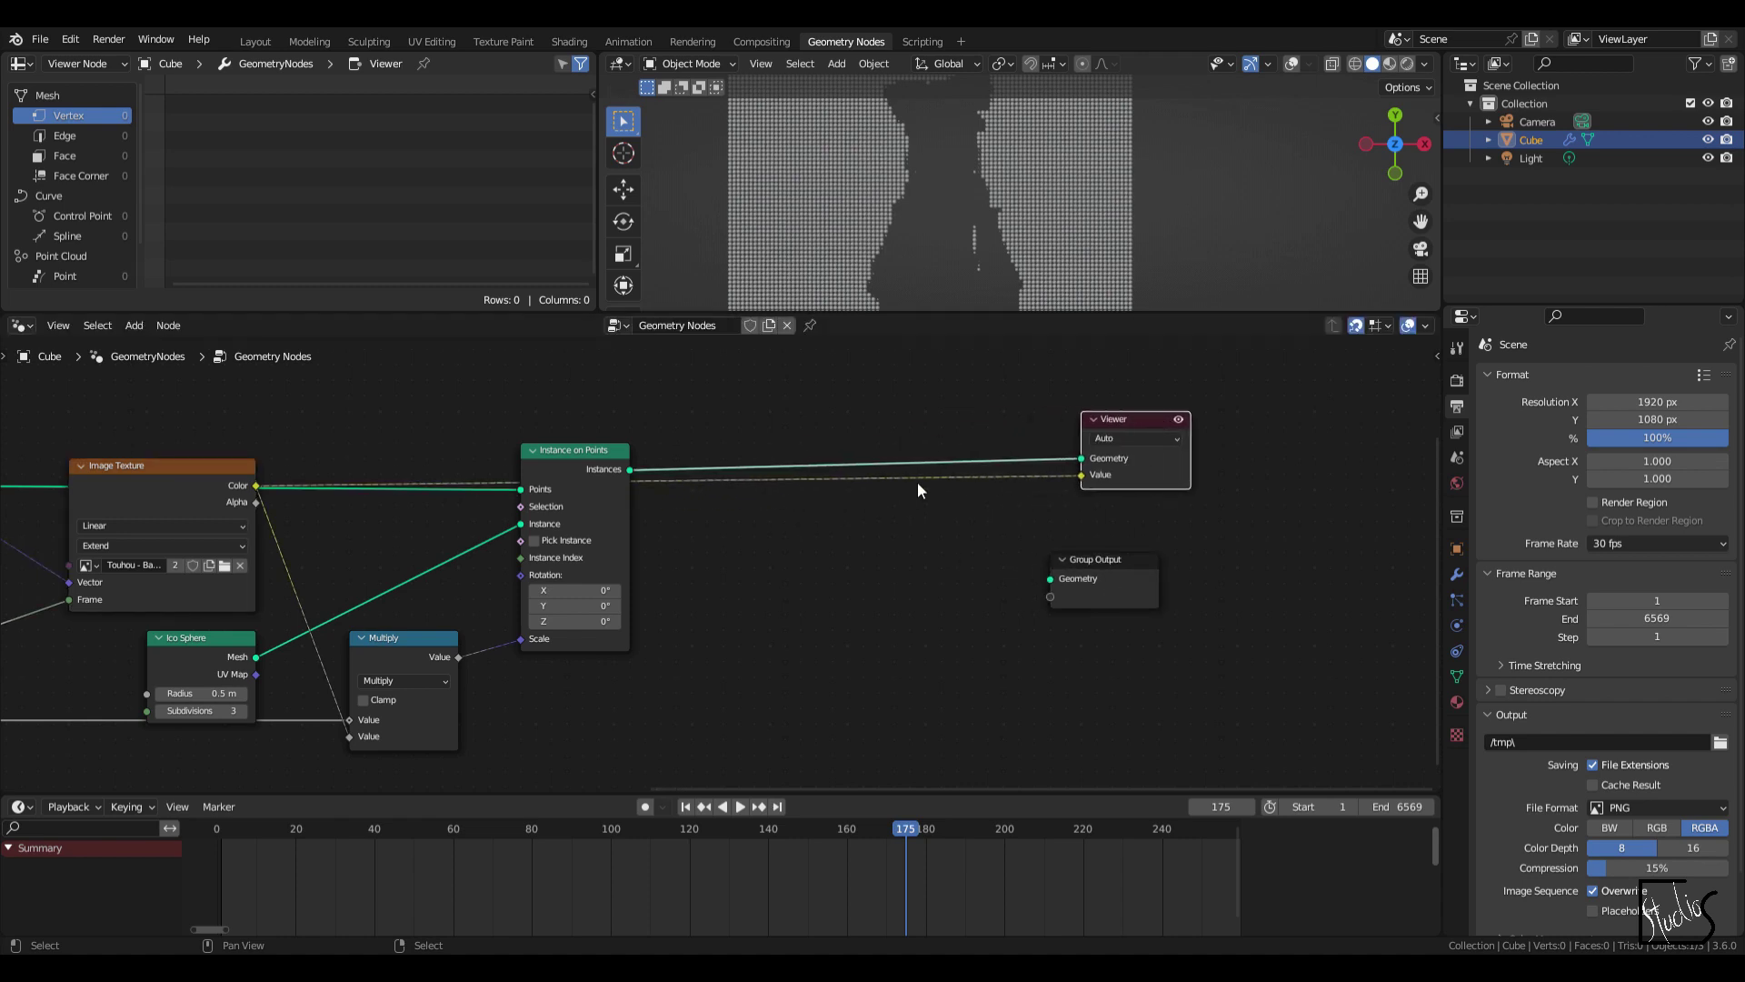
key(F3)
text(smoo)
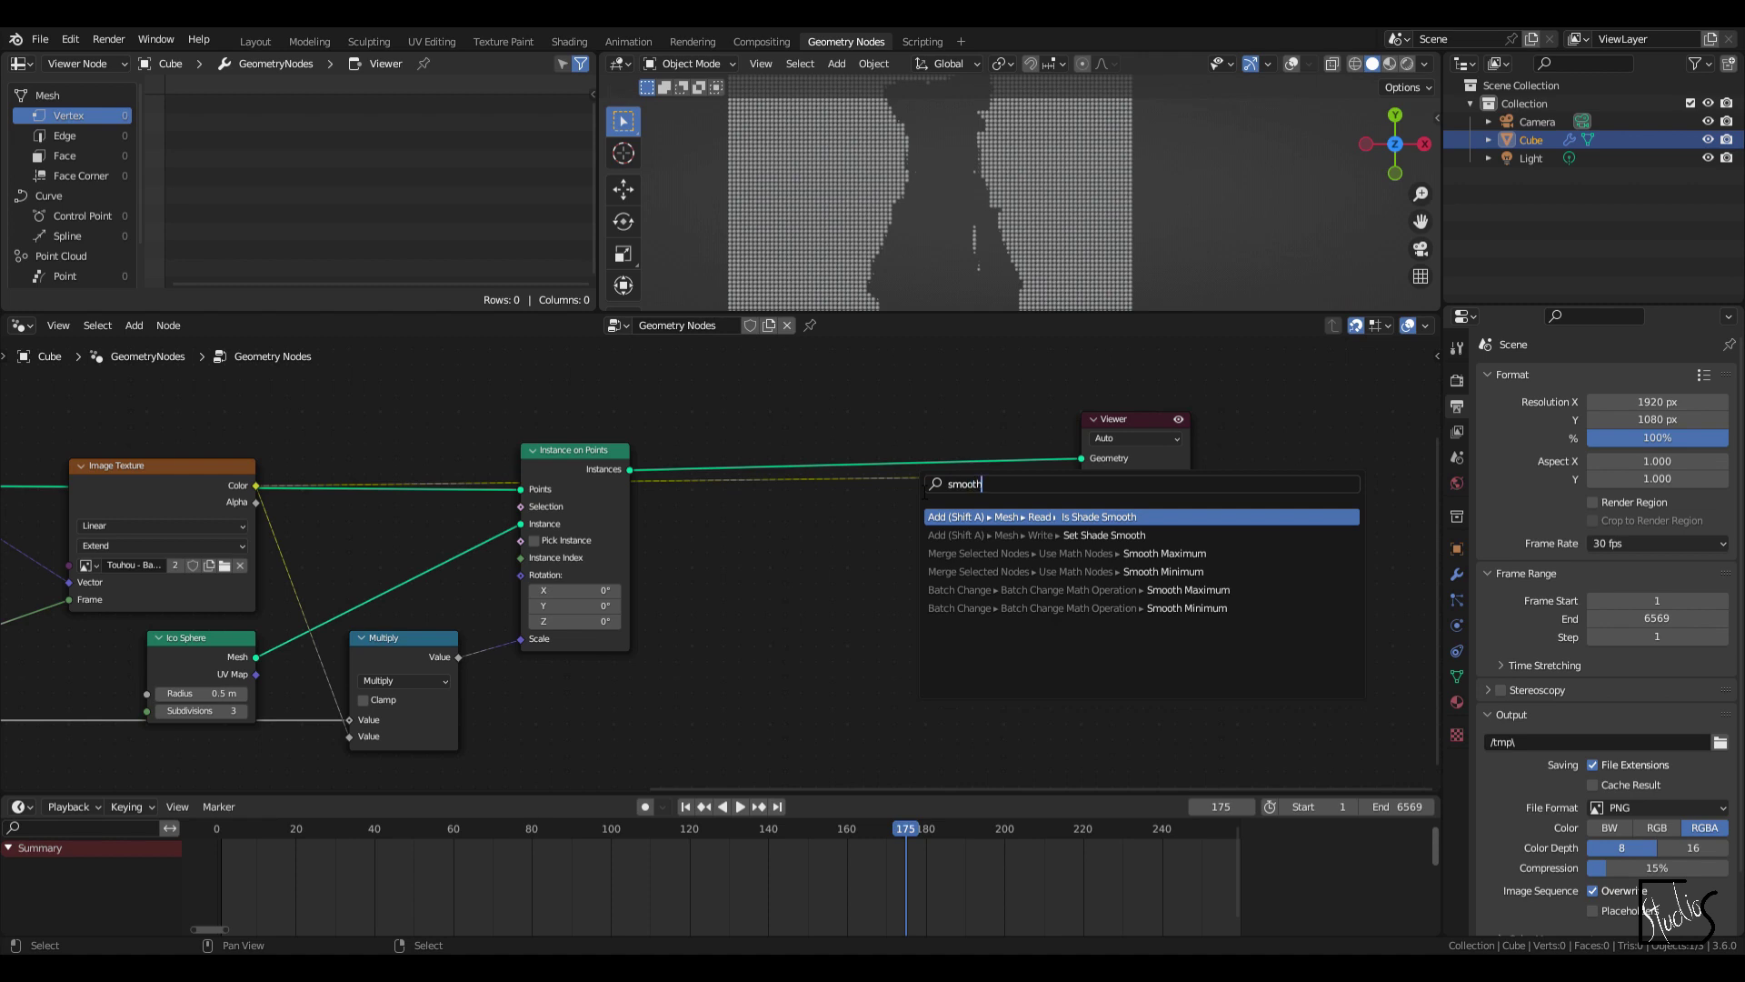
text(th)
key(Down)
key(Return)
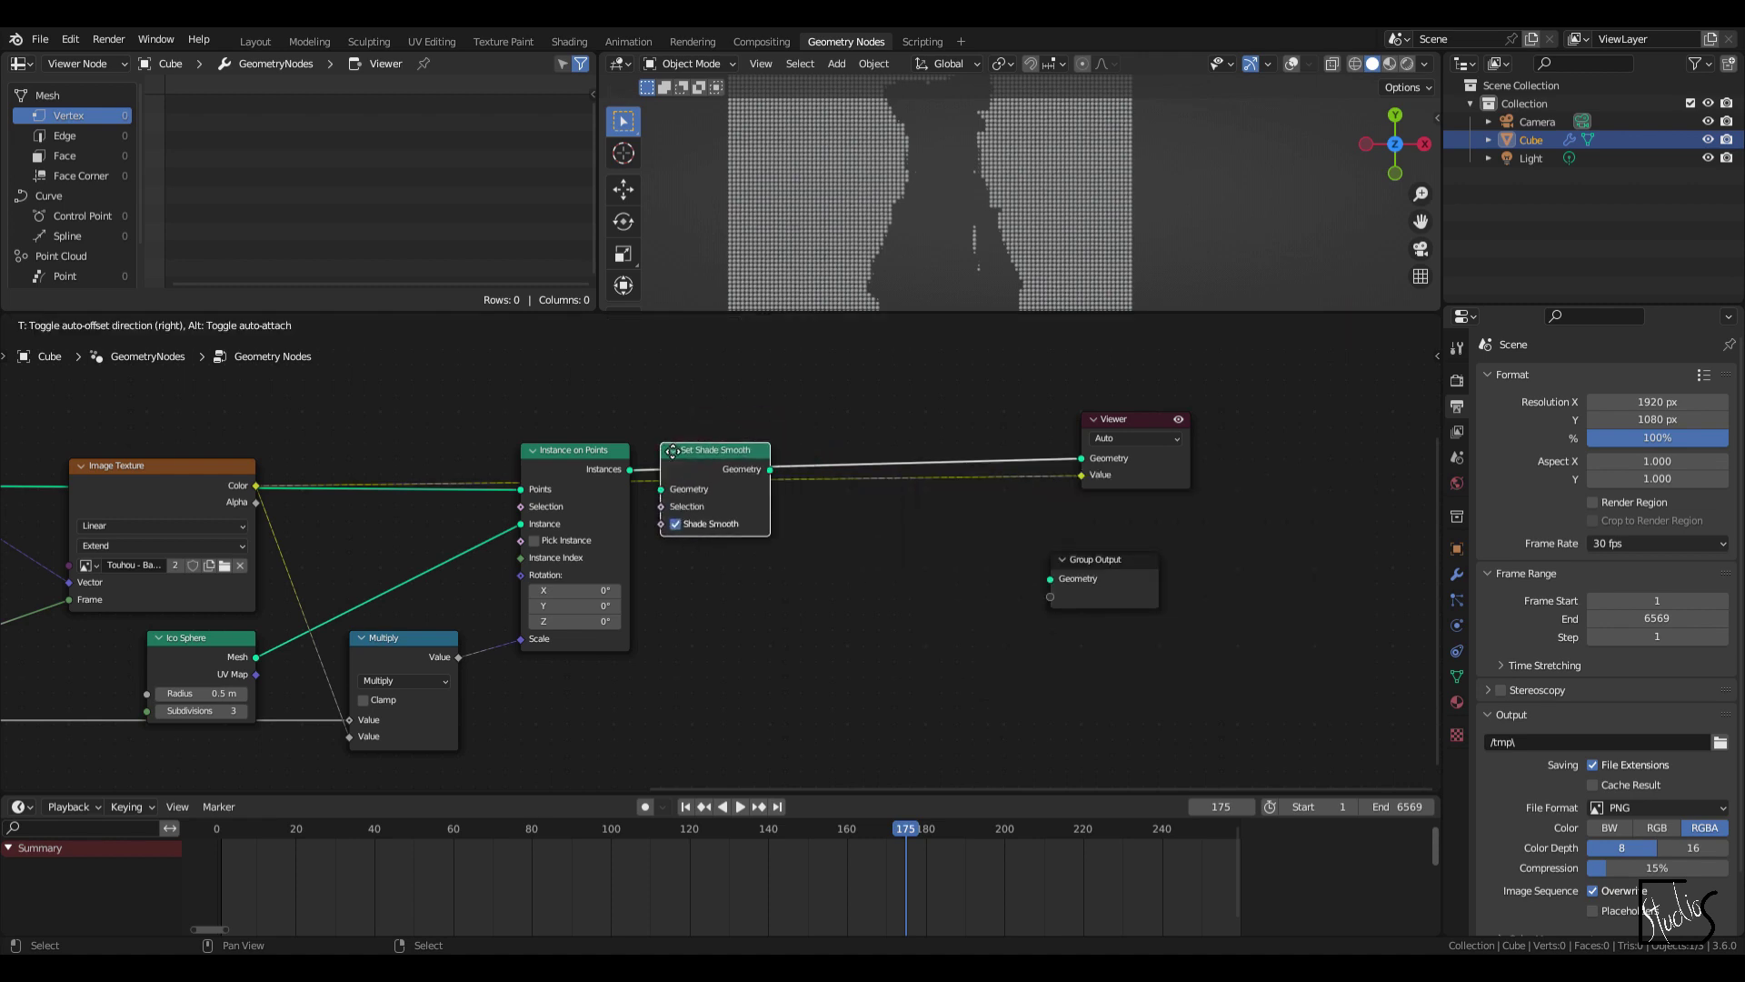
click(707, 446)
Step: Insert a Set Material node after Set Shade Smooth and link it to the Group Output
key(F3)
text(set mate)
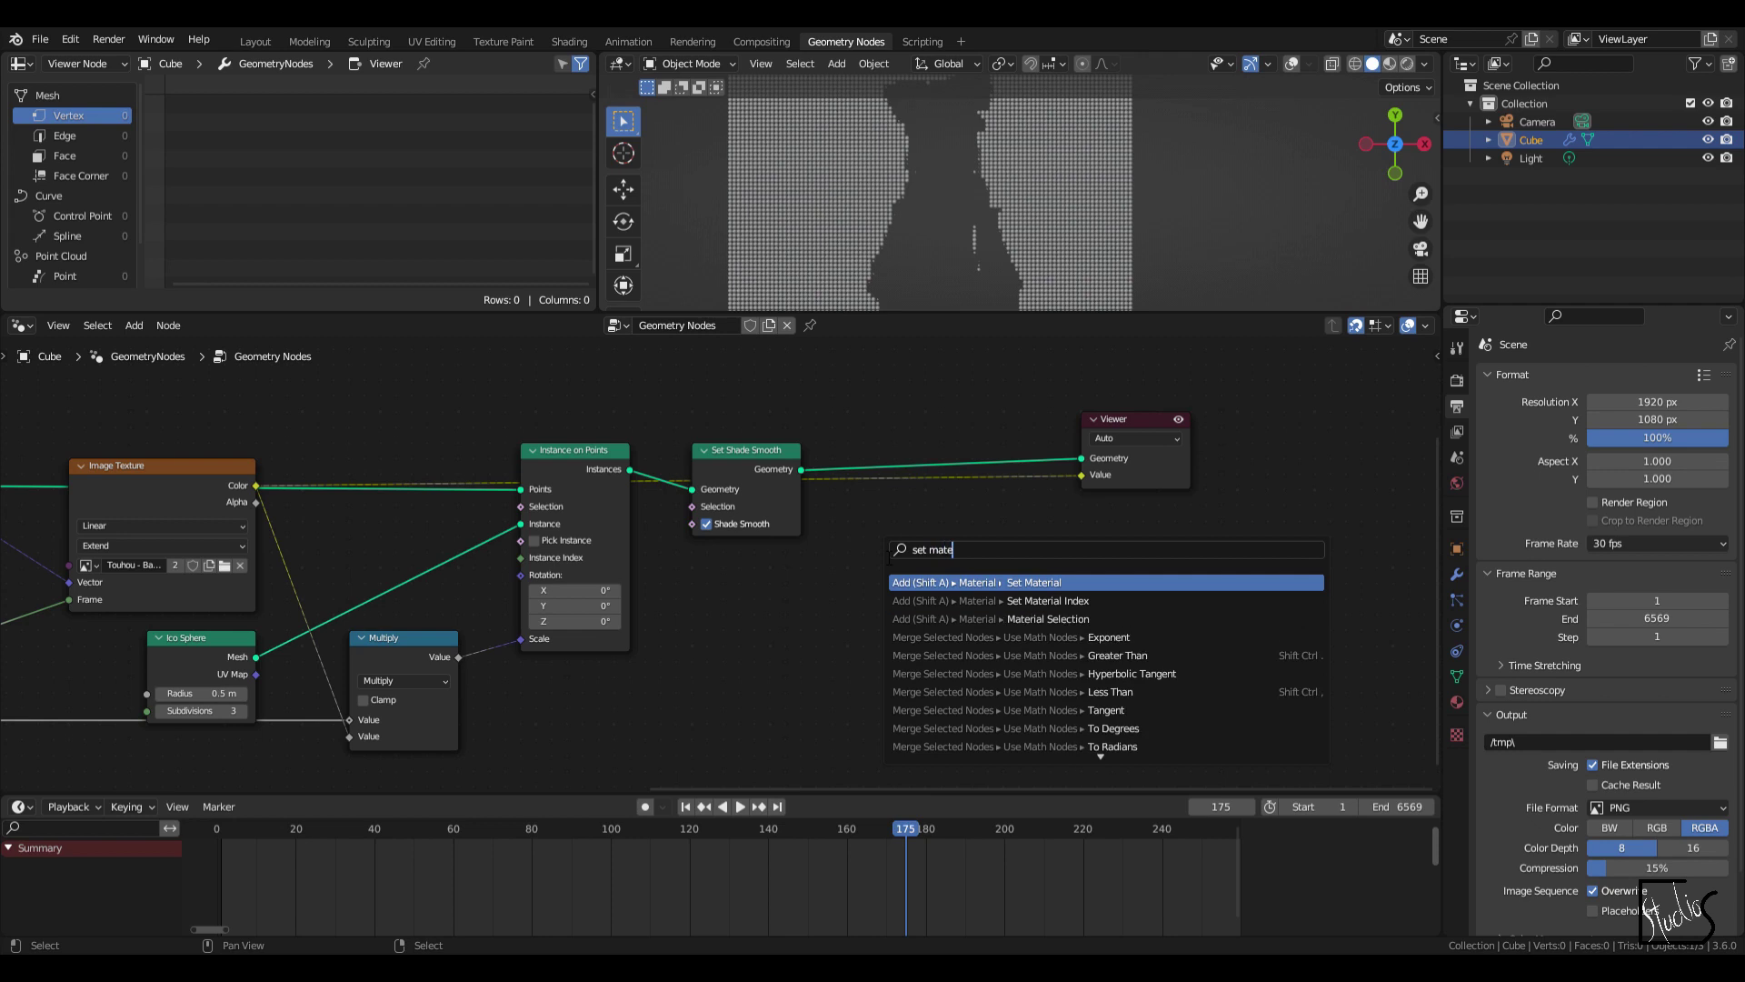
key(Return)
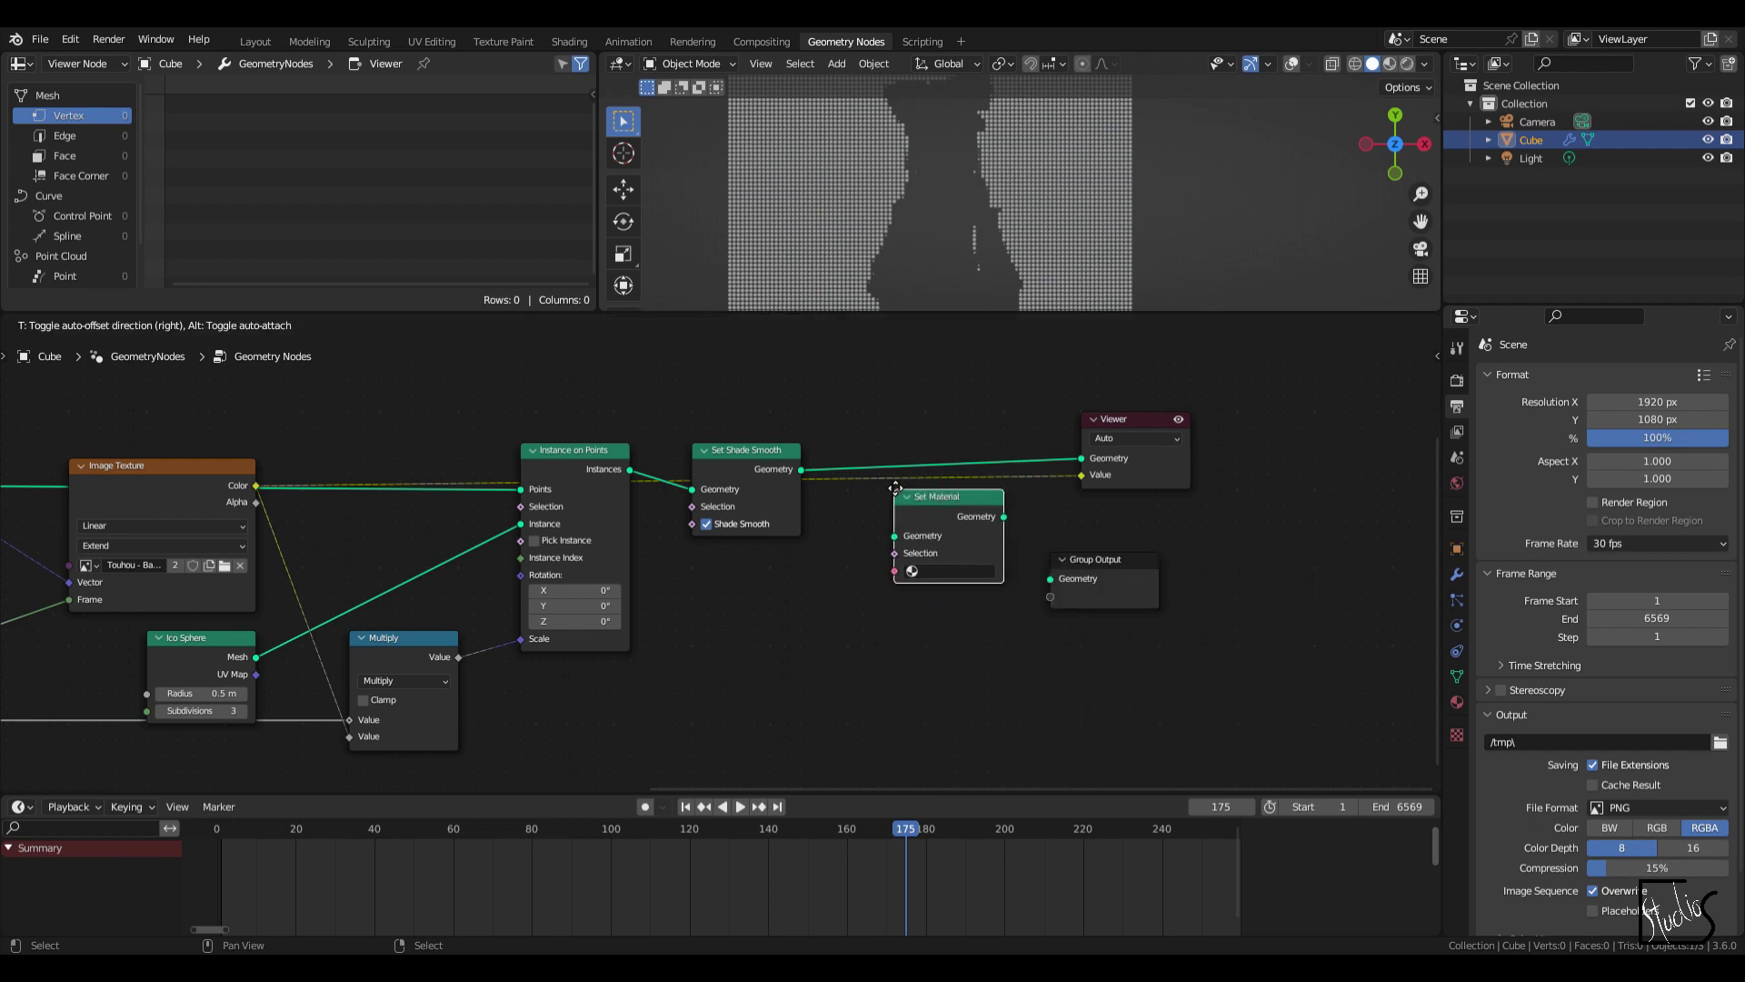
click(874, 450)
alt+right_drag(913, 468, 1120, 578)
drag(1120, 578, 1150, 538)
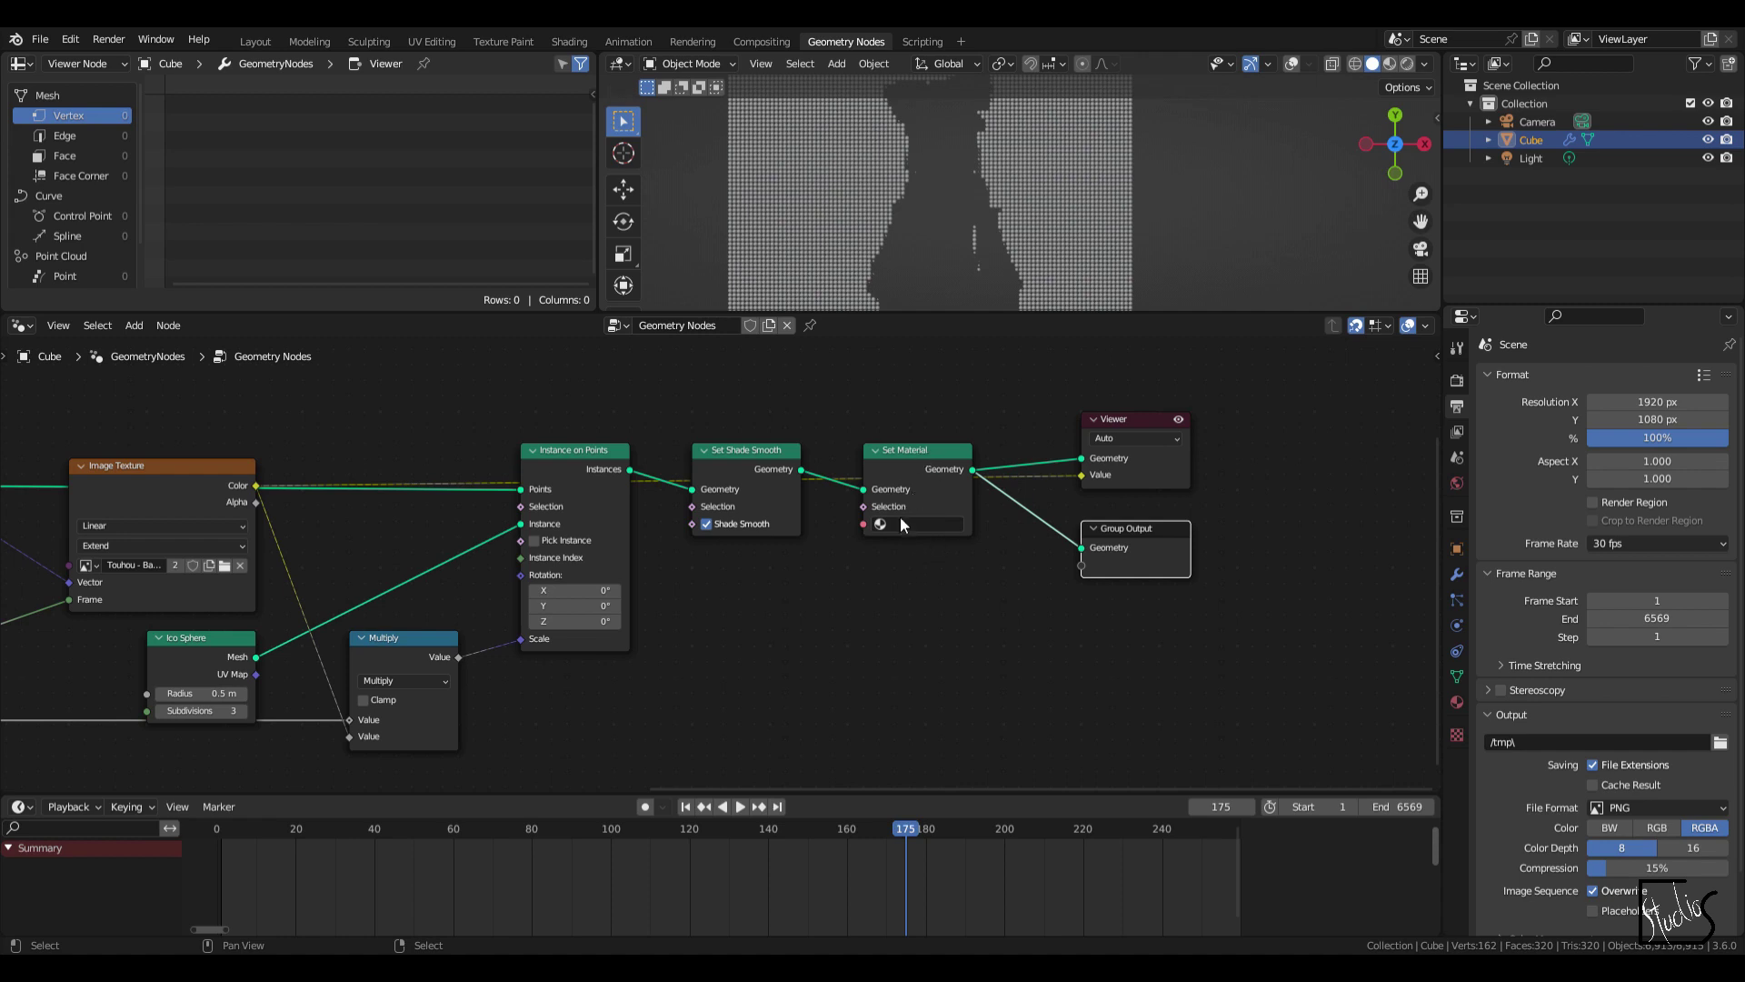
scroll(787, 589, down, 6)
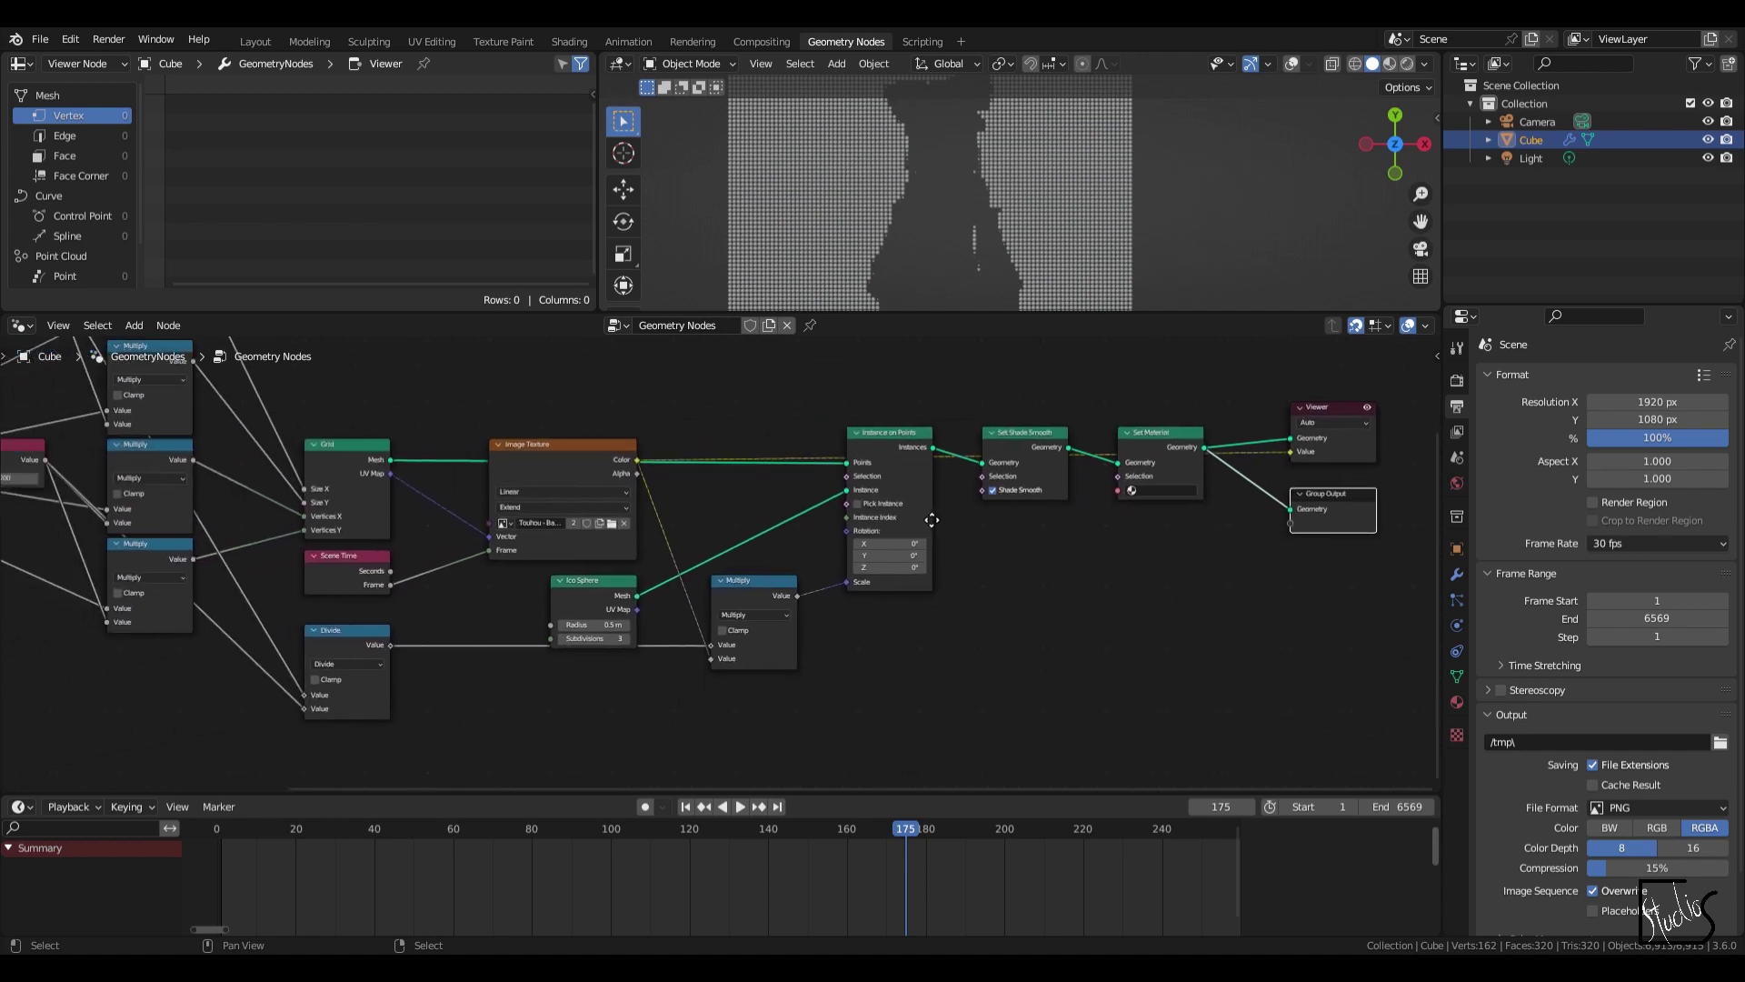
middle_drag(907, 565, 967, 627)
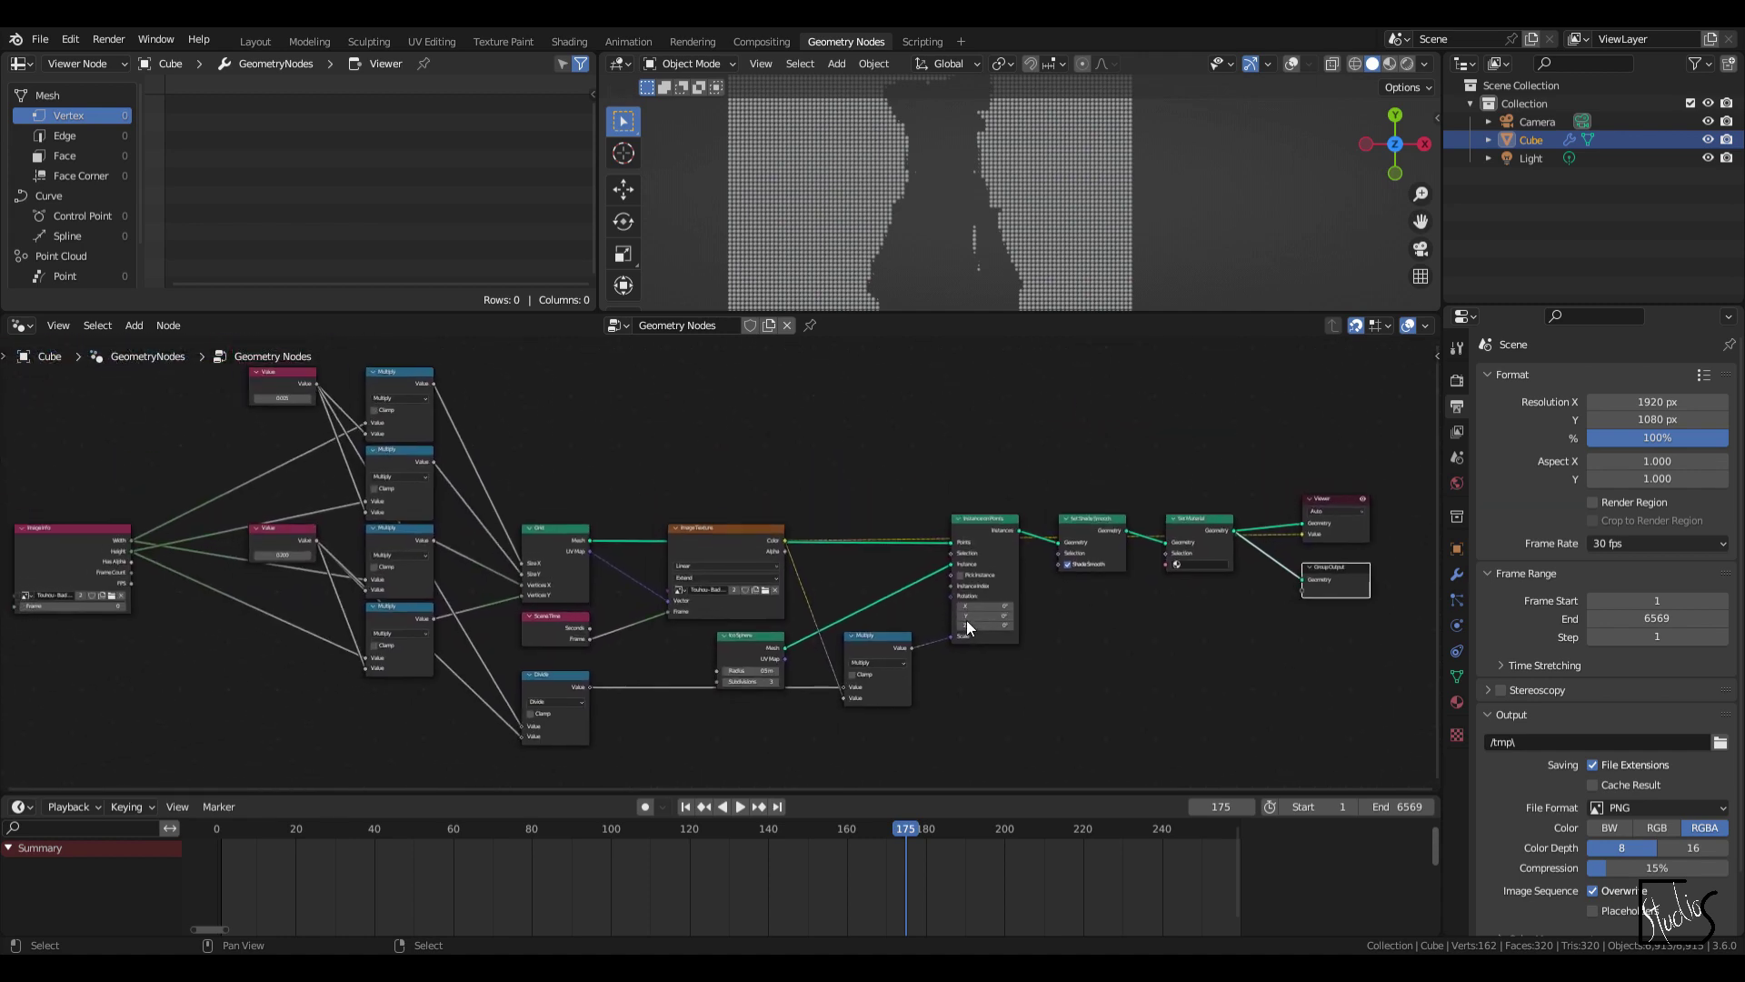
Step: In Layout, view the sphere grid from top without overlays, rewind to frame 1 and play
click(718, 474)
click(256, 42)
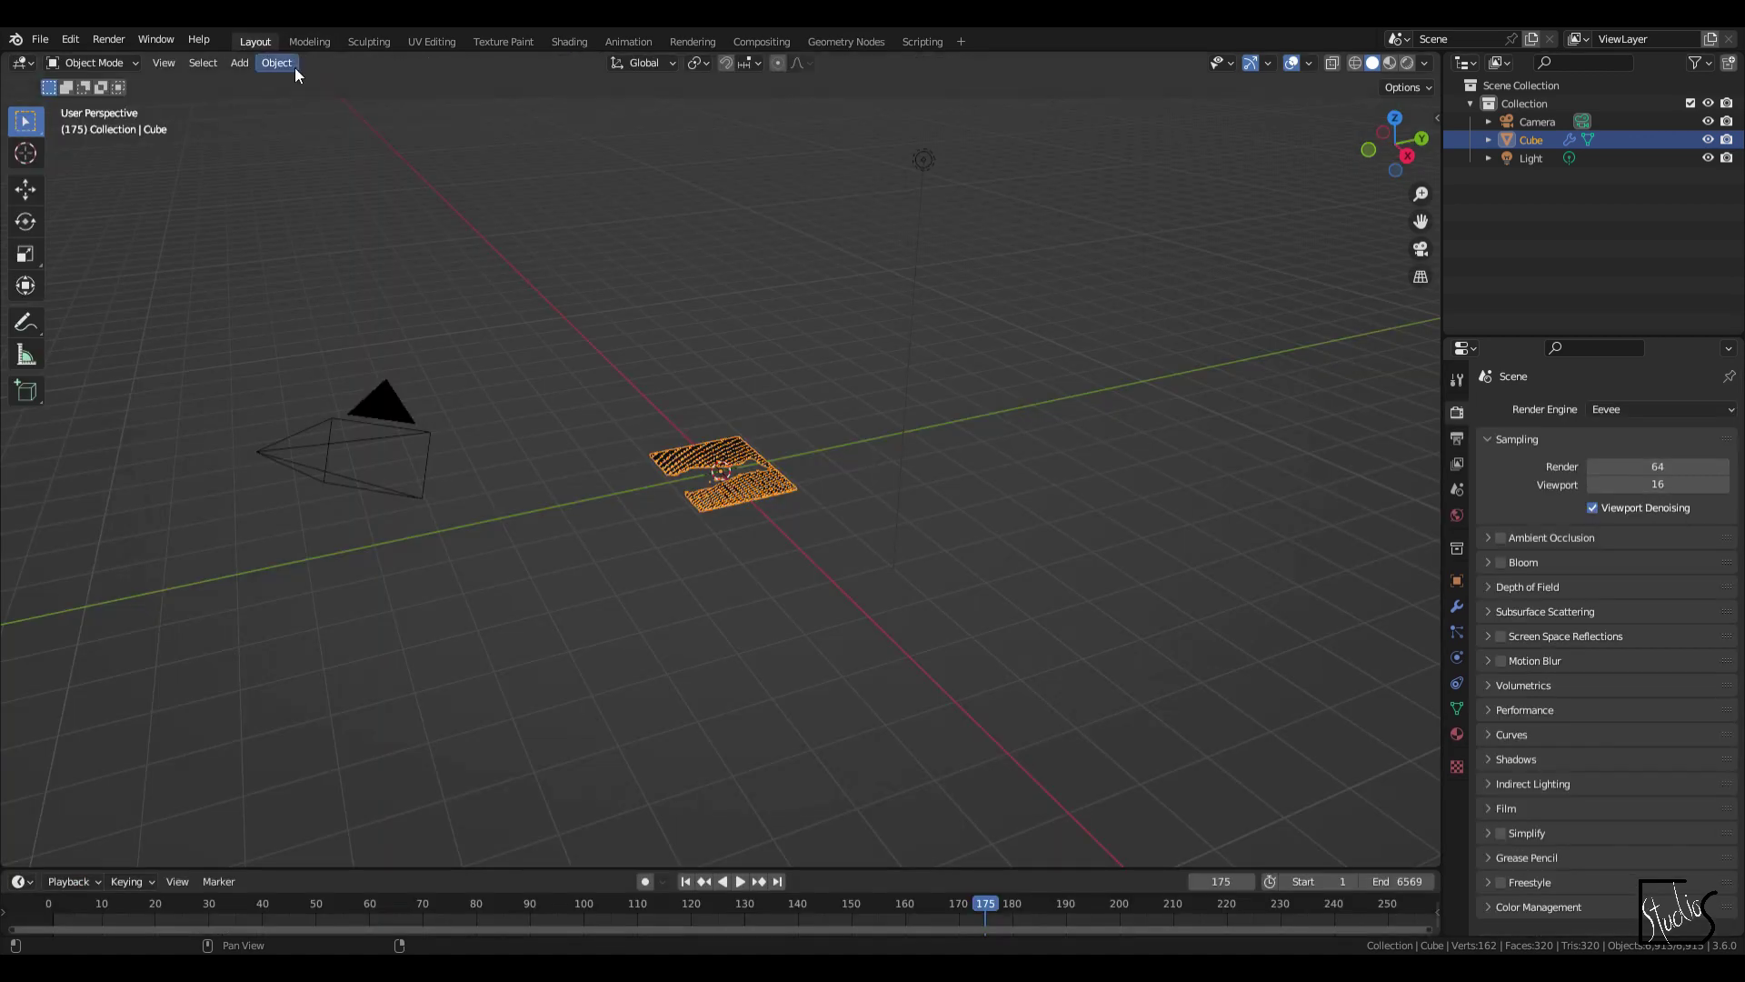
key(KP_7)
scroll(724, 440, up, 8)
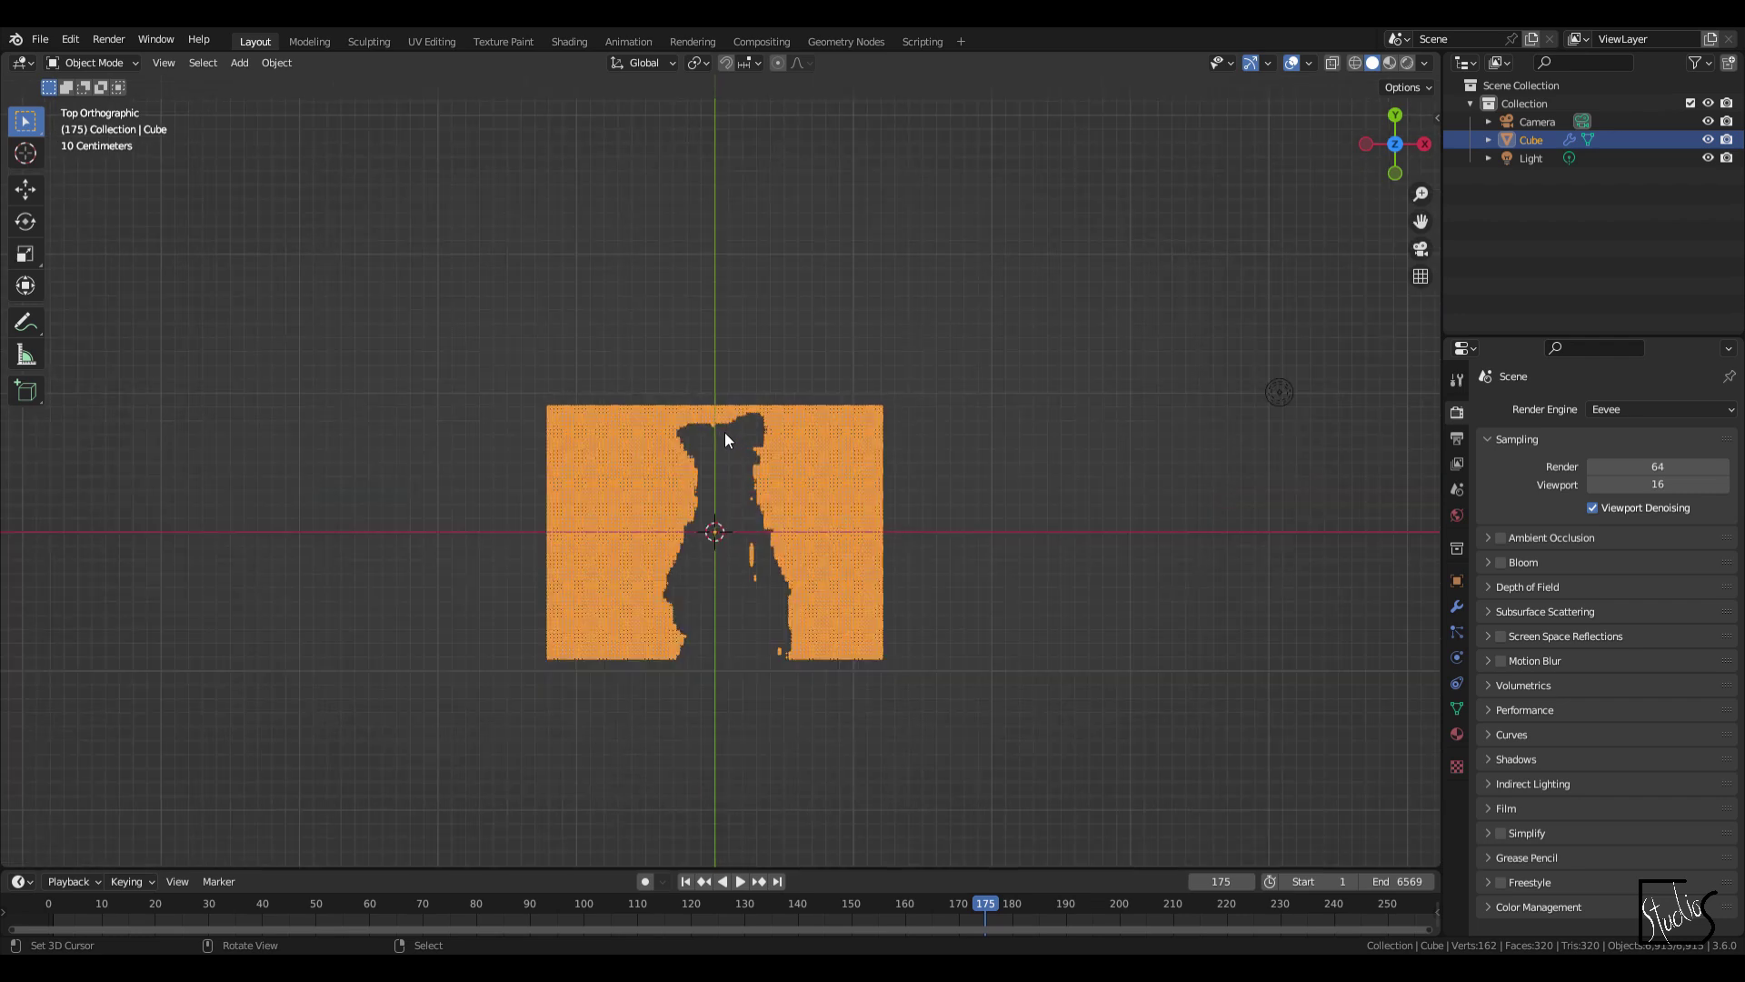
shift+middle_drag(834, 531, 813, 426)
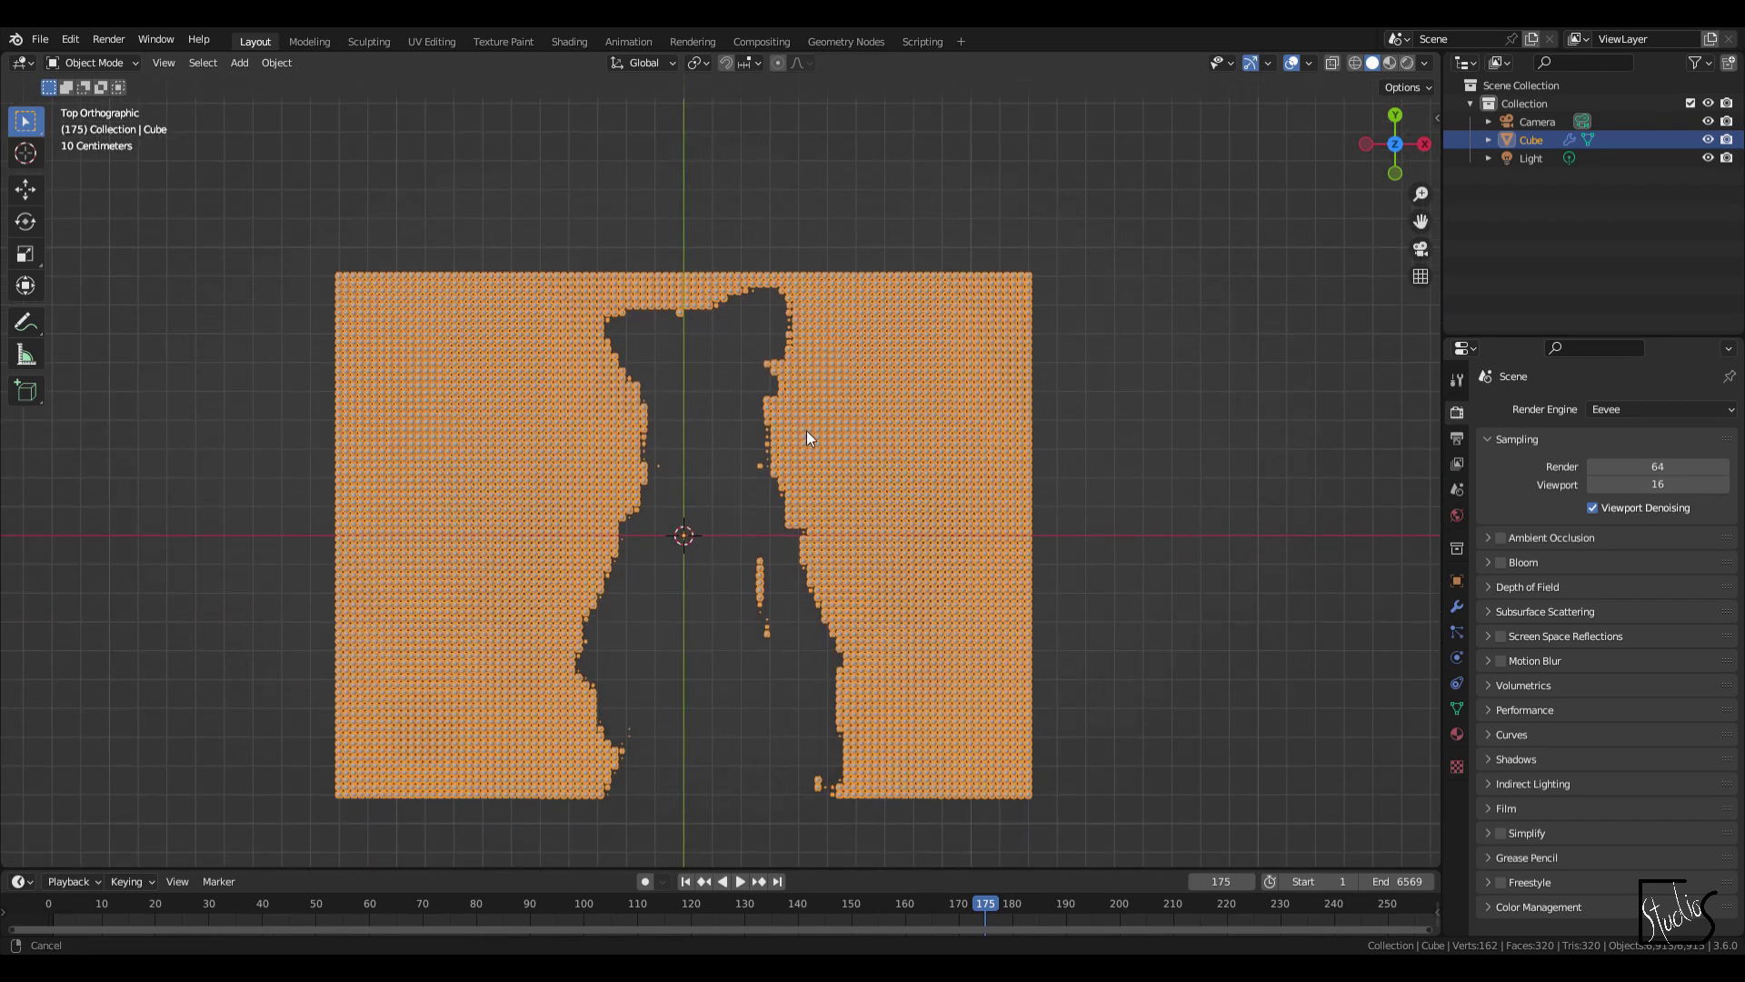
click(1292, 62)
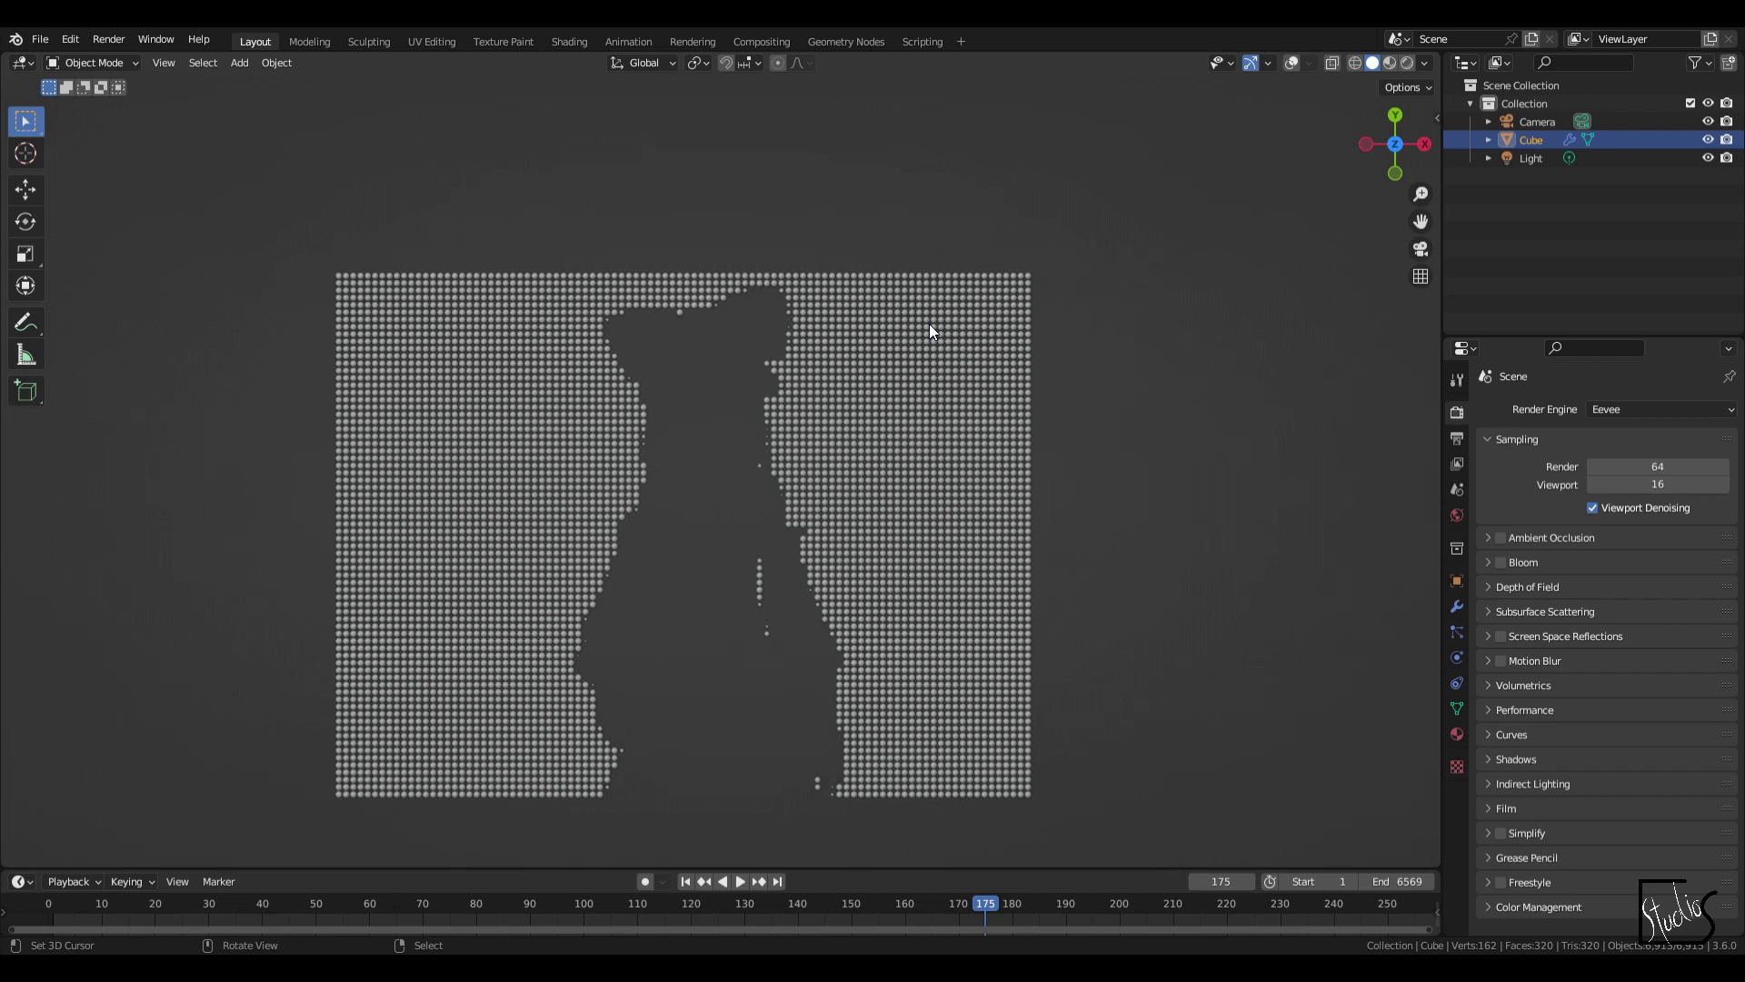
key(shift+Left)
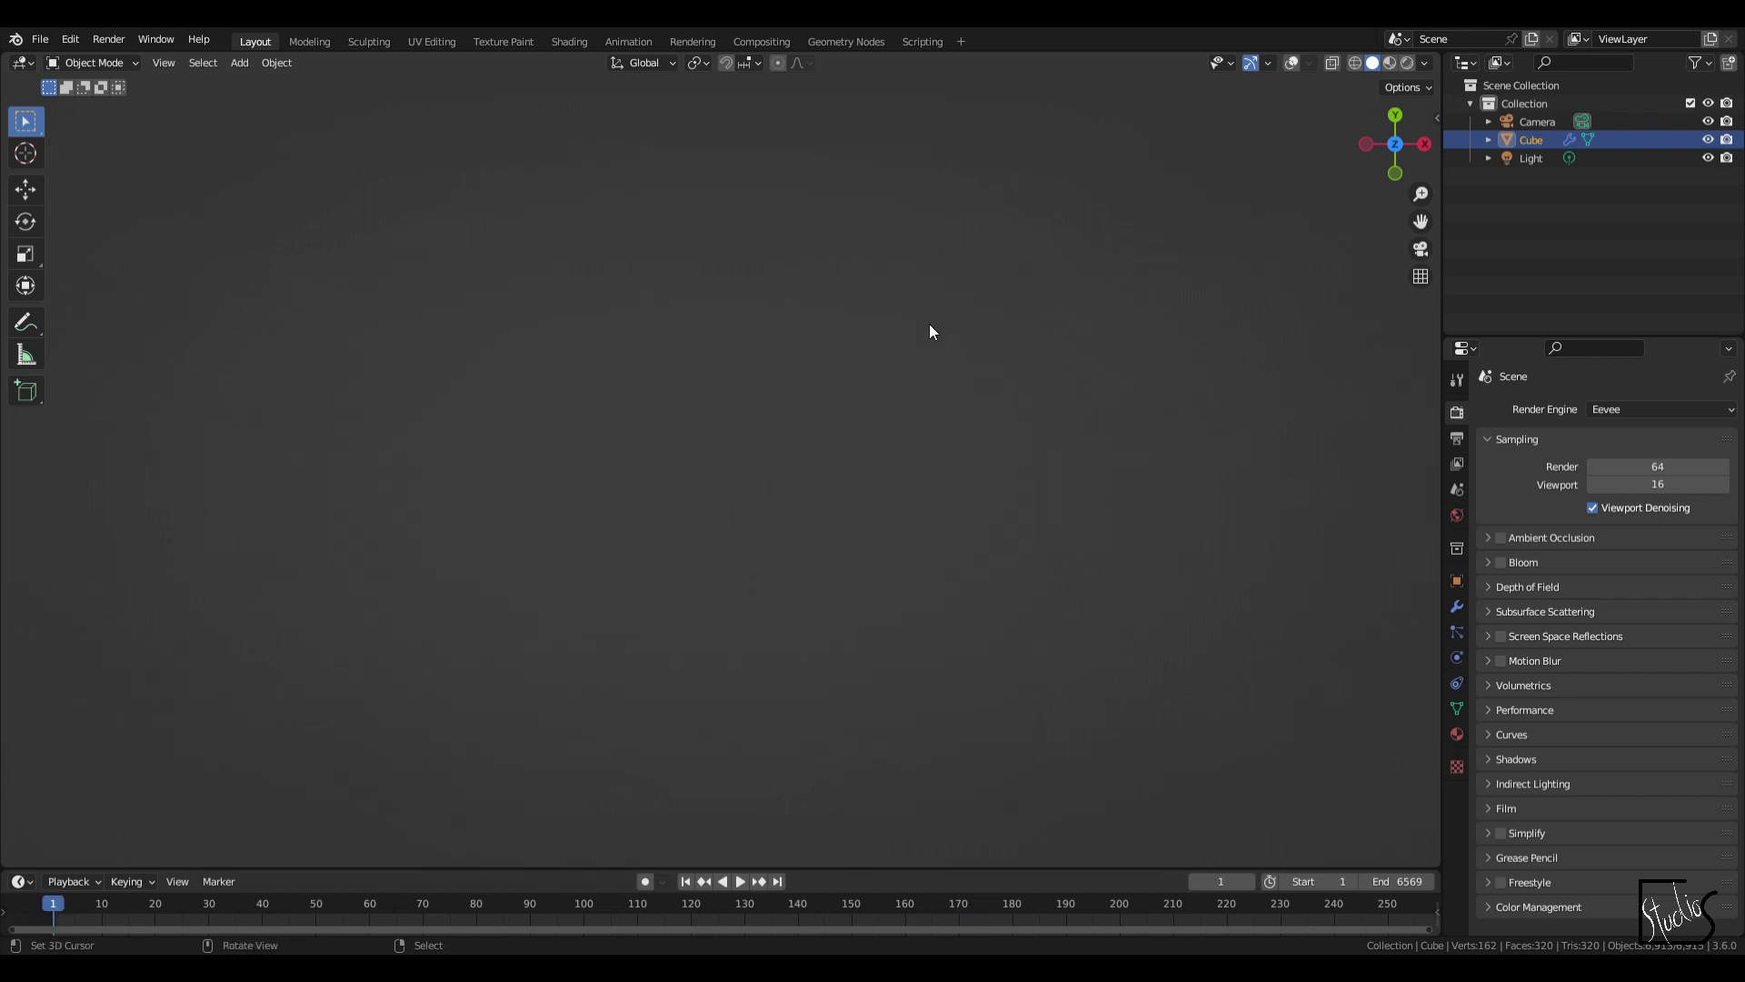
key(space)
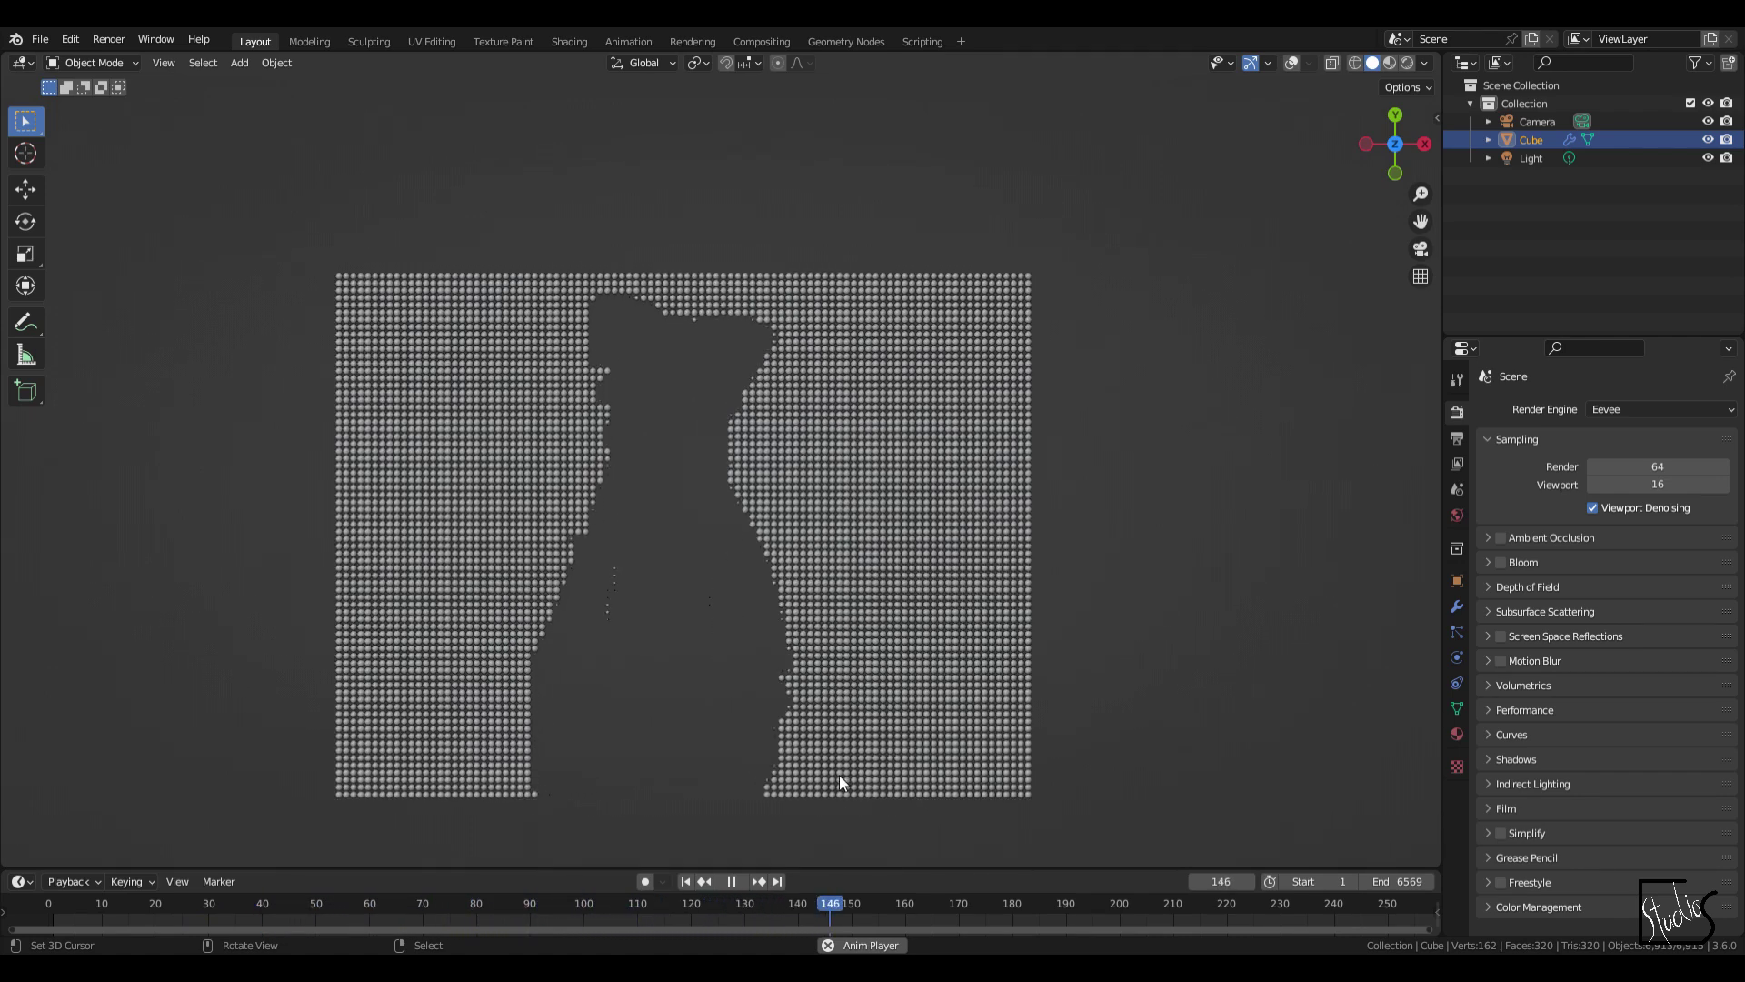
Step: Orbit and zoom around the playing sphere-grid animation, then return to top view and Geometry Nodes
middle_drag(820, 778, 807, 692)
scroll(781, 687, up, 5)
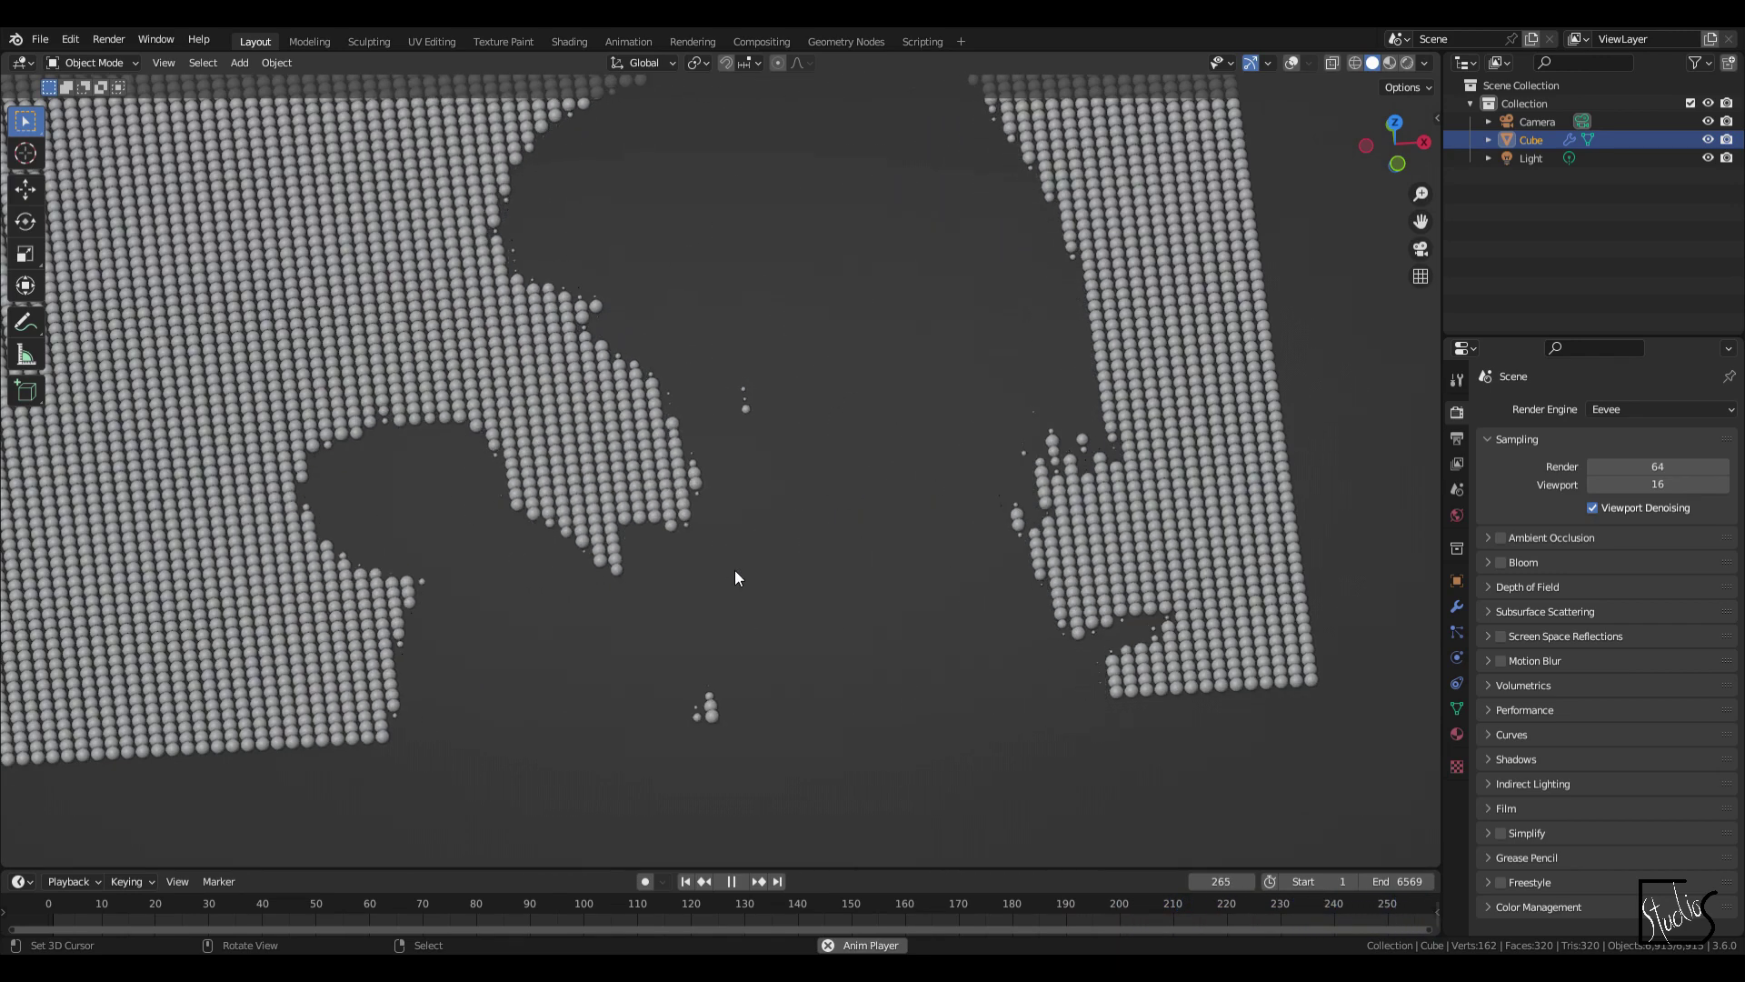
middle_drag(613, 597, 722, 487)
scroll(722, 487, down, 6)
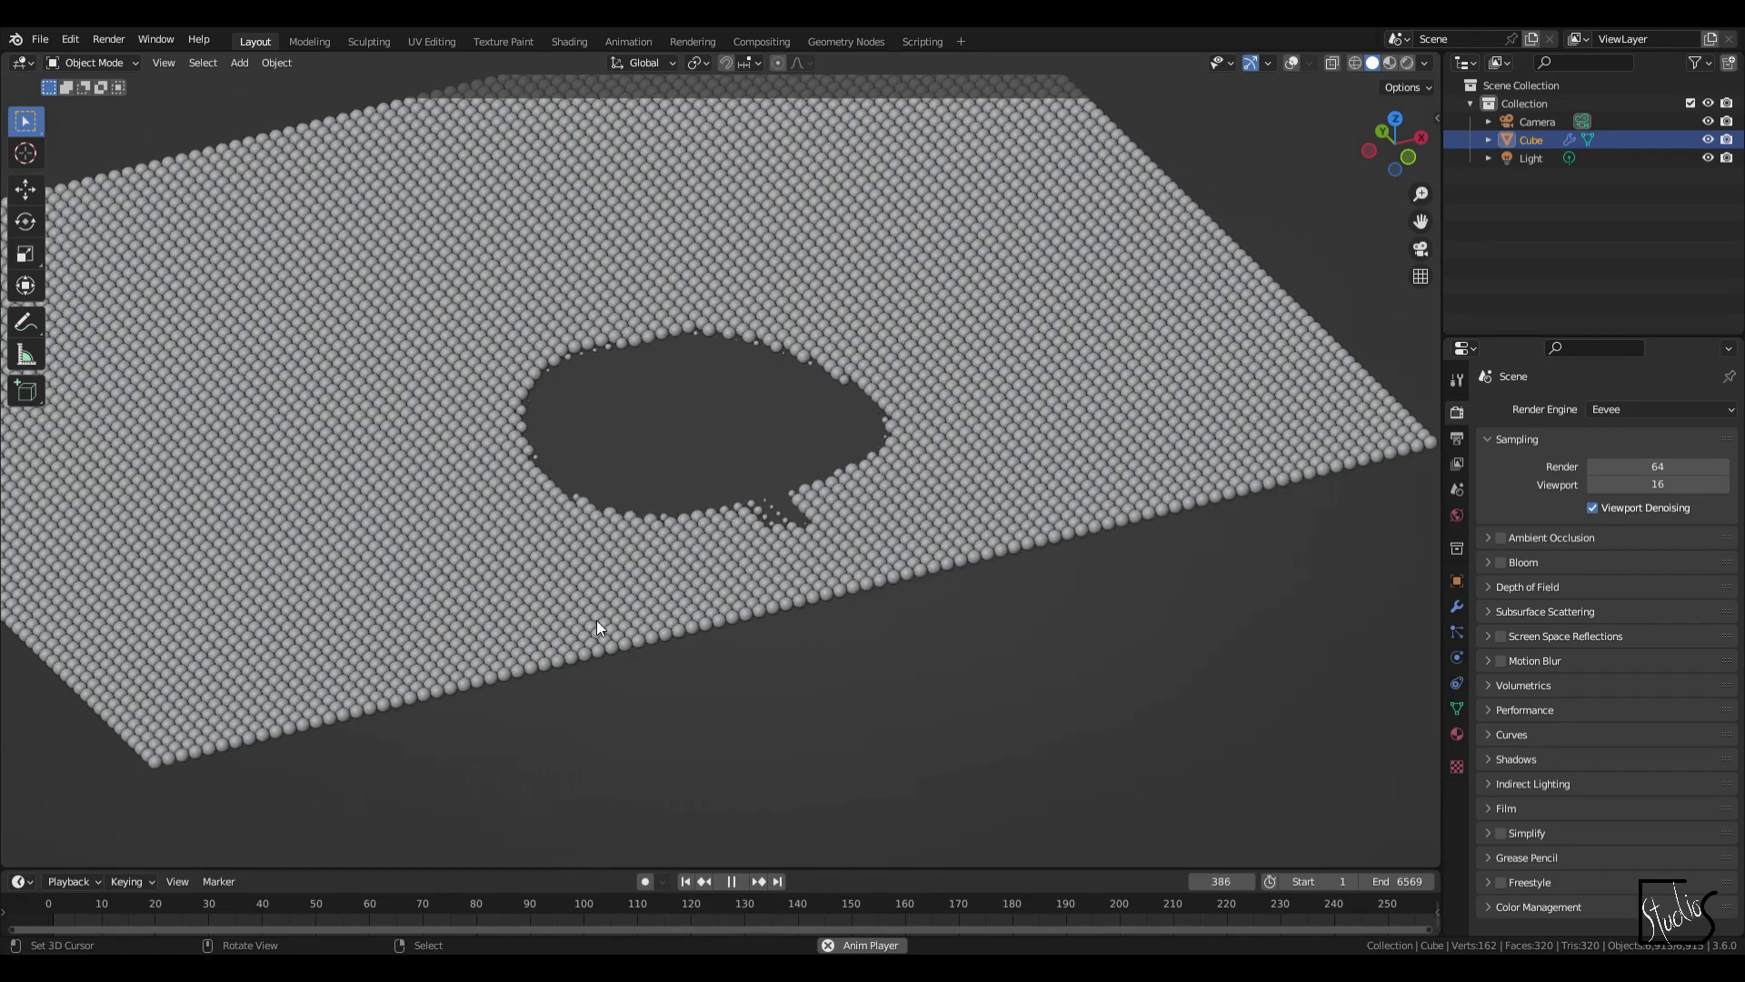
middle_drag(596, 620, 597, 478)
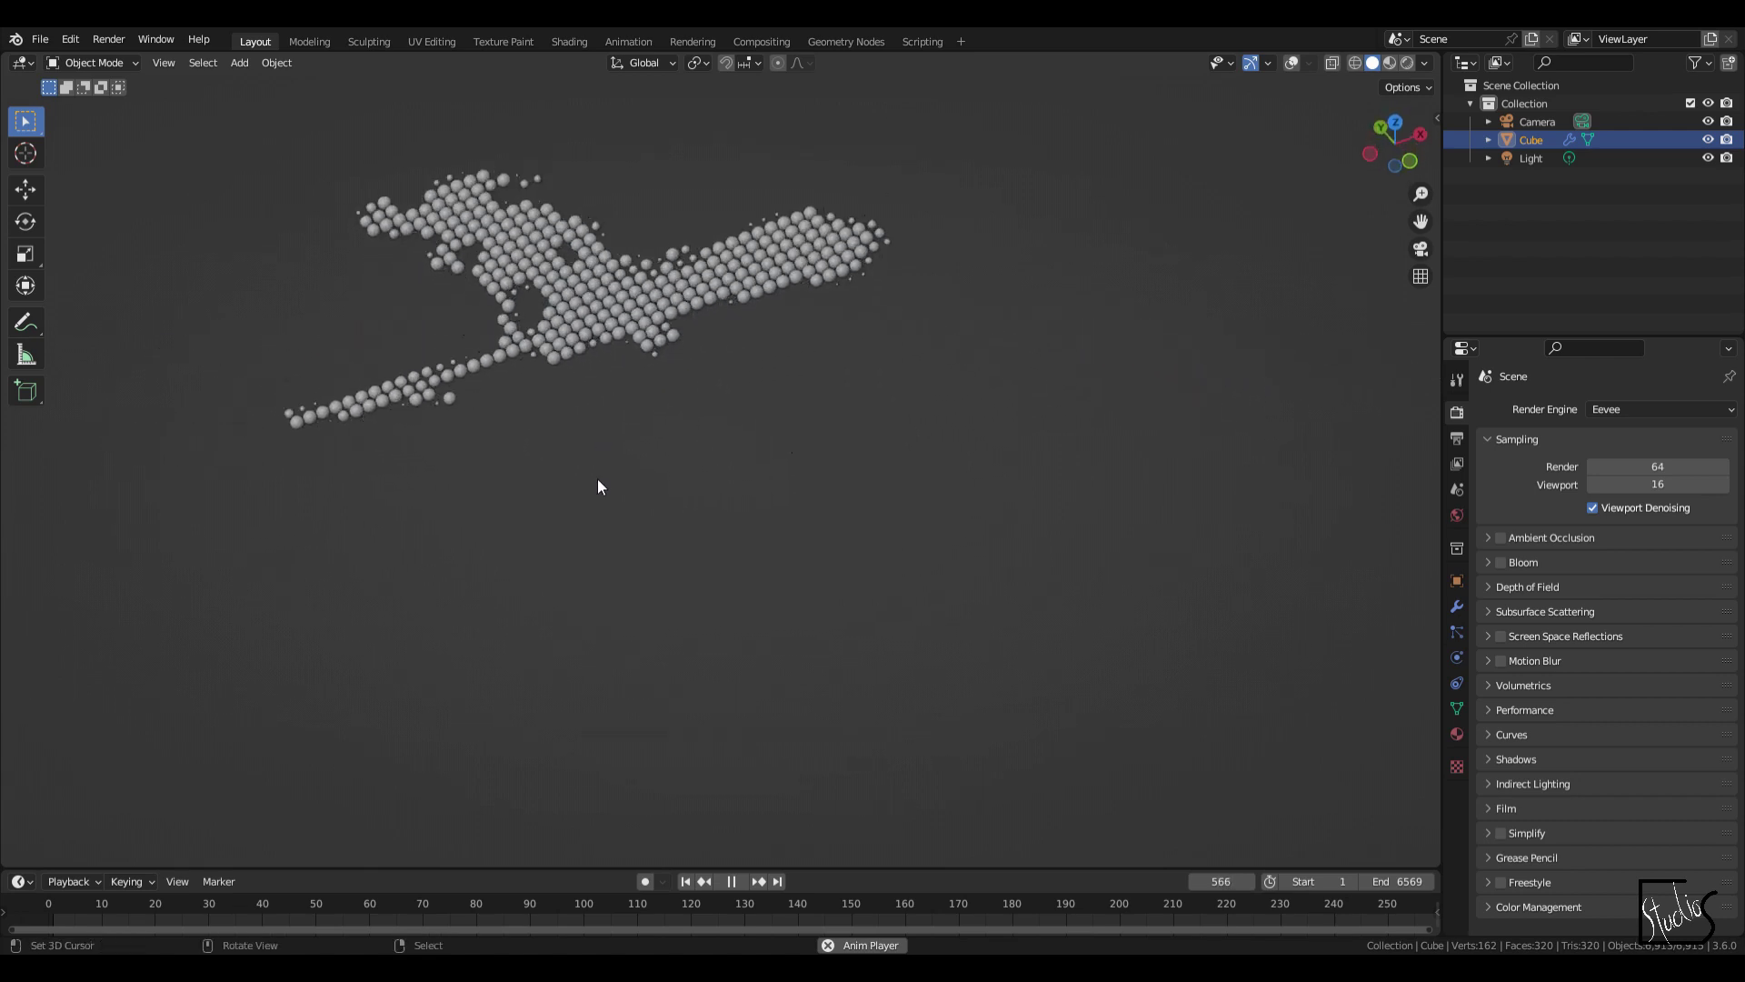
key(KP_7)
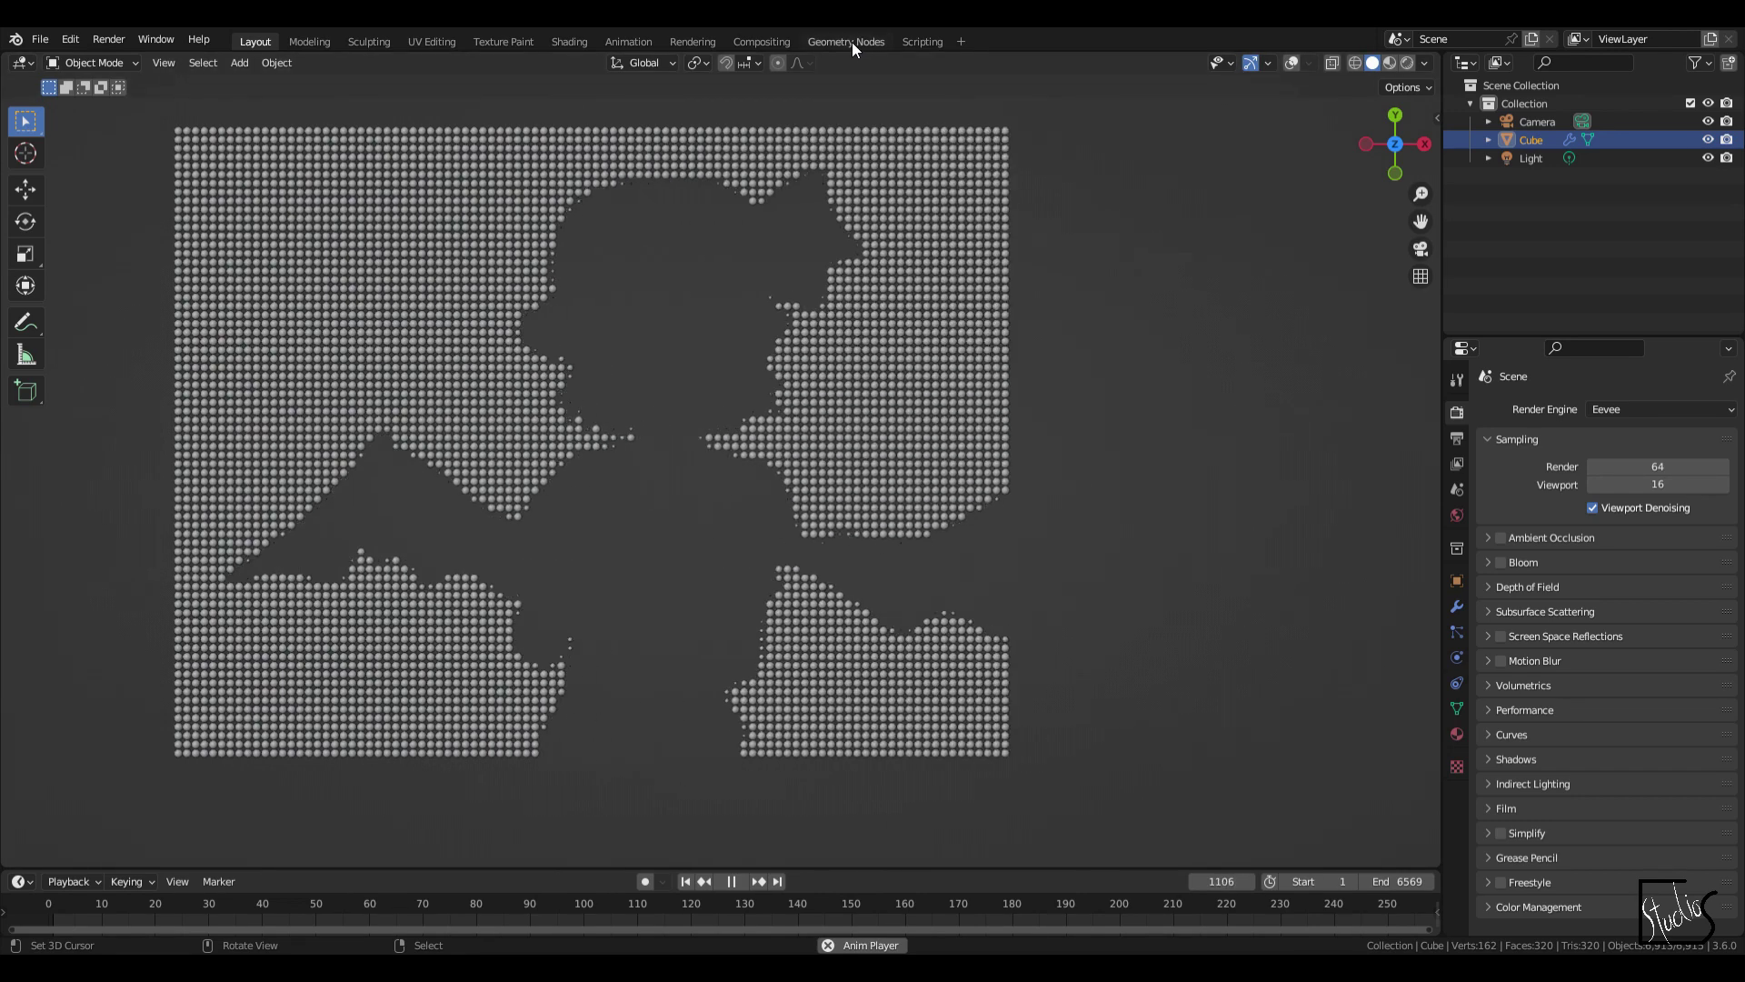
click(853, 42)
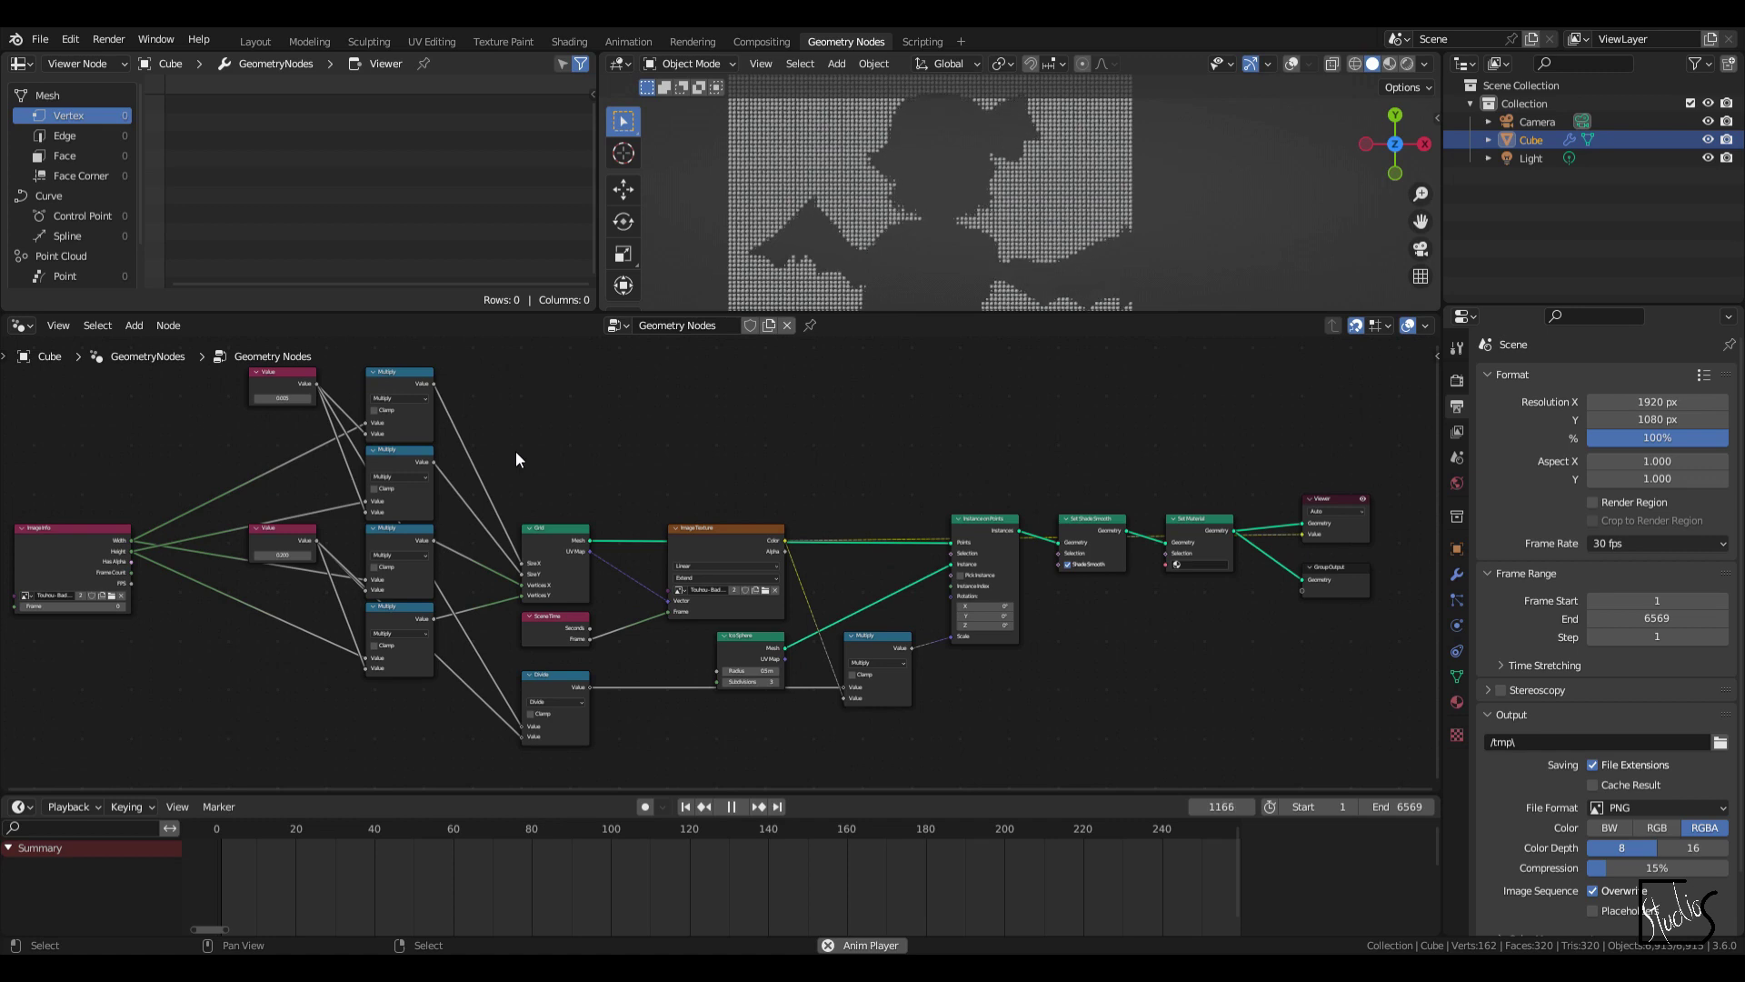
Step: Maximize the node editor and inspect the Image Texture and Image Info node links
key(ctrl+space)
middle_drag(739, 451, 804, 424)
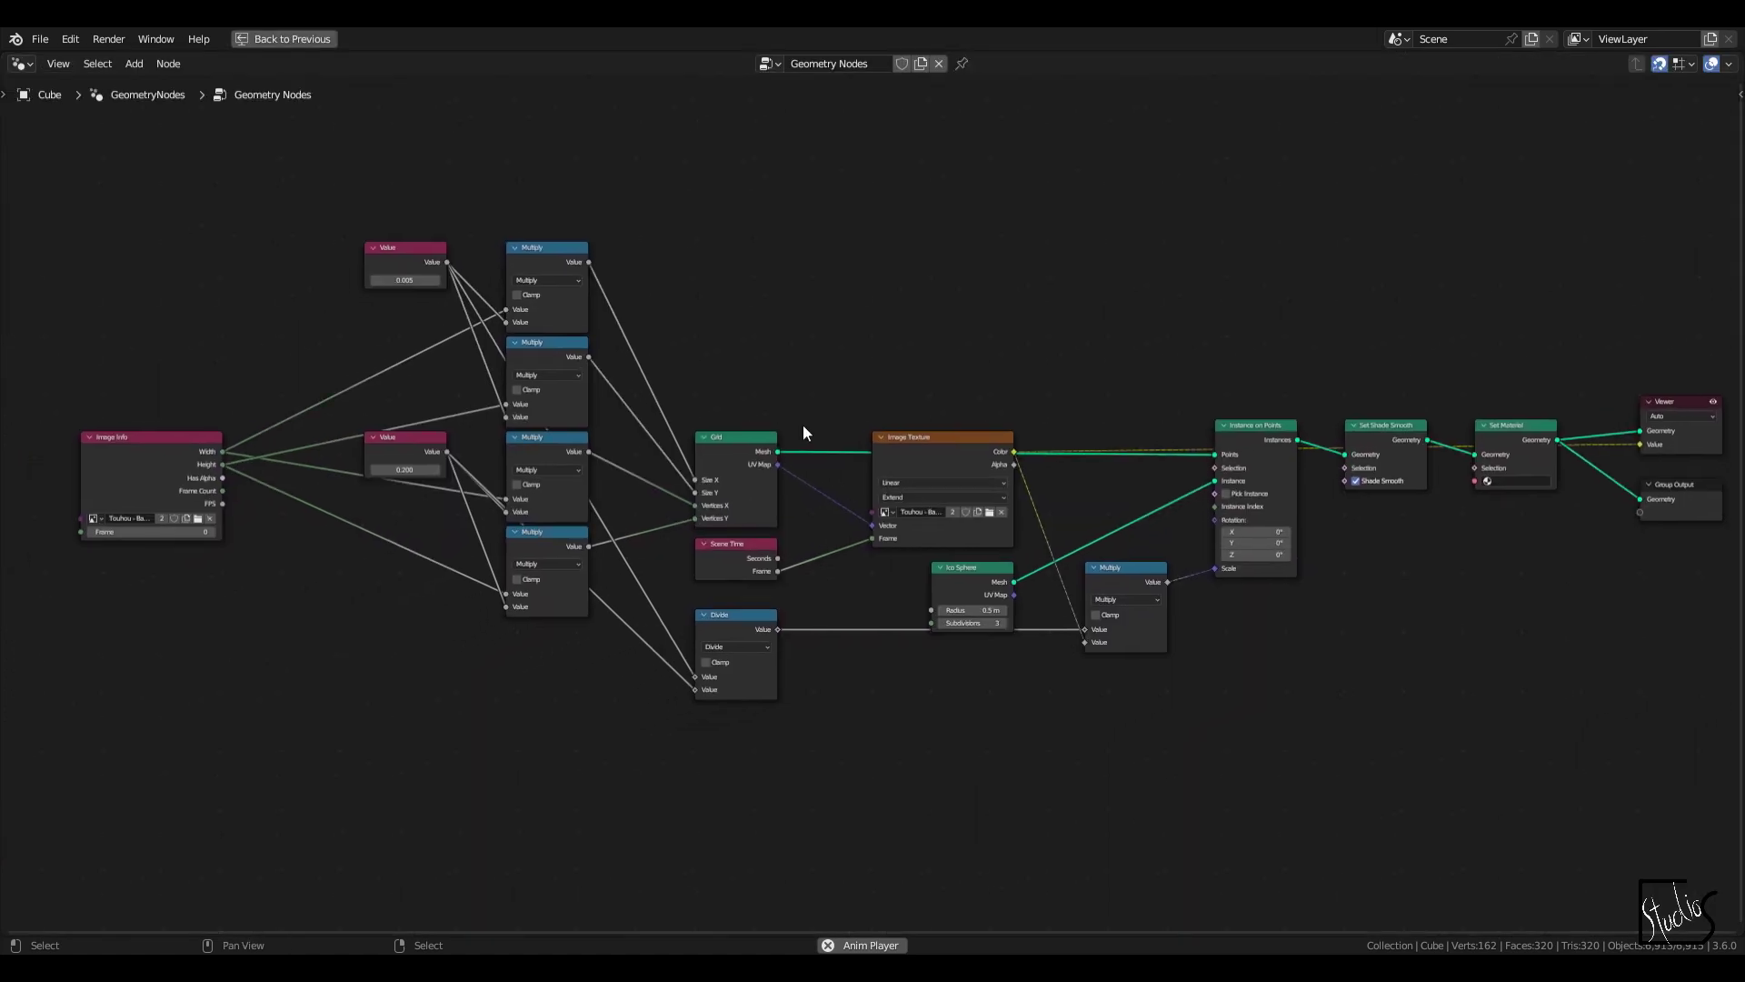
scroll(798, 381, up, 1)
scroll(799, 382, down, 1)
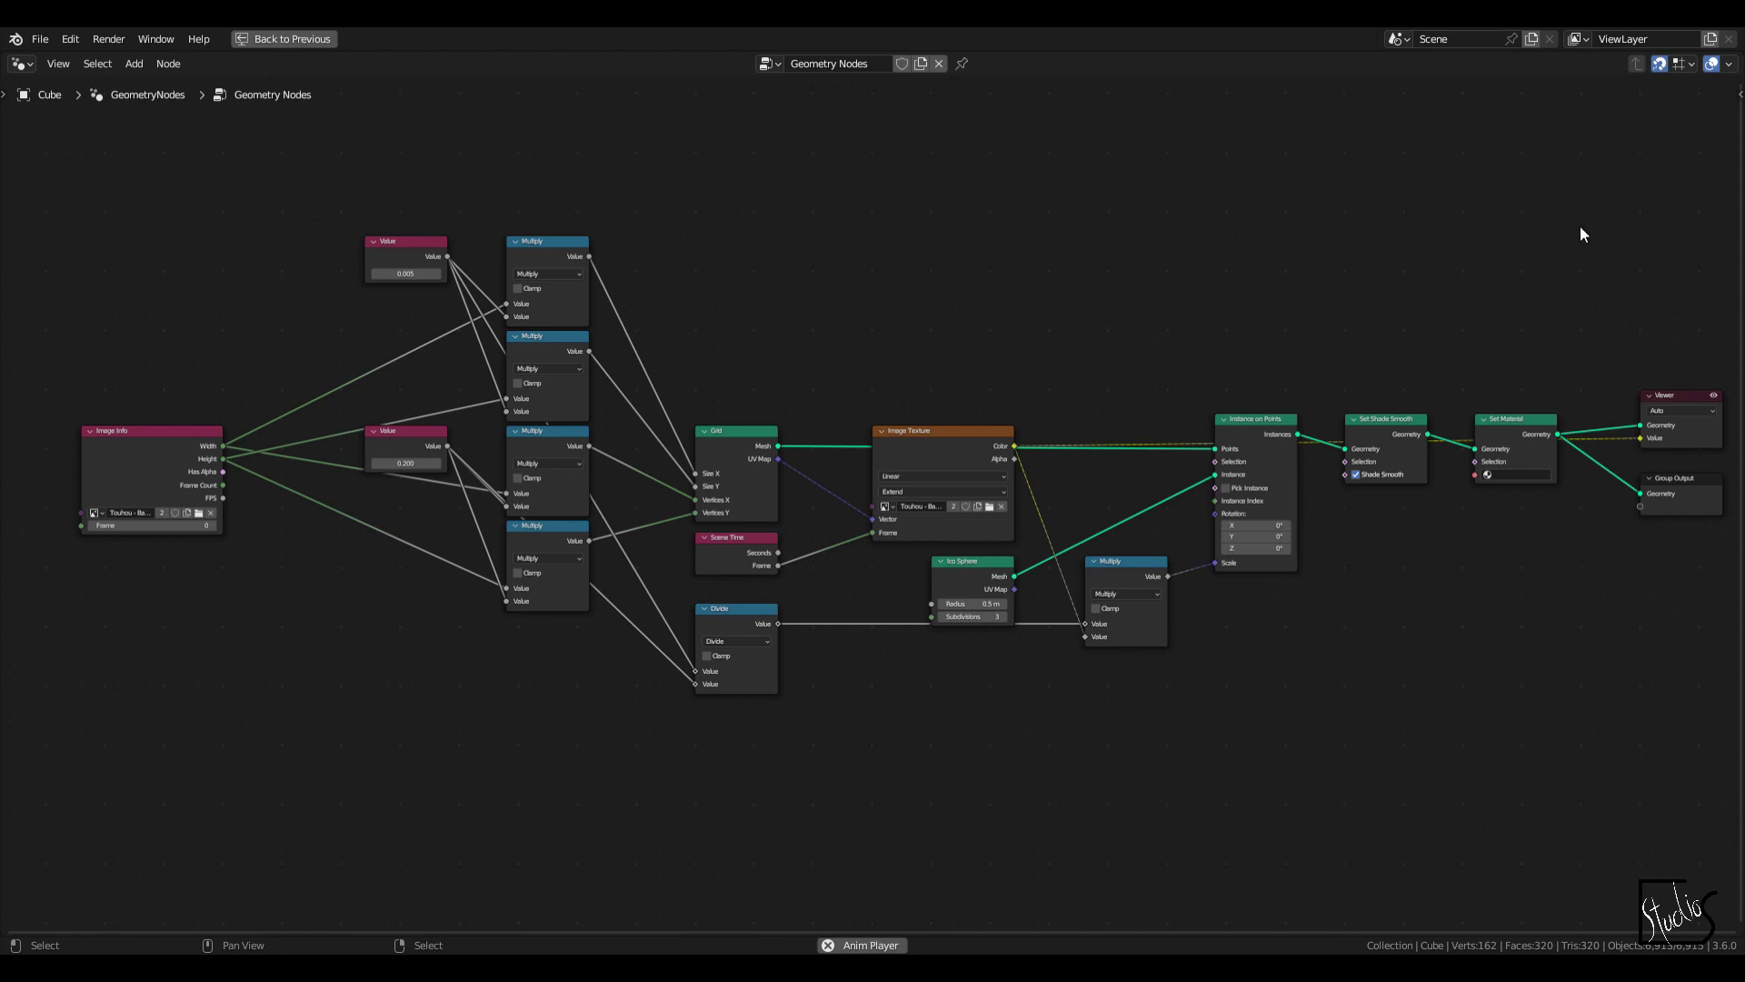
click(926, 457)
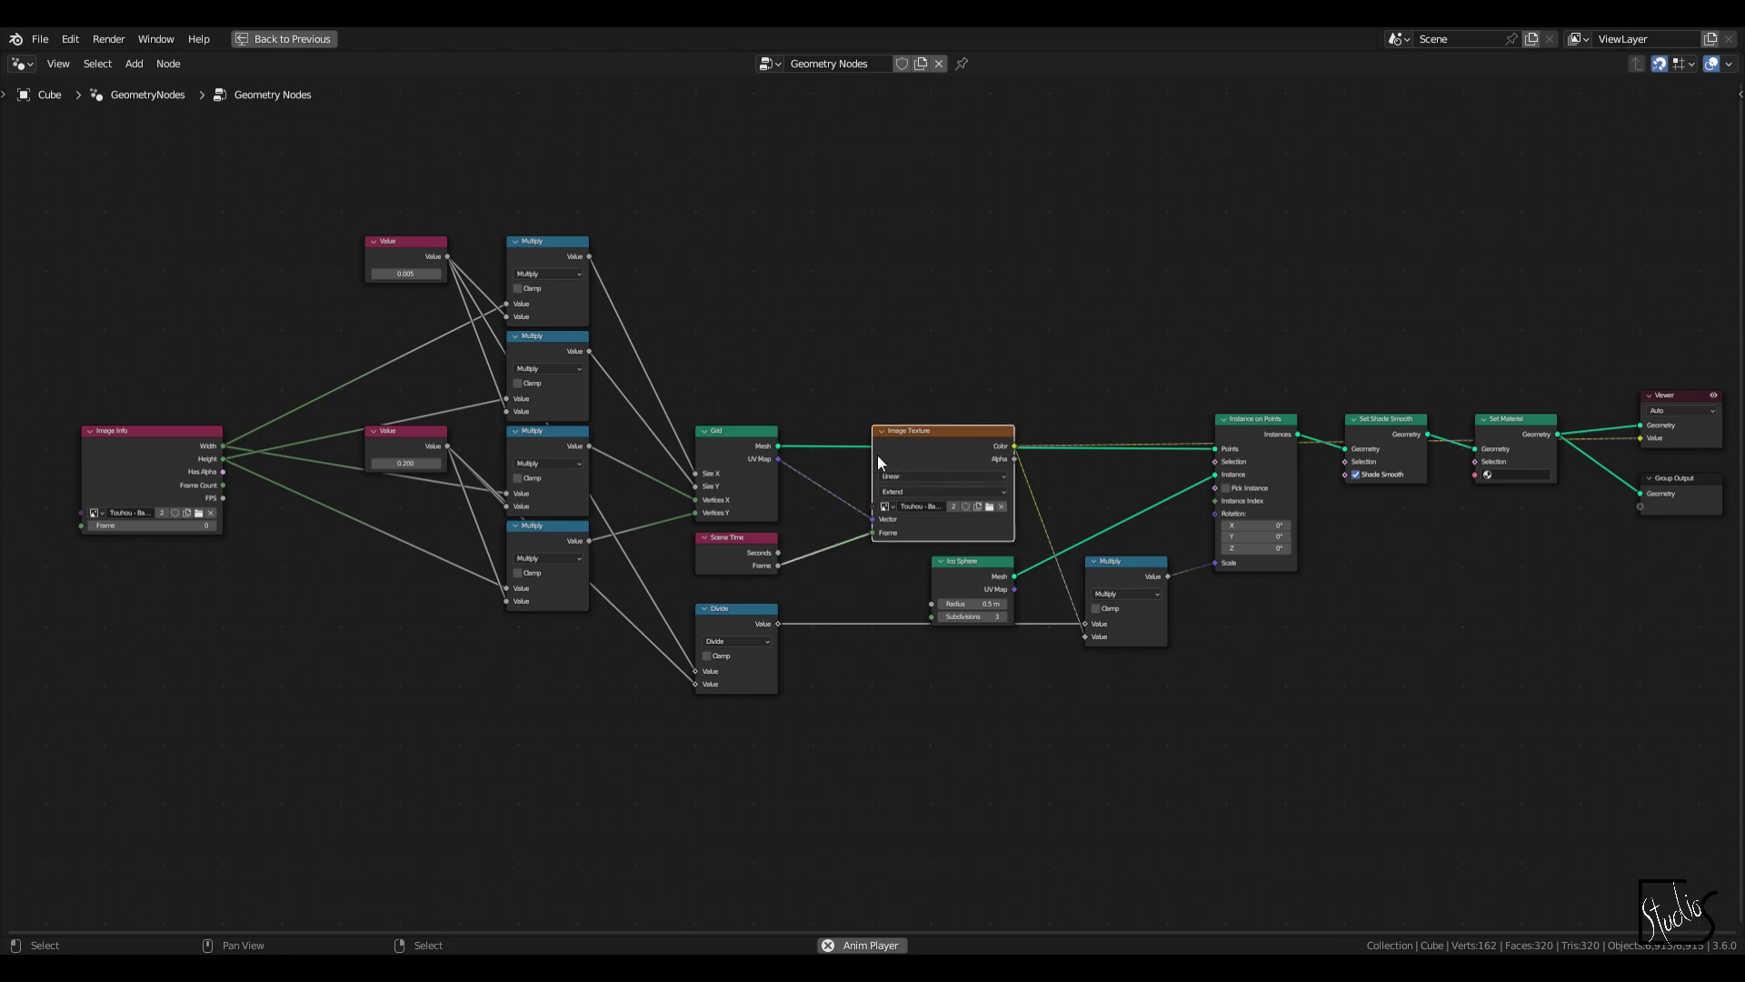
click(129, 465)
click(946, 433)
Step: Review the Image Info node and the whole tree, then restore the normal layout
scroll(946, 434, up, 2)
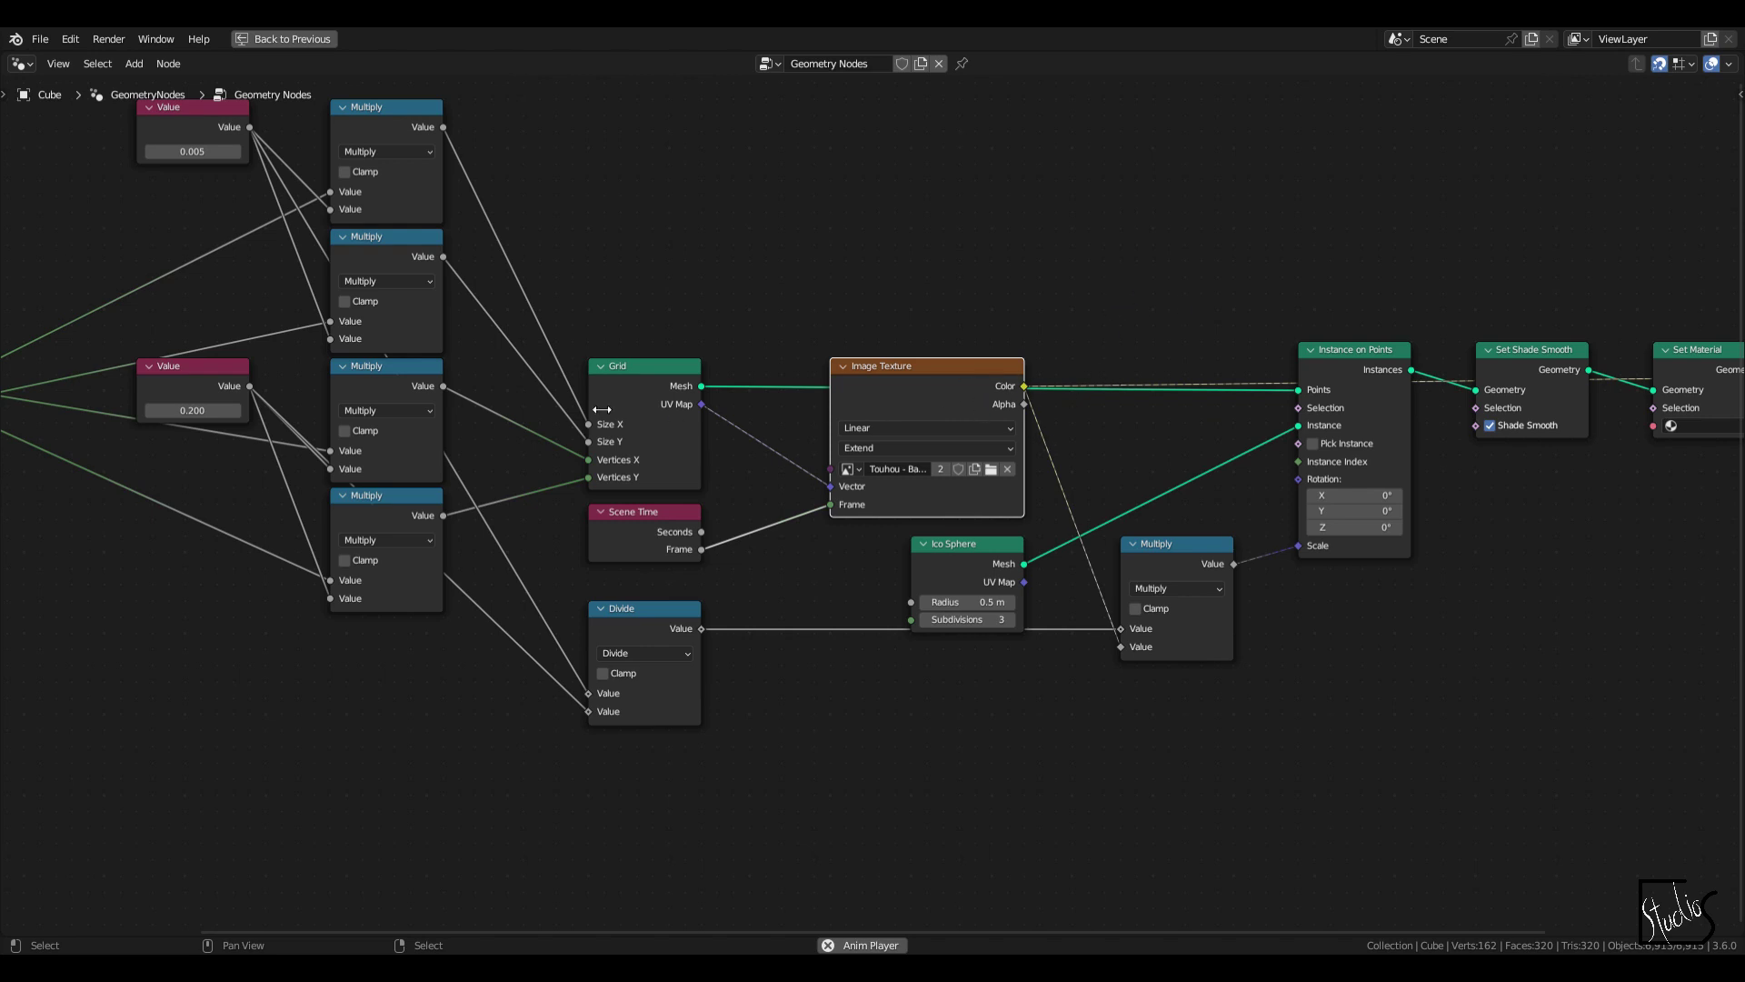
scroll(602, 410, down, 2)
ctrl+scroll(499, 406, left, 5)
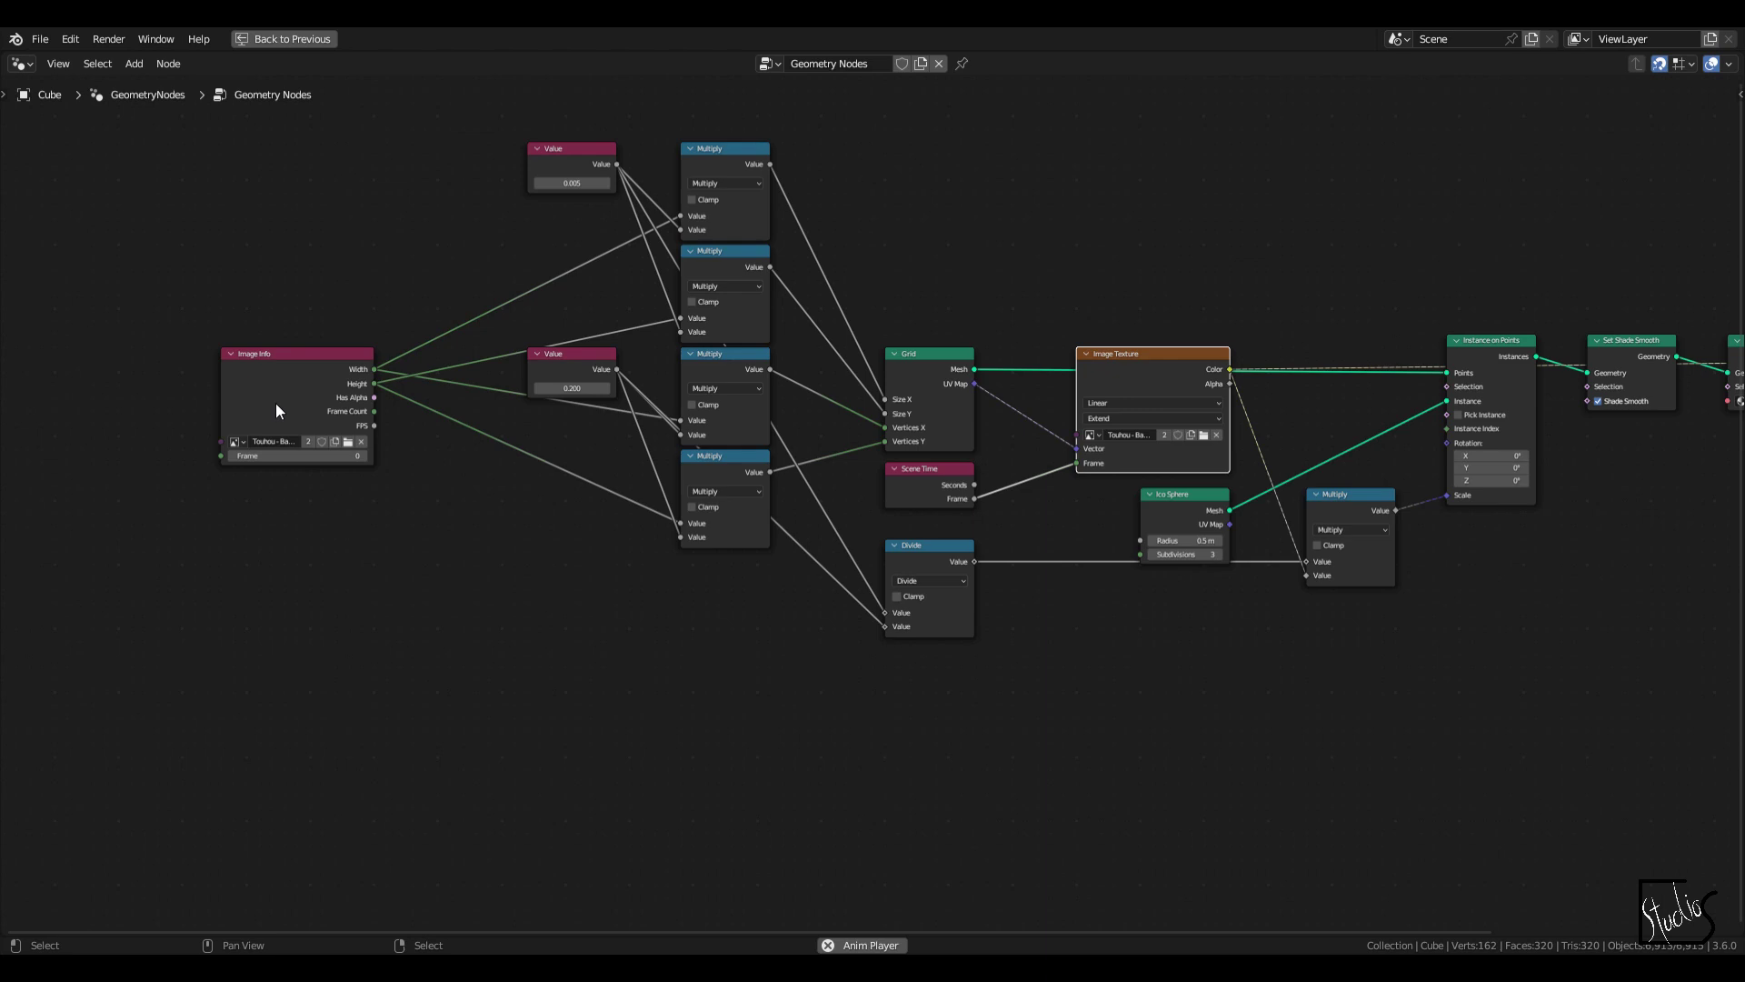
click(276, 402)
scroll(336, 417, up, 2)
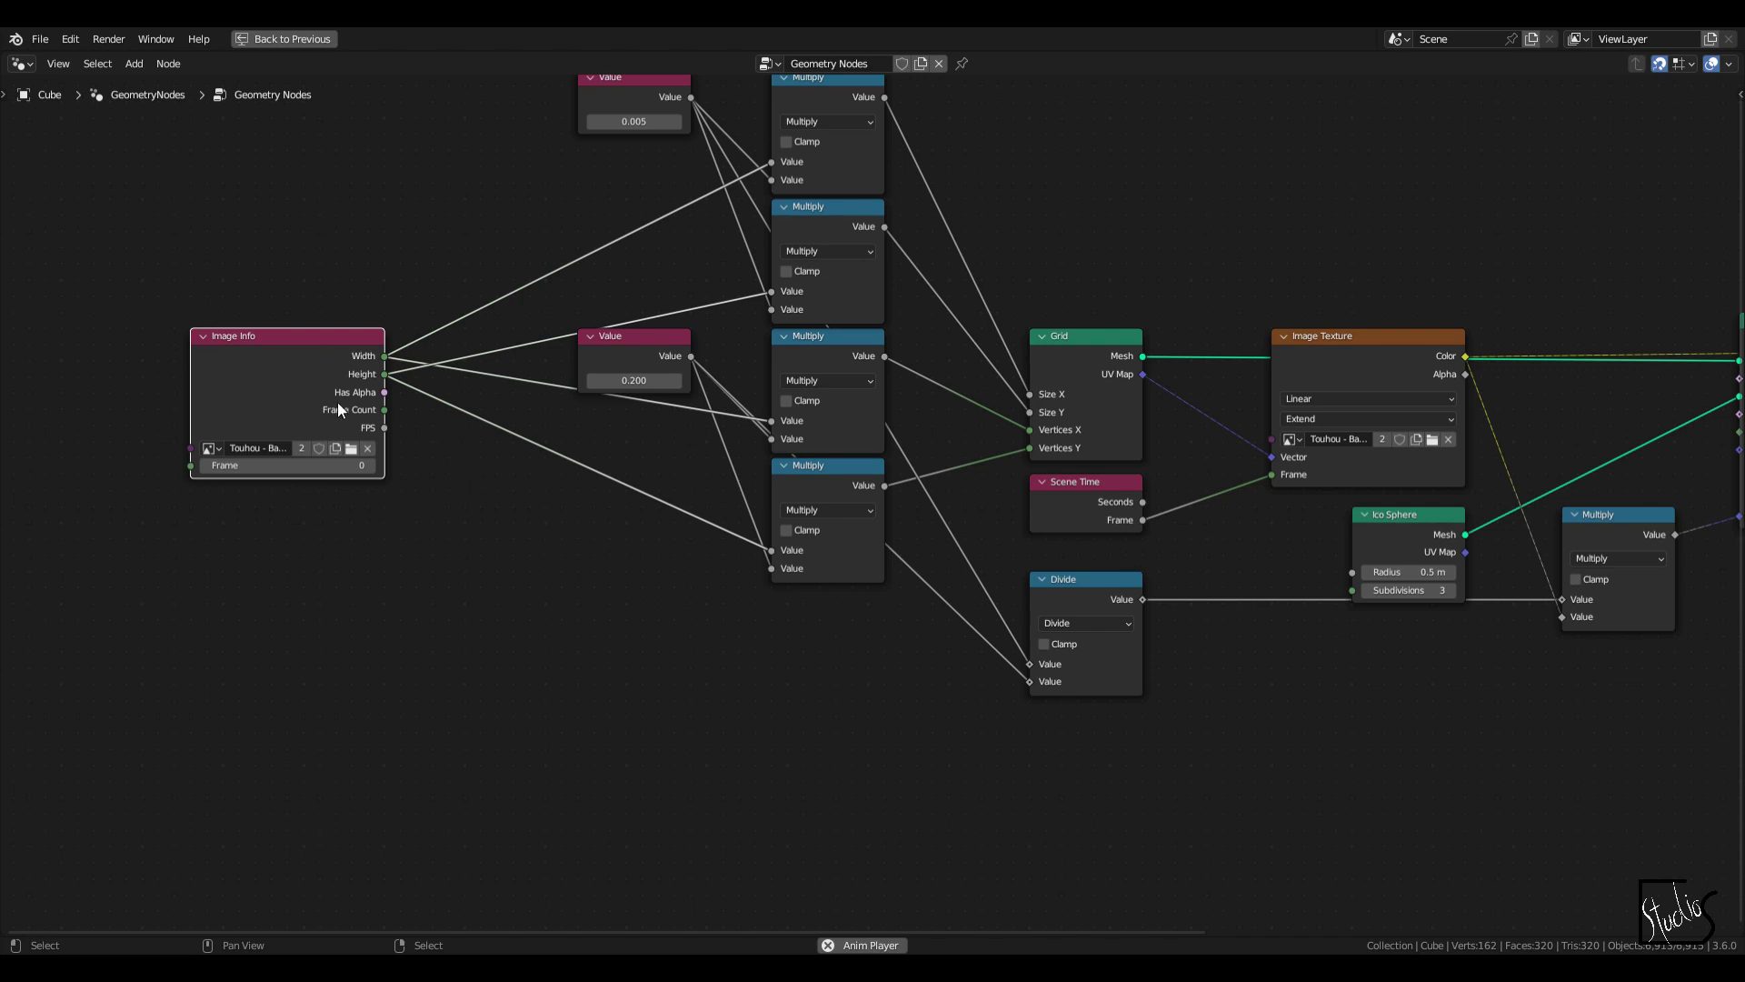
middle_drag(525, 491, 468, 597)
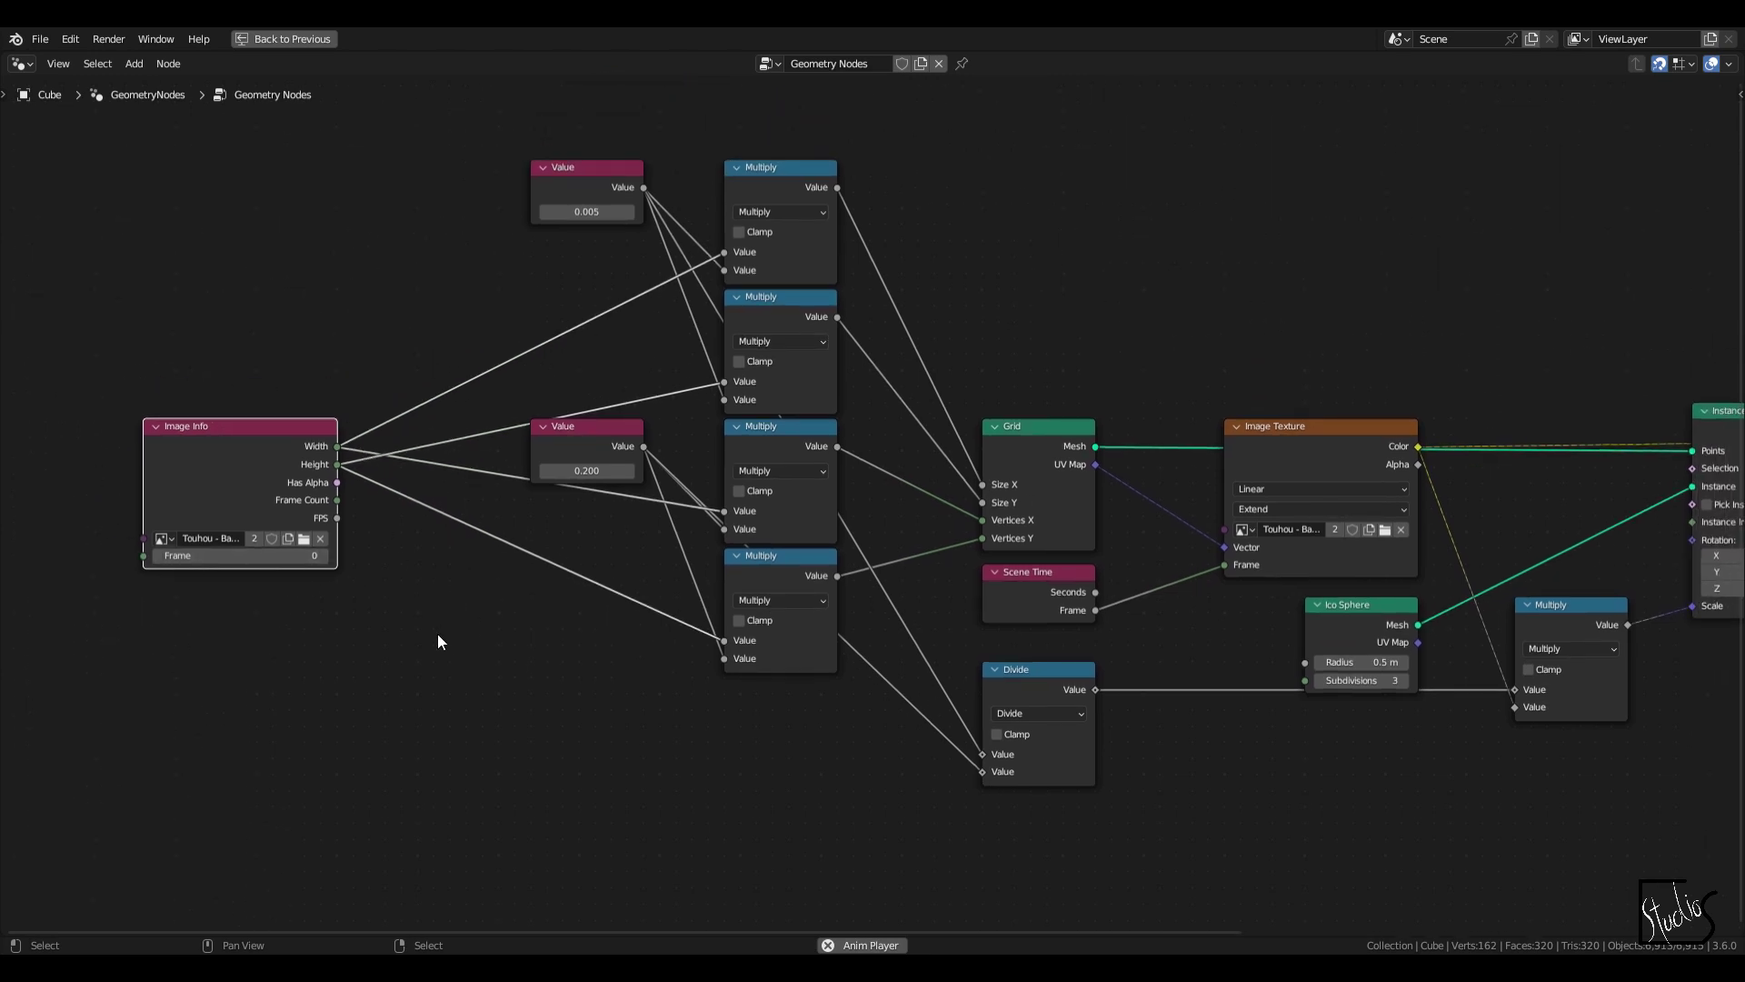
scroll(448, 624, down, 1)
middle_drag(823, 618, 613, 592)
scroll(640, 596, down, 1)
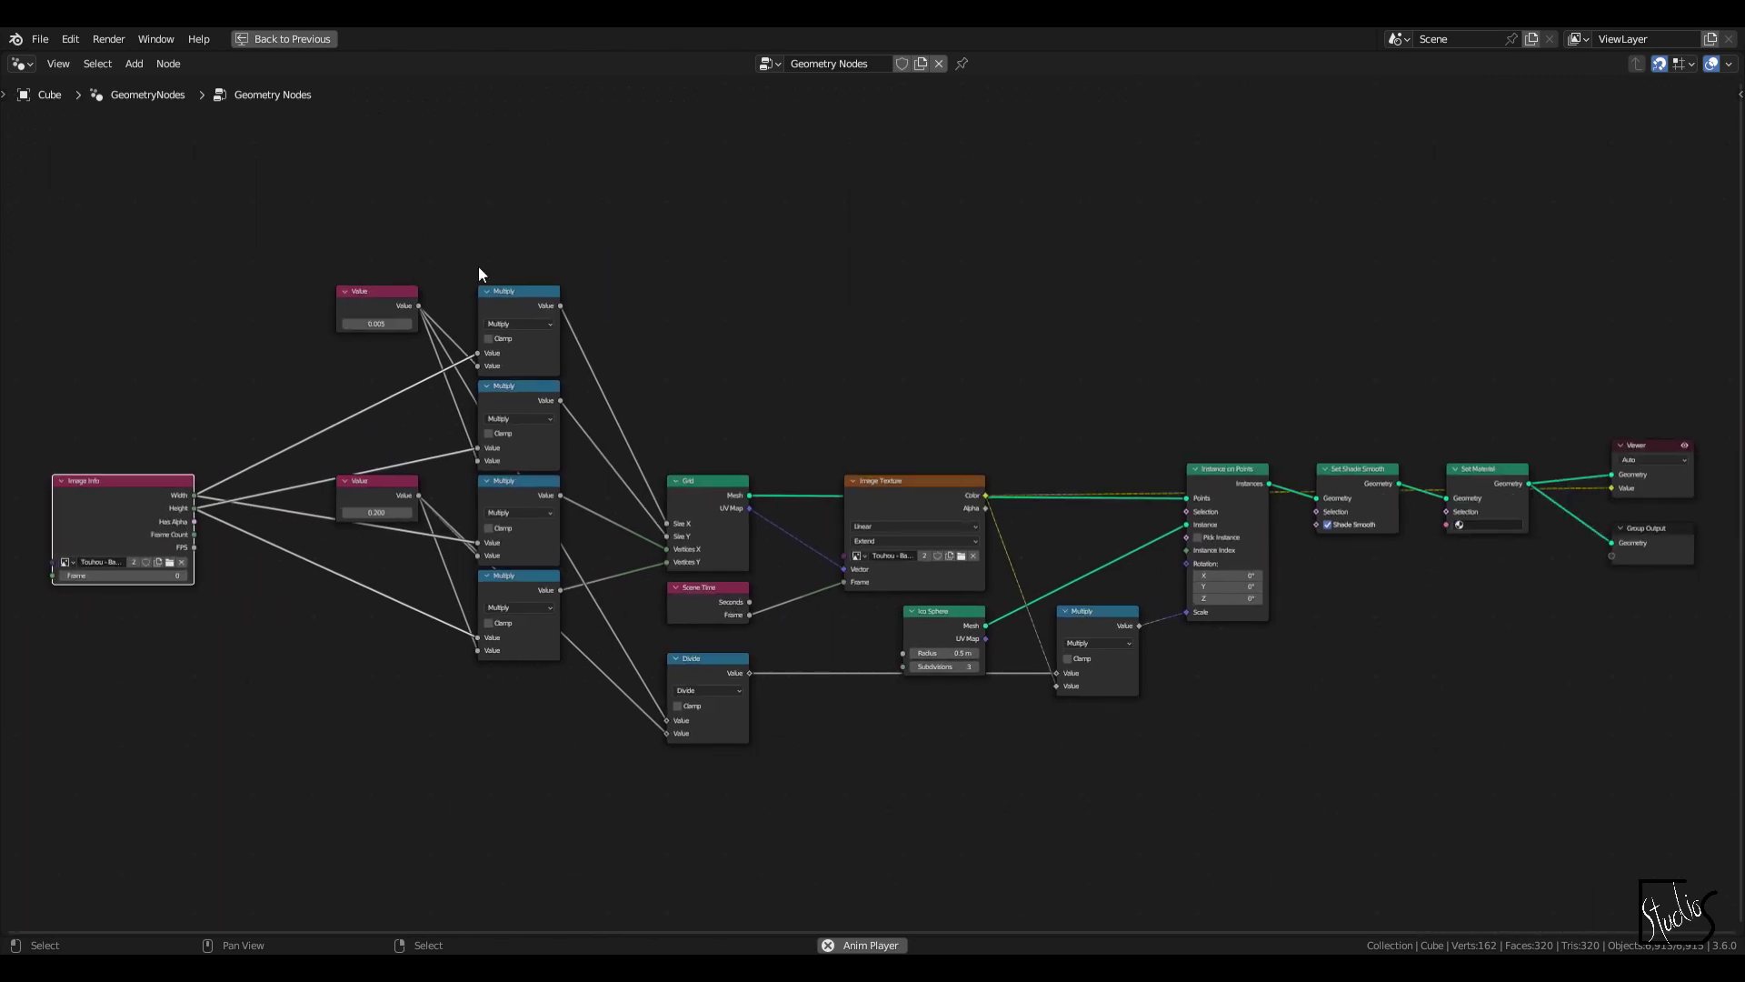
key(ctrl+space)
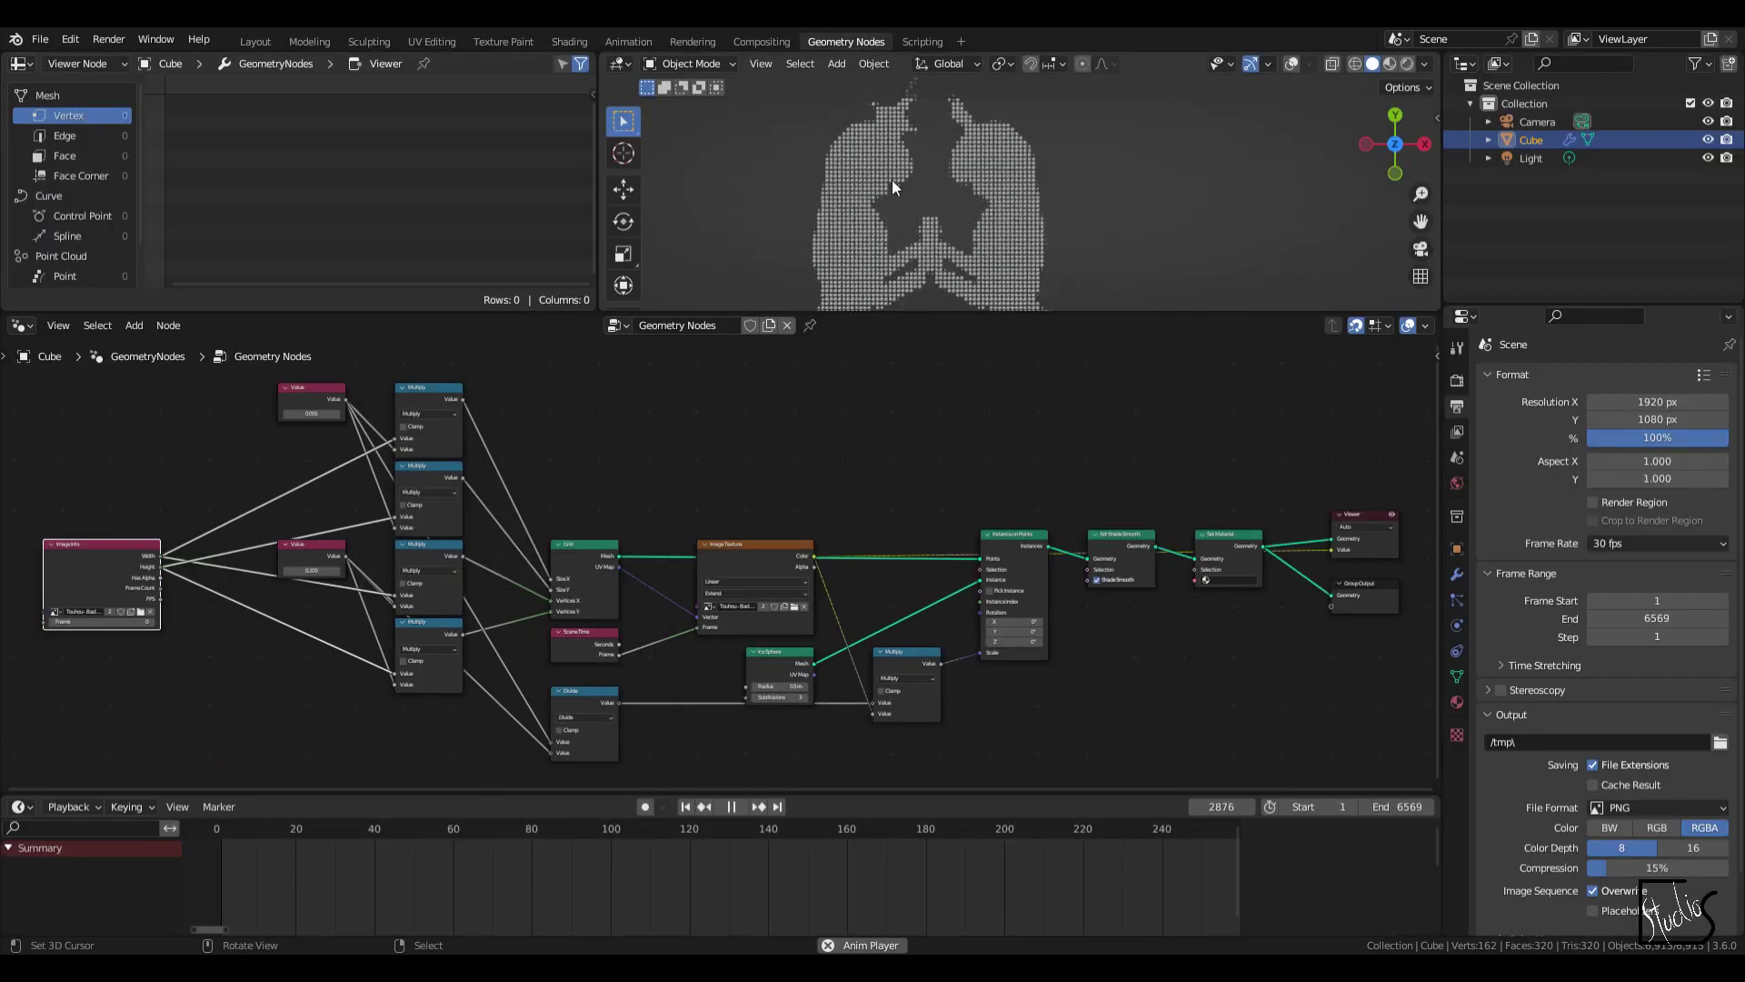
Step: Go back to the Layout workspace to watch the sphere grid playing at full size
click(248, 42)
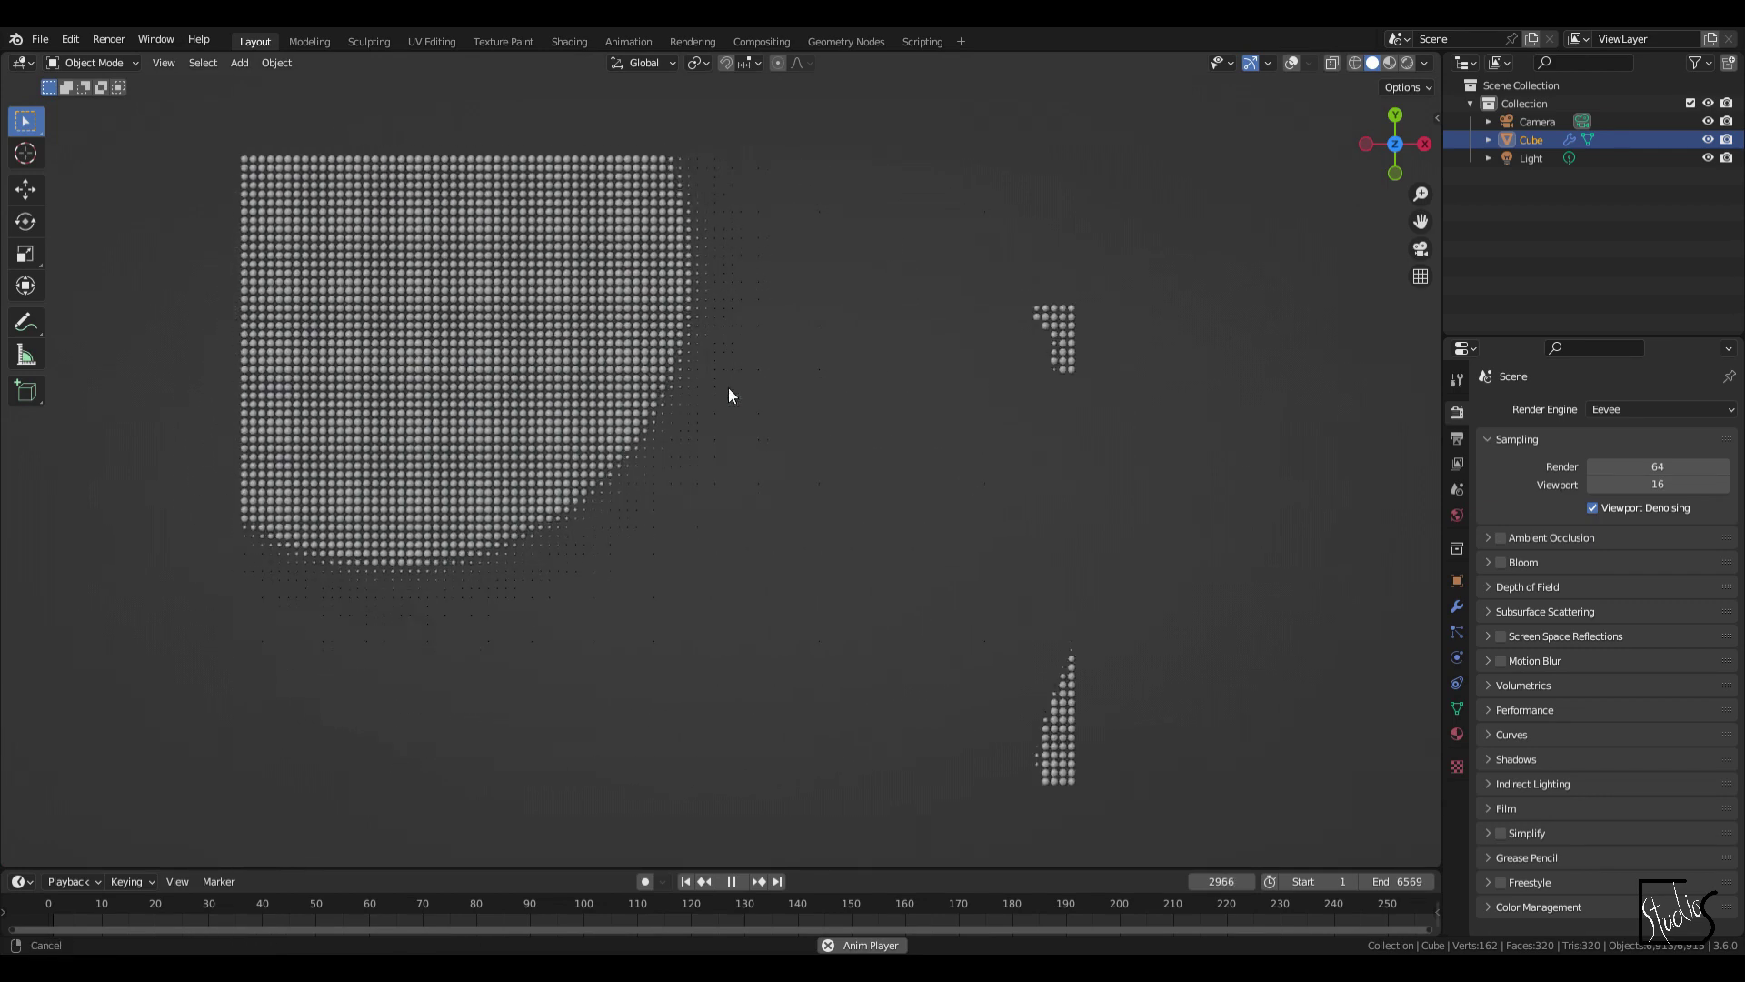